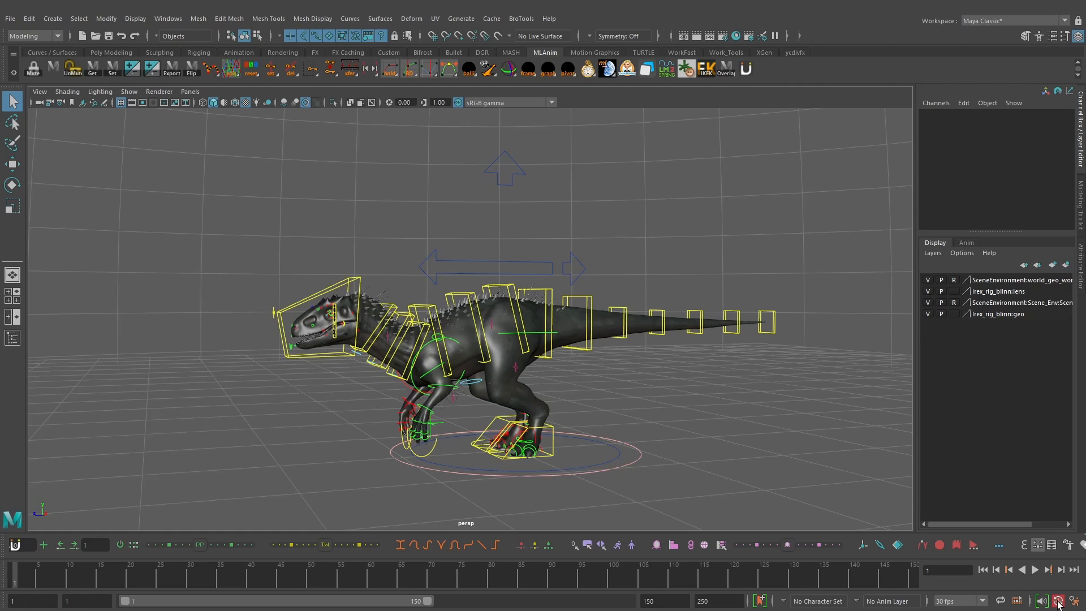
# Step: Set the scene's playback frame rate to 30 fps
pyautogui.keyDown('alt'); pyautogui.moveTo(529, 354); pyautogui.dragTo(524, 336, button='middle'); pyautogui.keyUp('alt')
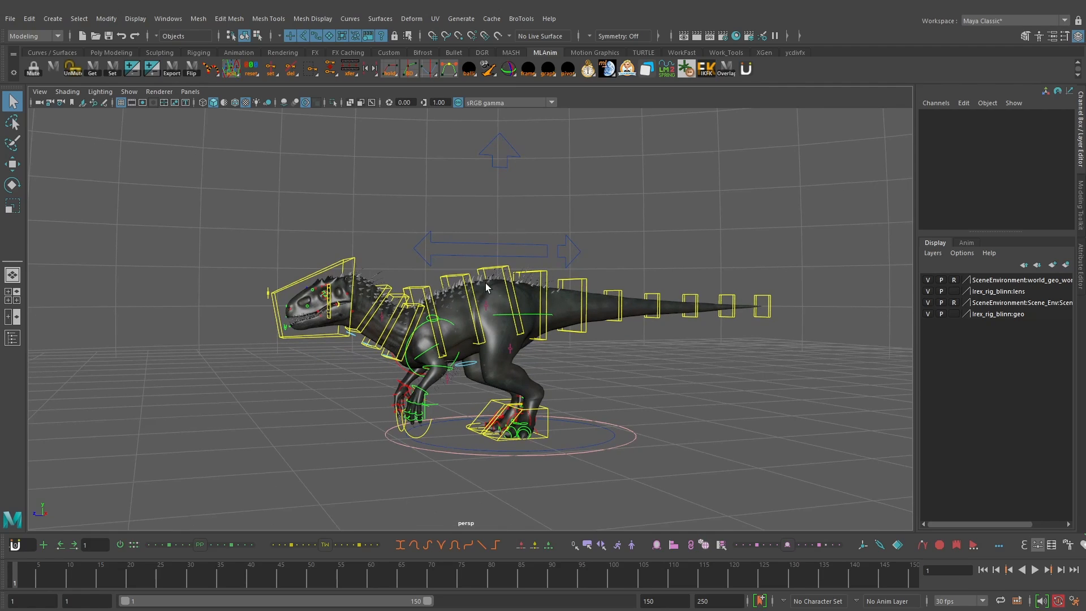
pyautogui.scroll(1, 500, 298)
pyautogui.keyDown('alt'); pyautogui.moveTo(496, 290); pyautogui.dragTo(512, 295, button='middle'); pyautogui.keyUp('alt')
pyautogui.scroll(2, 512, 297)
pyautogui.keyDown('alt'); pyautogui.moveTo(516, 298); pyautogui.dragTo(529, 300); pyautogui.keyUp('alt')
pyautogui.keyDown('alt'); pyautogui.moveTo(489, 269); pyautogui.dragTo(507, 273, button='middle'); pyautogui.keyUp('alt')
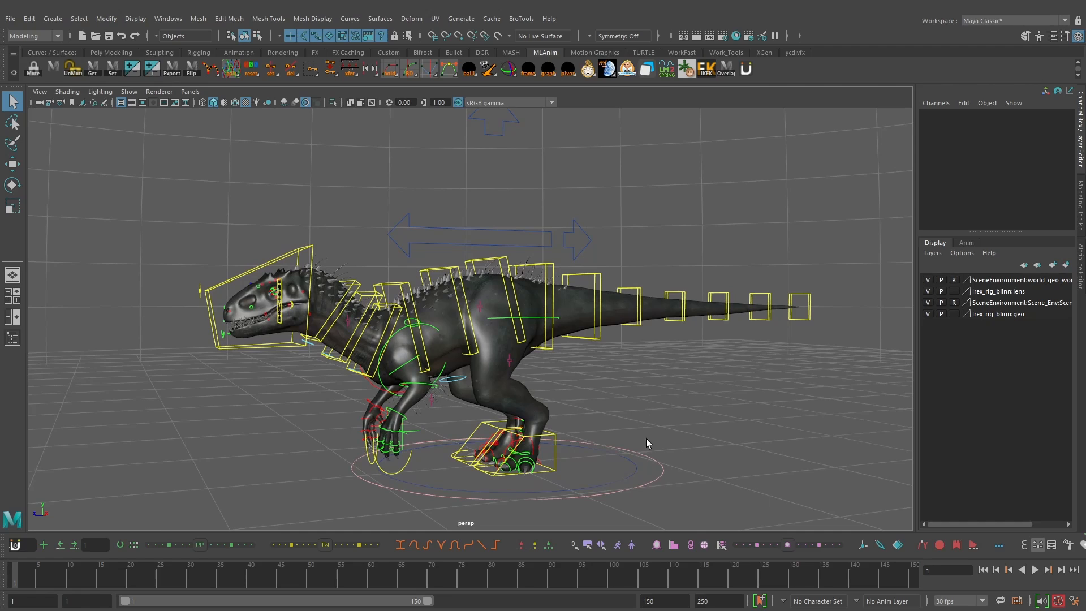
pyautogui.click(967, 603)
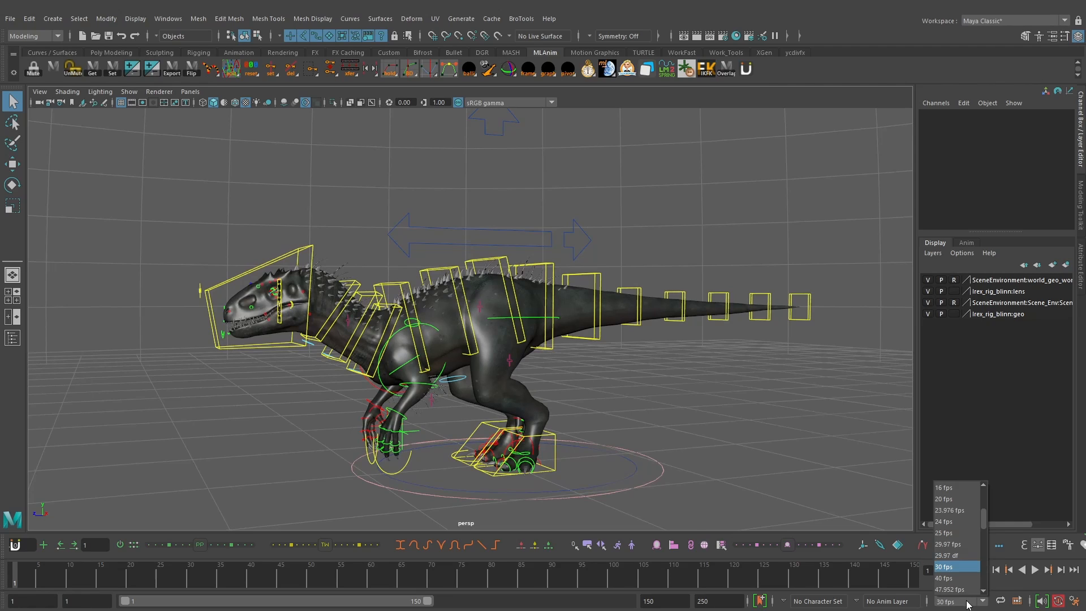
pyautogui.click(951, 566)
pyautogui.keyDown('alt'); pyautogui.moveTo(658, 379); pyautogui.dragTo(701, 393, button='middle'); pyautogui.keyUp('alt')
pyautogui.scroll(-1, 701, 393)
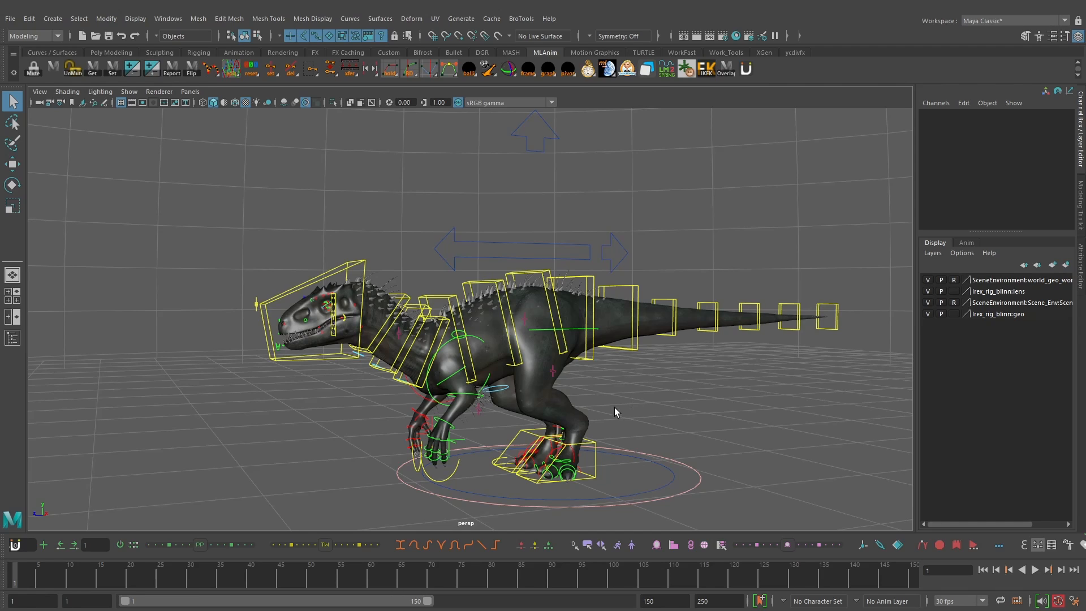
pyautogui.keyDown('alt'); pyautogui.moveTo(622, 373); pyautogui.dragTo(627, 358, button='middle'); pyautogui.keyUp('alt')
pyautogui.keyDown('alt'); pyautogui.moveTo(625, 356); pyautogui.dragTo(615, 344); pyautogui.keyUp('alt')
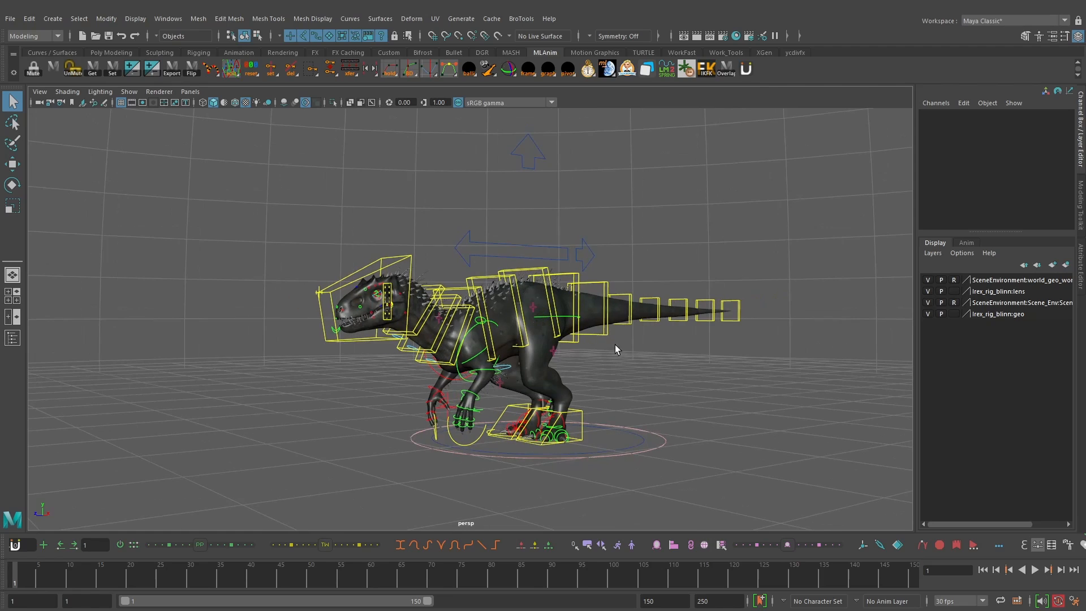
pyautogui.keyDown('alt'); pyautogui.moveTo(660, 217); pyautogui.dragTo(635, 226); pyautogui.keyUp('alt')
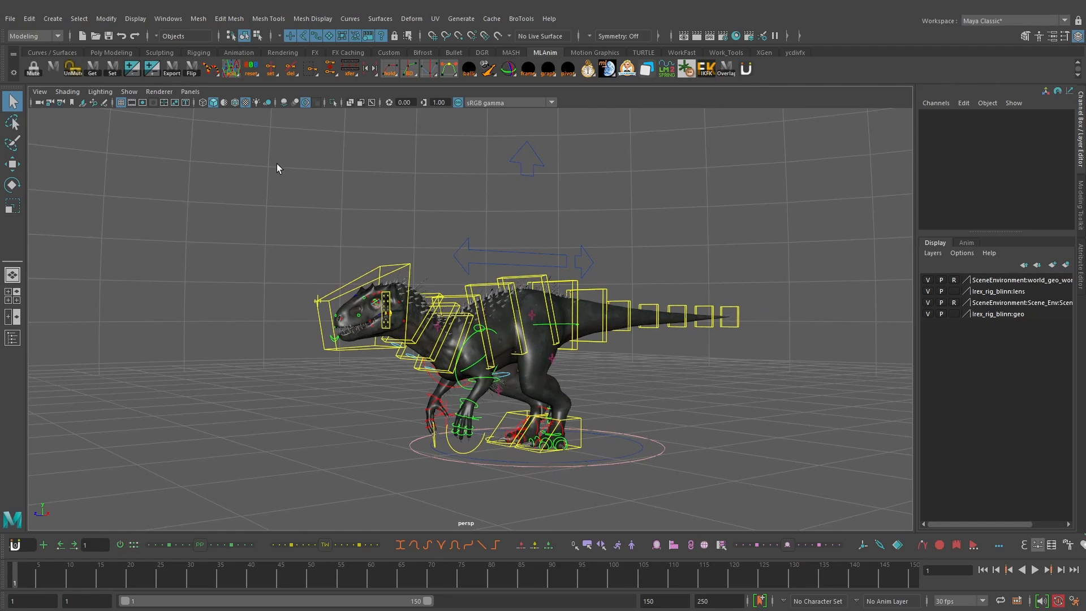
pyautogui.keyDown('alt'); pyautogui.moveTo(406, 293); pyautogui.dragTo(525, 287); pyautogui.keyUp('alt')
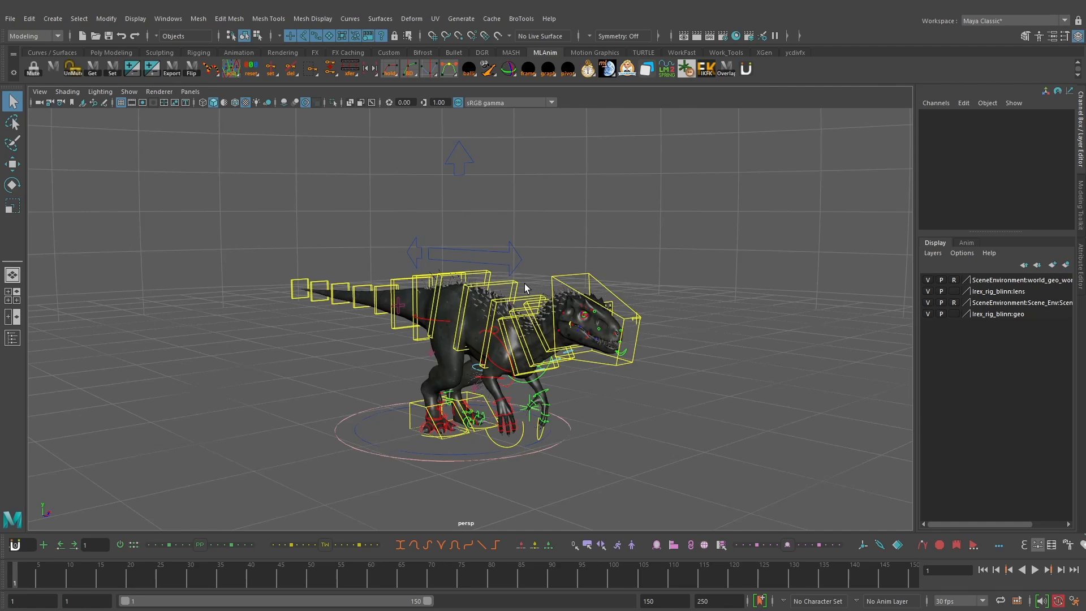
pyautogui.keyDown('alt'); pyautogui.moveTo(524, 283); pyautogui.dragTo(562, 267); pyautogui.keyUp('alt')
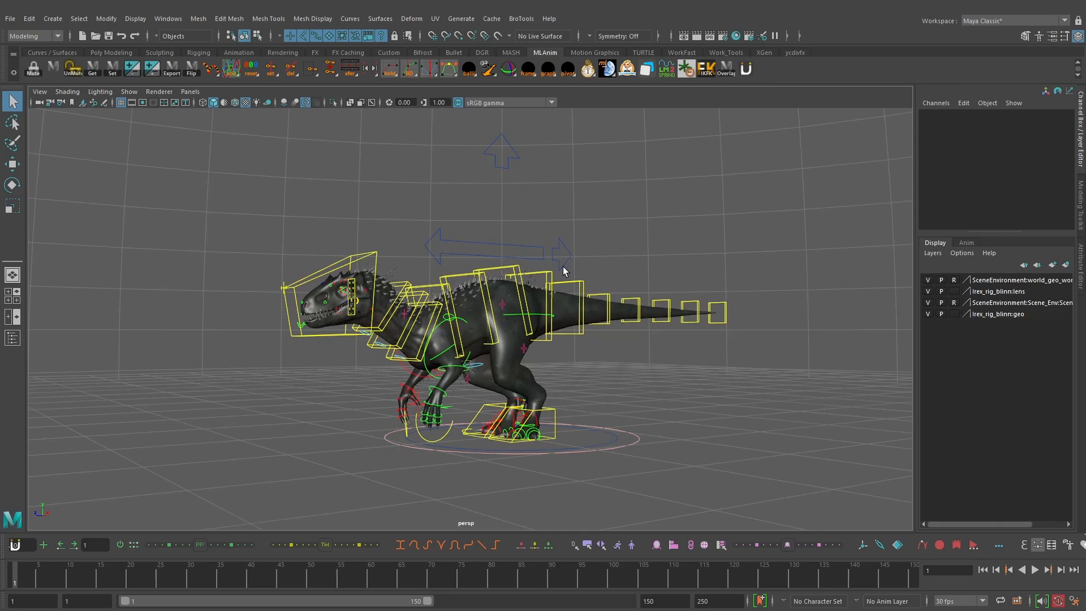
pyautogui.keyDown('alt'); pyautogui.moveTo(562, 266); pyautogui.dragTo(554, 265); pyautogui.keyUp('alt')
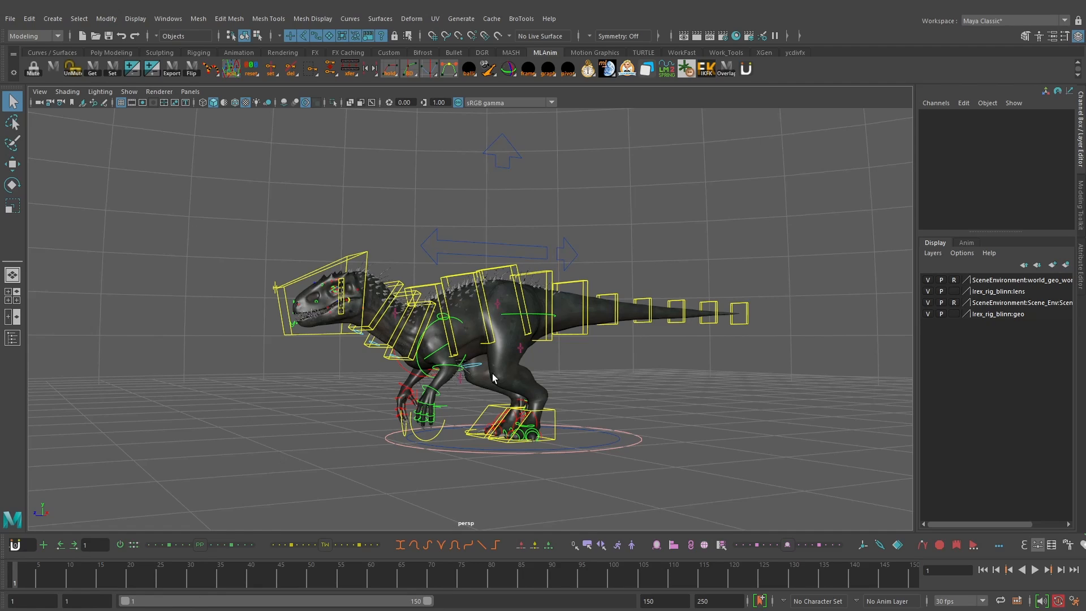
pyautogui.click(168, 19)
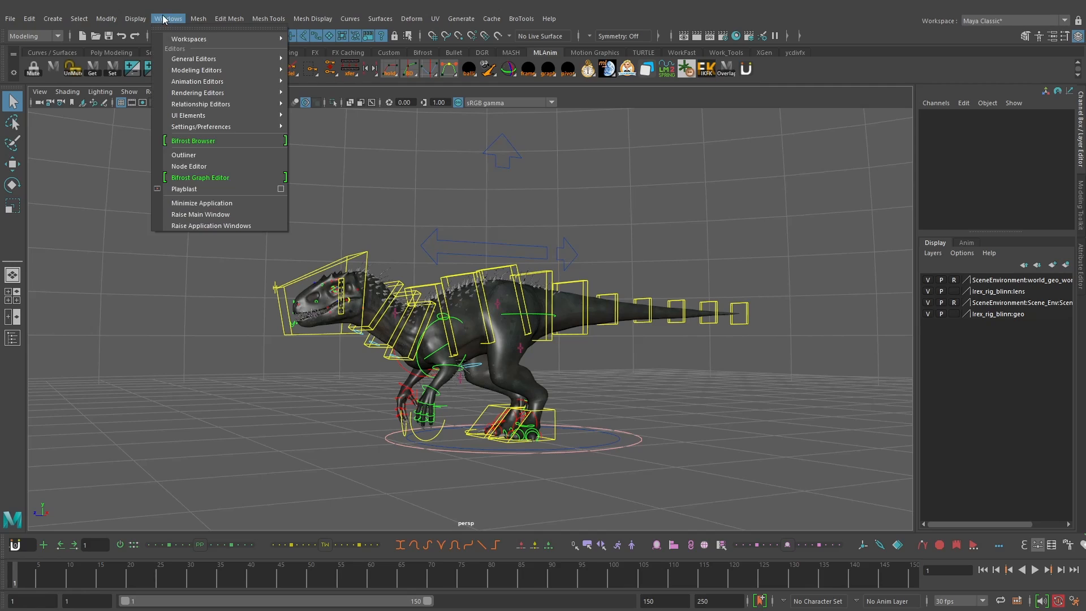
pyautogui.moveTo(219, 116)
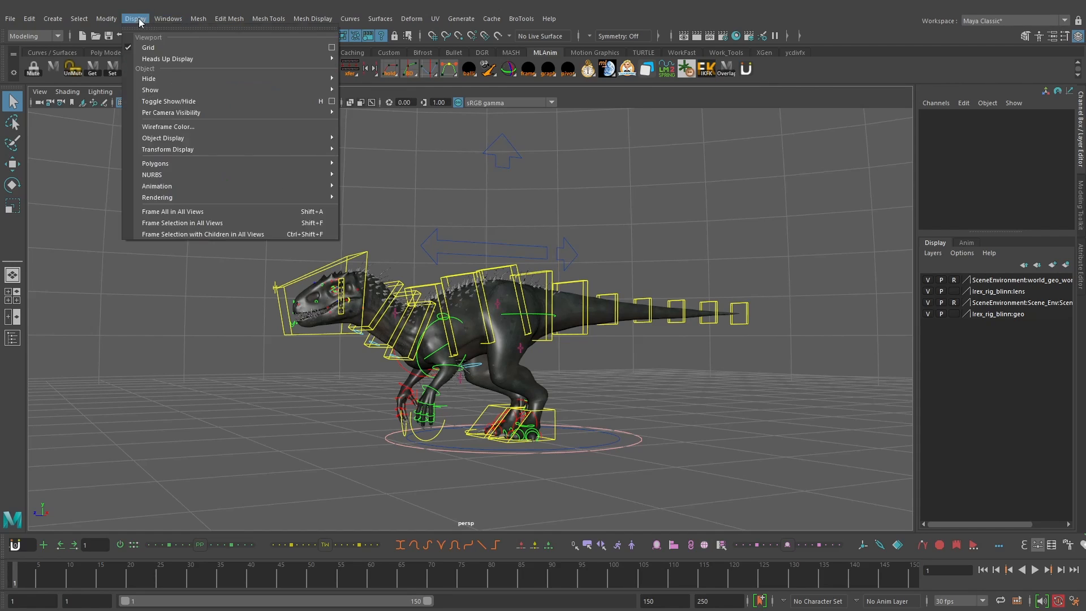
pyautogui.click(171, 20)
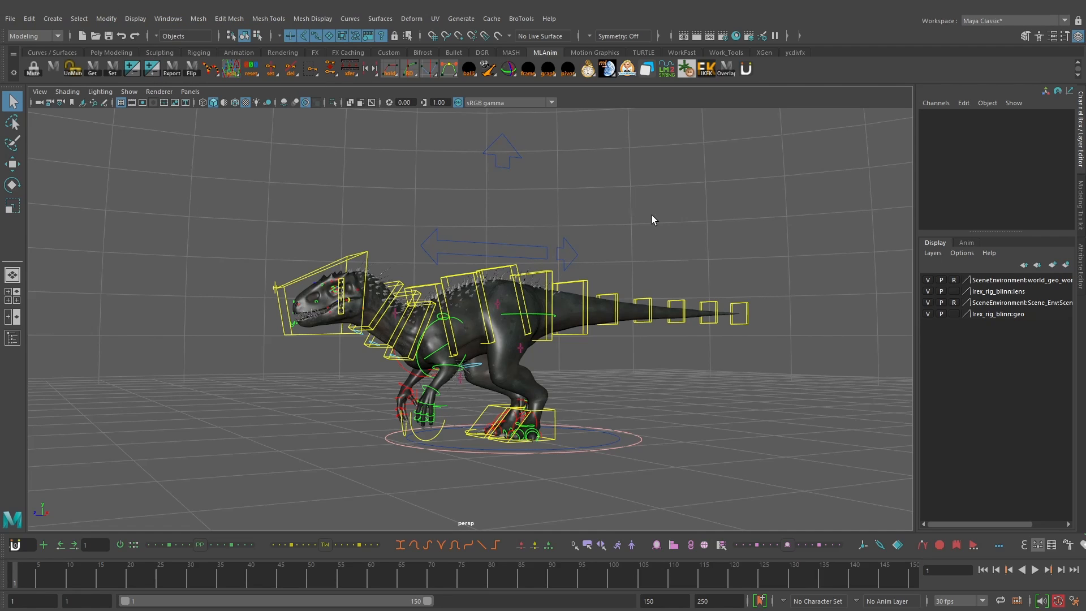
pyautogui.keyDown('alt'); pyautogui.moveTo(566, 182); pyautogui.dragTo(570, 186); pyautogui.keyUp('alt')
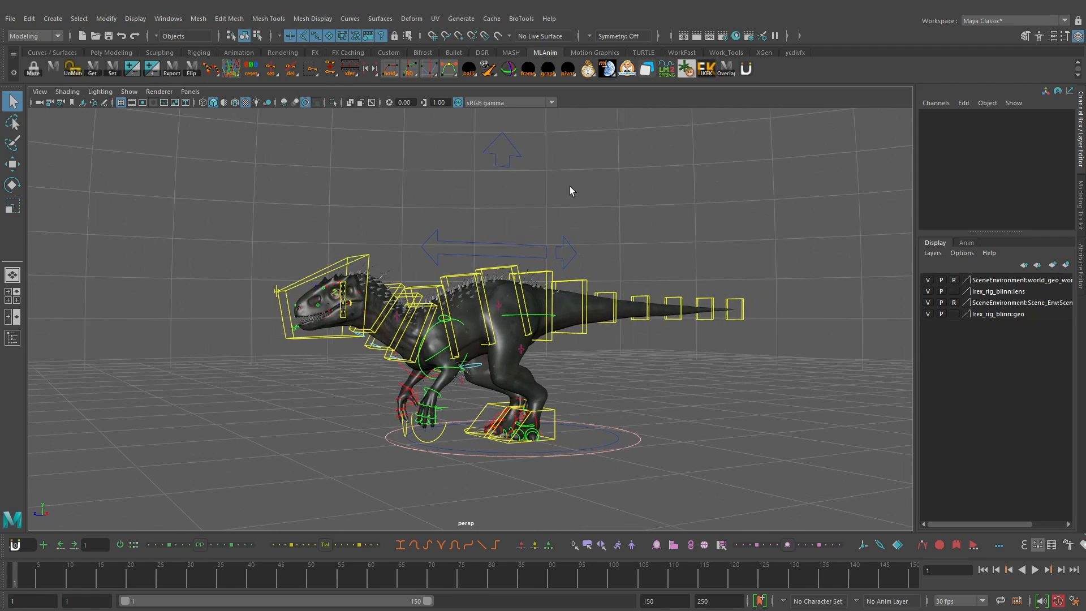
# Step: Exclude surfaces from selection and select all of the dinosaur rig's control curves
pyautogui.click(330, 36)
pyautogui.scroll(-3, 449, 231)
pyautogui.keyDown('alt'); pyautogui.moveTo(463, 233); pyautogui.dragTo(511, 244); pyautogui.keyUp('alt')
pyautogui.keyDown('alt'); pyautogui.moveTo(721, 293); pyautogui.dragTo(735, 188, button='middle'); pyautogui.keyUp('alt')
pyautogui.moveTo(735, 188); pyautogui.dragTo(297, 421)
pyautogui.keyDown('alt'); pyautogui.moveTo(327, 313); pyautogui.dragTo(345, 317); pyautogui.keyUp('alt')
pyautogui.scroll(3, 396, 273)
pyautogui.moveTo(366, 271)
pyautogui.keyDown('alt'); pyautogui.mouseDown()
pyautogui.moveTo(395, 274)
pyautogui.moveTo(359, 275)
pyautogui.mouseUp(); pyautogui.keyUp('alt')
pyautogui.keyDown('alt'); pyautogui.moveTo(359, 274); pyautogui.dragTo(322, 302, button='middle'); pyautogui.keyUp('alt')
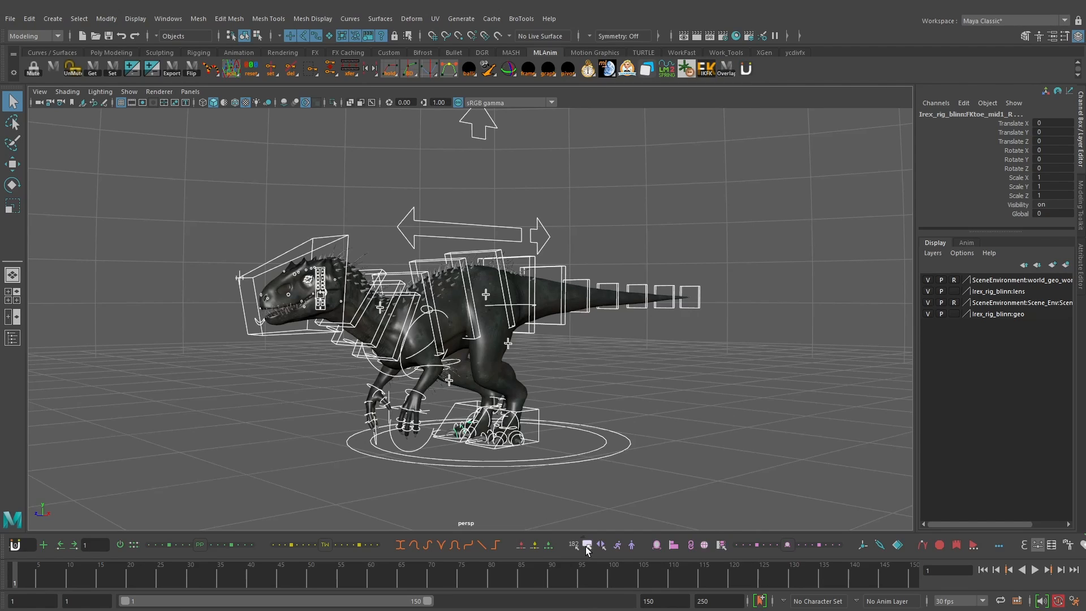
# Step: Save the selected rig controls as a selection set named All
pyautogui.click(587, 545)
pyautogui.write('All')
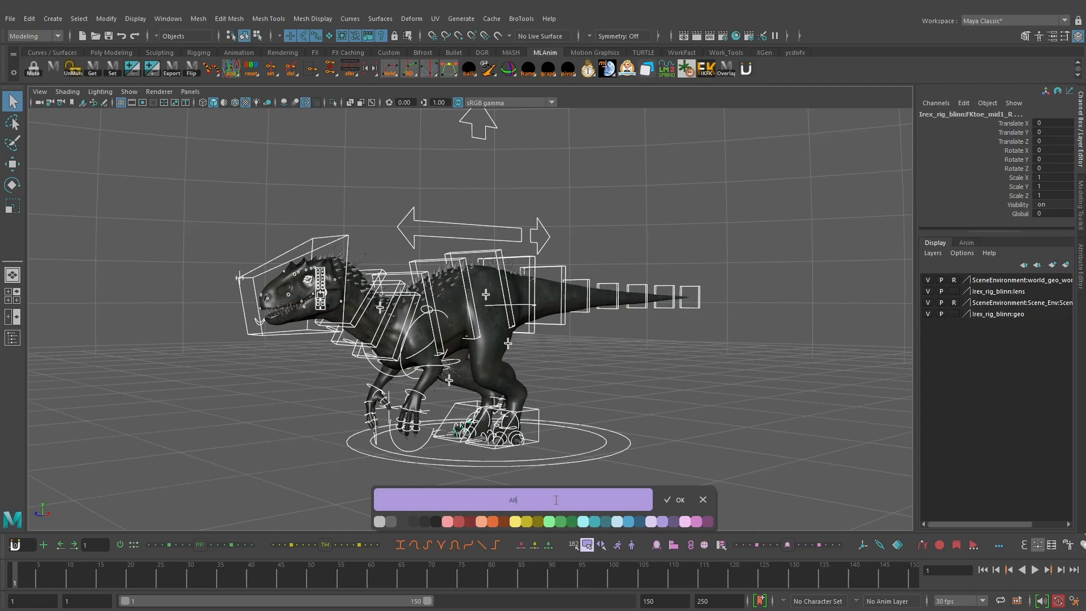
pyautogui.press('Return')
# Step: Move the floating selection set bar clear of the dinosaur, clear the selection and reselect the rig controls through the All set
pyautogui.keyDown('alt'); pyautogui.moveTo(680, 359); pyautogui.dragTo(663, 352); pyautogui.keyUp('alt')
pyautogui.moveTo(741, 490); pyautogui.dragTo(880, 521)
pyautogui.click(689, 380)
pyautogui.click(806, 511)
pyautogui.keyDown('alt'); pyautogui.moveTo(718, 452); pyautogui.dragTo(699, 448); pyautogui.keyUp('alt')
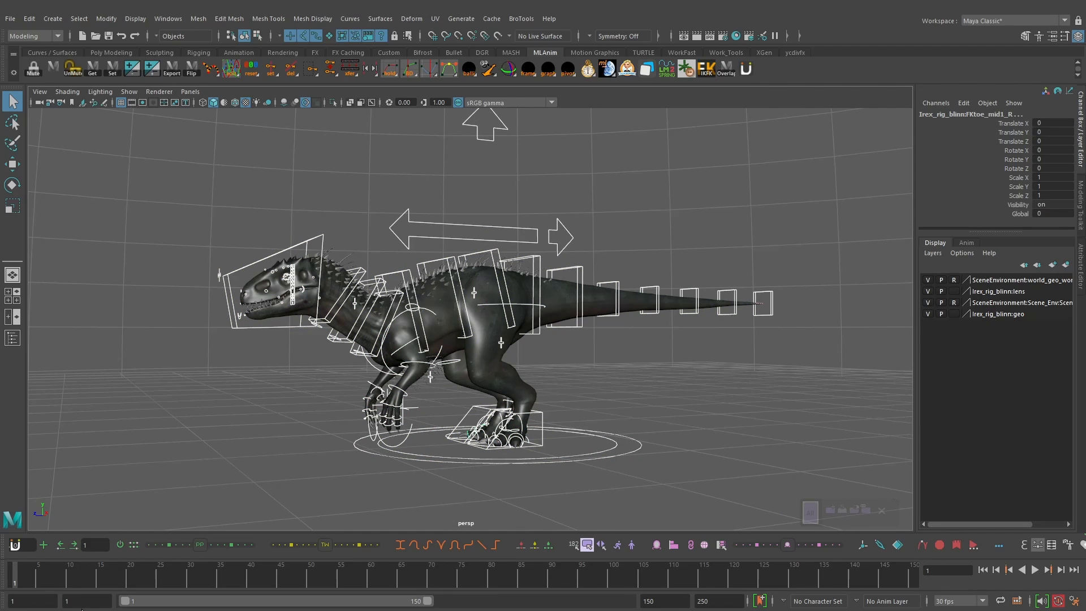
# Step: Set the animation range to start at frame 0 and end at frame 26
pyautogui.doubleClick(80, 601)
pyautogui.write('0')
pyautogui.press('Return')
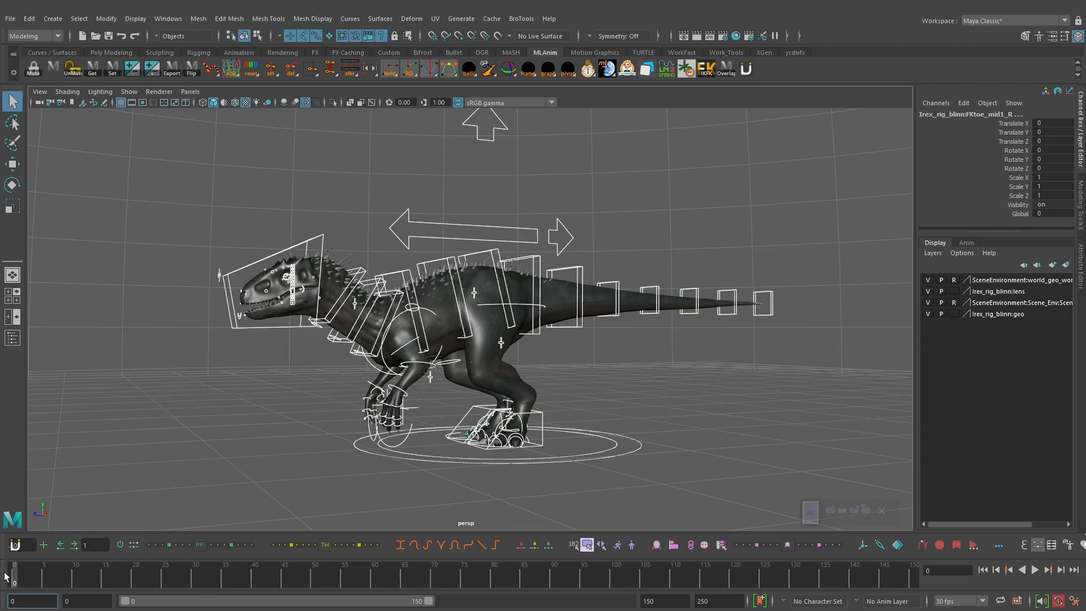
pyautogui.doubleClick(715, 601)
pyautogui.write('26')
pyautogui.press('Return')
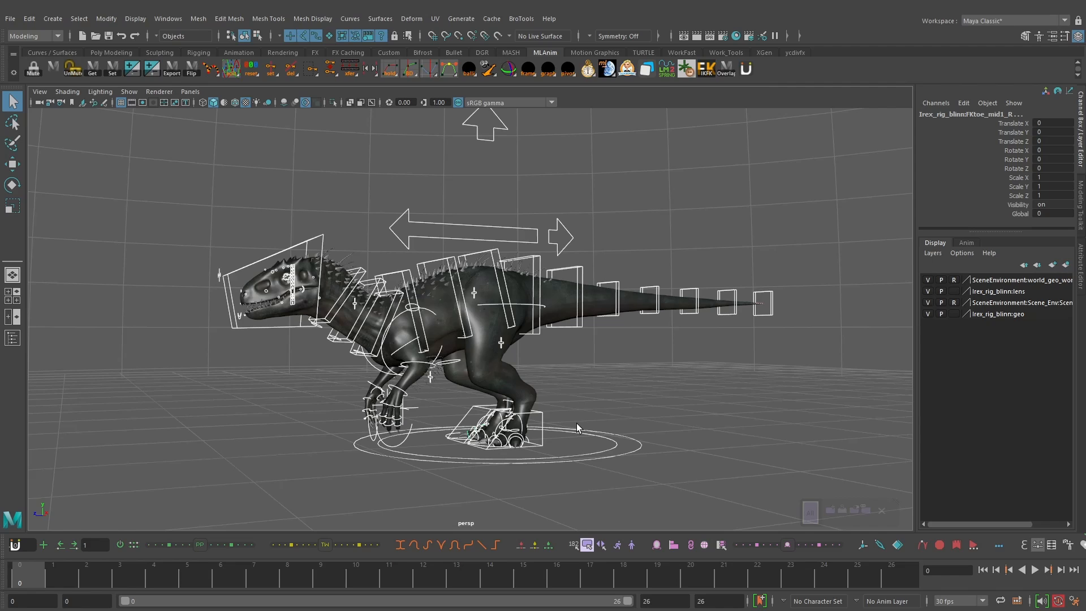
# Step: Set a key on all of the rig's controls at frame 0 and clear the selection
pyautogui.keyDown('alt'); pyautogui.moveTo(576, 423); pyautogui.dragTo(636, 419); pyautogui.keyUp('alt')
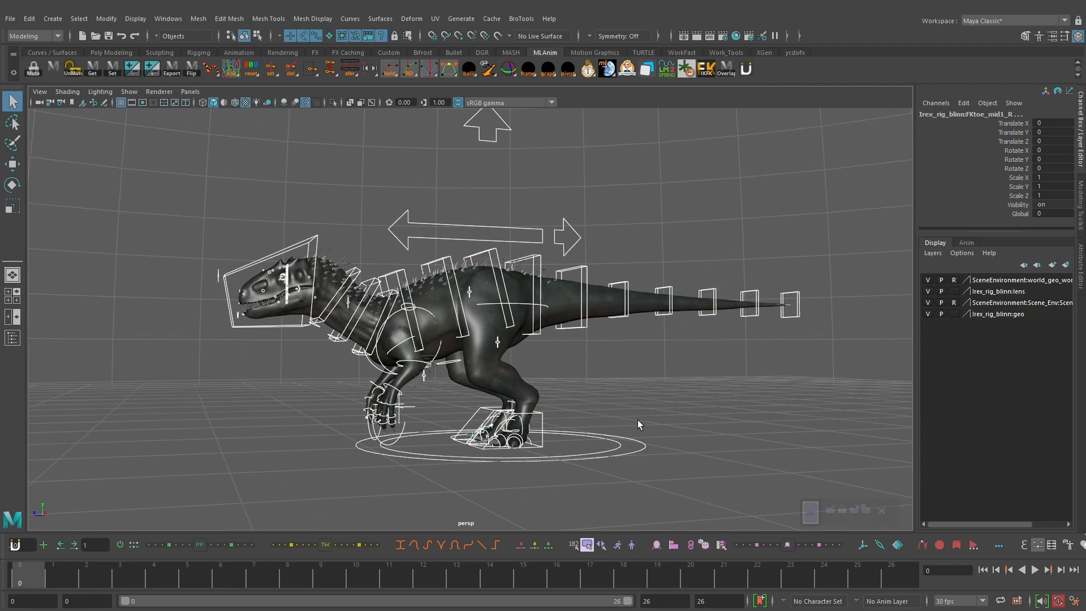
pyautogui.keyDown('alt'); pyautogui.moveTo(596, 367); pyautogui.dragTo(601, 369); pyautogui.keyUp('alt')
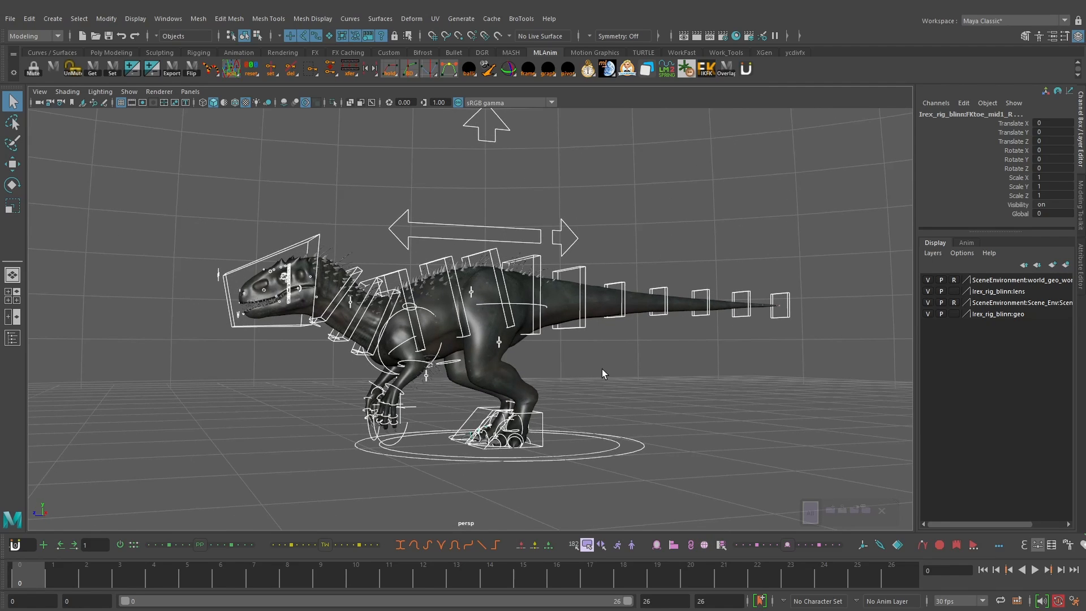
pyautogui.press('s')
pyautogui.moveTo(46, 582); pyautogui.dragTo(5, 577)
pyautogui.keyDown('alt'); pyautogui.moveTo(509, 253); pyautogui.dragTo(523, 208); pyautogui.keyUp('alt')
pyautogui.click(521, 231)
pyautogui.click(548, 196)
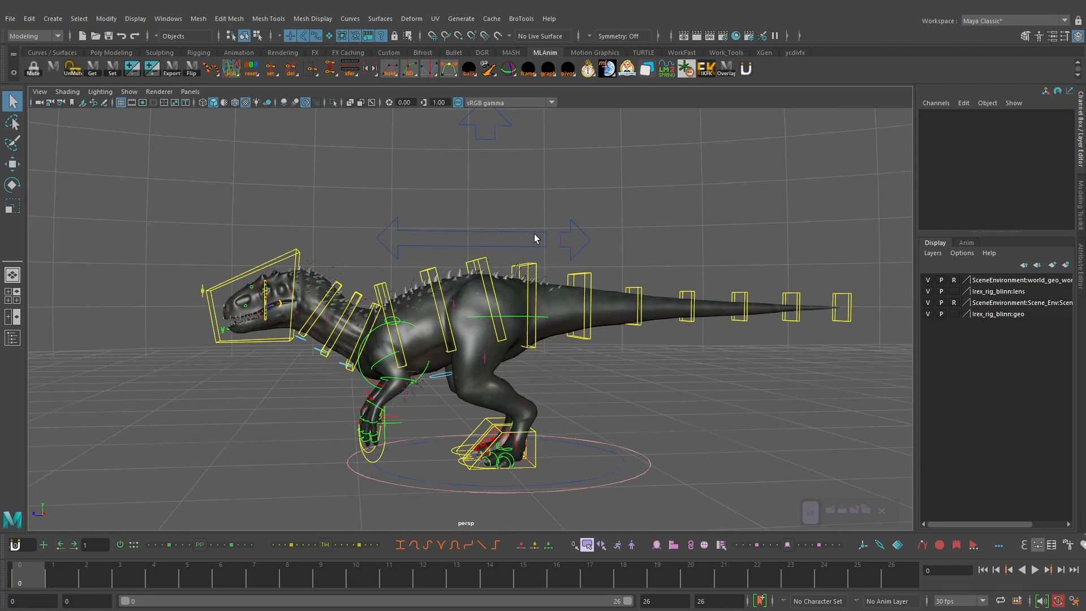
# Step: Select the body's root control RootX_M and adjust its height to about 9 in Translate Y
pyautogui.click(534, 233)
pyautogui.press('w')
pyautogui.moveTo(486, 229); pyautogui.dragTo(492, 252)
pyautogui.hotkey('ctrl', 'z')
pyautogui.keyDown('alt'); pyautogui.moveTo(494, 251); pyautogui.dragTo(537, 242); pyautogui.keyUp('alt')
pyautogui.moveTo(485, 237); pyautogui.dragTo(491, 243)
pyautogui.moveTo(554, 235)
pyautogui.keyDown('alt'); pyautogui.mouseDown()
pyautogui.moveTo(574, 235)
pyautogui.moveTo(567, 246)
pyautogui.moveTo(591, 226)
pyautogui.moveTo(564, 248)
pyautogui.moveTo(492, 263)
pyautogui.moveTo(469, 244)
pyautogui.mouseUp(); pyautogui.keyUp('alt')
pyautogui.press('5')
pyautogui.moveTo(550, 213)
pyautogui.keyDown('alt'); pyautogui.mouseDown()
pyautogui.moveTo(559, 216)
pyautogui.moveTo(543, 226)
pyautogui.moveTo(438, 251)
pyautogui.moveTo(473, 240)
pyautogui.mouseUp(); pyautogui.keyUp('alt')
pyautogui.press('6')
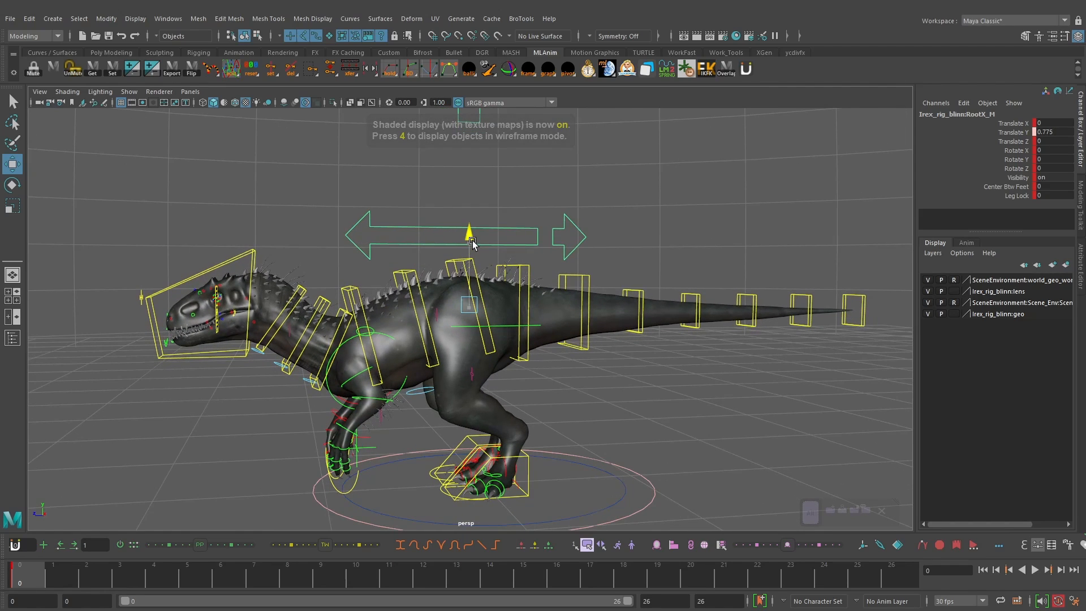
pyautogui.moveTo(472, 240); pyautogui.dragTo(473, 238)
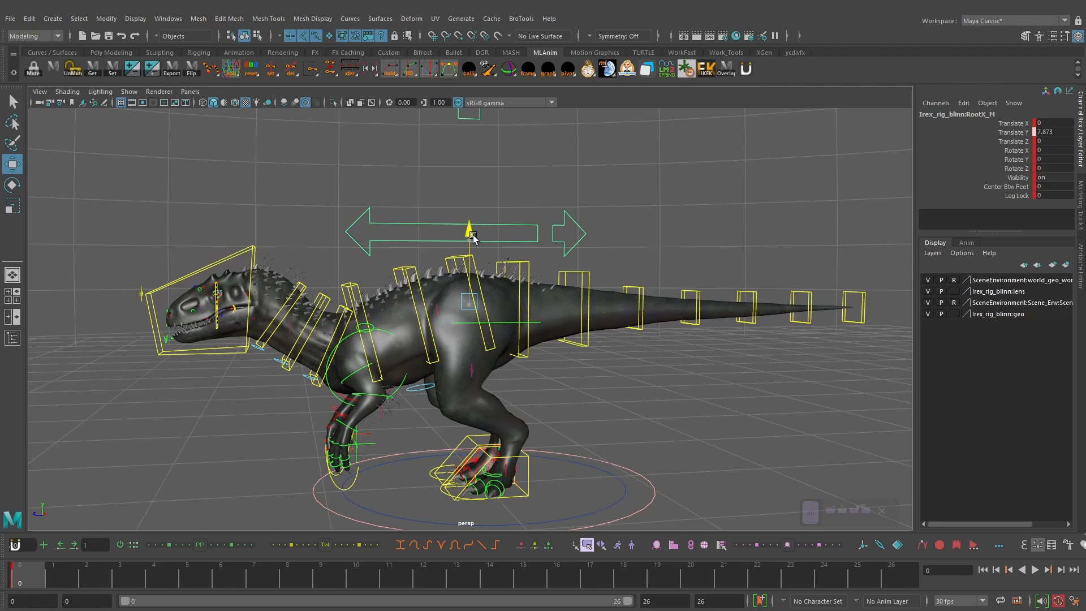
pyautogui.moveTo(472, 237); pyautogui.dragTo(472, 238)
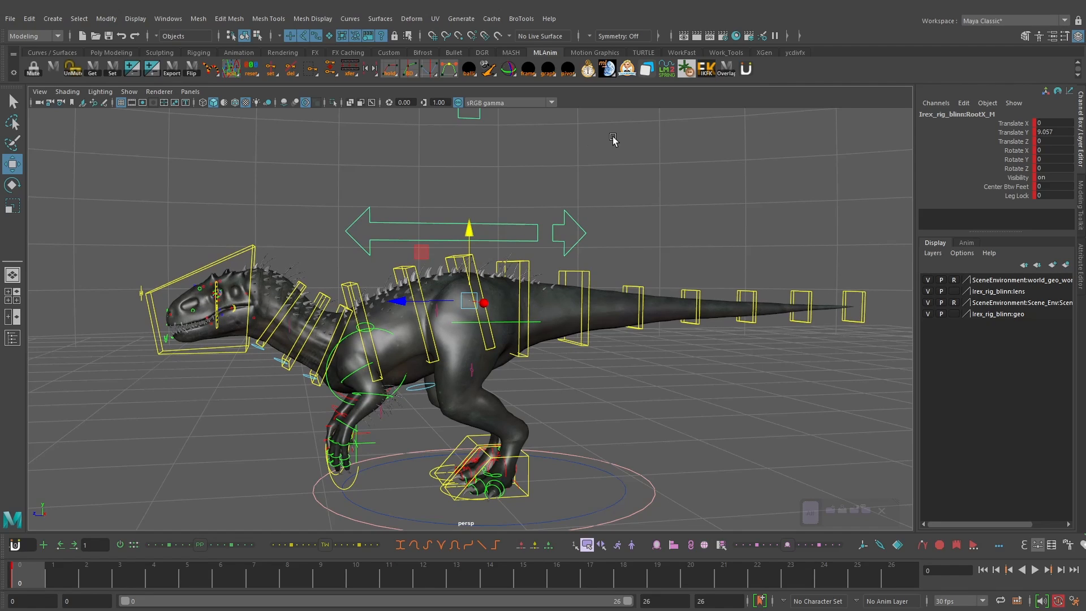
# Step: Set the root control's Translate Z to -10 and its Translate Y to 10
pyautogui.moveTo(399, 301); pyautogui.dragTo(429, 281)
pyautogui.keyDown('alt'); pyautogui.moveTo(606, 193); pyautogui.dragTo(631, 192); pyautogui.keyUp('alt')
pyautogui.doubleClick(1055, 141)
pyautogui.write('-10')
pyautogui.press('Return')
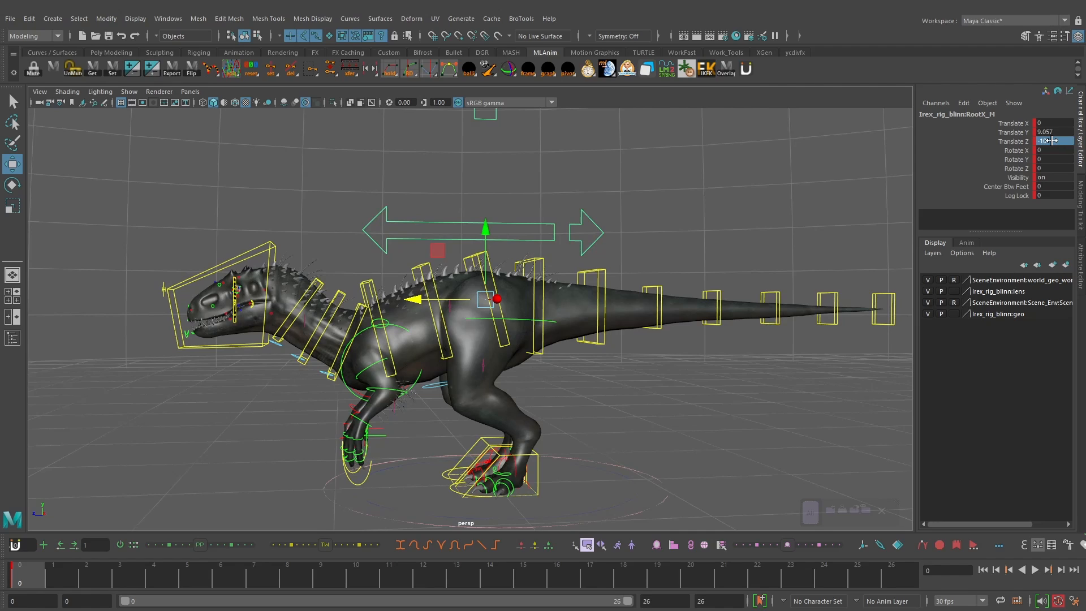
pyautogui.doubleClick(1057, 132)
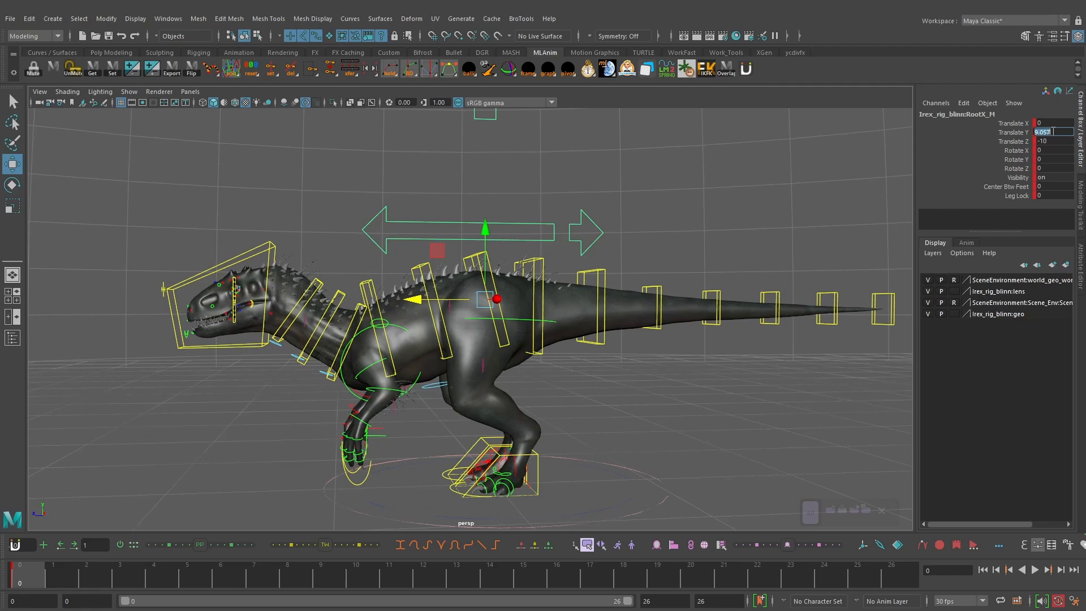
pyautogui.write('10')
pyautogui.press('Return')
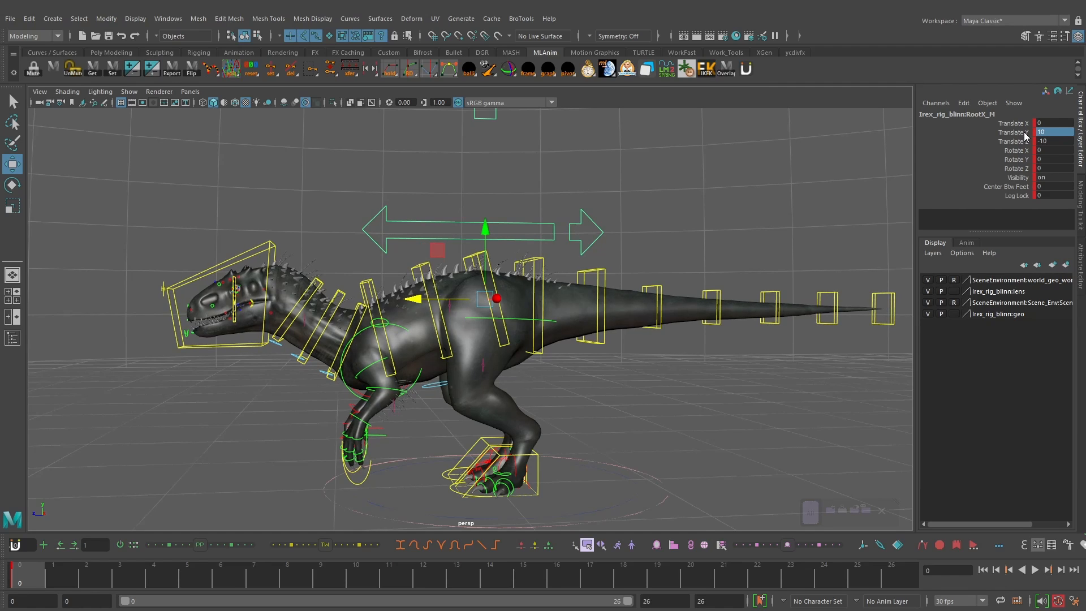
# Step: Tilt the dinosaur's body by setting the root control's Rotate X to -1
pyautogui.keyDown('alt'); pyautogui.moveTo(562, 282); pyautogui.dragTo(560, 302); pyautogui.keyUp('alt')
pyautogui.keyDown('alt'); pyautogui.moveTo(583, 298); pyautogui.dragTo(606, 273, button='middle'); pyautogui.keyUp('alt')
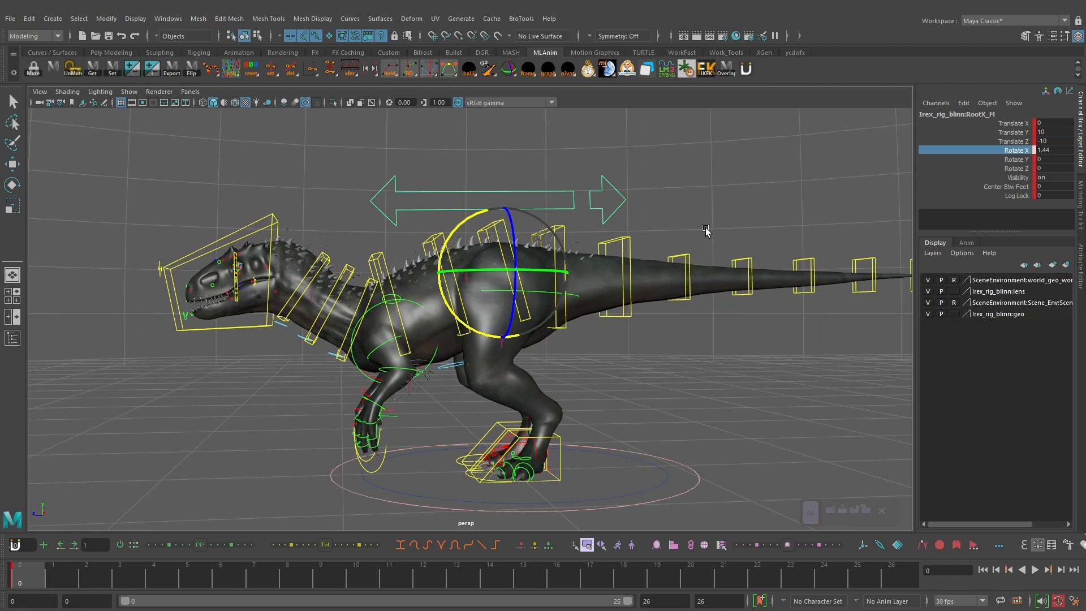
pyautogui.moveTo(706, 228); pyautogui.dragTo(710, 232, button='middle')
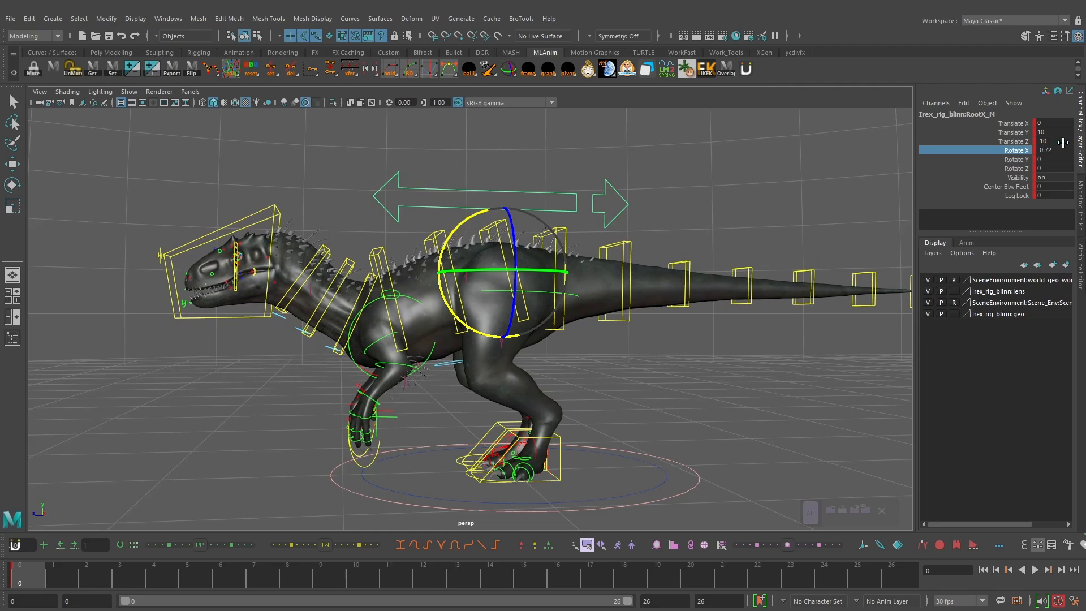
pyautogui.click(1062, 149)
pyautogui.click(1062, 150)
pyautogui.write('-1')
pyautogui.press('Return')
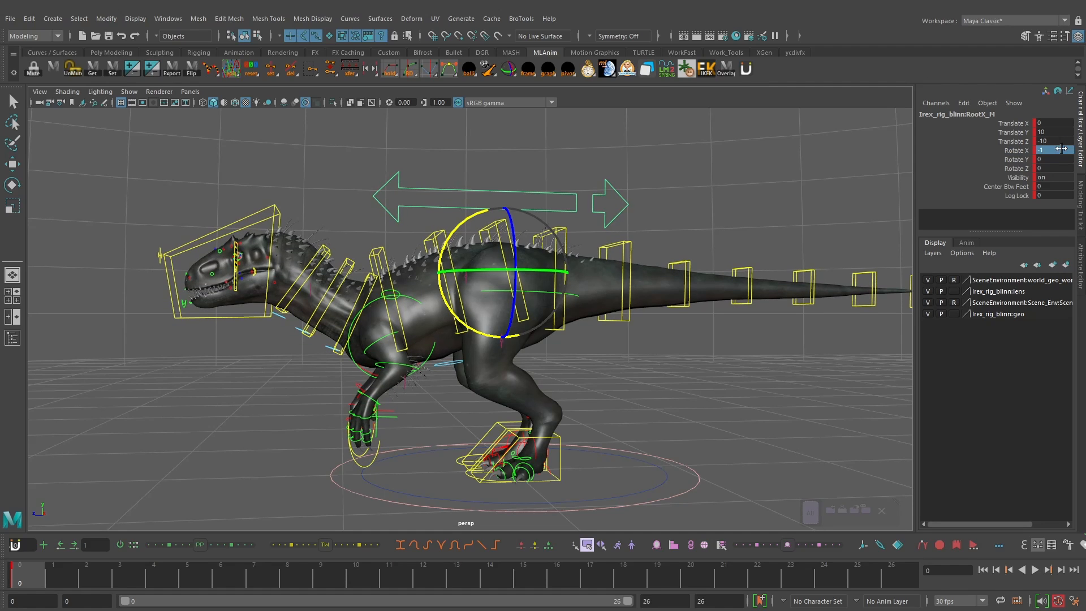
# Step: Move the left leg's IK control backward and up to about 51 in Translate Y and -140 in Translate Z
pyautogui.press('w')
pyautogui.keyDown('alt'); pyautogui.moveTo(452, 298); pyautogui.dragTo(572, 266); pyautogui.keyUp('alt')
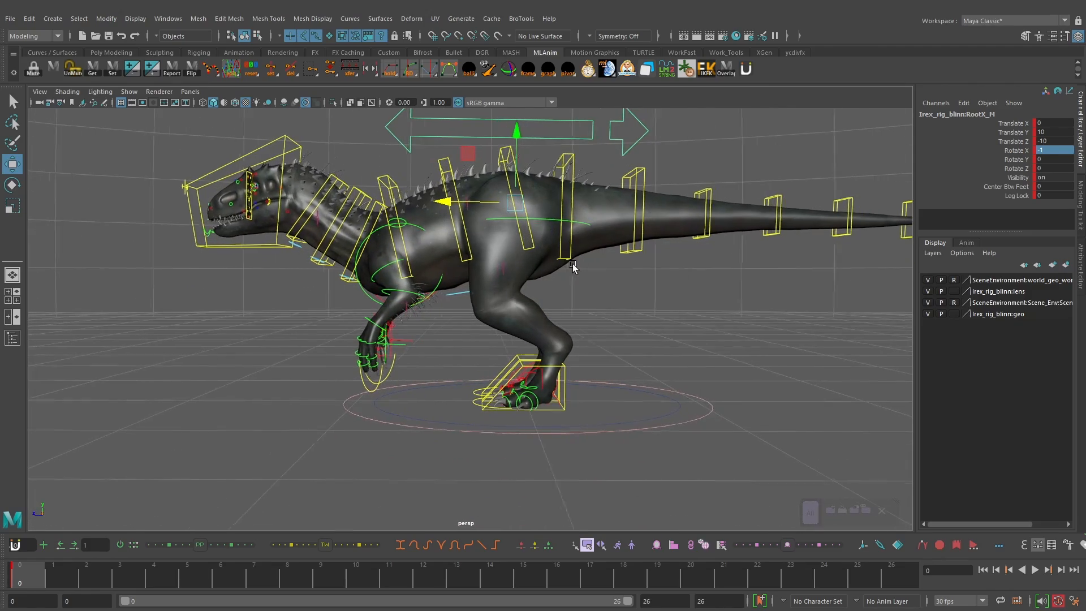
pyautogui.click(564, 371)
pyautogui.moveTo(577, 366)
pyautogui.keyDown('alt'); pyautogui.mouseDown()
pyautogui.moveTo(620, 344)
pyautogui.moveTo(578, 357)
pyautogui.mouseUp(); pyautogui.keyUp('alt')
pyautogui.click(568, 375)
pyautogui.click(564, 374)
pyautogui.moveTo(494, 389); pyautogui.dragTo(563, 383)
pyautogui.moveTo(617, 349); pyautogui.dragTo(619, 316)
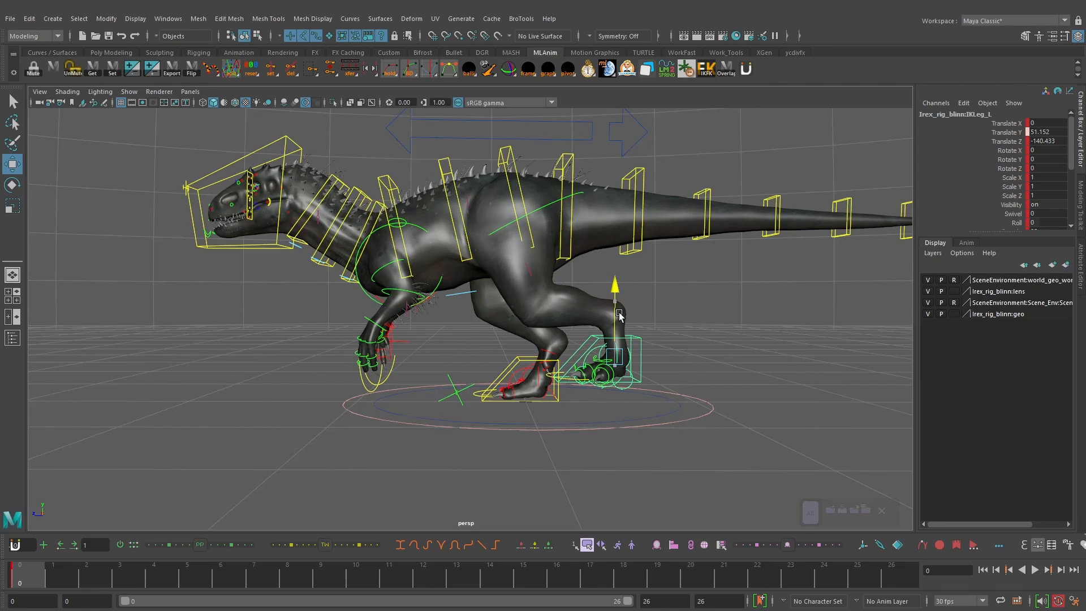
# Step: Shift the left leg's IK control to about 102 in Translate Y and -187 in Translate Z, and rotate it about 103 in X
pyautogui.moveTo(561, 357); pyautogui.dragTo(583, 356)
pyautogui.moveTo(640, 299); pyautogui.dragTo(620, 376)
pyautogui.press('e')
pyautogui.press('w')
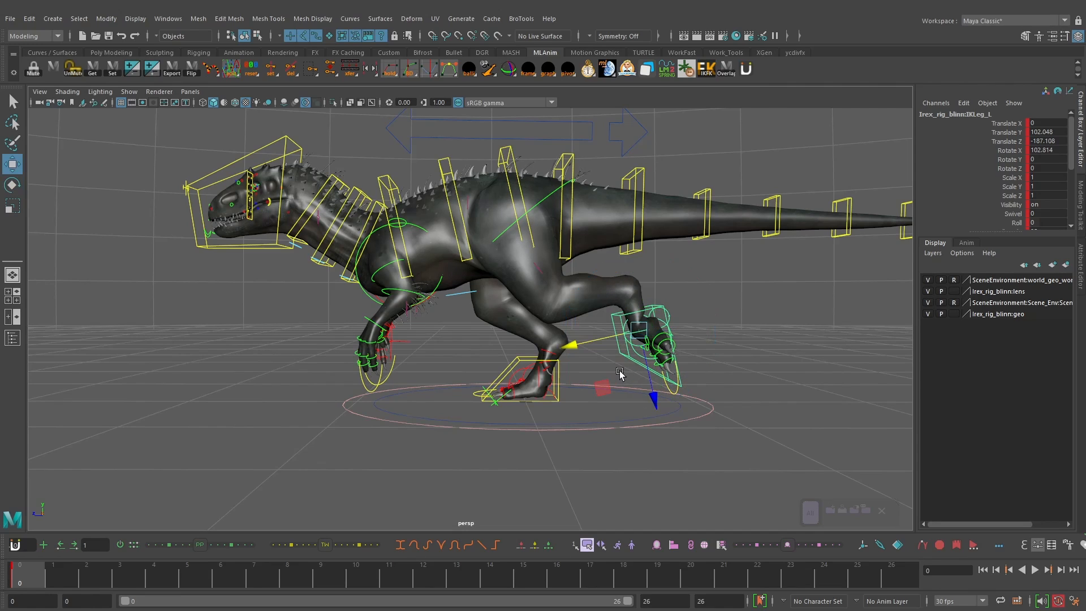
# Step: Extend the left leg farther back and up to about 124 in Translate Y and -201 in Translate Z
pyautogui.moveTo(596, 344); pyautogui.dragTo(604, 343)
pyautogui.click(1046, 141)
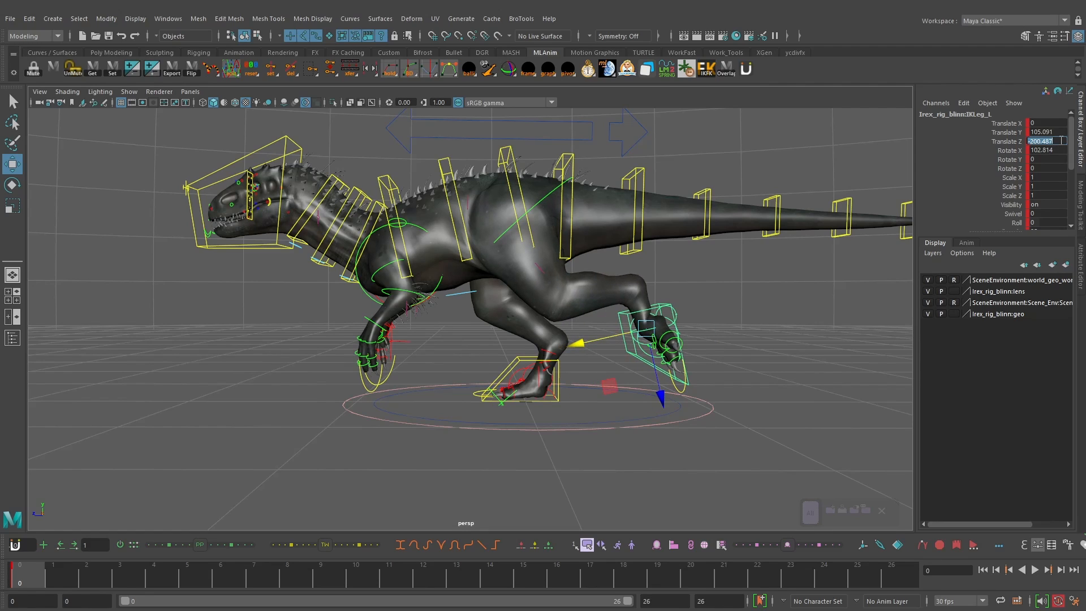
pyautogui.write('-2')
pyautogui.press('Return')
pyautogui.moveTo(656, 391); pyautogui.dragTo(651, 377)
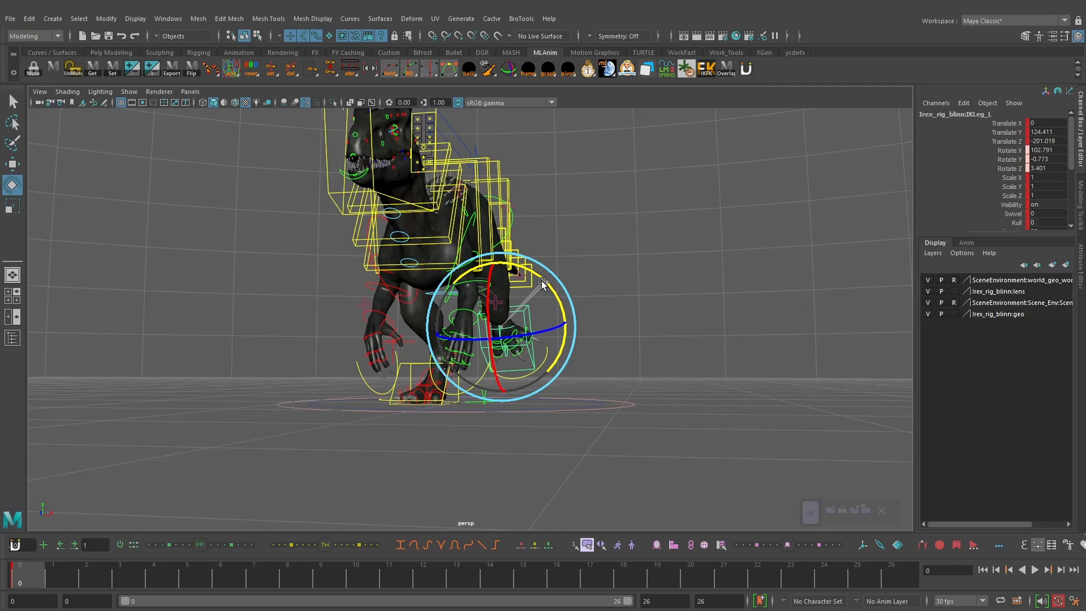
# Step: Fine-tune the rotation of the left leg's IK control so the raised foot trails behind the body
pyautogui.moveTo(546, 284); pyautogui.dragTo(534, 290)
pyautogui.moveTo(490, 335); pyautogui.dragTo(495, 334)
pyautogui.keyDown('alt'); pyautogui.moveTo(560, 318); pyautogui.dragTo(531, 318); pyautogui.keyUp('alt')
# Step: Move the right leg's IK control forward to about 125 in Translate Z
pyautogui.press('w')
pyautogui.keyDown('alt'); pyautogui.moveTo(513, 365); pyautogui.dragTo(434, 381); pyautogui.keyUp('alt')
pyautogui.click(565, 365)
pyautogui.keyDown('alt'); pyautogui.moveTo(584, 369); pyautogui.dragTo(585, 359); pyautogui.keyUp('alt')
pyautogui.keyDown('alt'); pyautogui.moveTo(585, 358); pyautogui.dragTo(549, 363, button='right'); pyautogui.keyUp('alt')
pyautogui.moveTo(468, 368); pyautogui.dragTo(518, 379)
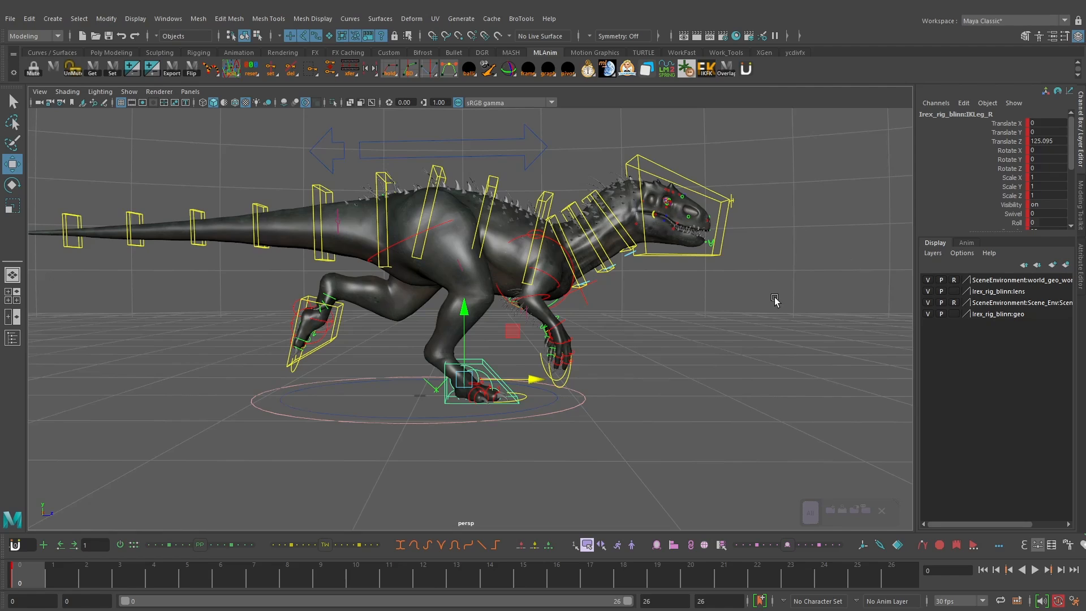
# Step: Shift the right leg's IK control sideways to about 5 in Translate X and rotate it about -1.5 in Y
pyautogui.keyDown('alt'); pyautogui.moveTo(776, 300); pyautogui.dragTo(634, 296); pyautogui.keyUp('alt')
pyautogui.moveTo(496, 378); pyautogui.dragTo(549, 269)
pyautogui.press('e')
pyautogui.press('w')
# Step: Rotate the chest's IKSpine3 control about 6 in X
pyautogui.click(507, 206)
pyautogui.keyDown('alt'); pyautogui.moveTo(506, 206); pyautogui.dragTo(566, 213); pyautogui.keyUp('alt')
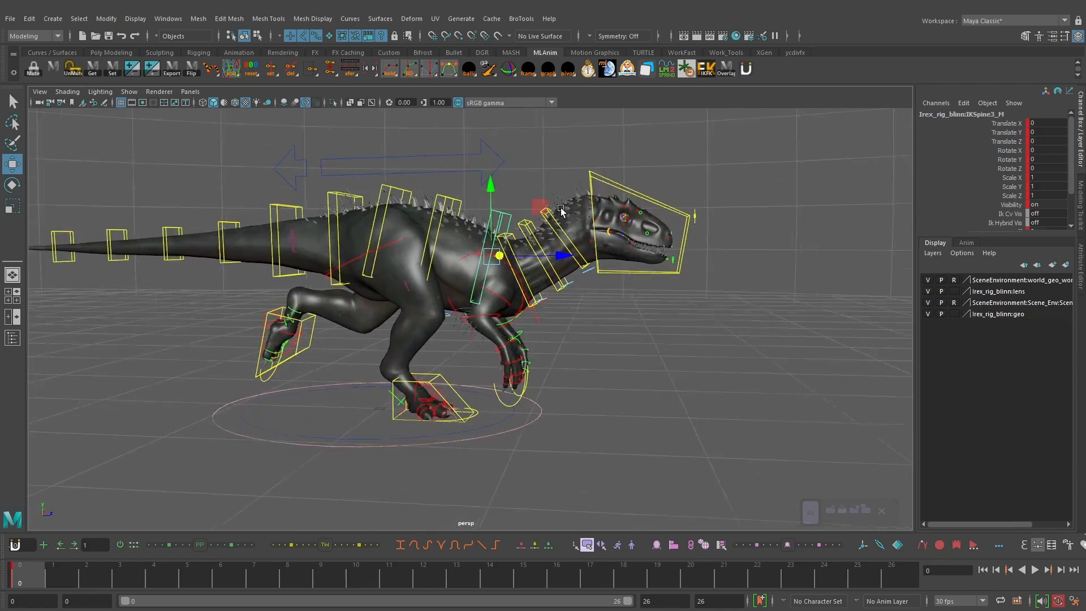
pyautogui.keyDown('alt'); pyautogui.moveTo(566, 214); pyautogui.dragTo(574, 207, button='right'); pyautogui.keyUp('alt')
pyautogui.press('e')
pyautogui.keyDown('alt'); pyautogui.moveTo(574, 207); pyautogui.dragTo(465, 227); pyautogui.keyUp('alt')
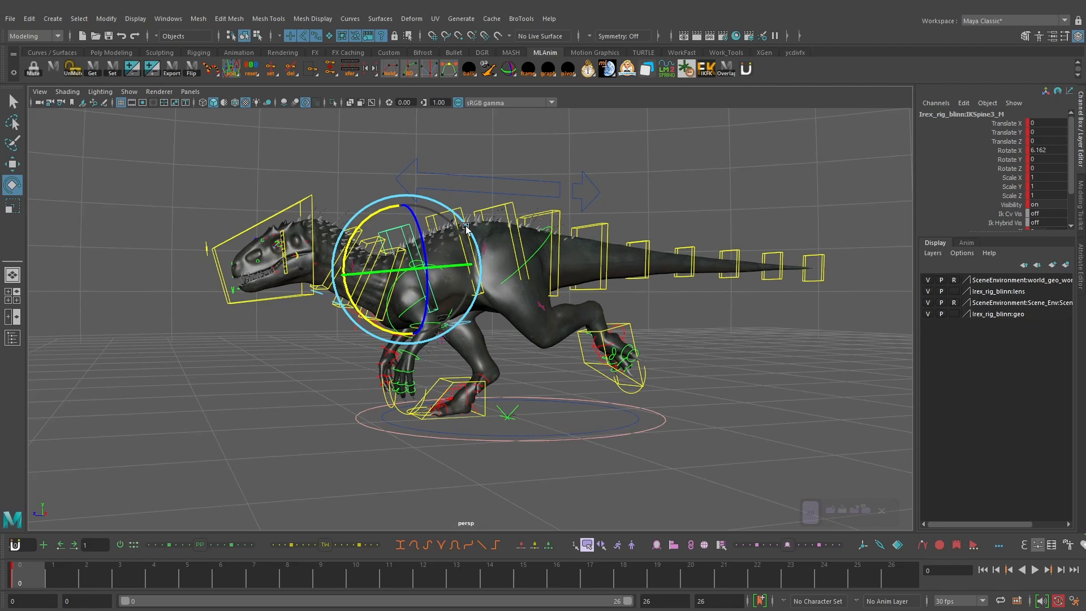
pyautogui.keyDown('alt'); pyautogui.moveTo(476, 225); pyautogui.dragTo(457, 272); pyautogui.keyUp('alt')
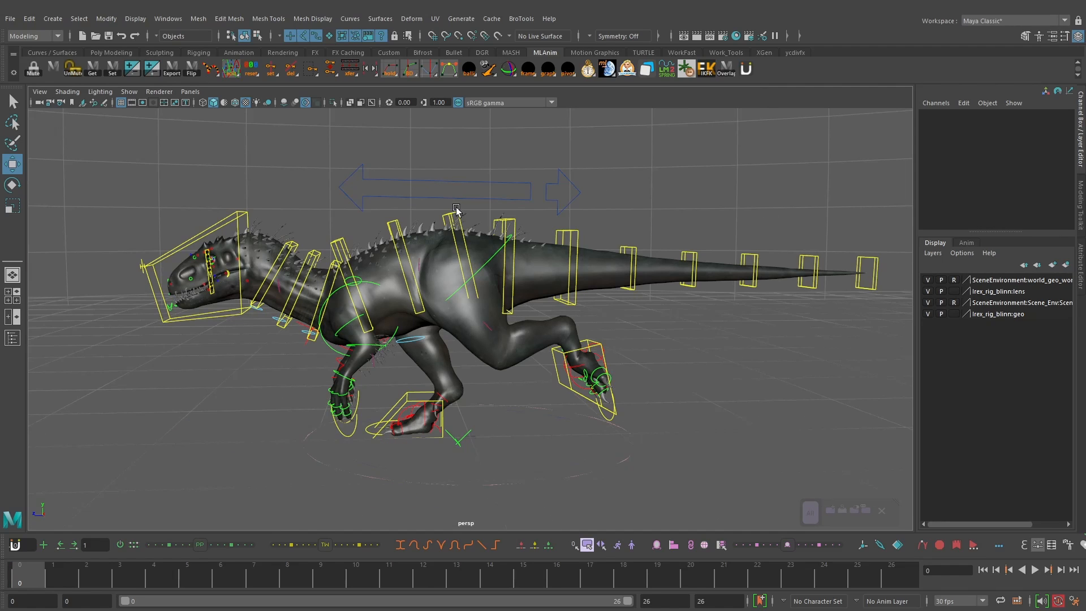
# Step: Rotate the left clavicle control about -11 in Z
pyautogui.keyDown('alt'); pyautogui.moveTo(457, 221); pyautogui.dragTo(472, 221); pyautogui.keyUp('alt')
pyautogui.keyDown('alt'); pyautogui.moveTo(509, 286); pyautogui.dragTo(674, 270); pyautogui.keyUp('alt')
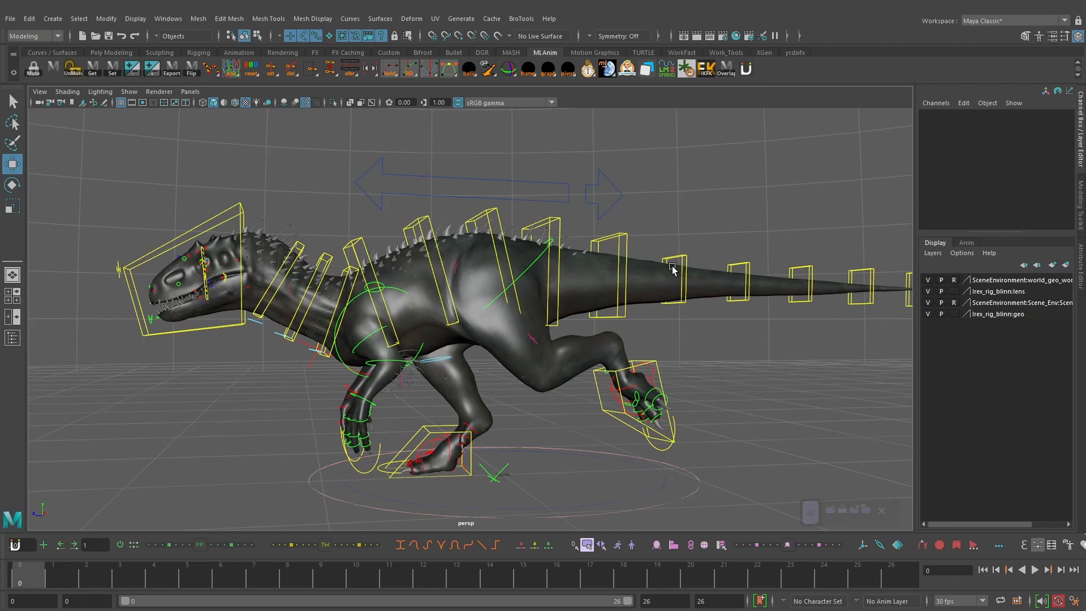
pyautogui.keyDown('alt'); pyautogui.moveTo(464, 300); pyautogui.dragTo(457, 300); pyautogui.keyUp('alt')
pyautogui.click(397, 292)
pyautogui.press('e')
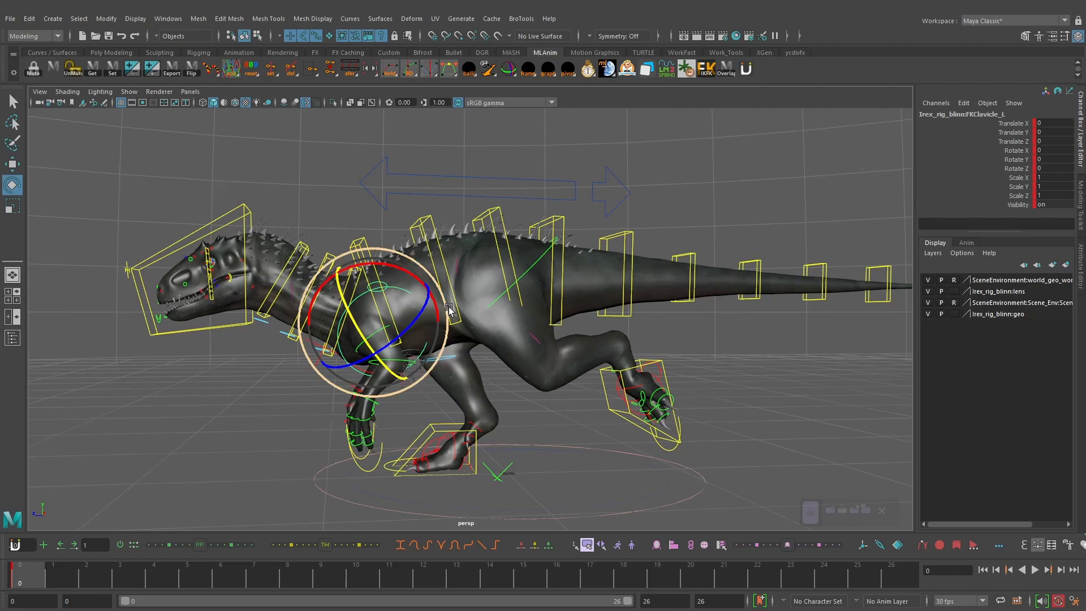
pyautogui.scroll(2, 400, 300)
pyautogui.moveTo(404, 310); pyautogui.dragTo(400, 316)
# Step: Bend the left arm forward at its upper joints and rotate the wrist about 5.5 in X, 2 in Y and 8.3 in Z
pyautogui.keyDown('alt'); pyautogui.moveTo(399, 317); pyautogui.dragTo(370, 320); pyautogui.keyUp('alt')
pyautogui.click(397, 332)
pyautogui.moveTo(386, 378); pyautogui.dragTo(363, 386)
pyautogui.click(394, 390)
pyautogui.click(356, 363)
pyautogui.keyDown('alt'); pyautogui.moveTo(357, 363); pyautogui.dragTo(446, 346); pyautogui.keyUp('alt')
pyautogui.moveTo(390, 371); pyautogui.dragTo(463, 362)
pyautogui.press('q')
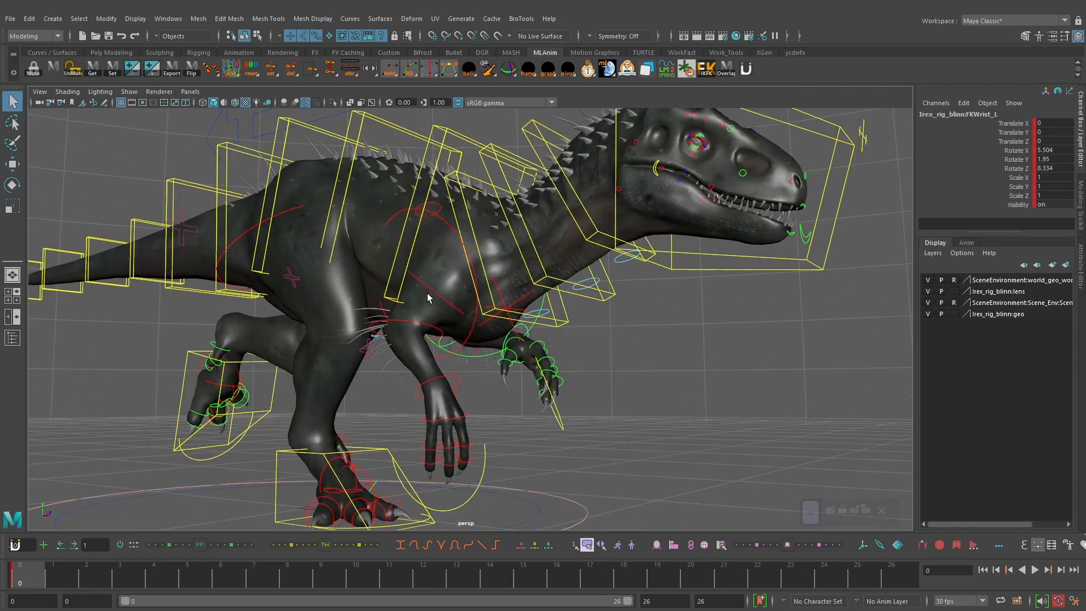
# Step: Rotate the right clavicle control about -18 in X
pyautogui.click(452, 226)
pyautogui.press('e')
pyautogui.keyDown('alt'); pyautogui.moveTo(447, 275); pyautogui.dragTo(623, 317); pyautogui.keyUp('alt')
pyautogui.keyDown('alt'); pyautogui.moveTo(622, 317); pyautogui.dragTo(553, 317, button='middle'); pyautogui.keyUp('alt')
pyautogui.moveTo(495, 221); pyautogui.dragTo(506, 338)
pyautogui.press('q')
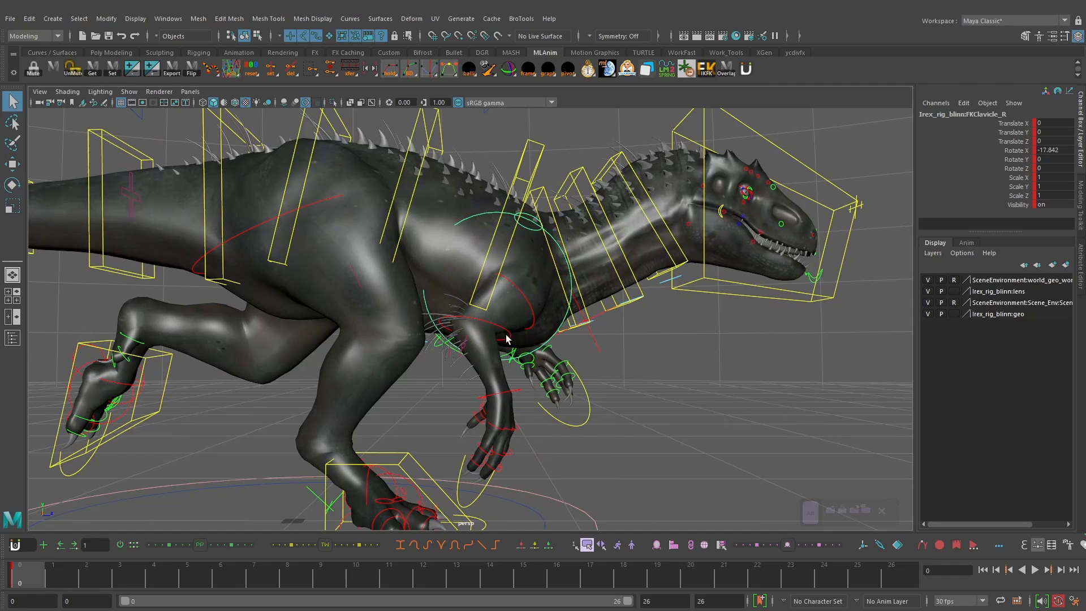
# Step: Bend the right arm forward by rotating its FK arm controls, including the wrist
pyautogui.click(515, 352)
pyautogui.press('e')
pyautogui.click(506, 333)
pyautogui.moveTo(463, 393); pyautogui.dragTo(502, 394)
pyautogui.keyDown('alt'); pyautogui.moveTo(639, 365); pyautogui.dragTo(500, 357); pyautogui.keyUp('alt')
pyautogui.press('q')
pyautogui.click(279, 353)
pyautogui.press('e')
pyautogui.moveTo(339, 358); pyautogui.dragTo(306, 351)
pyautogui.click(509, 371)
# Step: Curl one finger of the left hand toward the palm
pyautogui.scroll(2, 509, 371)
pyautogui.keyDown('alt'); pyautogui.moveTo(509, 371); pyautogui.dragTo(347, 351); pyautogui.keyUp('alt')
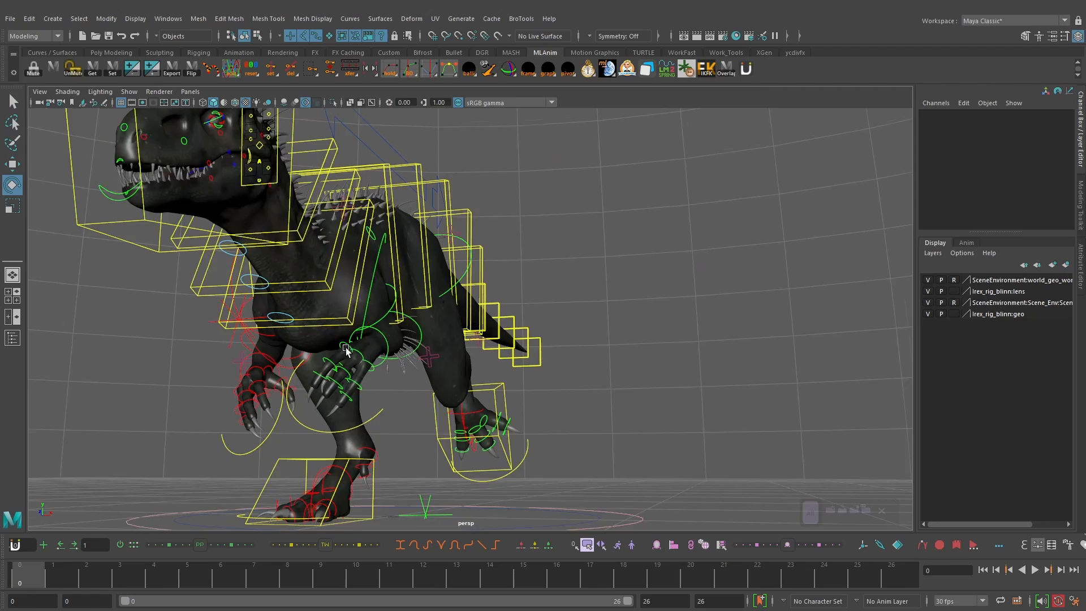
pyautogui.scroll(1, 341, 349)
pyautogui.click(317, 346)
pyautogui.scroll(3, 307, 347)
pyautogui.scroll(2, 307, 348)
pyautogui.keyDown('alt'); pyautogui.moveTo(306, 347); pyautogui.dragTo(371, 311, button='middle'); pyautogui.keyUp('alt')
pyautogui.moveTo(344, 327); pyautogui.dragTo(308, 306)
pyautogui.press('q')
# Step: Rotate the joints of the next left-hand fingers to curl them inward
pyautogui.click(359, 298)
pyautogui.press('e')
pyautogui.press('q')
pyautogui.keyDown('alt'); pyautogui.moveTo(481, 323); pyautogui.dragTo(335, 328); pyautogui.keyUp('alt')
pyautogui.click(374, 338)
pyautogui.press('e')
pyautogui.click(373, 334)
pyautogui.keyDown('alt'); pyautogui.moveTo(336, 328); pyautogui.dragTo(441, 297, button='middle'); pyautogui.keyUp('alt')
pyautogui.press('q')
pyautogui.click(379, 327)
pyautogui.press('e')
pyautogui.moveTo(325, 306); pyautogui.dragTo(390, 331)
pyautogui.moveTo(345, 347); pyautogui.dragTo(347, 368)
pyautogui.press('q')
# Step: Bend the remaining finger joints of the left hand into a claw-like curl
pyautogui.keyDown('alt'); pyautogui.moveTo(497, 316); pyautogui.dragTo(499, 373); pyautogui.keyUp('alt')
pyautogui.press('e')
pyautogui.press('q')
pyautogui.press('e')
pyautogui.keyDown('alt'); pyautogui.moveTo(499, 373); pyautogui.dragTo(543, 356); pyautogui.keyUp('alt')
pyautogui.press('q')
pyautogui.click(463, 275)
pyautogui.press('e')
pyautogui.moveTo(450, 354)
pyautogui.keyDown('alt'); pyautogui.mouseDown()
pyautogui.moveTo(474, 325)
pyautogui.moveTo(476, 365)
pyautogui.moveTo(488, 363)
pyautogui.moveTo(472, 354)
pyautogui.moveTo(444, 370)
pyautogui.mouseUp(); pyautogui.keyUp('alt')
pyautogui.press('q')
pyautogui.click(458, 302)
pyautogui.press('e')
pyautogui.press('q')
pyautogui.press('e')
pyautogui.click(508, 356)
# Step: Curl the right hand's middle finger, rotating its base joint about -41 in Y and bending the finger further
pyautogui.keyDown('alt'); pyautogui.moveTo(509, 356); pyautogui.dragTo(554, 329); pyautogui.keyUp('alt')
pyautogui.press('q')
pyautogui.click(387, 295)
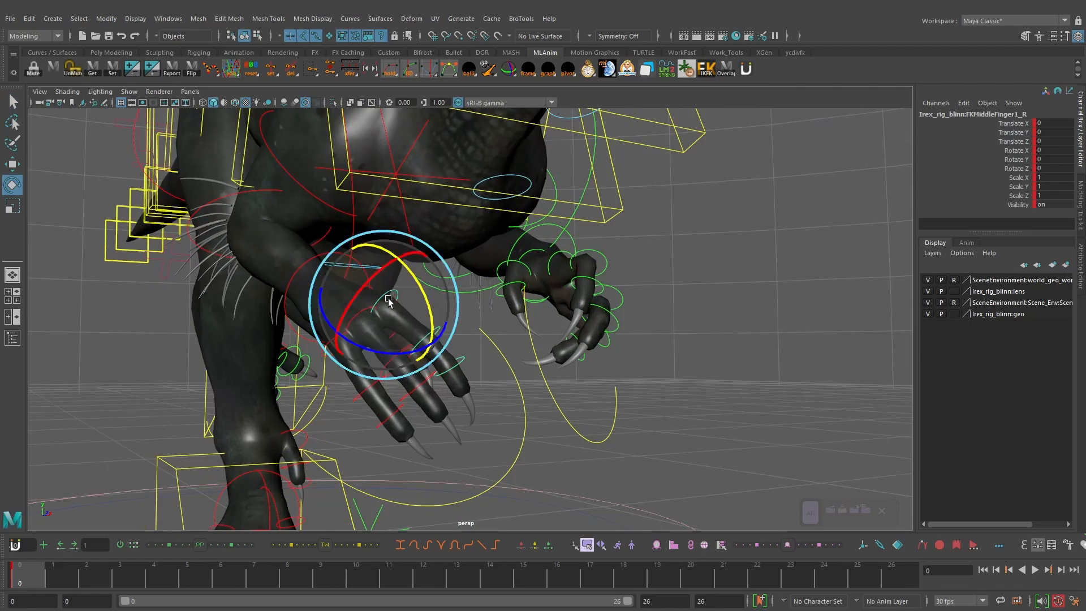
pyautogui.keyDown('alt'); pyautogui.moveTo(387, 294); pyautogui.dragTo(511, 289); pyautogui.keyUp('alt')
pyautogui.press('e')
pyautogui.moveTo(526, 253); pyautogui.dragTo(550, 287)
pyautogui.press('q')
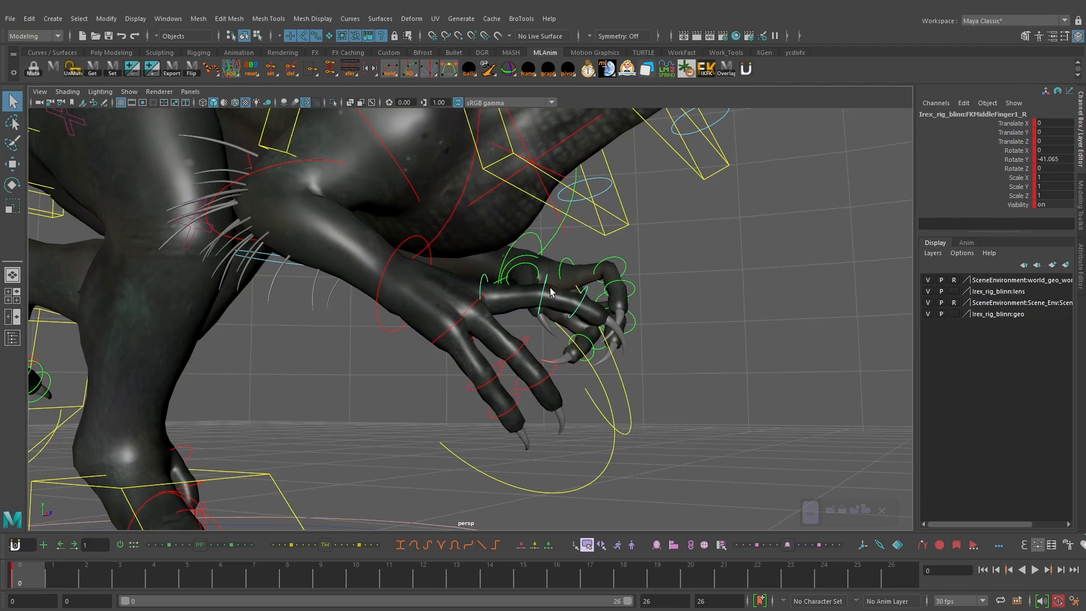
pyautogui.press('e')
pyautogui.moveTo(580, 248); pyautogui.dragTo(590, 268)
pyautogui.press('q')
# Step: Curl the right hand's ring and pinky fingers to follow the middle finger
pyautogui.click(476, 303)
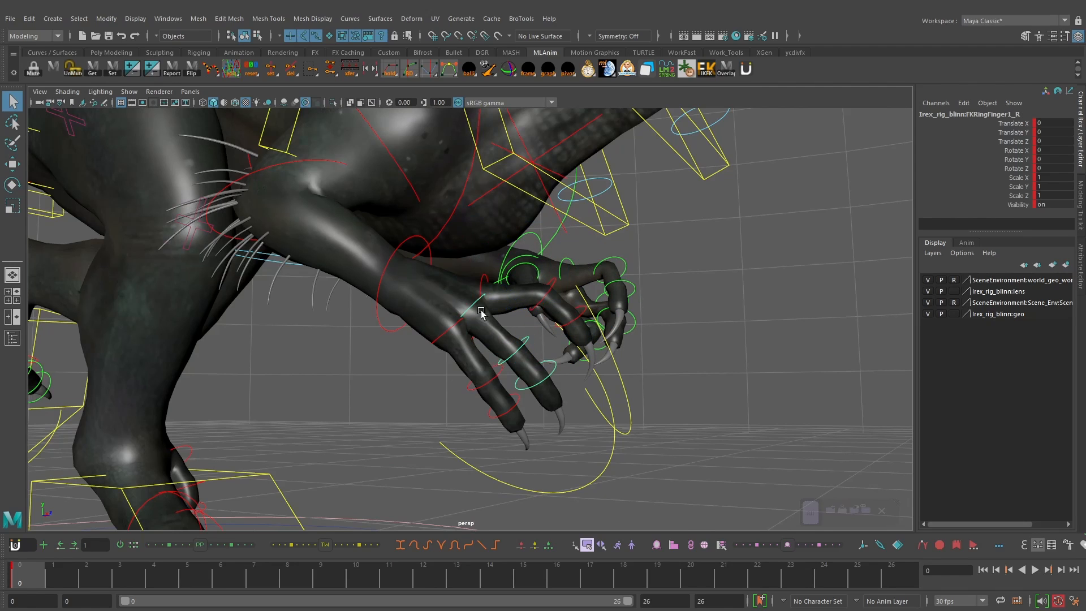
pyautogui.press('e')
pyautogui.moveTo(519, 306); pyautogui.dragTo(571, 322)
pyautogui.press('q')
pyautogui.click(528, 305)
pyautogui.press('e')
pyautogui.press('q')
pyautogui.click(445, 334)
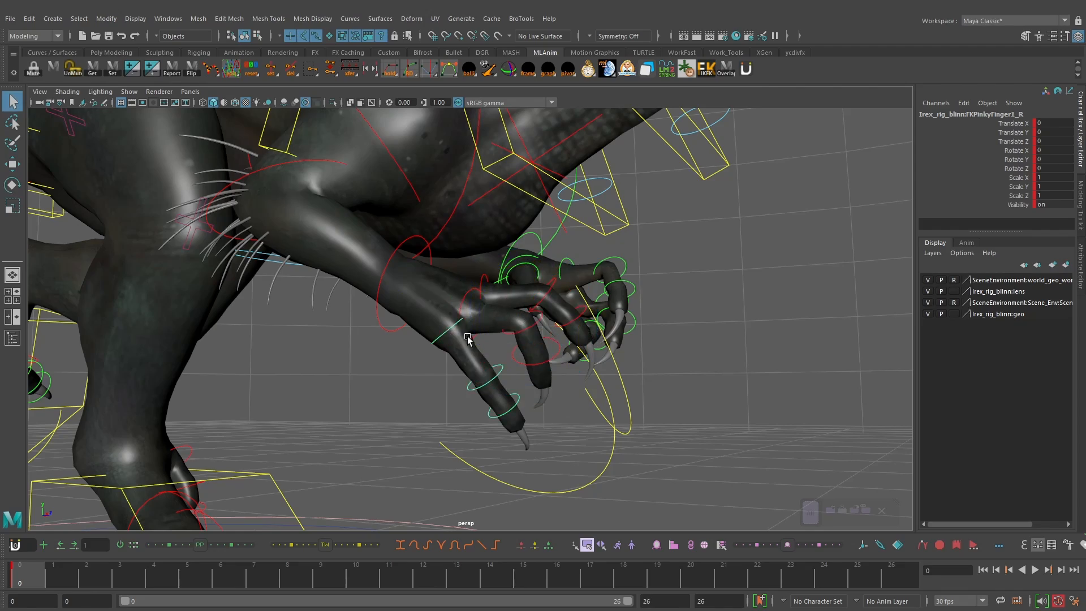
pyautogui.keyDown('alt'); pyautogui.moveTo(467, 339); pyautogui.dragTo(501, 337); pyautogui.keyUp('alt')
# Step: Adjust the bend of the left arm at its elbow control
pyautogui.press('e')
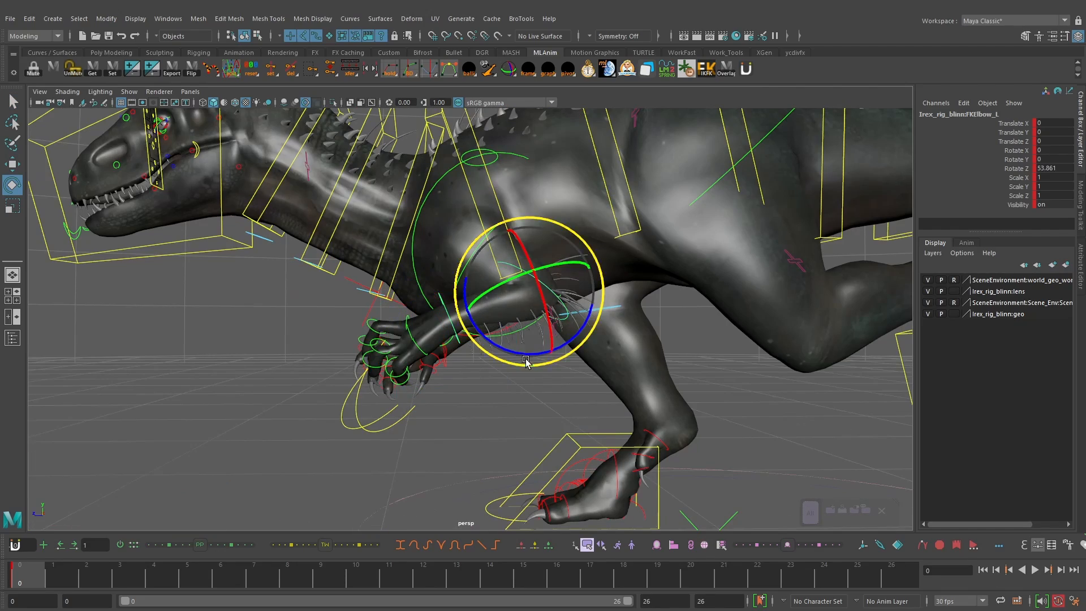
pyautogui.moveTo(526, 346); pyautogui.dragTo(540, 361)
pyautogui.keyDown('alt'); pyautogui.moveTo(540, 361); pyautogui.dragTo(463, 352, button='right'); pyautogui.keyUp('alt')
pyautogui.keyDown('alt'); pyautogui.moveTo(464, 352); pyautogui.dragTo(529, 302); pyautogui.keyUp('alt')
pyautogui.press('q')
pyautogui.click(512, 290)
pyautogui.press('e')
pyautogui.keyDown('alt'); pyautogui.moveTo(551, 277); pyautogui.dragTo(545, 245); pyautogui.keyUp('alt')
# Step: Rotate the left clavicle control to bring the left arm closer to the chest
pyautogui.press('q')
pyautogui.click(489, 249)
pyautogui.press('e')
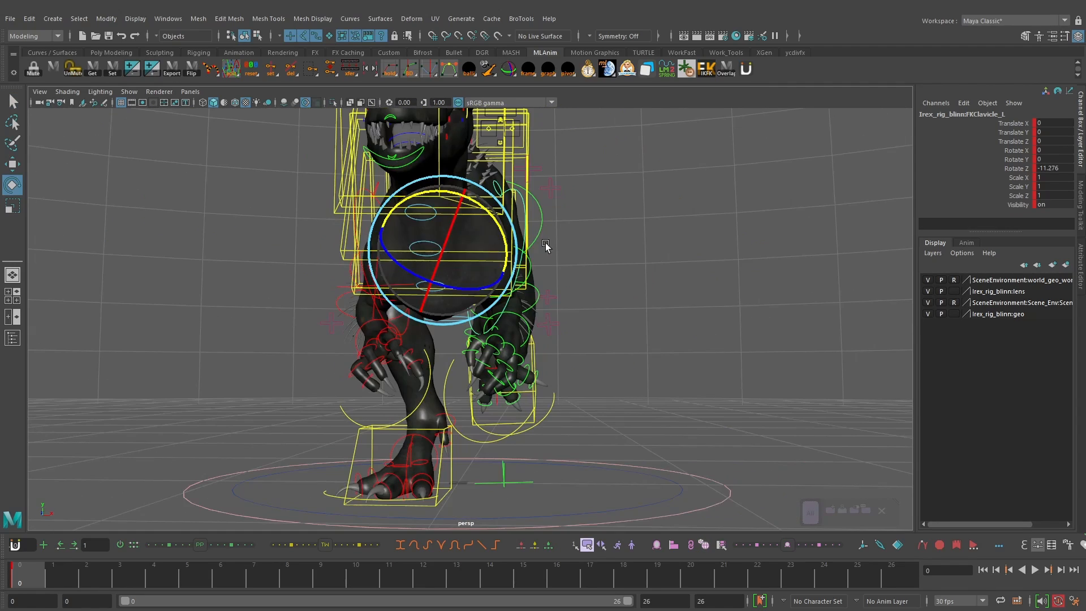
pyautogui.moveTo(482, 279); pyautogui.dragTo(489, 274)
pyautogui.moveTo(497, 229); pyautogui.dragTo(500, 235)
pyautogui.keyDown('alt'); pyautogui.moveTo(462, 257); pyautogui.dragTo(489, 261); pyautogui.keyUp('alt')
pyautogui.keyDown('alt'); pyautogui.moveTo(490, 262); pyautogui.dragTo(527, 260); pyautogui.keyUp('alt')
# Step: Rotate the right clavicle control to balance the right arm against the left one
pyautogui.press('q')
pyautogui.click(363, 211)
pyautogui.press('e')
pyautogui.press('q')
pyautogui.click(365, 205)
pyautogui.press('e')
pyautogui.moveTo(430, 203)
pyautogui.keyDown('alt'); pyautogui.mouseDown()
pyautogui.moveTo(412, 208)
pyautogui.moveTo(464, 216)
pyautogui.moveTo(437, 218)
pyautogui.mouseUp(); pyautogui.keyUp('alt')
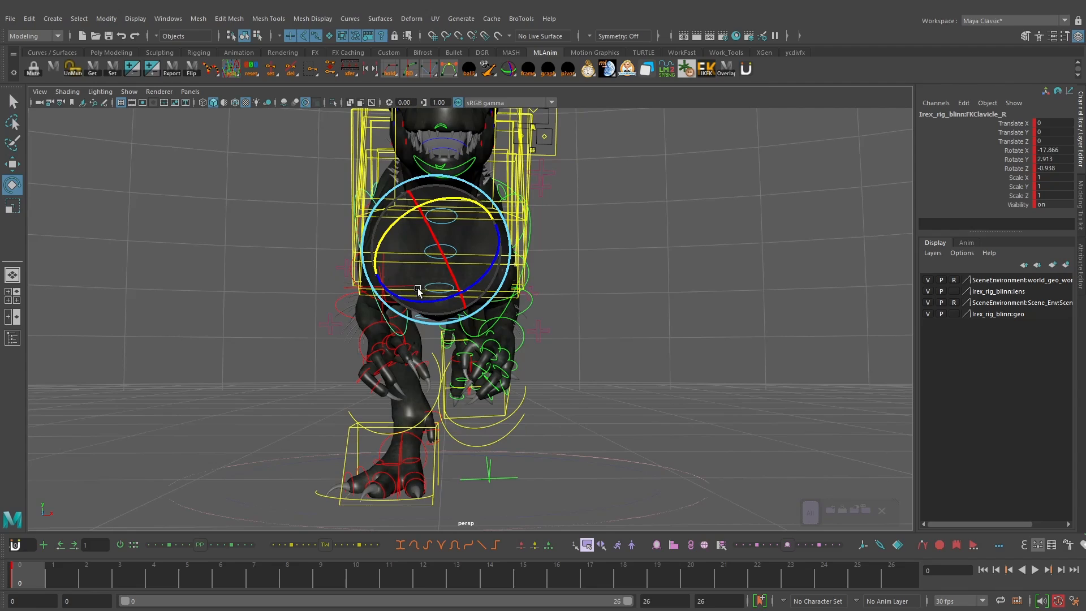
pyautogui.moveTo(409, 287); pyautogui.dragTo(400, 278)
pyautogui.moveTo(383, 241); pyautogui.dragTo(636, 308)
# Step: Lower the head's IKSpline4 control to about -25.5 in Translate Y and rotate it about -3.5 in X
pyautogui.keyDown('alt'); pyautogui.moveTo(636, 308); pyautogui.dragTo(642, 323, button='middle'); pyautogui.keyUp('alt')
pyautogui.hotkey('alt', '1')
pyautogui.click(674, 154)
pyautogui.press('w')
pyautogui.scroll(-3, 704, 188)
pyautogui.keyDown('alt'); pyautogui.moveTo(705, 189); pyautogui.dragTo(694, 189); pyautogui.keyUp('alt')
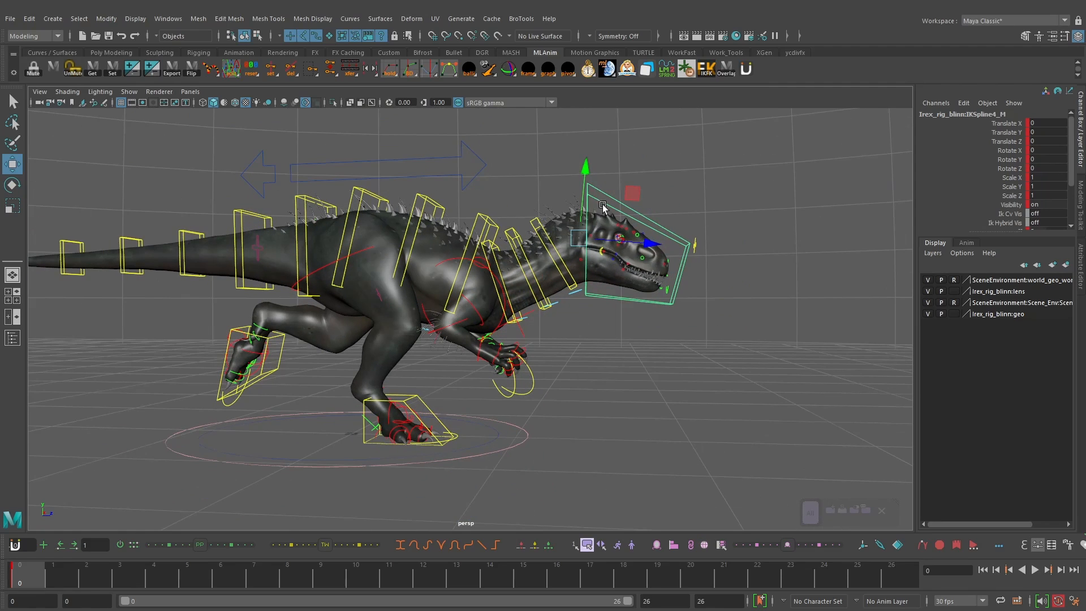
pyautogui.moveTo(583, 177); pyautogui.dragTo(583, 195)
pyautogui.press('e')
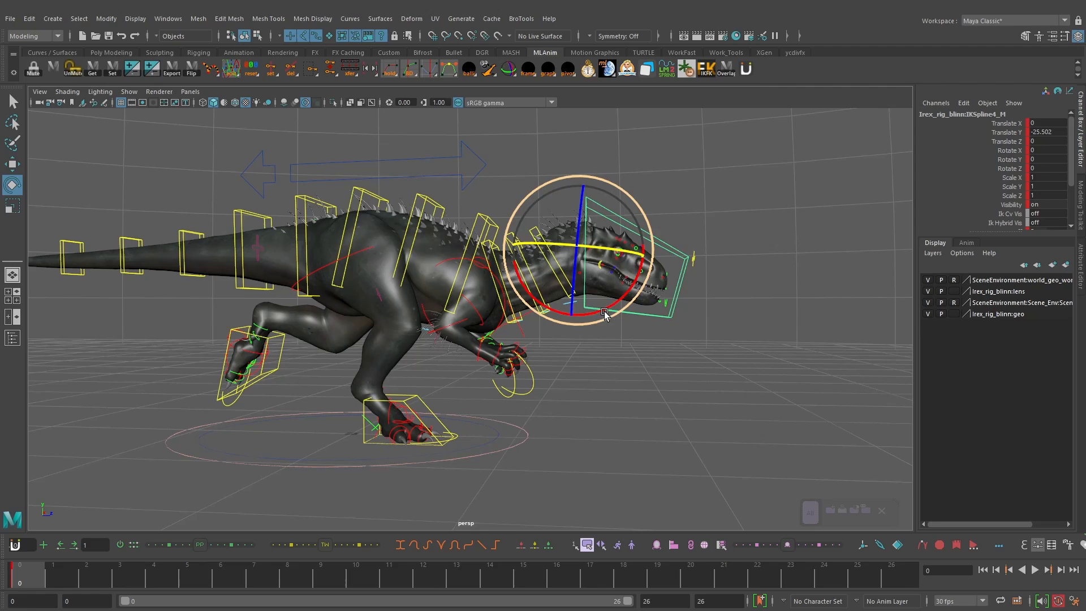
pyautogui.moveTo(606, 311); pyautogui.dragTo(606, 313)
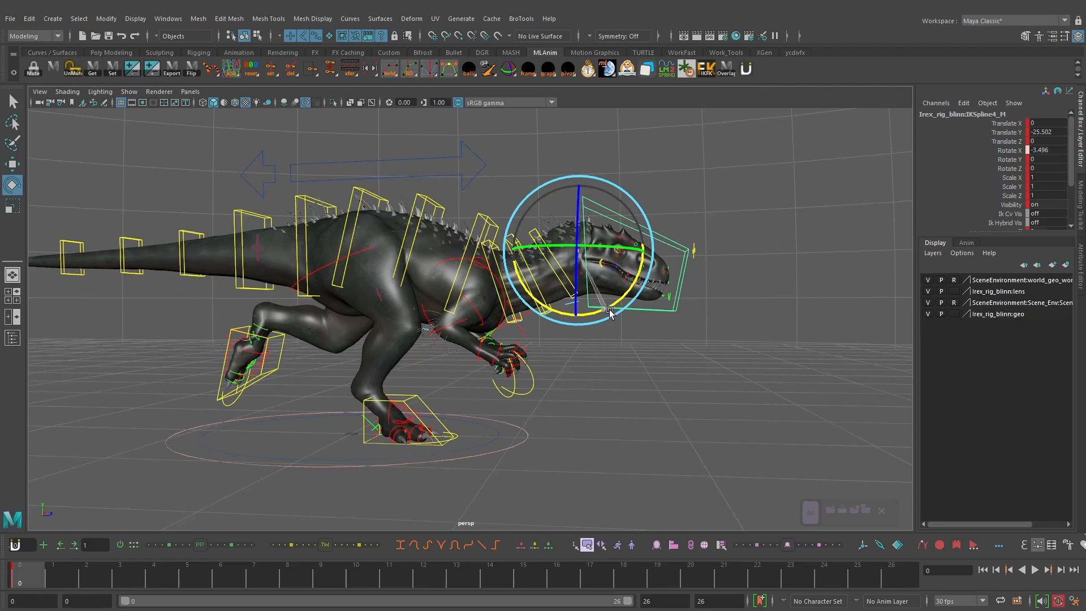
pyautogui.click(684, 347)
# Step: Rotate the hip's IKSpine1 control about -4.3 in X, 11.3 in Y and 4.5 in Z
pyautogui.keyDown('alt'); pyautogui.moveTo(740, 338); pyautogui.dragTo(497, 226); pyautogui.keyUp('alt')
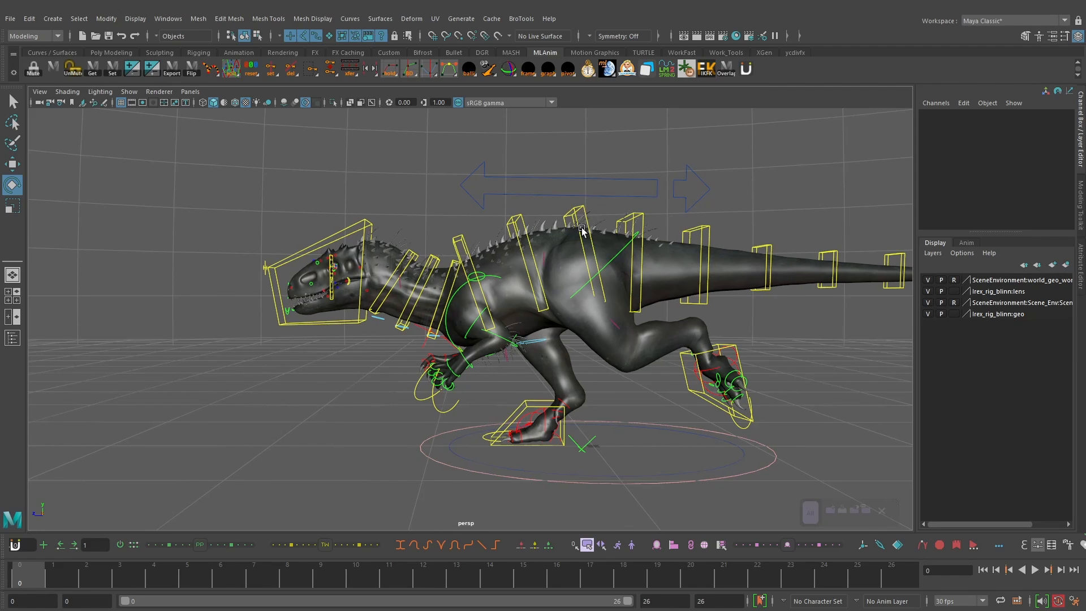
pyautogui.keyDown('alt'); pyautogui.moveTo(602, 227); pyautogui.dragTo(547, 247, button='middle'); pyautogui.keyUp('alt')
pyautogui.click(557, 218)
pyautogui.press('w')
pyautogui.keyDown('alt'); pyautogui.moveTo(560, 220); pyautogui.dragTo(434, 404); pyautogui.keyUp('alt')
pyautogui.press('e')
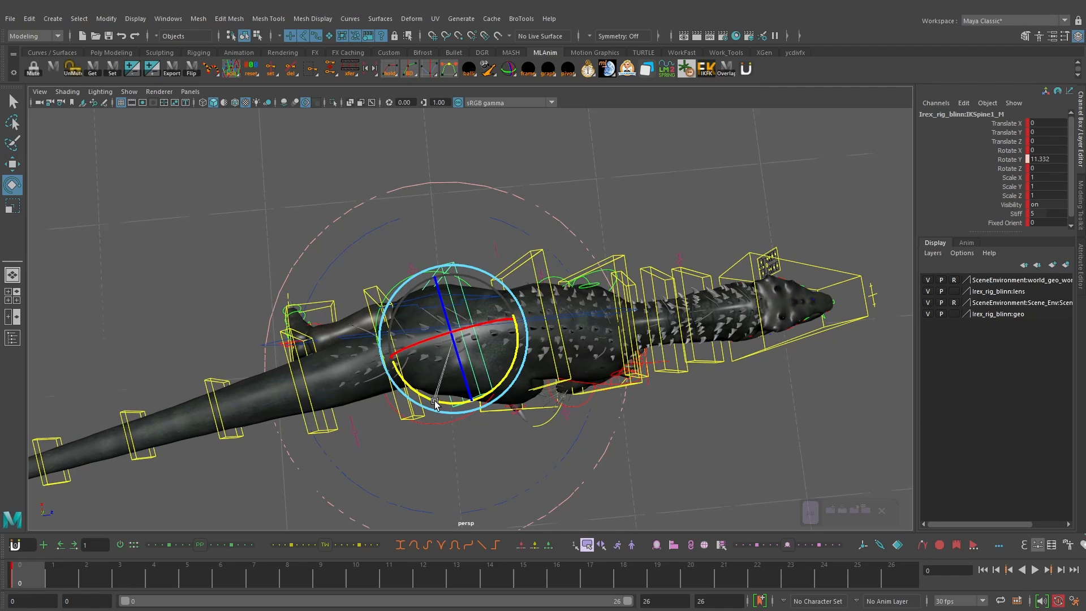
pyautogui.keyDown('alt'); pyautogui.moveTo(484, 338); pyautogui.dragTo(545, 181); pyautogui.keyUp('alt')
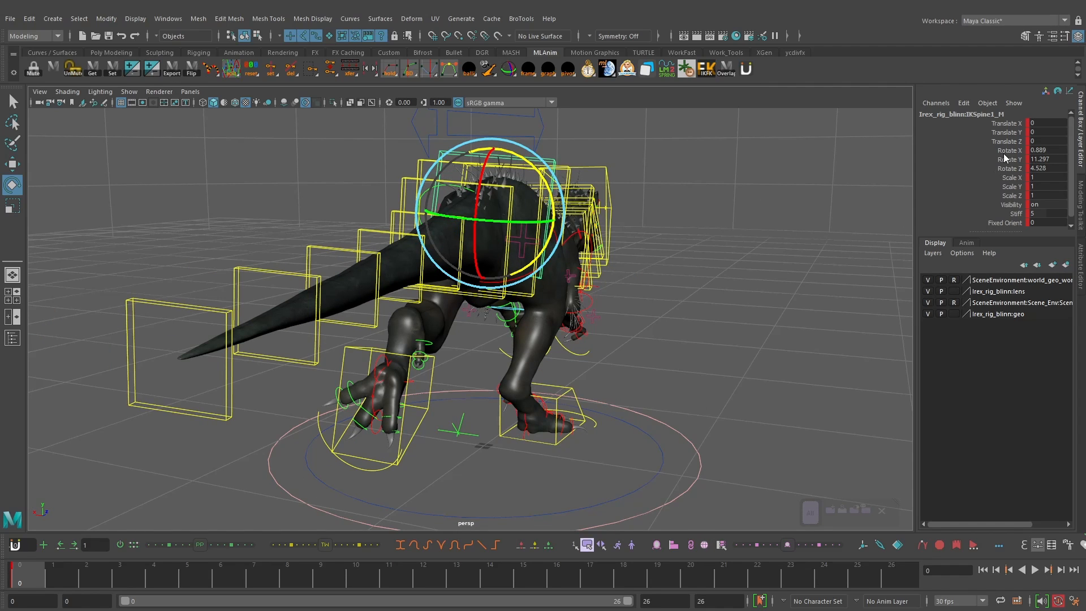
pyautogui.keyDown('alt'); pyautogui.moveTo(910, 160); pyautogui.dragTo(421, 148); pyautogui.keyUp('alt')
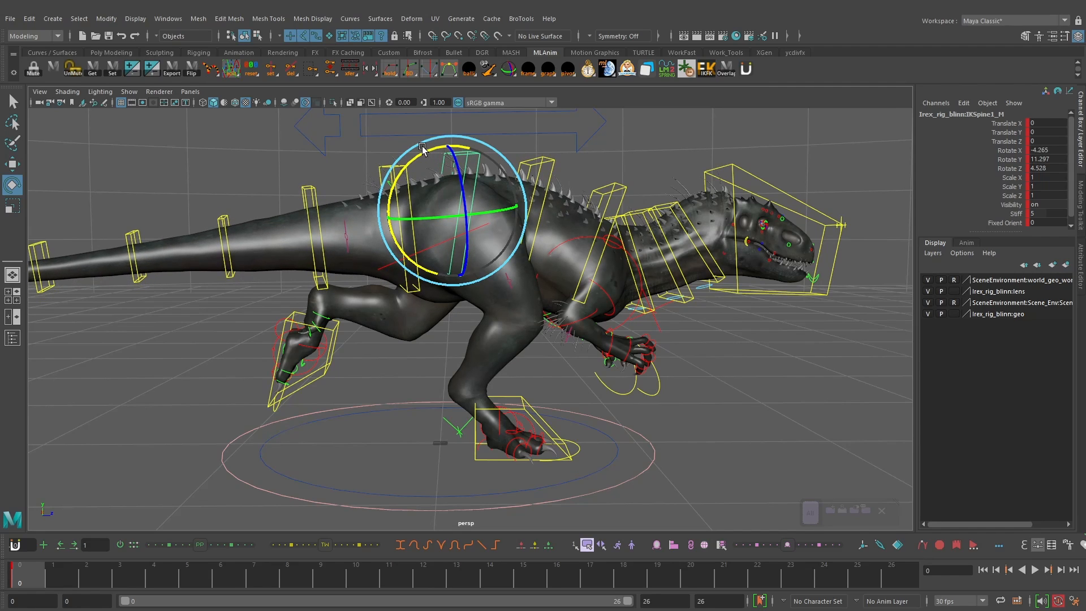
# Step: Examine the pose of the hips, right leg and tail from the side and from behind
pyautogui.keyDown('alt'); pyautogui.moveTo(687, 212); pyautogui.dragTo(651, 204); pyautogui.keyUp('alt')
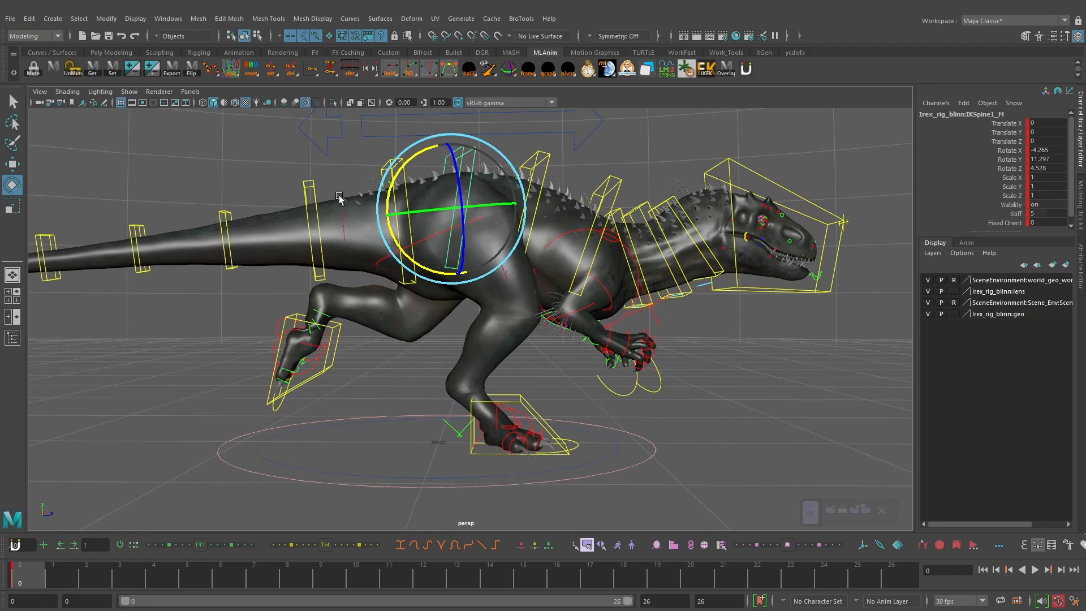
pyautogui.keyDown('alt'); pyautogui.moveTo(629, 225); pyautogui.dragTo(625, 196); pyautogui.keyUp('alt')
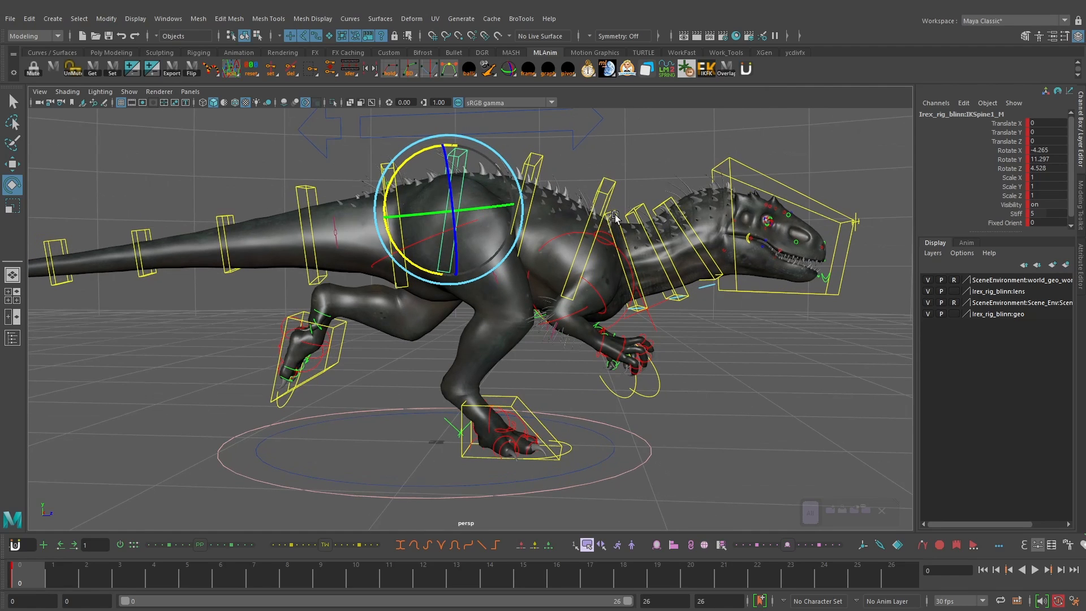
pyautogui.keyDown('alt'); pyautogui.moveTo(438, 197); pyautogui.dragTo(499, 436); pyautogui.keyUp('alt')
pyautogui.click(523, 400)
pyautogui.press('w')
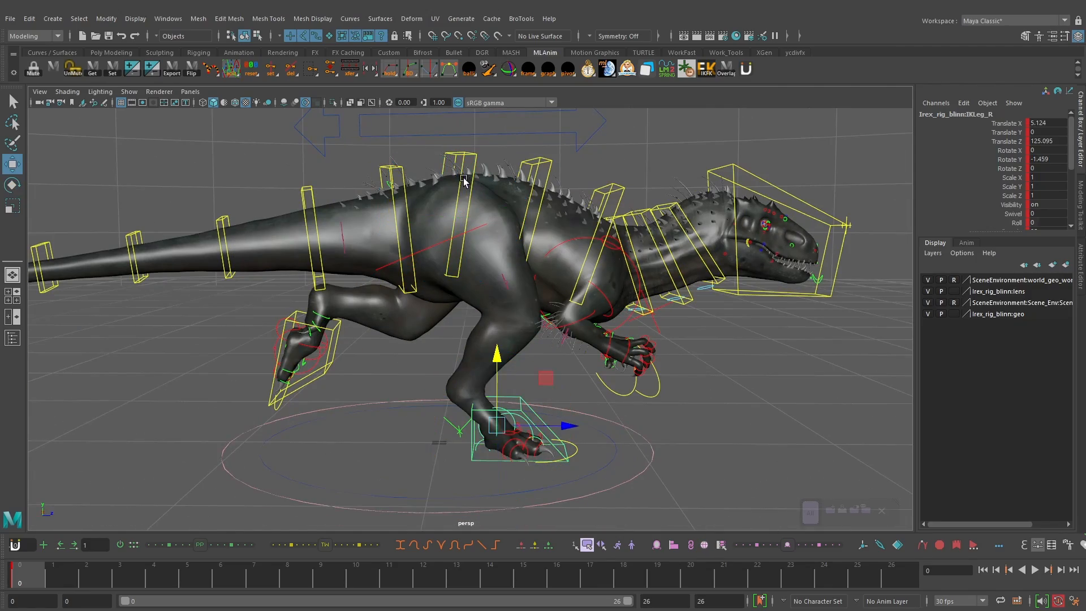
pyautogui.click(463, 155)
pyautogui.press('e')
pyautogui.keyDown('alt'); pyautogui.moveTo(462, 155); pyautogui.dragTo(600, 170); pyautogui.keyUp('alt')
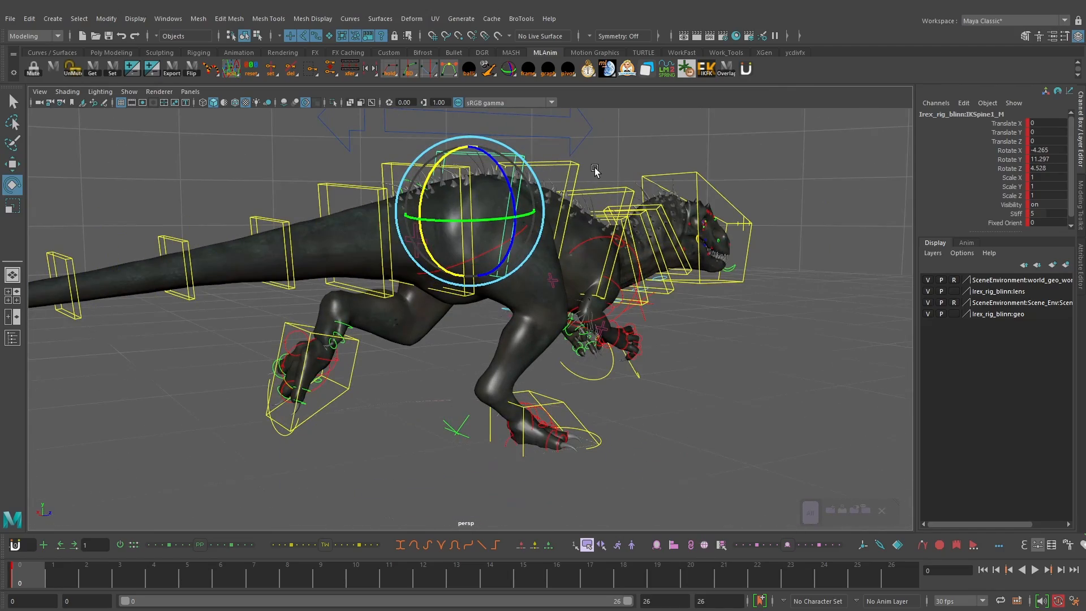
pyautogui.keyDown('alt'); pyautogui.moveTo(519, 202); pyautogui.dragTo(325, 194); pyautogui.keyUp('alt')
pyautogui.keyDown('alt'); pyautogui.moveTo(385, 230); pyautogui.dragTo(578, 189); pyautogui.keyUp('alt')
pyautogui.keyDown('alt'); pyautogui.moveTo(513, 188); pyautogui.dragTo(567, 218); pyautogui.keyUp('alt')
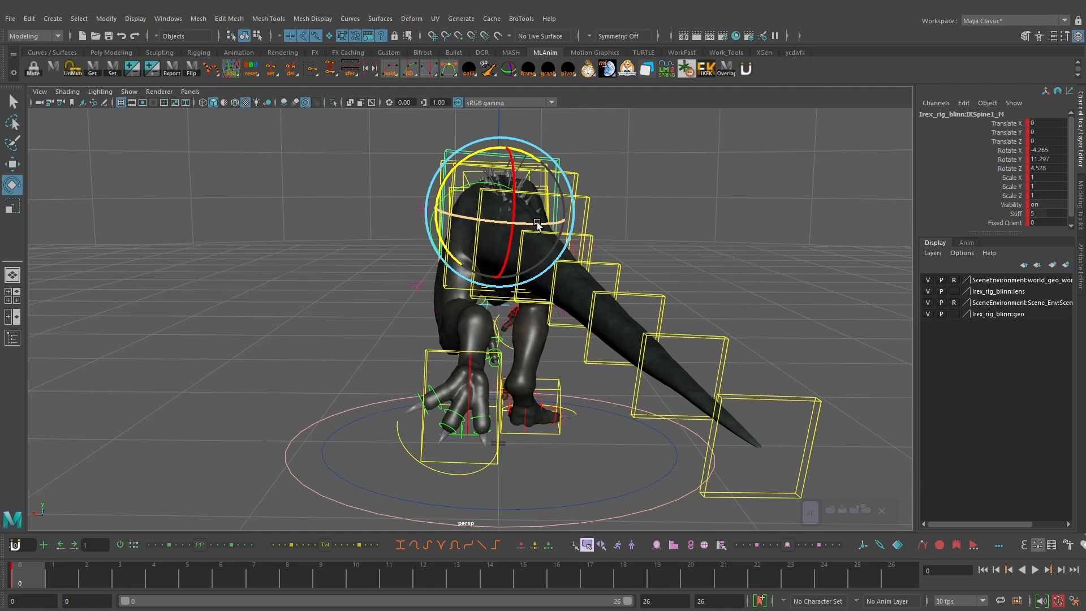
# Step: Select all animation controls of the dinosaur rig
pyautogui.keyDown('alt'); pyautogui.moveTo(537, 223); pyautogui.dragTo(651, 252); pyautogui.keyUp('alt')
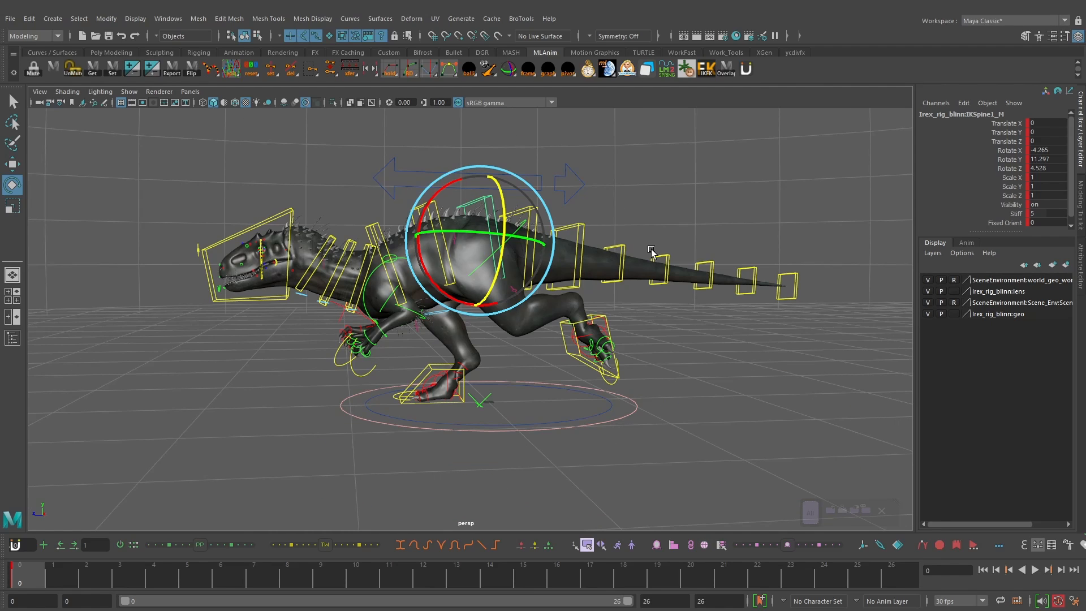
pyautogui.keyDown('alt'); pyautogui.moveTo(654, 314); pyautogui.dragTo(690, 332); pyautogui.keyUp('alt')
pyautogui.click(703, 341)
pyautogui.keyDown('alt'); pyautogui.moveTo(729, 295); pyautogui.dragTo(765, 397); pyautogui.keyUp('alt')
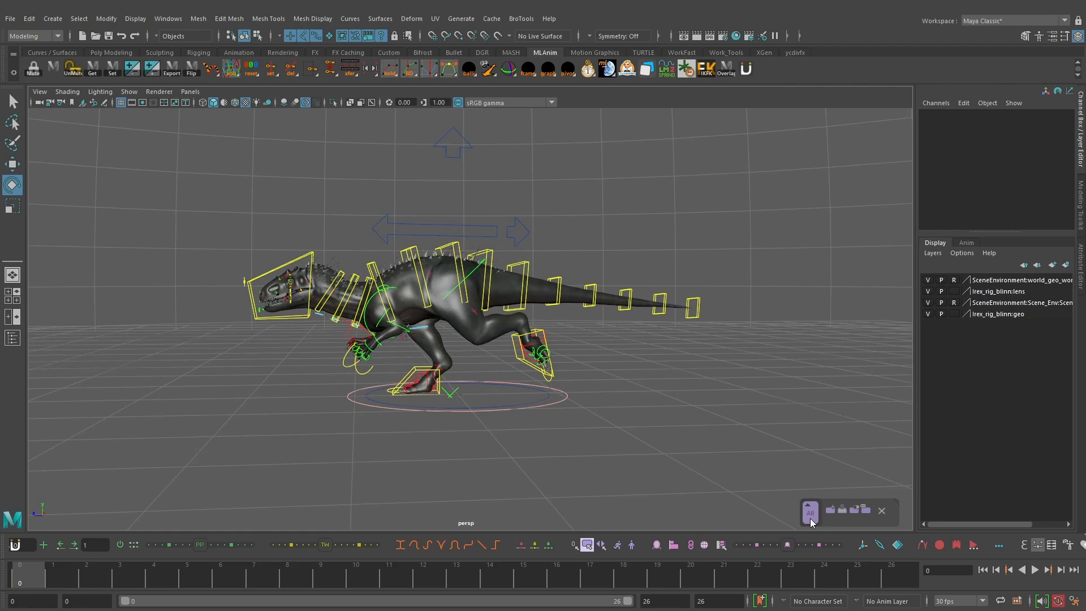
pyautogui.click(809, 515)
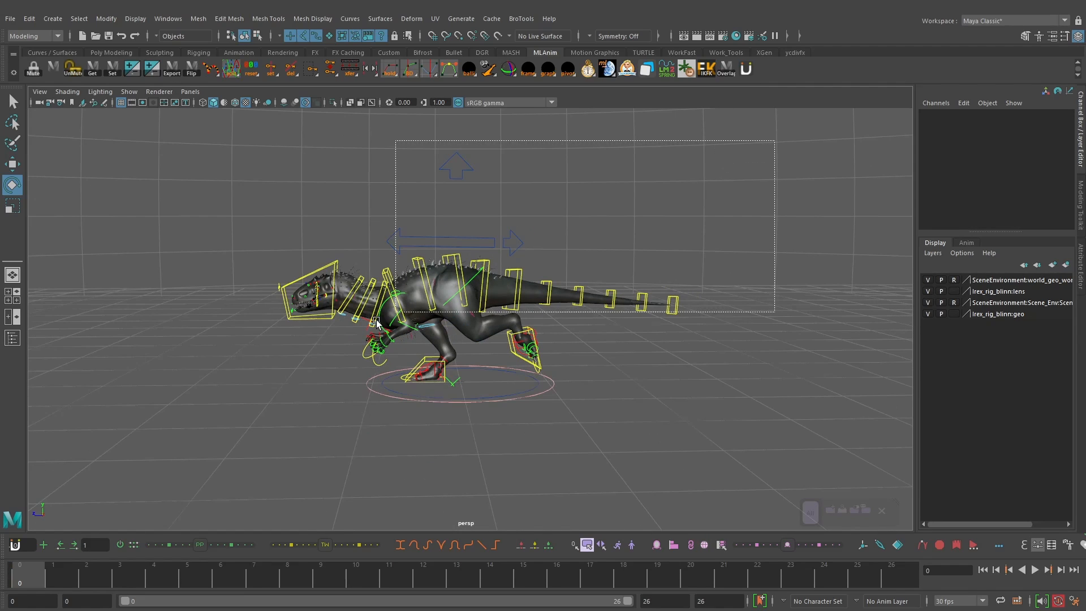
pyautogui.moveTo(376, 321); pyautogui.dragTo(202, 445)
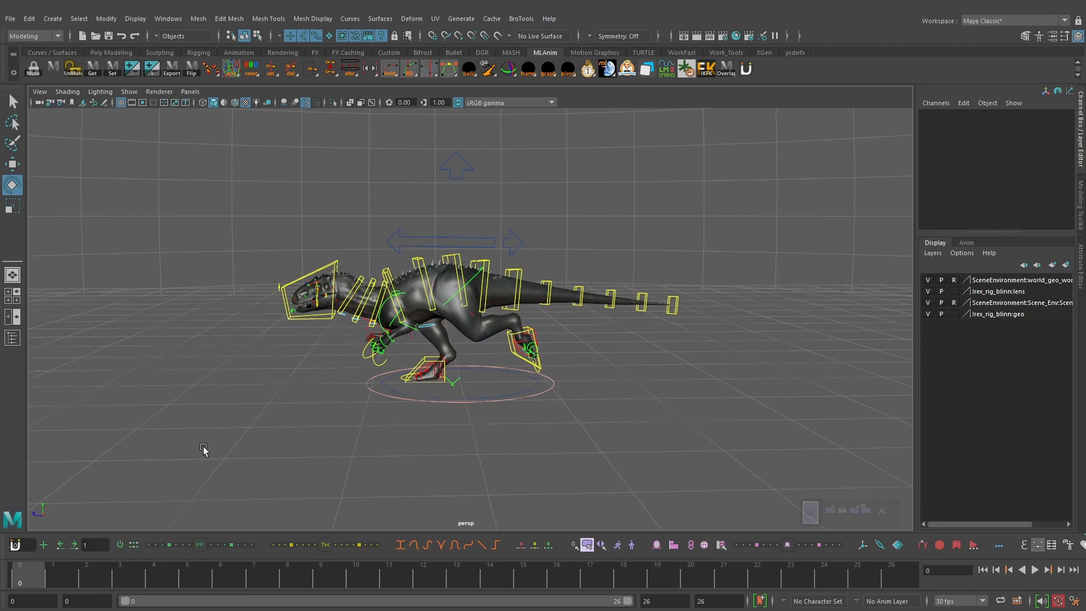
pyautogui.click(616, 378)
pyautogui.click(809, 516)
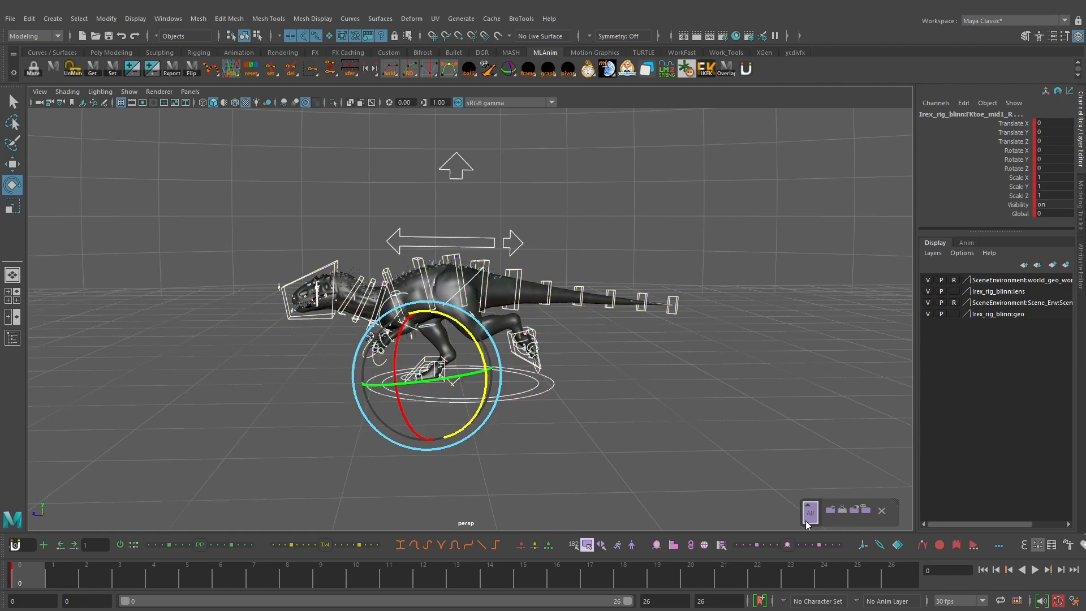
# Step: Key all the rig controls at frame 26 with the frame 0 pose and compare both end frames
pyautogui.moveTo(564, 581); pyautogui.dragTo(950, 577)
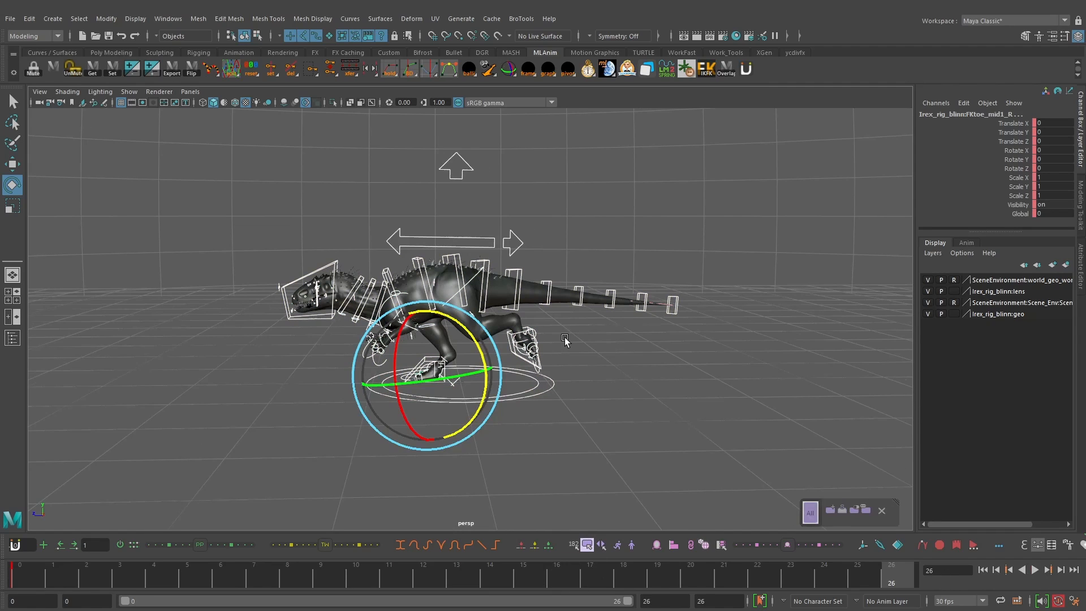
pyautogui.scroll(1, 558, 337)
pyautogui.keyDown('alt'); pyautogui.moveTo(559, 337); pyautogui.dragTo(621, 324, button='middle'); pyautogui.keyUp('alt')
pyautogui.press('s')
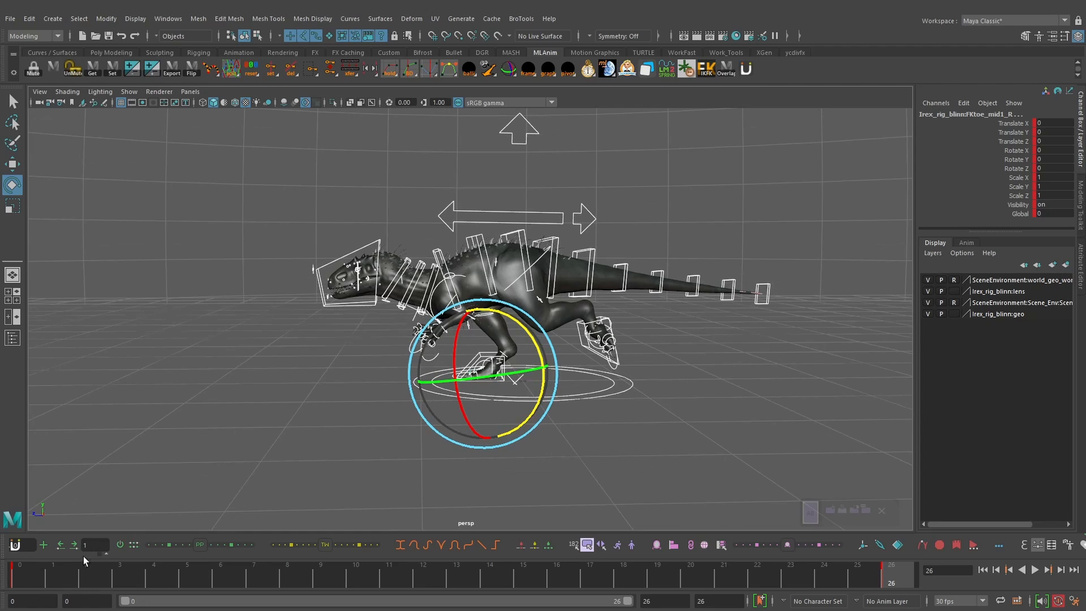
pyautogui.click(25, 576)
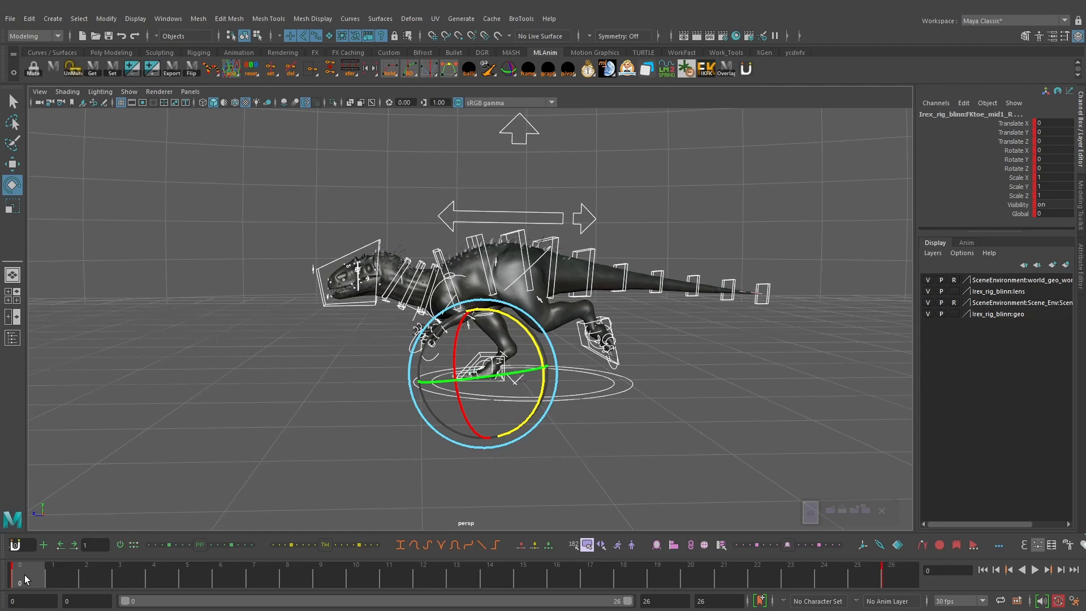
pyautogui.click(899, 575)
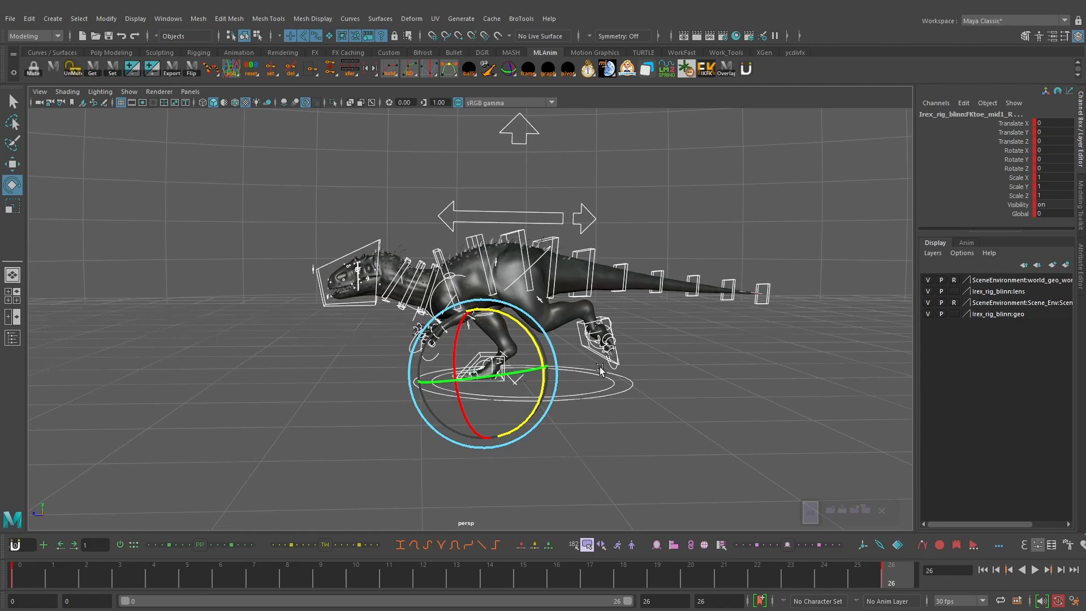
# Step: Go to frame 13 and apply Mirror All Keys to the selected rig controls
pyautogui.scroll(1, 626, 361)
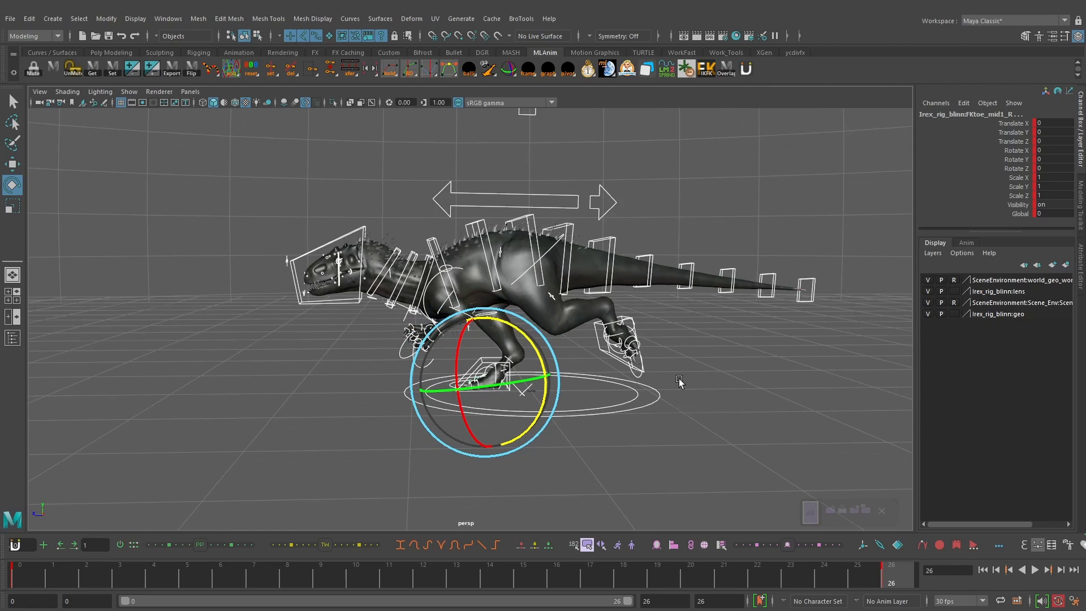
pyautogui.keyDown('alt'); pyautogui.moveTo(663, 359); pyautogui.dragTo(715, 354); pyautogui.keyUp('alt')
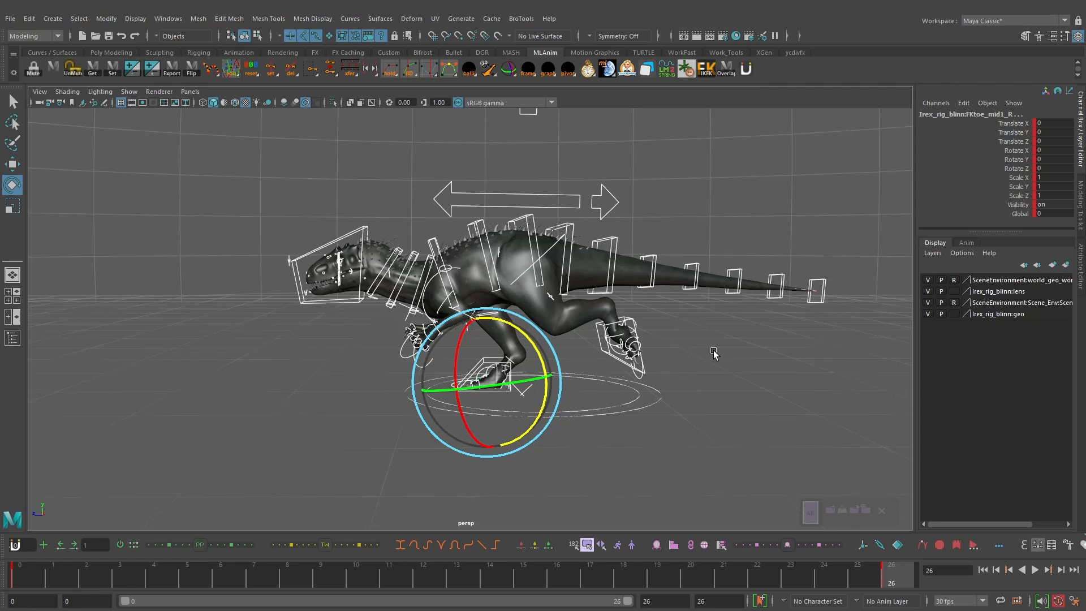
pyautogui.scroll(2, 713, 353)
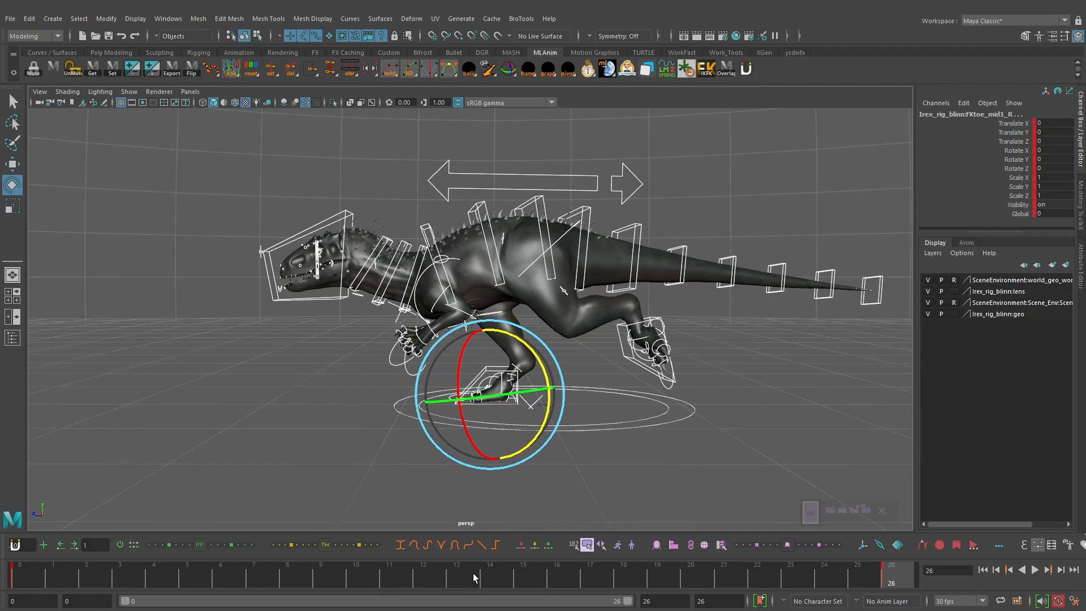
pyautogui.click(455, 580)
pyautogui.keyDown('alt'); pyautogui.moveTo(544, 297); pyautogui.dragTo(553, 295); pyautogui.keyUp('alt')
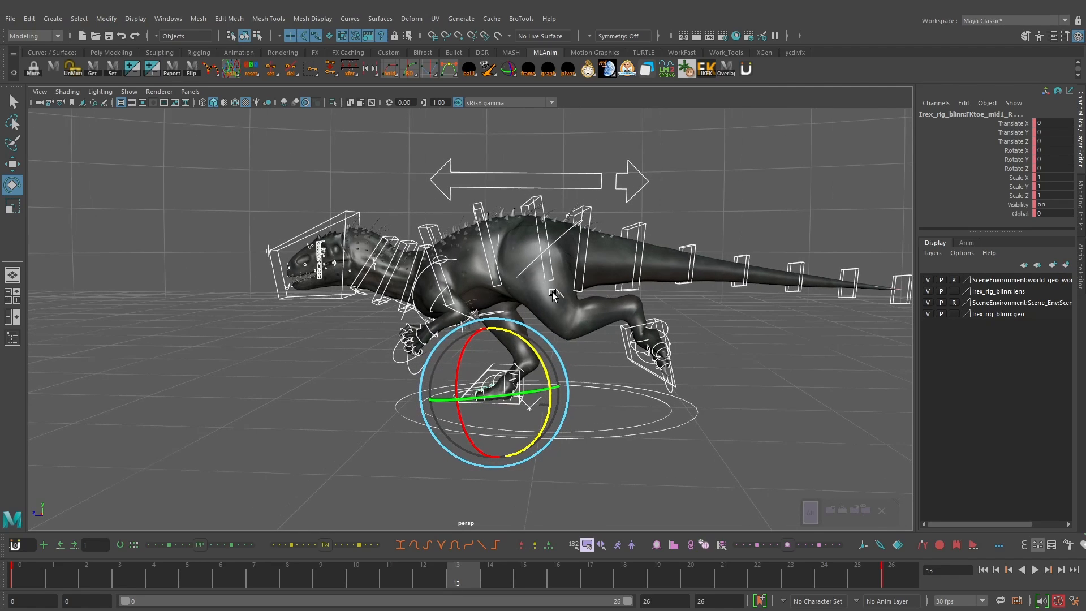
pyautogui.keyDown('alt'); pyautogui.moveTo(536, 345); pyautogui.dragTo(557, 321); pyautogui.keyUp('alt')
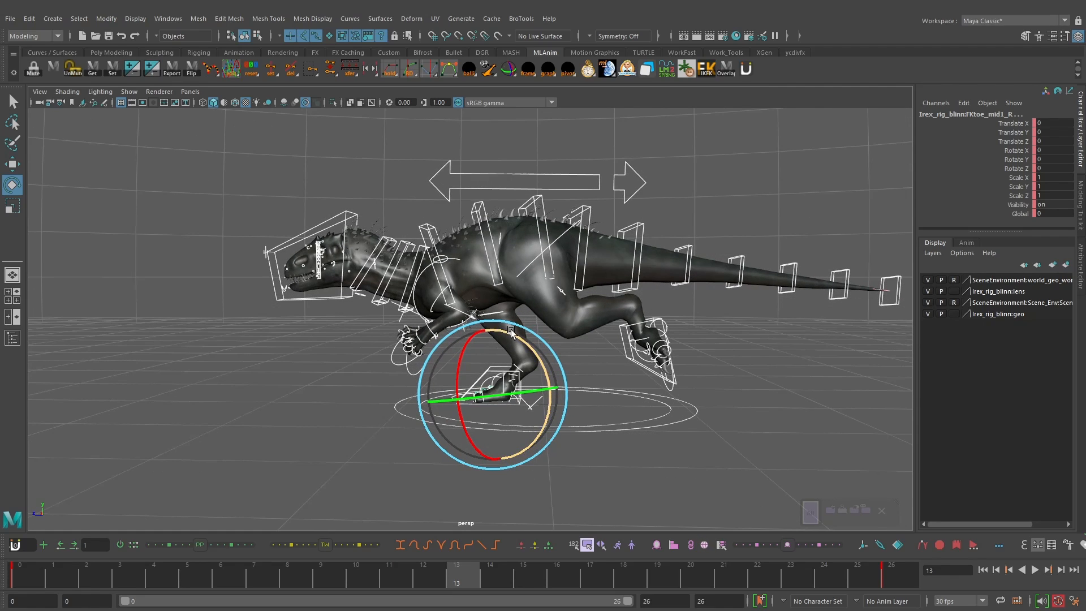
pyautogui.keyDown('alt'); pyautogui.moveTo(444, 243); pyautogui.dragTo(448, 244); pyautogui.keyUp('alt')
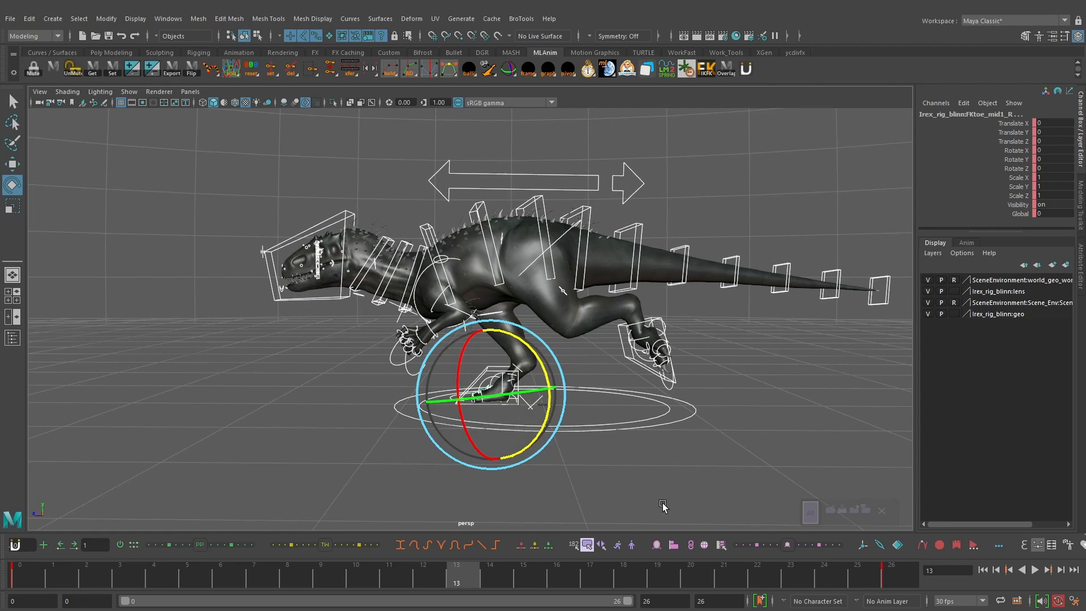
pyautogui.rightClick(653, 540)
pyautogui.moveTo(703, 432)
pyautogui.keyDown('alt'); pyautogui.mouseDown(button='middle')
pyautogui.moveTo(682, 450)
pyautogui.moveTo(709, 428)
pyautogui.mouseUp(button='middle'); pyautogui.keyUp('alt')
pyautogui.rightClick(651, 544)
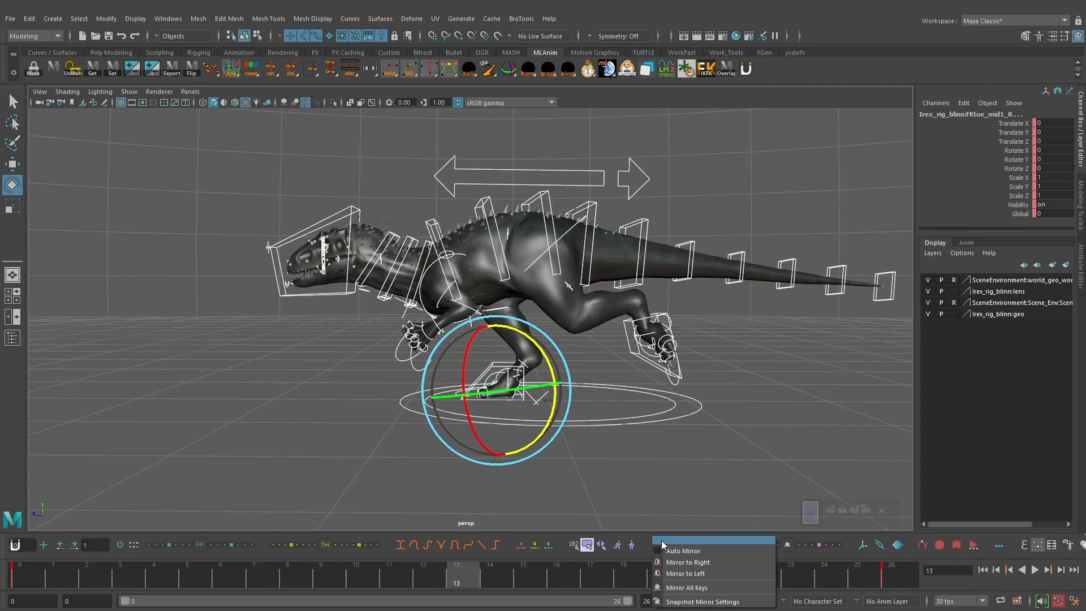
pyautogui.click(705, 589)
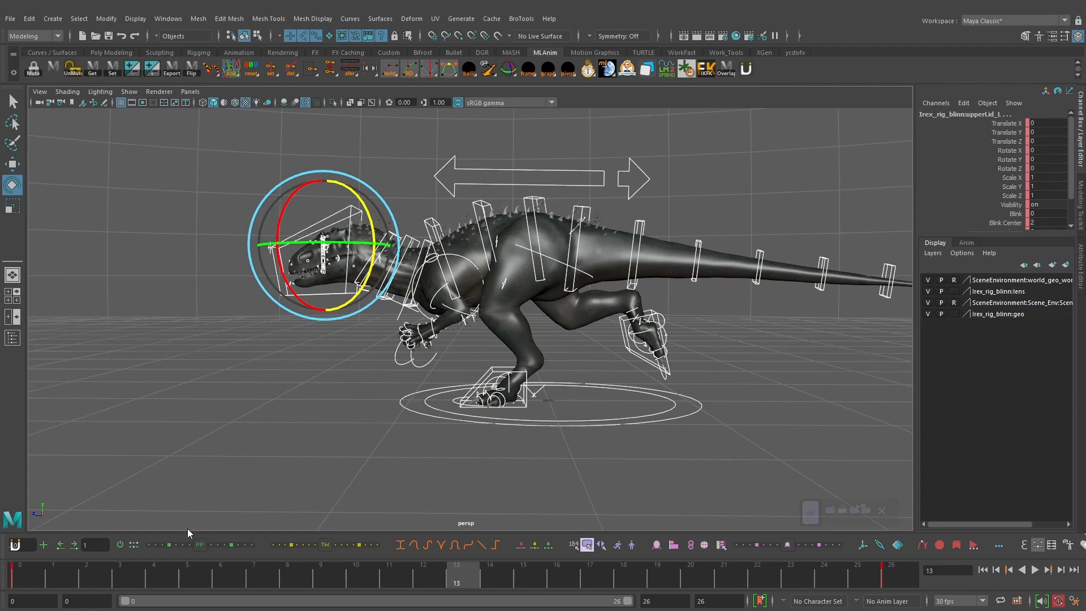
# Step: Copy the mirrored pose from frame 0 and key it on all rig controls at frame 13
pyautogui.click(29, 576)
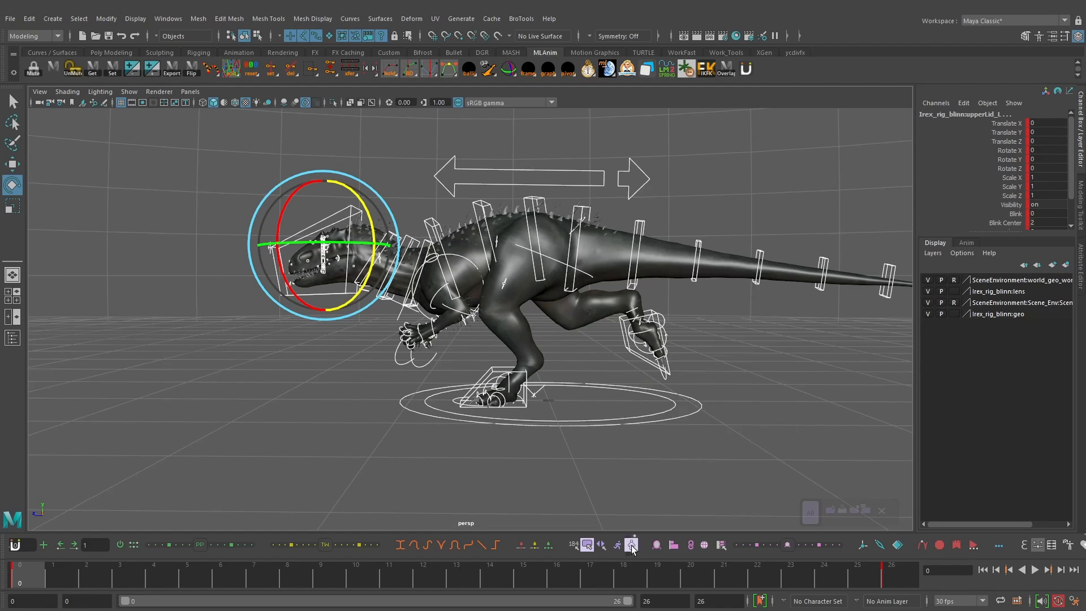
pyautogui.moveTo(582, 376)
pyautogui.keyDown('alt'); pyautogui.mouseDown(button='middle')
pyautogui.moveTo(565, 371)
pyautogui.moveTo(580, 367)
pyautogui.mouseUp(button='middle'); pyautogui.keyUp('alt')
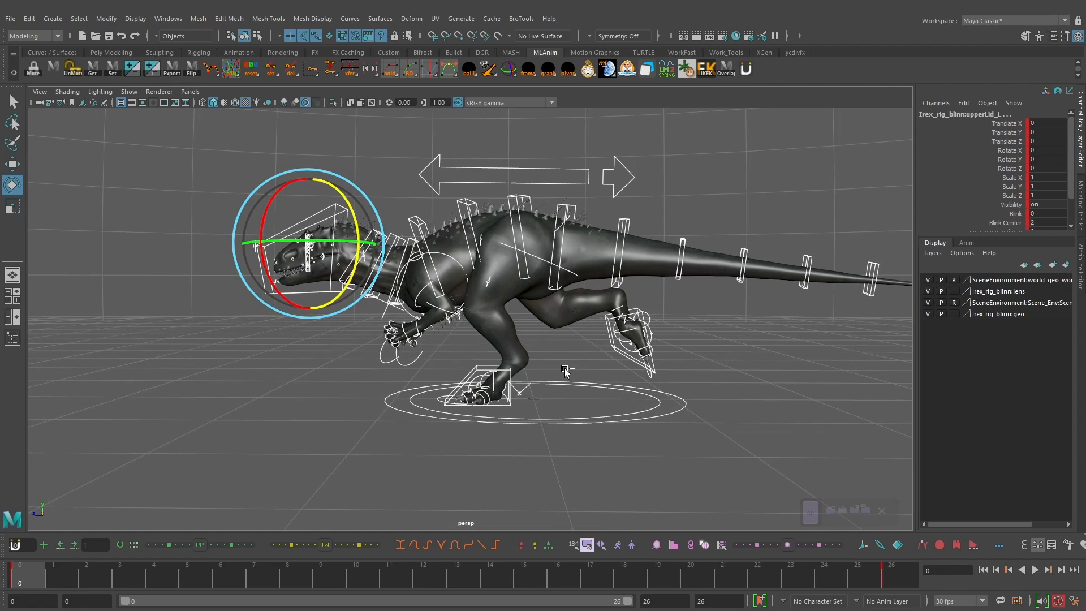
pyautogui.press('.')
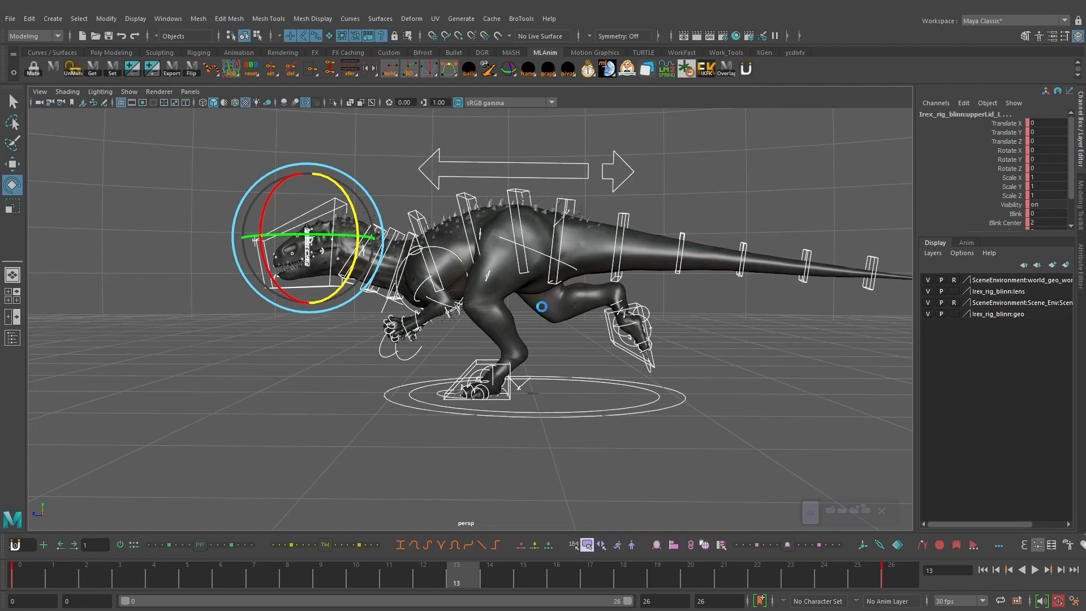
pyautogui.click(631, 544)
pyautogui.click(669, 551)
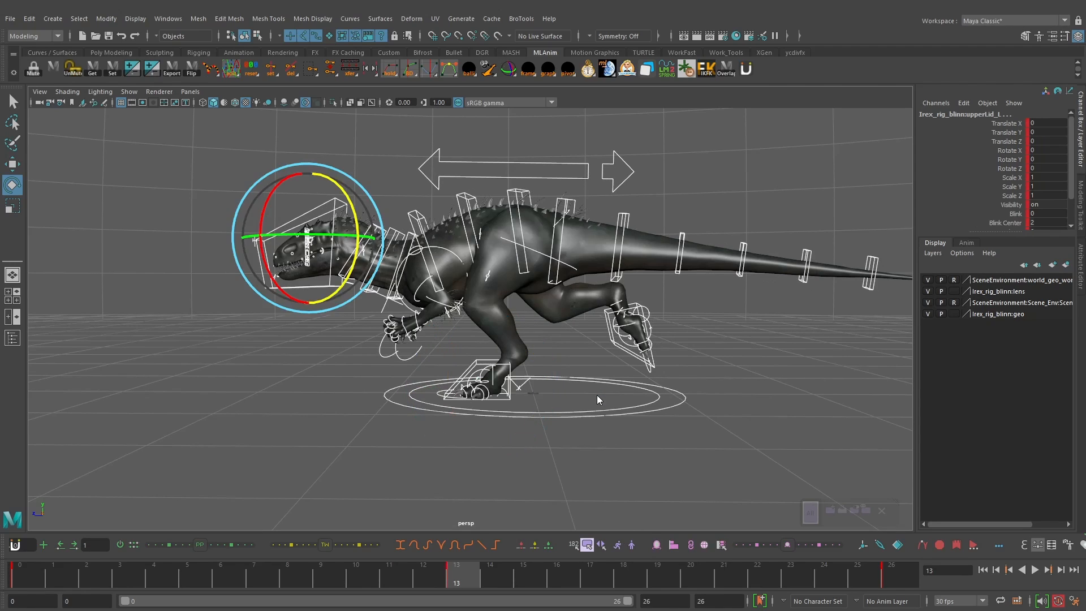
# Step: Compare the keyed poses at frames 0, 13 and 26 from several angles
pyautogui.keyDown('alt'); pyautogui.moveTo(597, 396); pyautogui.dragTo(584, 347); pyautogui.keyUp('alt')
pyautogui.press(',')
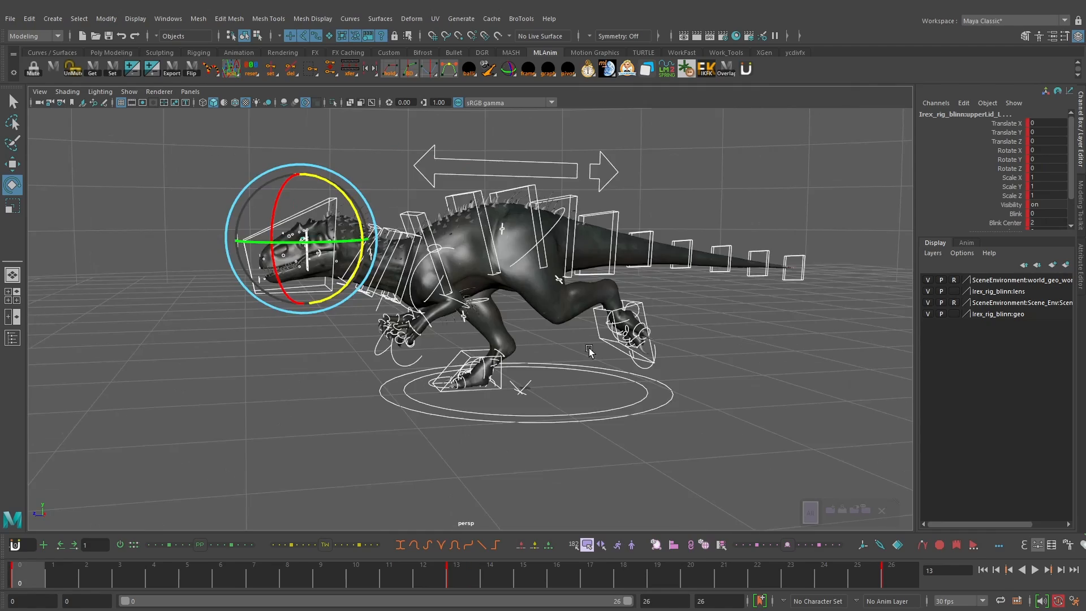
pyautogui.press('.')
pyautogui.keyDown('alt'); pyautogui.moveTo(680, 352); pyautogui.dragTo(717, 345); pyautogui.keyUp('alt')
pyautogui.press(',')
pyautogui.press('.')
pyautogui.press(',')
pyautogui.press('.')
pyautogui.press(',')
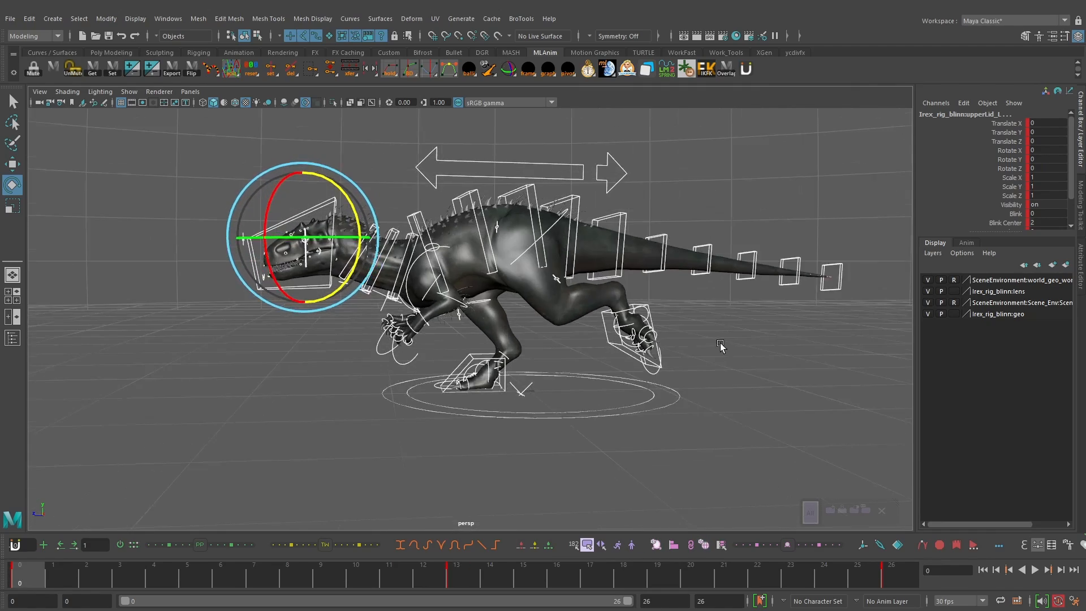
pyautogui.press('.')
pyautogui.press('.')
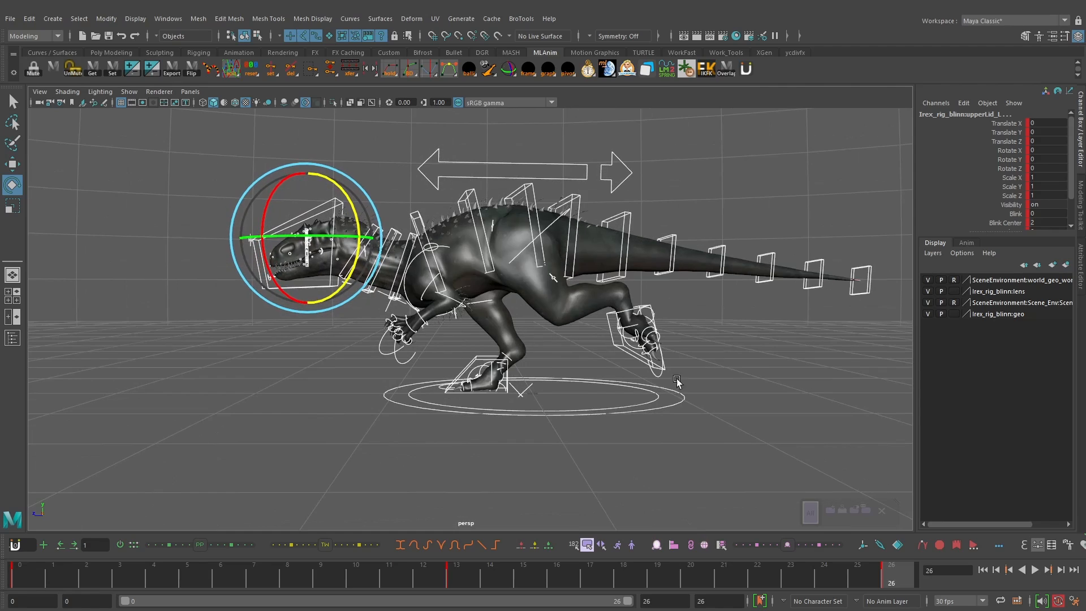
pyautogui.press(',')
pyautogui.press(',')
# Step: Play the run cycle, view it from the opposite side, and scrub through to frame 26
pyautogui.hotkey('alt', 'v')
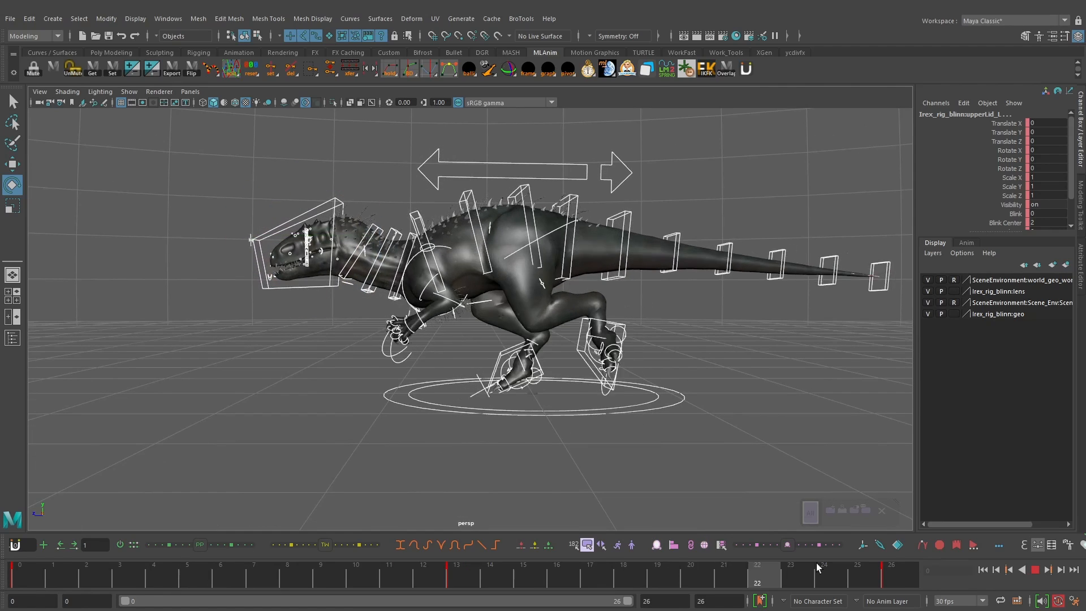
pyautogui.moveTo(0, 562); pyautogui.dragTo(1, 563)
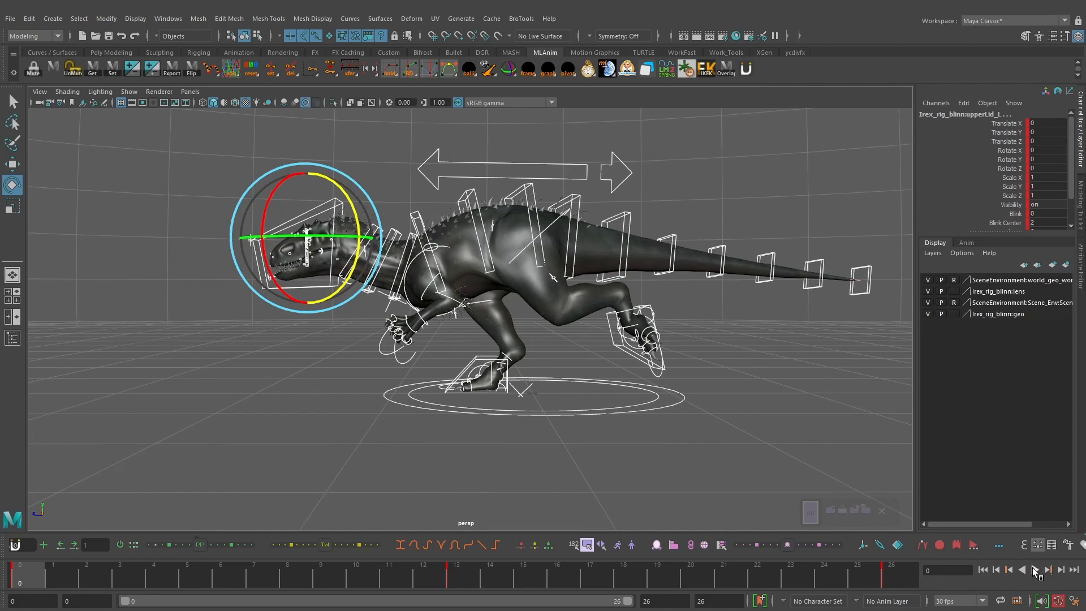
pyautogui.click(1035, 570)
pyautogui.keyDown('alt'); pyautogui.moveTo(734, 446); pyautogui.dragTo(385, 417); pyautogui.keyUp('alt')
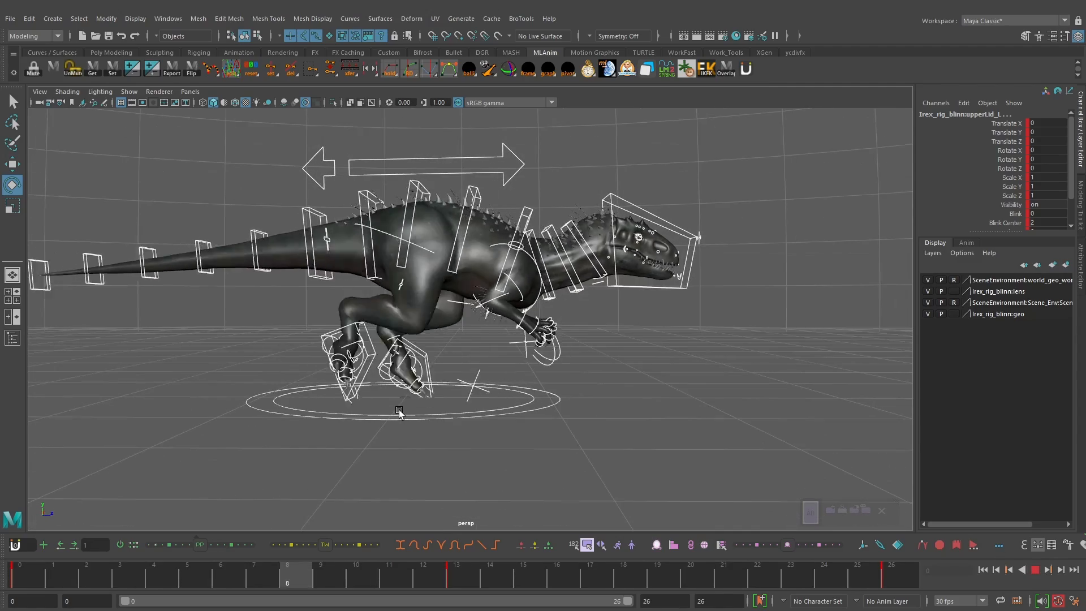
pyautogui.click(1036, 570)
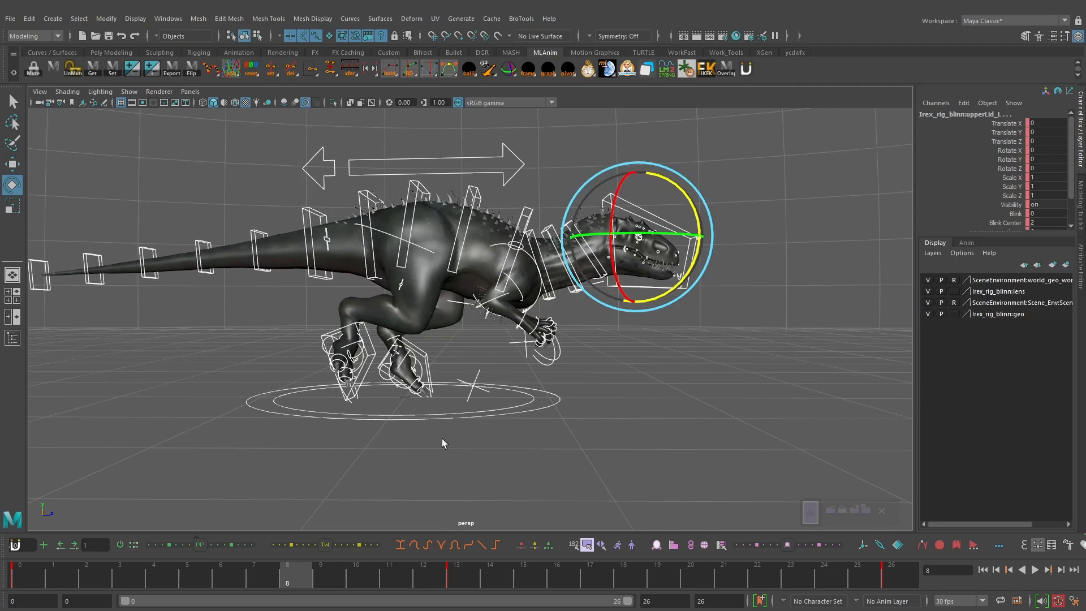
pyautogui.click(334, 575)
pyautogui.click(463, 579)
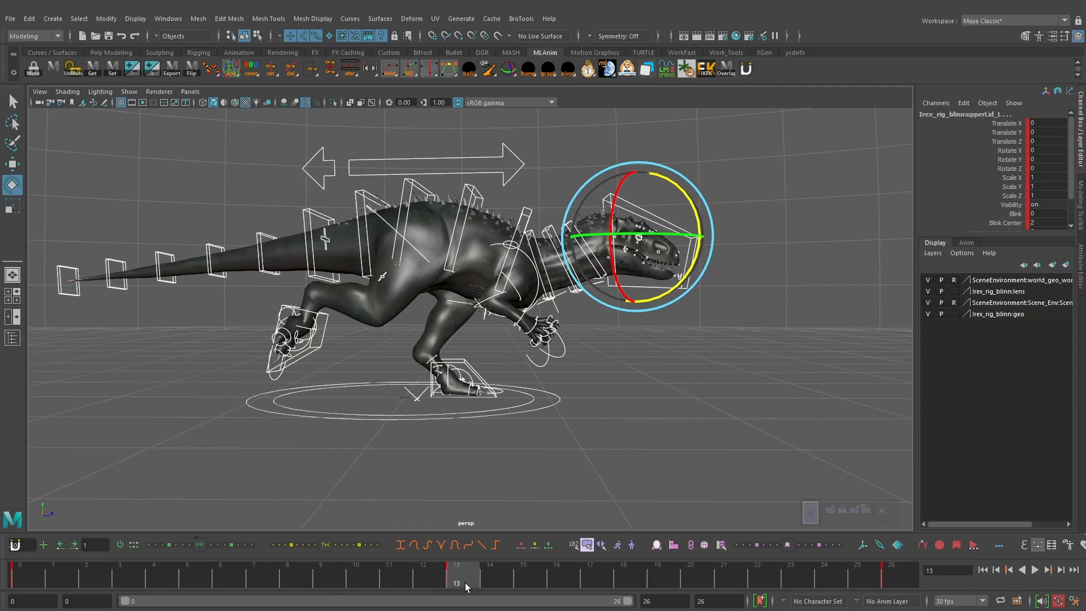
pyautogui.moveTo(465, 580); pyautogui.dragTo(891, 577)
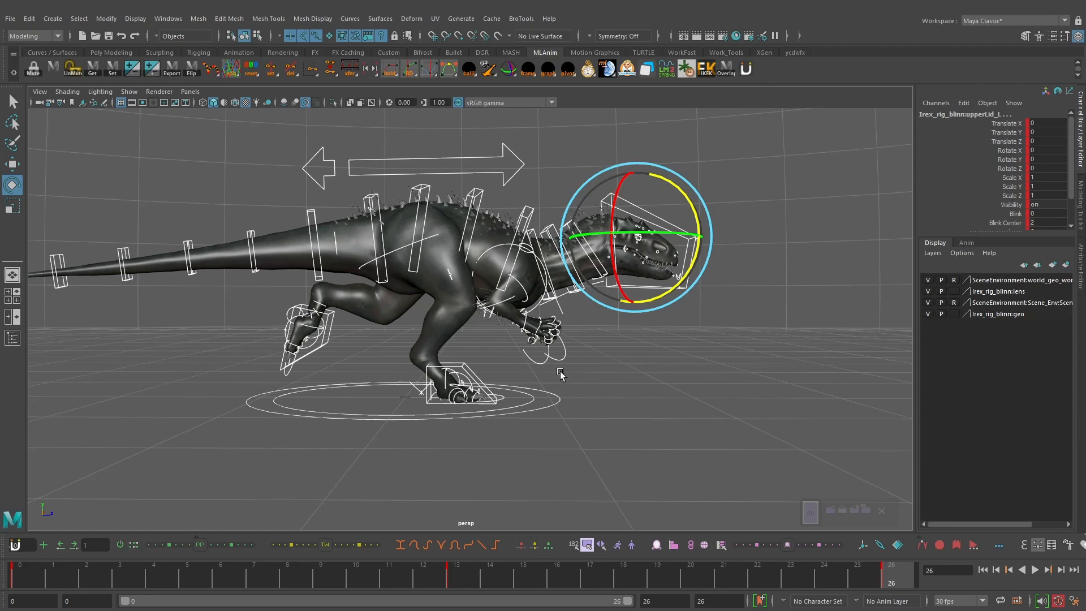
# Step: Open the Graph Editor, dock it below the viewport, and enlarge its curve area by narrowing the channel list
pyautogui.click(168, 19)
pyautogui.moveTo(226, 82)
pyautogui.click(317, 79)
pyautogui.moveTo(731, 345); pyautogui.dragTo(169, 538)
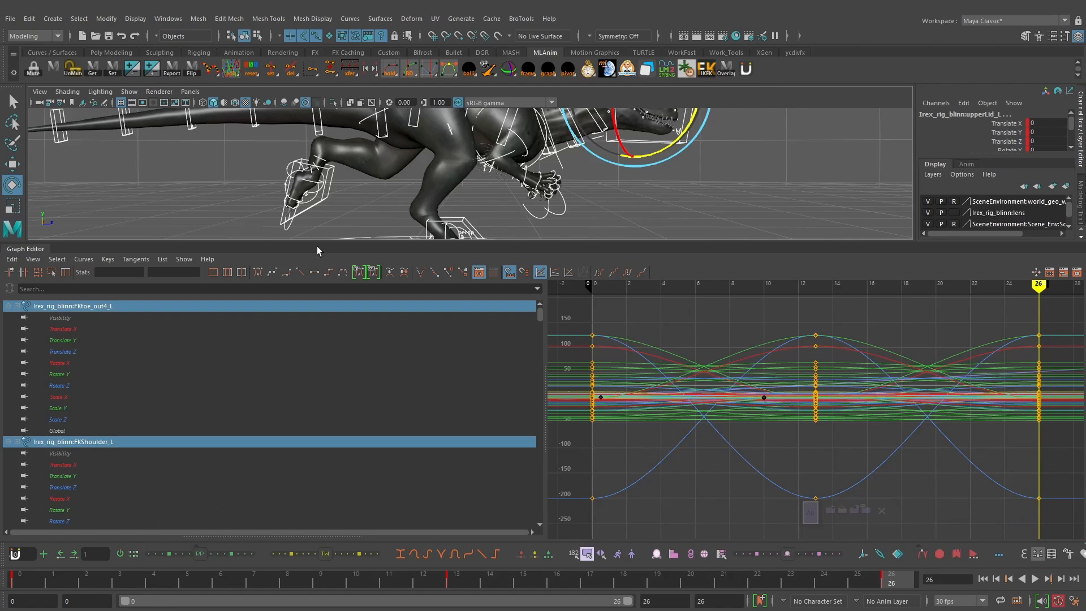
pyautogui.moveTo(317, 251); pyautogui.dragTo(326, 329)
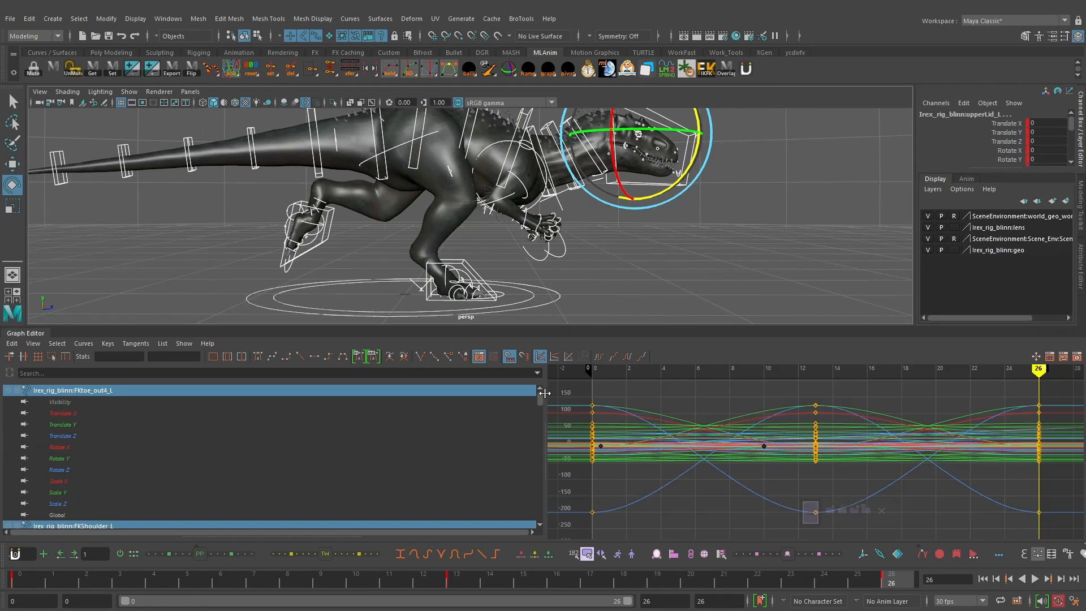
pyautogui.moveTo(548, 428); pyautogui.dragTo(151, 437)
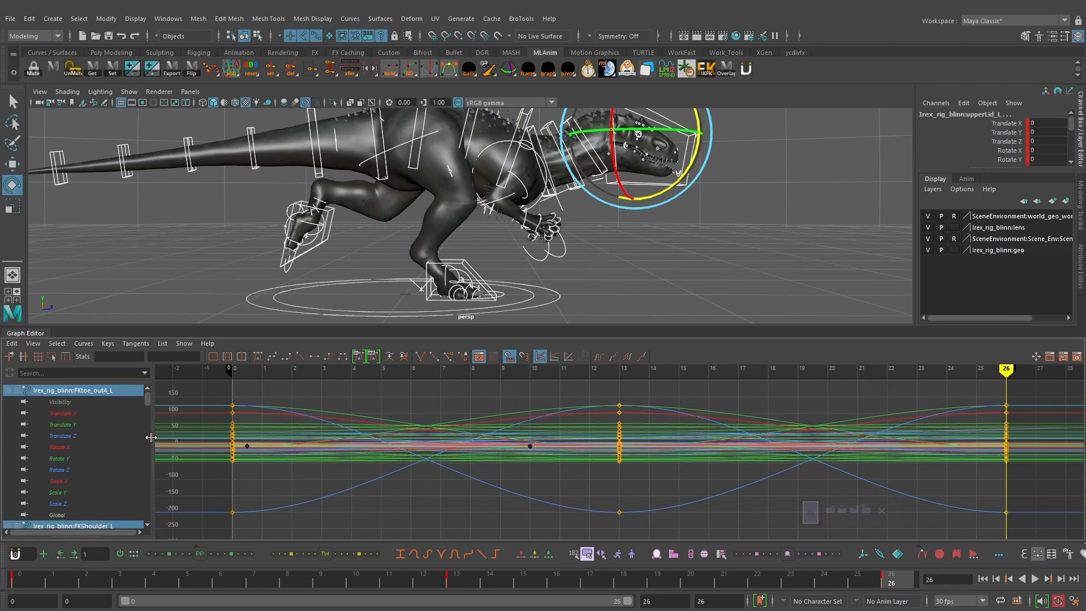
# Step: Enlarge the viewport above the Graph Editor and frame the body root control's Translate Y curve
pyautogui.scroll(-3, 441, 215)
pyautogui.keyDown('alt'); pyautogui.moveTo(500, 178); pyautogui.dragTo(505, 225, button='middle'); pyautogui.keyUp('alt')
pyautogui.moveTo(453, 328); pyautogui.dragTo(454, 366)
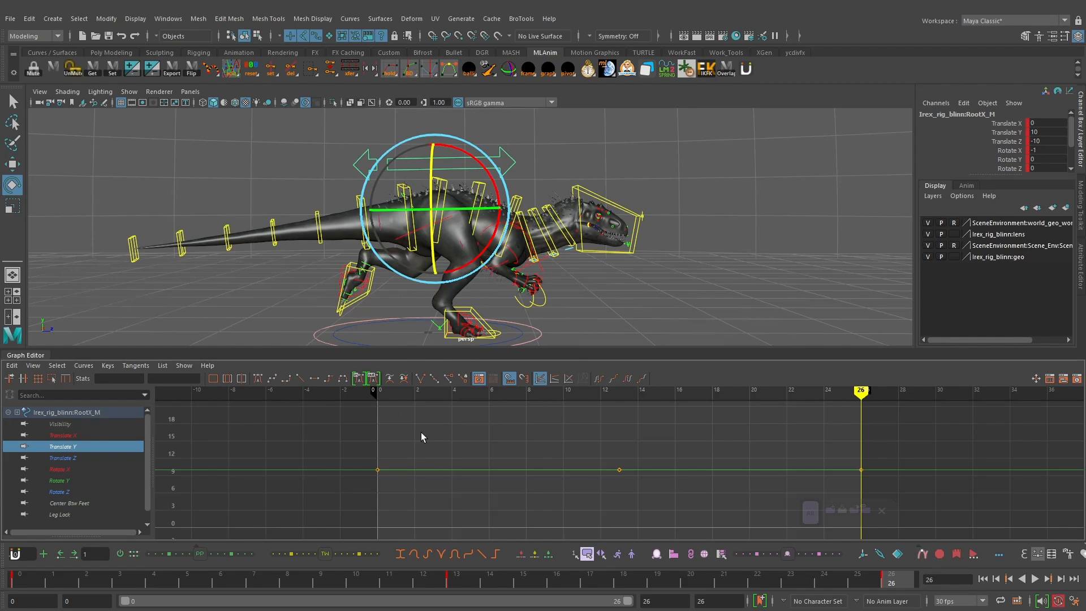
pyautogui.press('a')
# Step: Key all rig controls at frame 3
pyautogui.moveTo(33, 580); pyautogui.dragTo(132, 581)
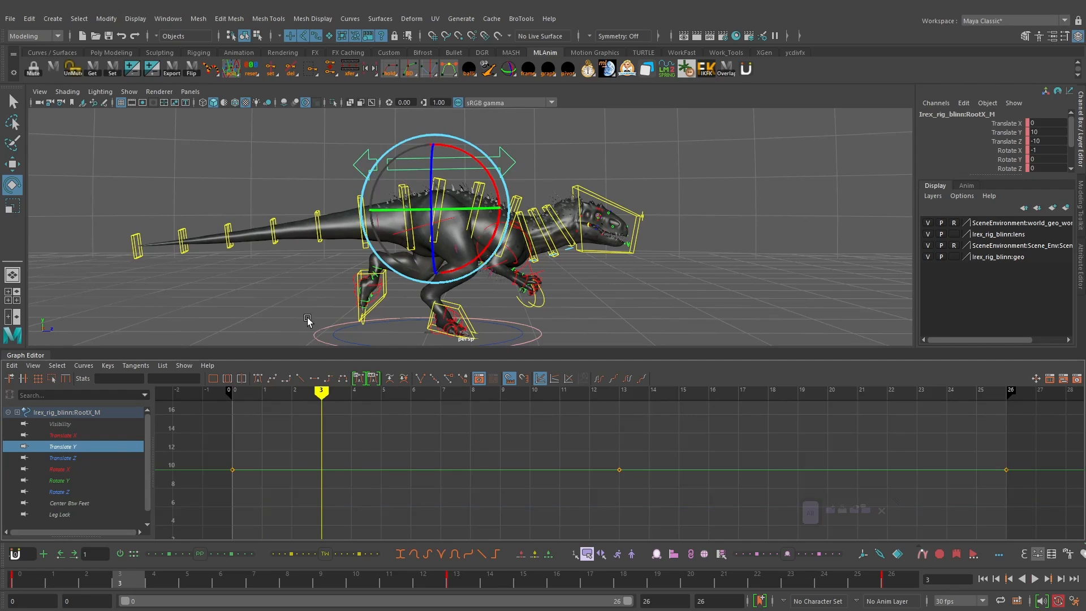
pyautogui.press('s')
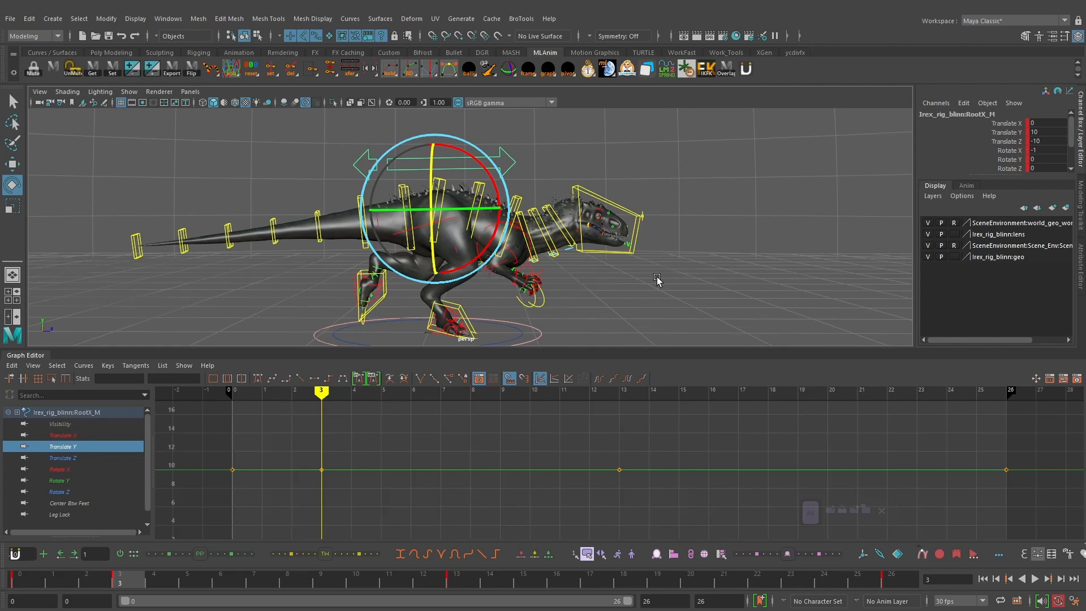
pyautogui.click(813, 518)
pyautogui.press('s')
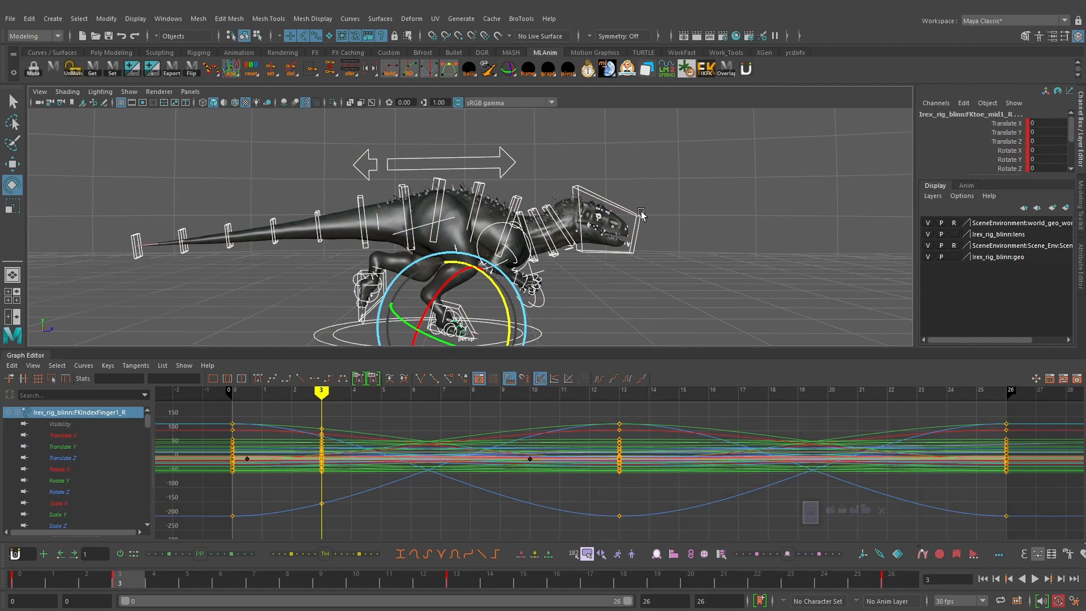
# Step: Lower the body root control's Translate Y key at frame 3 to about -30
pyautogui.click(492, 163)
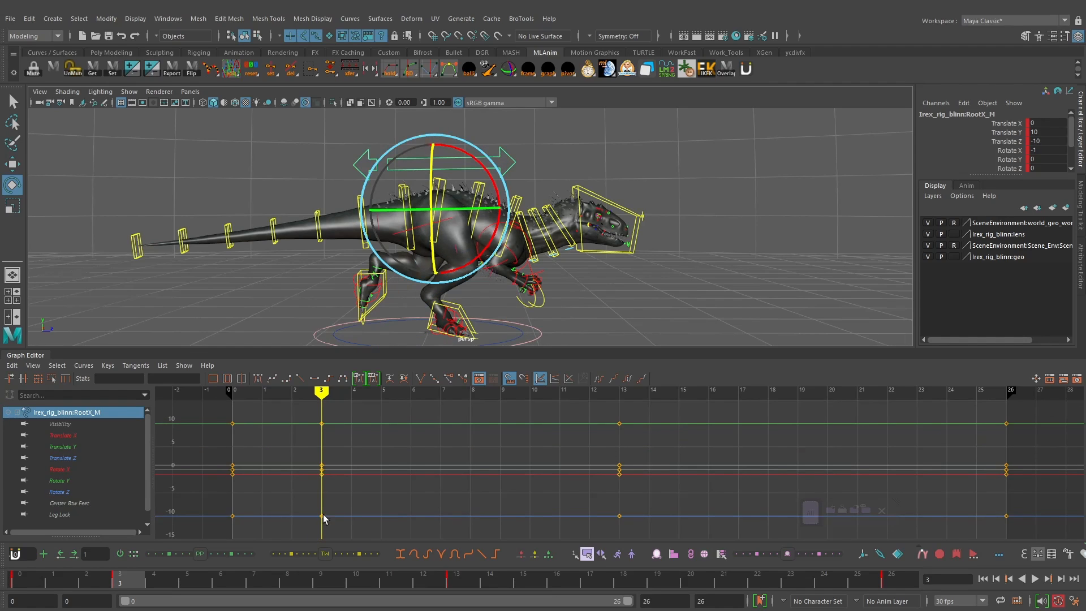
pyautogui.click(107, 448)
pyautogui.press('w')
pyautogui.moveTo(371, 450)
pyautogui.keyDown('shift'); pyautogui.mouseDown(button='middle')
pyautogui.moveTo(364, 514)
pyautogui.moveTo(378, 501)
pyautogui.moveTo(355, 471)
pyautogui.moveTo(358, 481)
pyautogui.moveTo(372, 465)
pyautogui.mouseUp(button='middle'); pyautogui.keyUp('shift')
pyautogui.press('a')
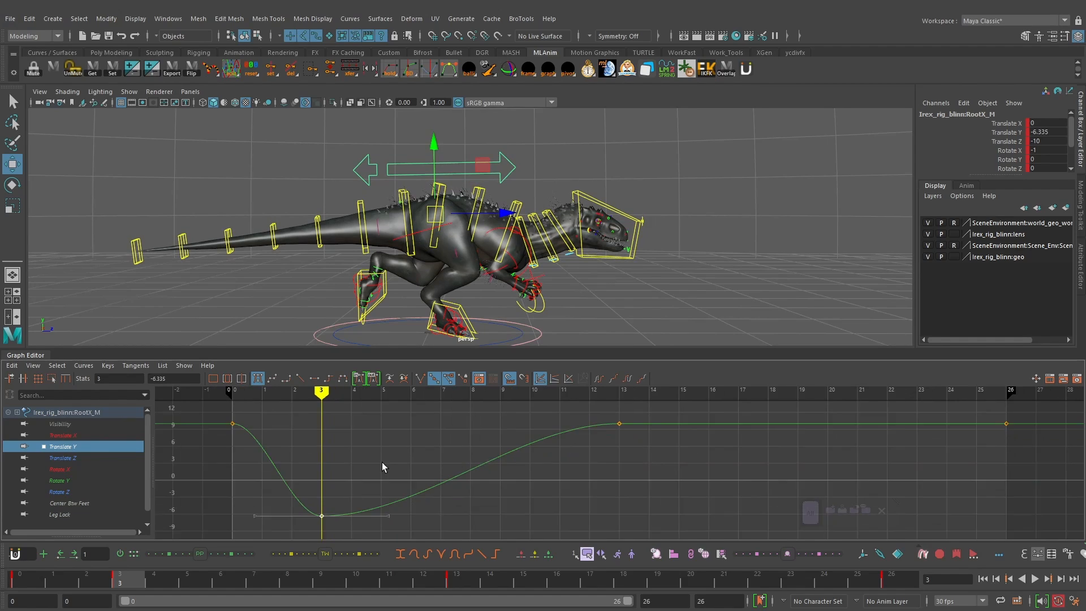
pyautogui.keyDown('alt'); pyautogui.moveTo(382, 464); pyautogui.dragTo(430, 479, button='middle'); pyautogui.keyUp('alt')
pyautogui.keyDown('alt'); pyautogui.moveTo(430, 478); pyautogui.dragTo(497, 476, button='right'); pyautogui.keyUp('alt')
pyautogui.keyDown('shift'); pyautogui.moveTo(471, 438); pyautogui.dragTo(475, 473, button='middle'); pyautogui.keyUp('shift')
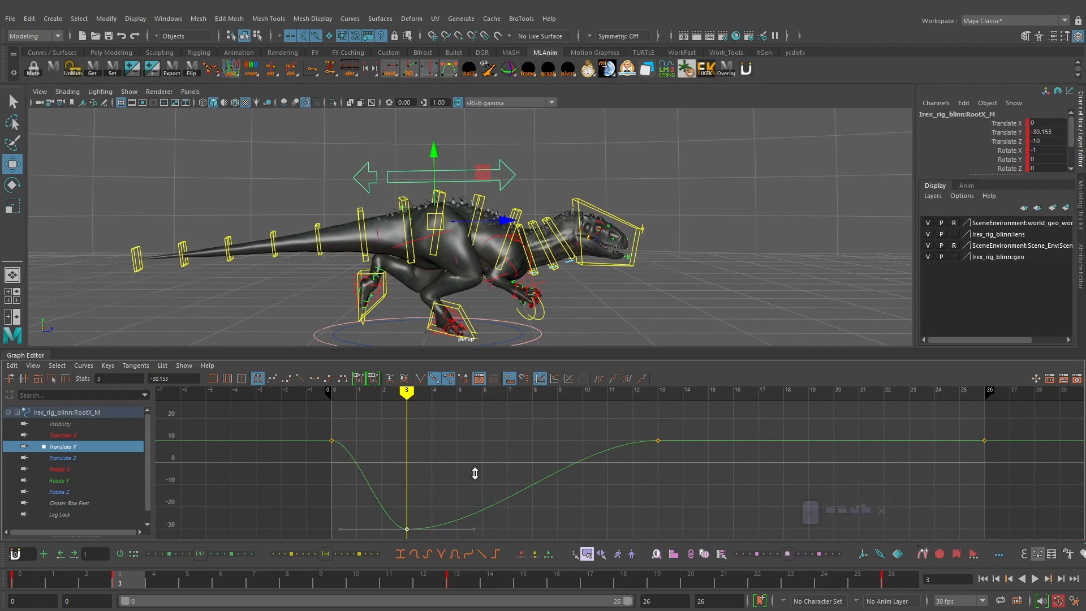
# Step: Compare the body's drop between frames 0 and 3 by playing, stepping between keys and scrubbing
pyautogui.hotkey('alt', 'v')
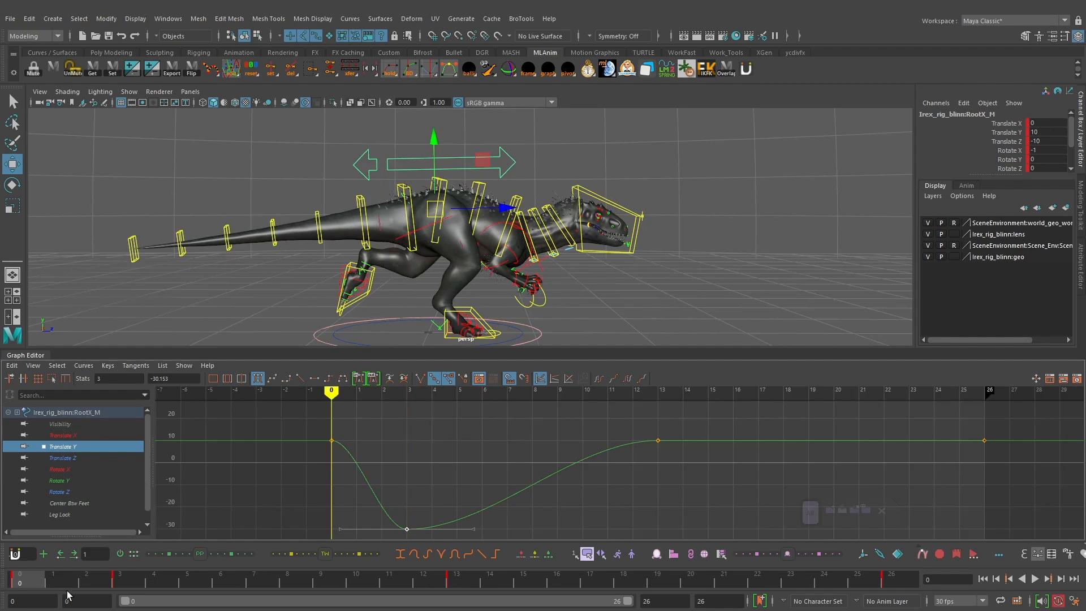
pyautogui.moveTo(125, 580); pyautogui.dragTo(122, 580)
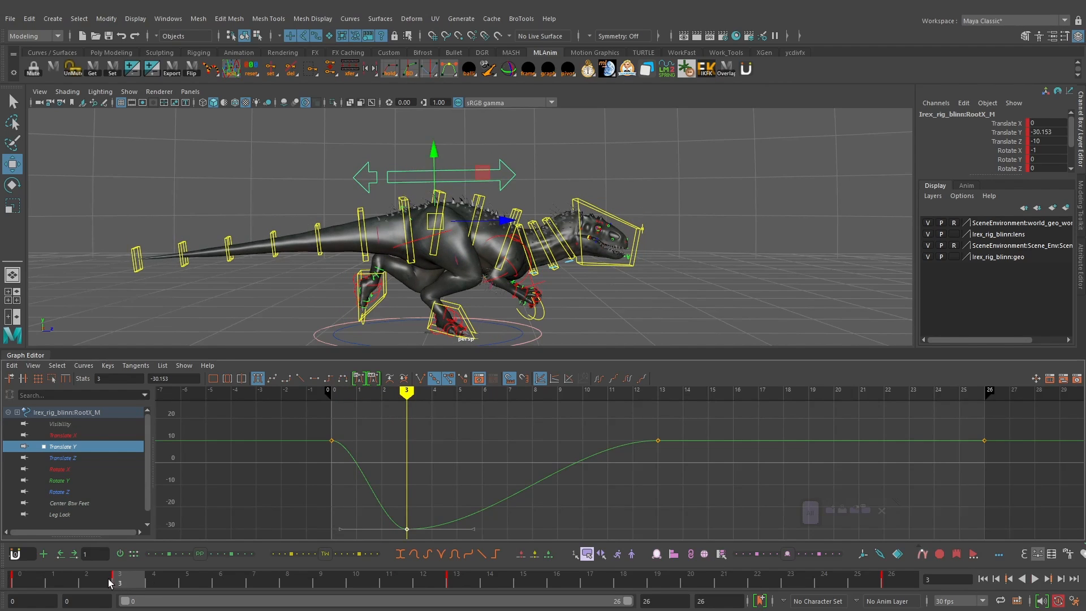
pyautogui.hotkey('alt', 'shift', 'v')
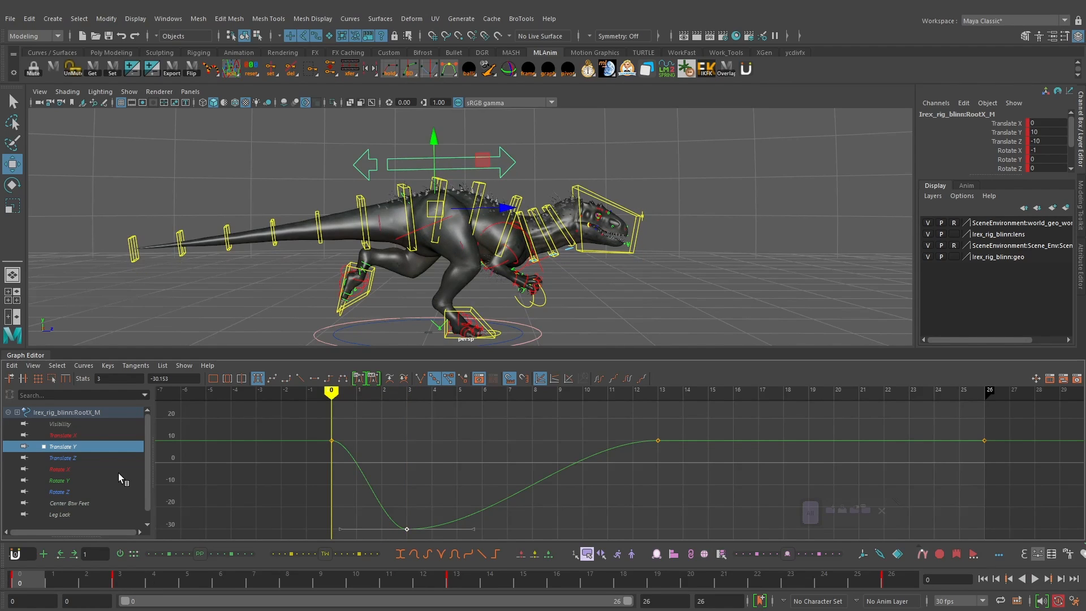
pyautogui.press('.')
pyautogui.press(',')
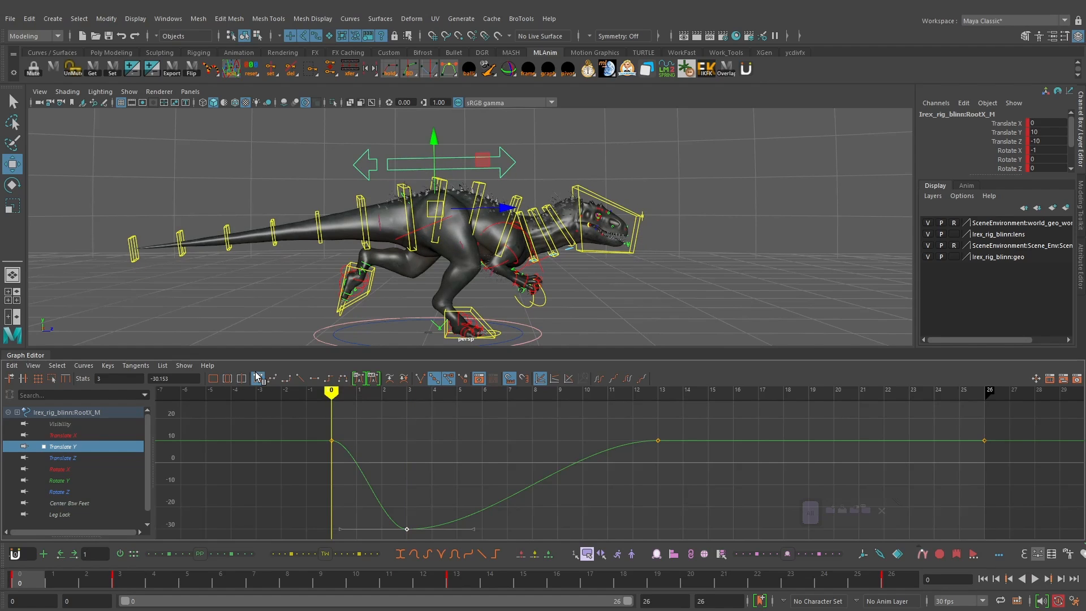
pyautogui.press('.')
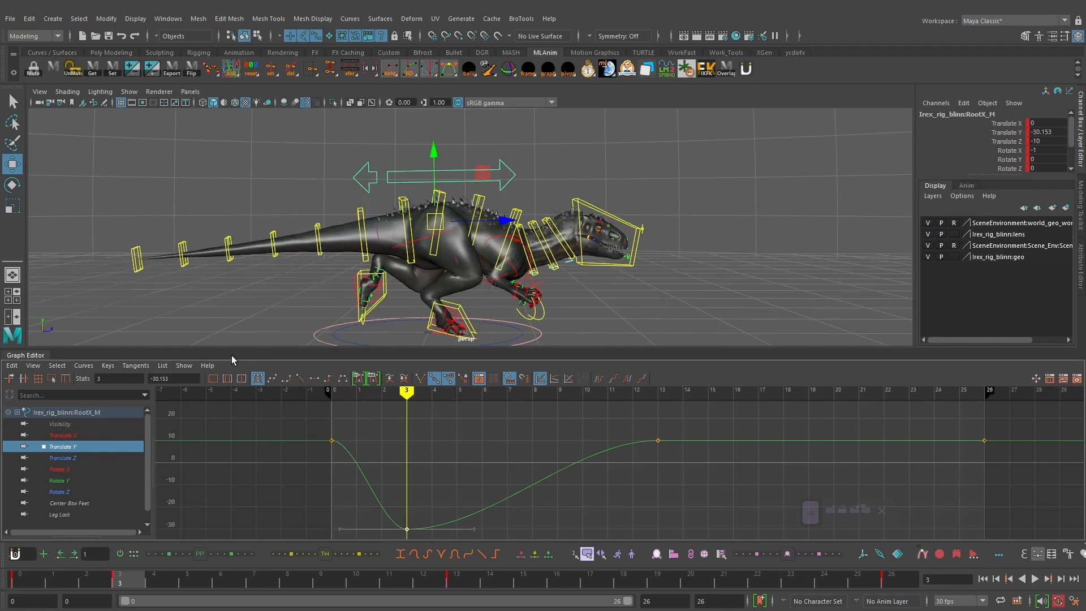
pyautogui.press(',')
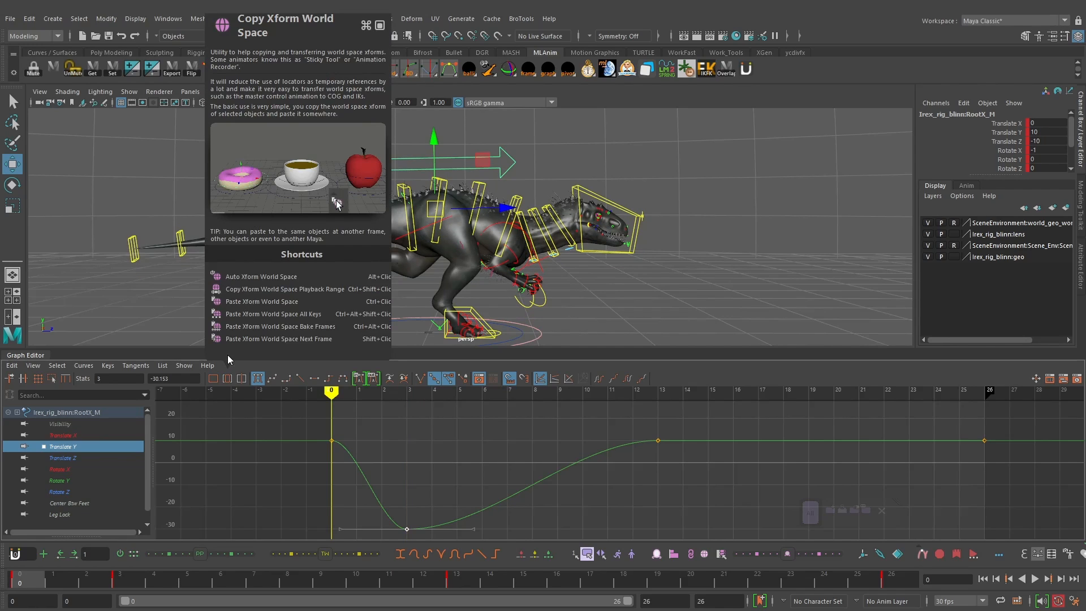
pyautogui.press('.')
pyautogui.press(',')
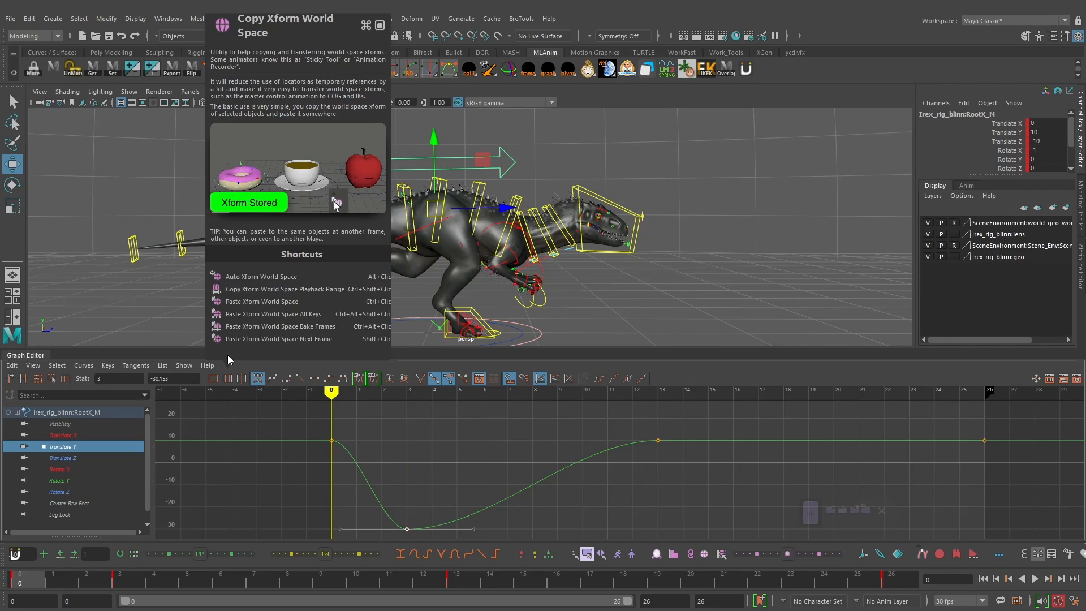
pyautogui.press('.')
pyautogui.press(',')
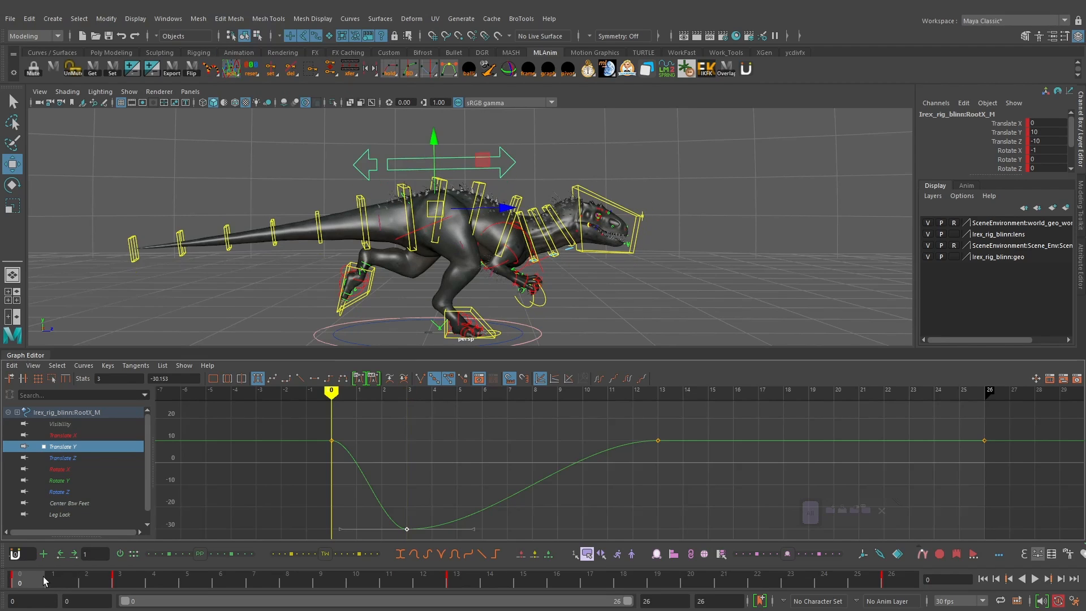
pyautogui.moveTo(43, 577); pyautogui.dragTo(170, 582)
pyautogui.moveTo(312, 577); pyautogui.dragTo(137, 576)
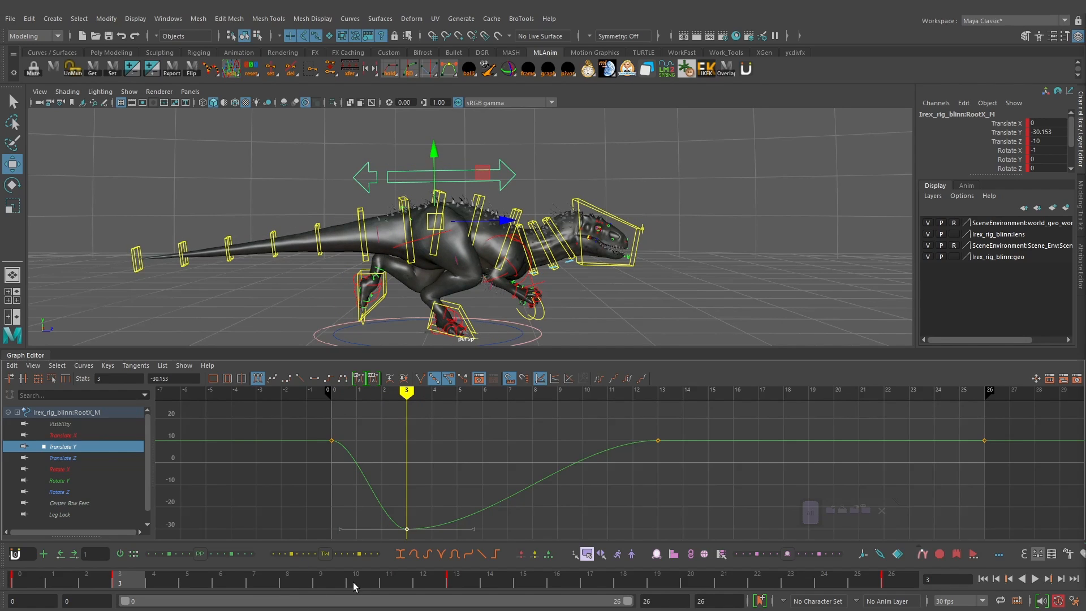
# Step: Key all rig controls at frame 10
pyautogui.hotkey('alt', 'v')
pyautogui.moveTo(361, 582); pyautogui.dragTo(361, 582)
pyautogui.click(575, 470)
pyautogui.moveTo(588, 474); pyautogui.dragTo(714, 586)
pyautogui.click(810, 512)
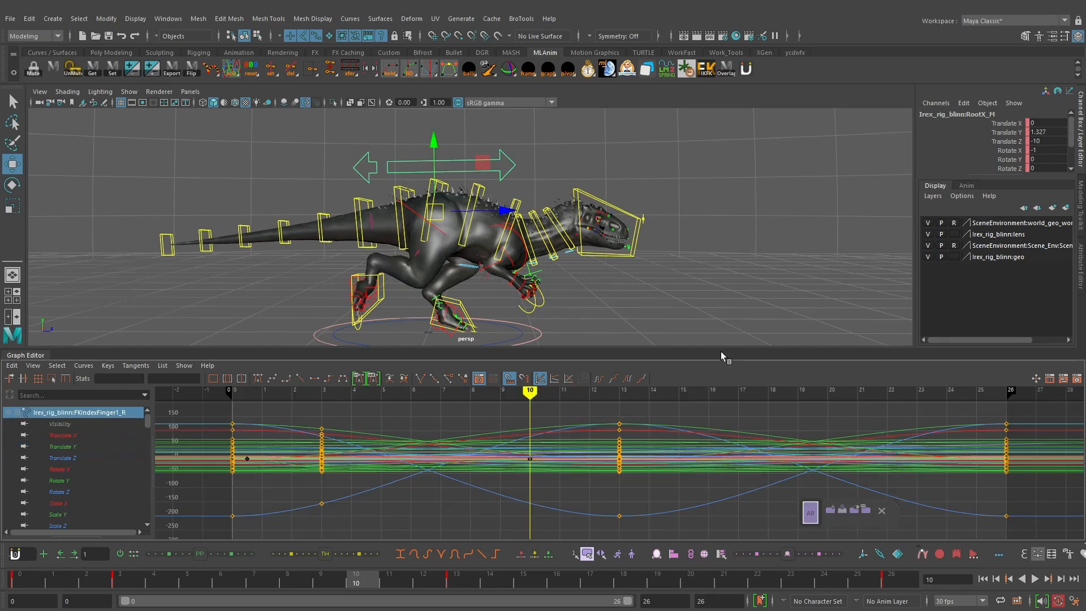
pyautogui.click(681, 266)
# Step: Raise the body root control's Translate Y key at frame 10 to about 25
pyautogui.click(485, 161)
pyautogui.click(97, 447)
pyautogui.moveTo(532, 432); pyautogui.dragTo(512, 493)
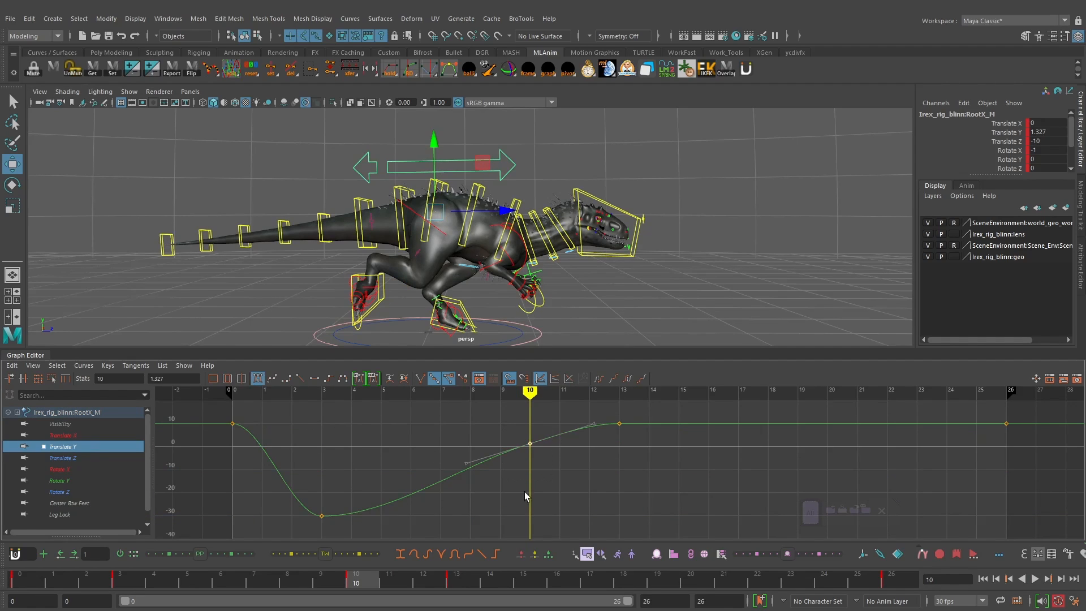
pyautogui.keyDown('shift'); pyautogui.moveTo(575, 490); pyautogui.dragTo(587, 454, button='middle'); pyautogui.keyUp('shift')
pyautogui.press('a')
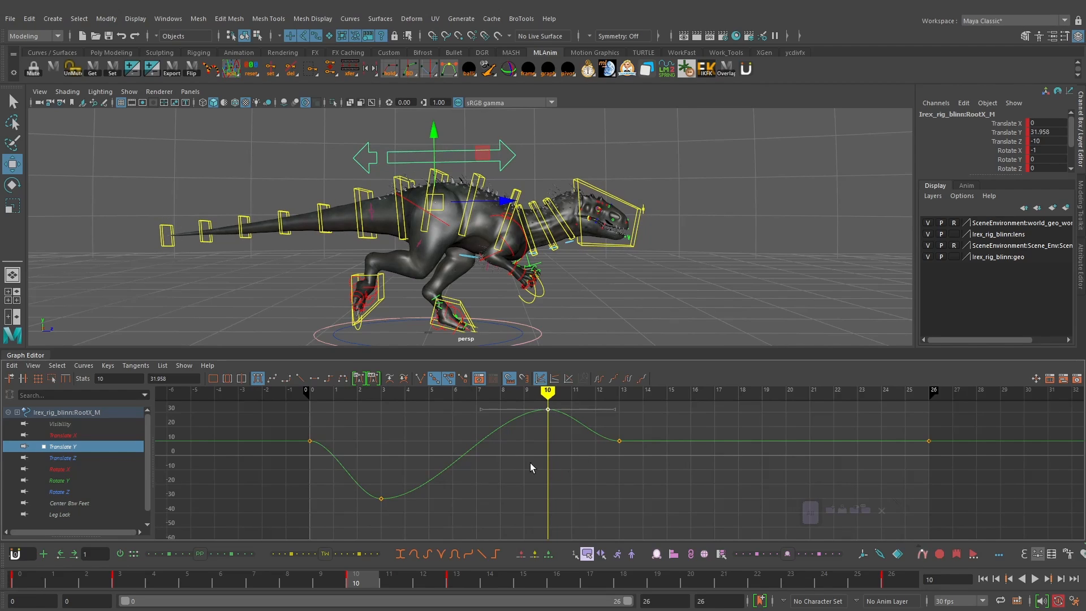
pyautogui.keyDown('shift'); pyautogui.moveTo(577, 458); pyautogui.dragTo(567, 455, button='middle'); pyautogui.keyUp('shift')
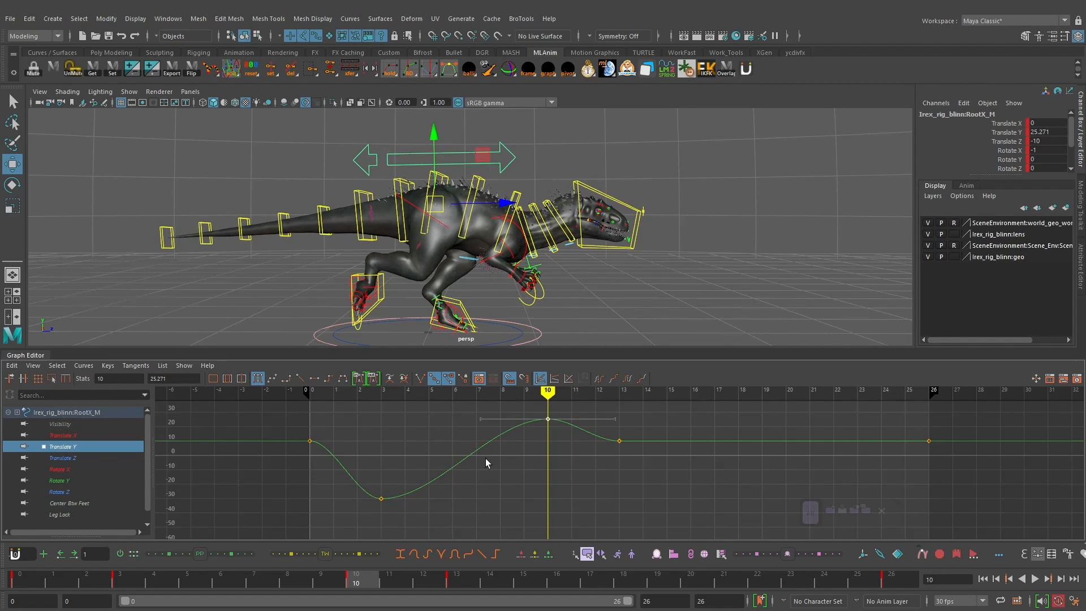
# Step: Play the cycle and scrub from frame 0 to 13 to check the body's up-and-down motion
pyautogui.moveTo(327, 576)
pyautogui.mouseDown()
pyautogui.moveTo(40, 554)
pyautogui.moveTo(412, 561)
pyautogui.moveTo(221, 576)
pyautogui.moveTo(357, 588)
pyautogui.mouseUp()
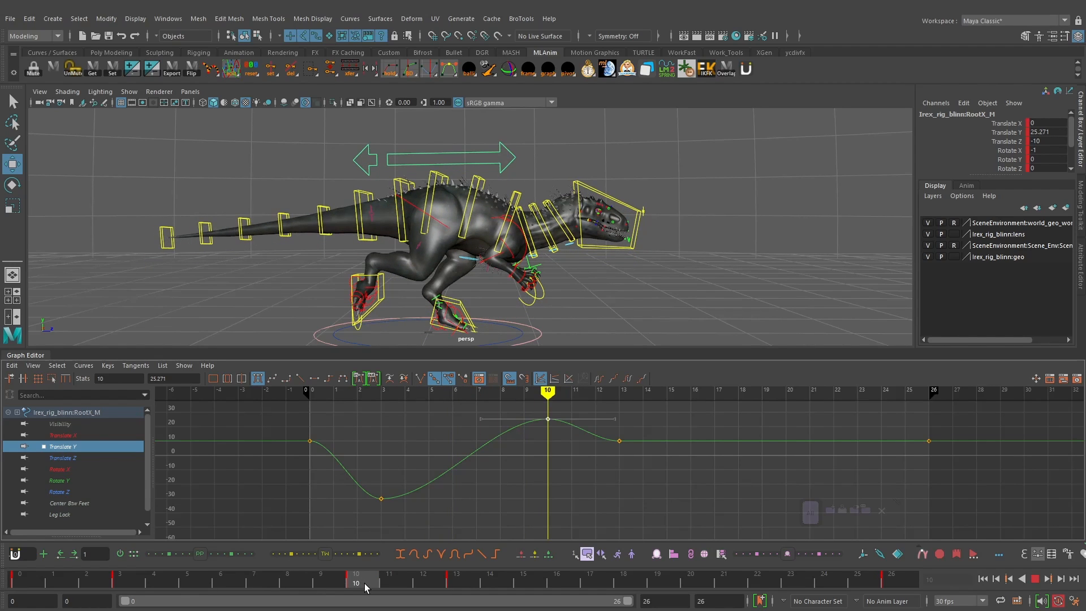
pyautogui.moveTo(370, 585); pyautogui.dragTo(456, 583)
pyautogui.moveTo(28, 582)
pyautogui.mouseDown()
pyautogui.moveTo(435, 594)
pyautogui.moveTo(20, 587)
pyautogui.moveTo(250, 585)
pyautogui.moveTo(408, 601)
pyautogui.moveTo(461, 591)
pyautogui.mouseUp()
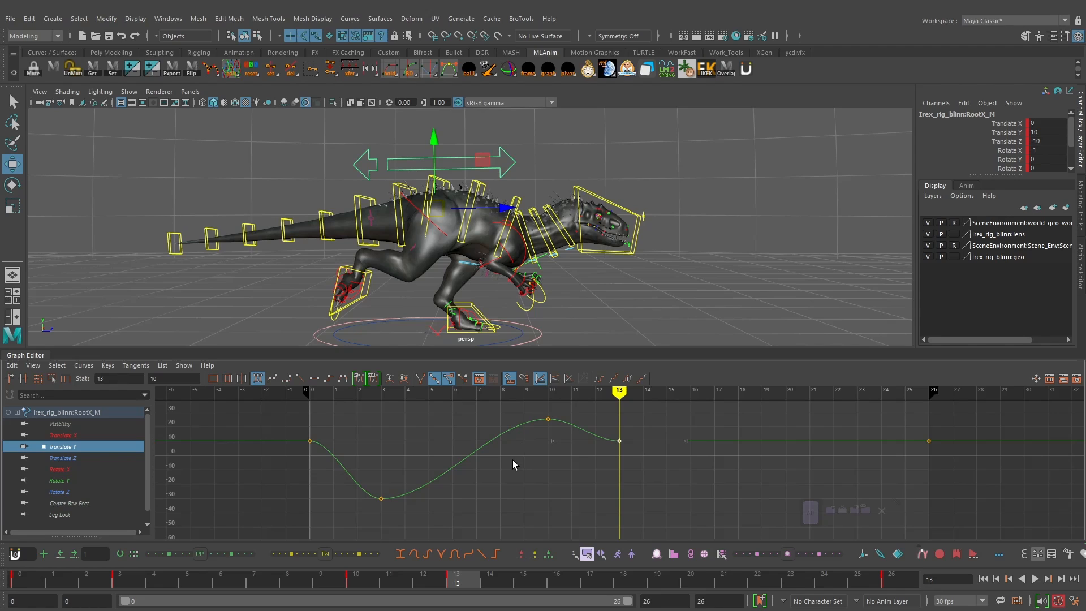
# Step: Key all rig controls at frame 16
pyautogui.click(510, 577)
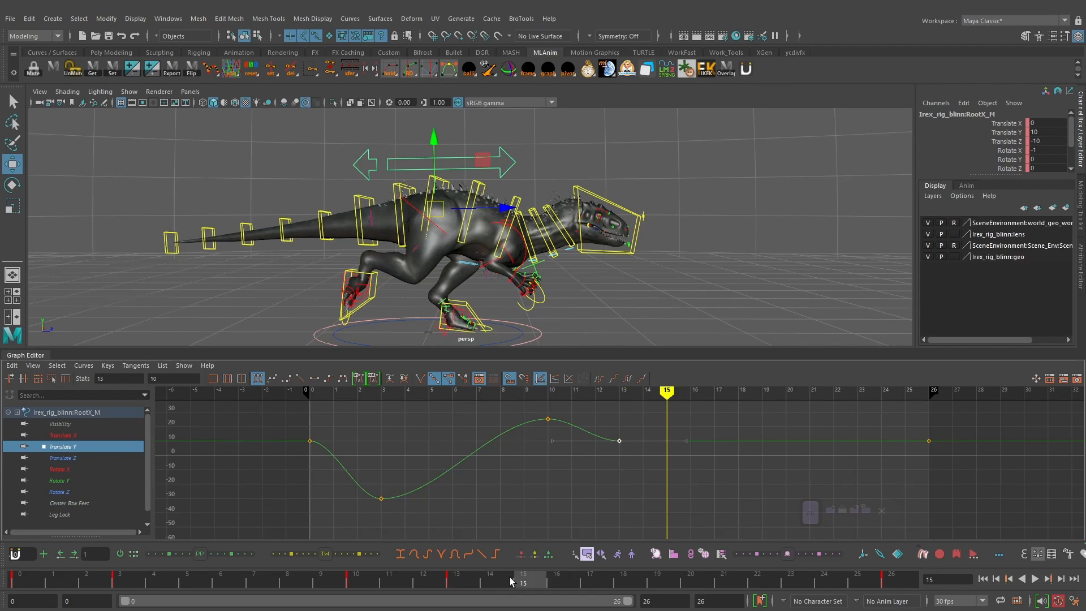
pyautogui.hotkey('alt', '.')
pyautogui.hotkey('alt', '.')
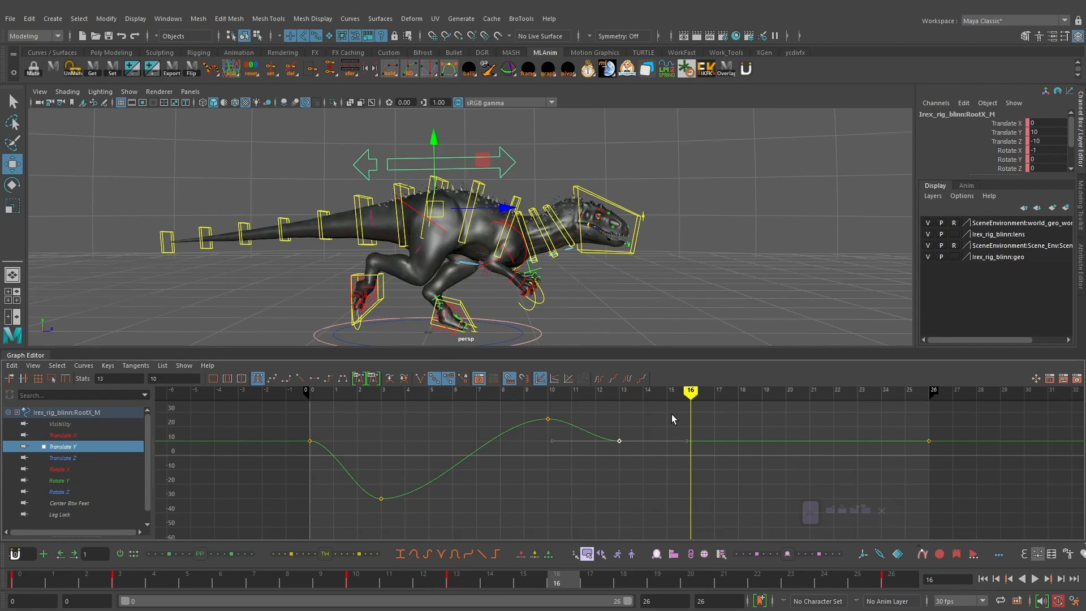
pyautogui.click(810, 515)
pyautogui.press('s')
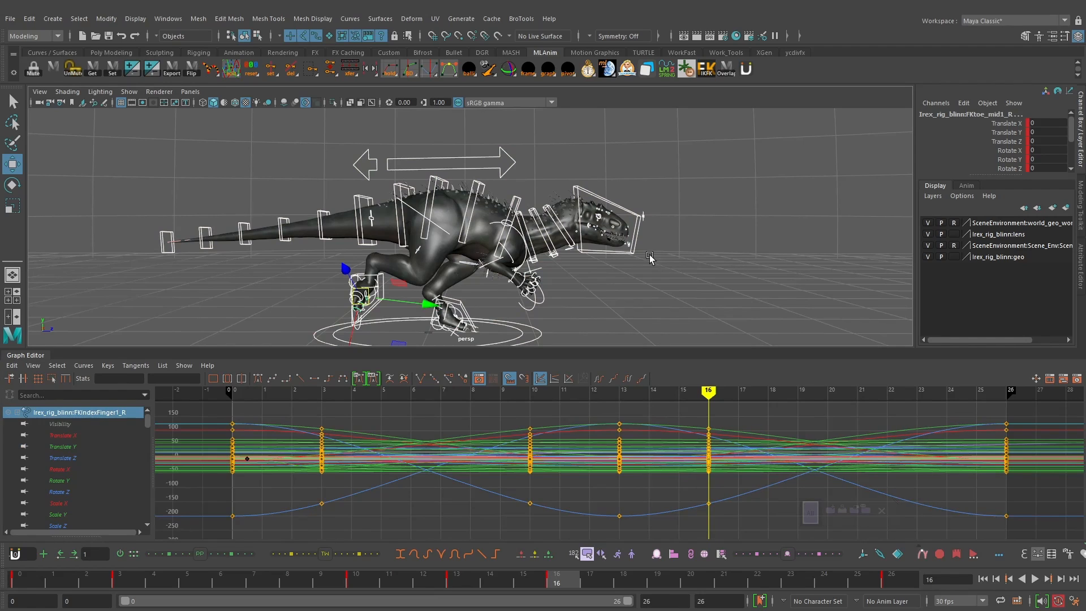
# Step: Lower the body root control's Translate Y key at frame 16 to about -29
pyautogui.click(449, 165)
pyautogui.moveTo(751, 433); pyautogui.dragTo(696, 464)
pyautogui.keyDown('shift'); pyautogui.moveTo(714, 430); pyautogui.dragTo(713, 496, button='middle'); pyautogui.keyUp('shift')
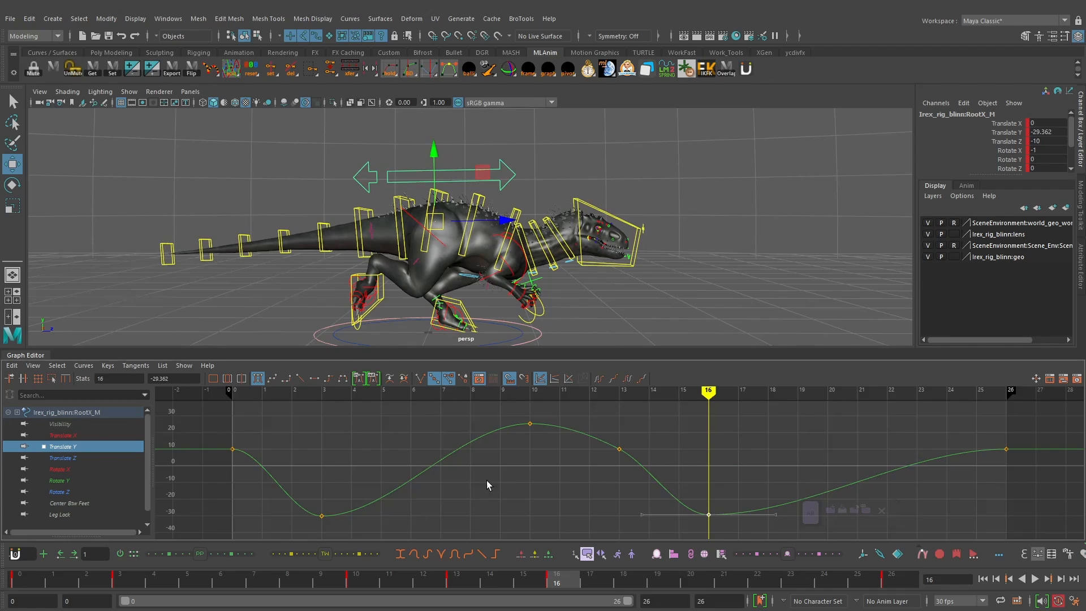
# Step: Compare the Translate Y values of the low keys at frames 3 and 16
pyautogui.click(322, 516)
pyautogui.moveTo(745, 476); pyautogui.dragTo(464, 528)
pyautogui.click(322, 516)
pyautogui.moveTo(741, 481); pyautogui.dragTo(662, 516)
pyautogui.moveTo(362, 481); pyautogui.dragTo(296, 543)
pyautogui.moveTo(742, 481); pyautogui.dragTo(691, 530)
pyautogui.moveTo(363, 477); pyautogui.dragTo(294, 550)
pyautogui.moveTo(722, 472); pyautogui.dragTo(694, 526)
# Step: Copy the frame 3 key's Translate Y value, -30.153, onto the key at frame 16
pyautogui.moveTo(388, 516); pyautogui.dragTo(283, 493)
pyautogui.doubleClick(173, 378)
pyautogui.hotkey('ctrl', 'c')
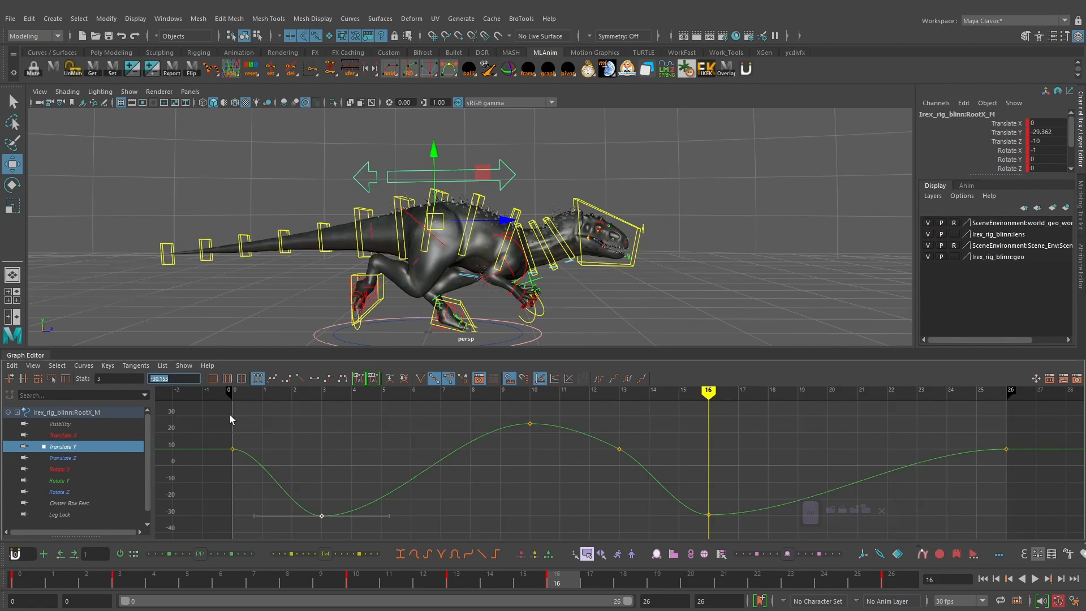
pyautogui.click(186, 380)
pyautogui.moveTo(721, 479); pyautogui.dragTo(657, 534)
pyautogui.doubleClick(184, 382)
pyautogui.hotkey('ctrl', 'v')
pyautogui.click(744, 457)
# Step: Key all rig controls at frame 23
pyautogui.keyDown('alt'); pyautogui.moveTo(711, 450); pyautogui.dragTo(676, 435, button='middle'); pyautogui.keyUp('alt')
pyautogui.moveTo(585, 392); pyautogui.dragTo(881, 392)
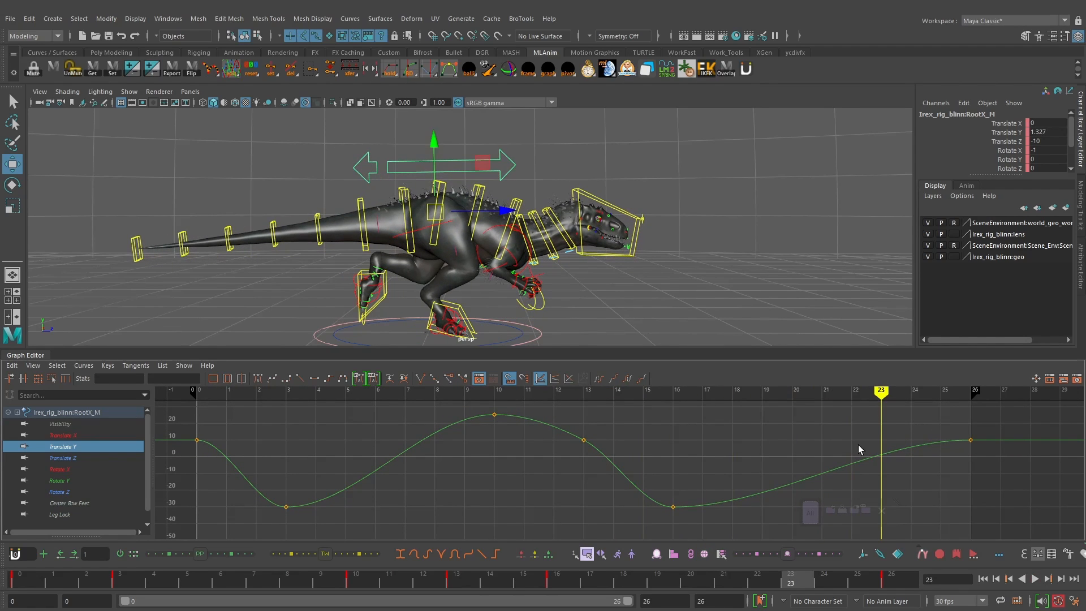
pyautogui.click(810, 513)
pyautogui.press('s')
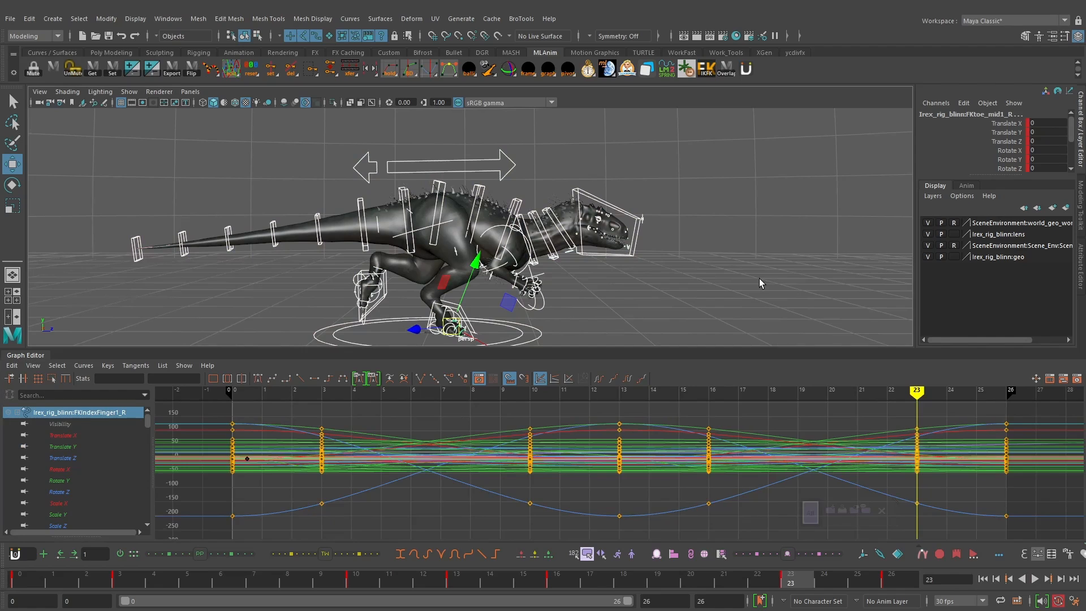
# Step: Raise the root control's Translate Y key at frame 23 to 25.271, matching the frame 10 key
pyautogui.click(487, 169)
pyautogui.moveTo(917, 464); pyautogui.dragTo(918, 432)
pyautogui.click(530, 423)
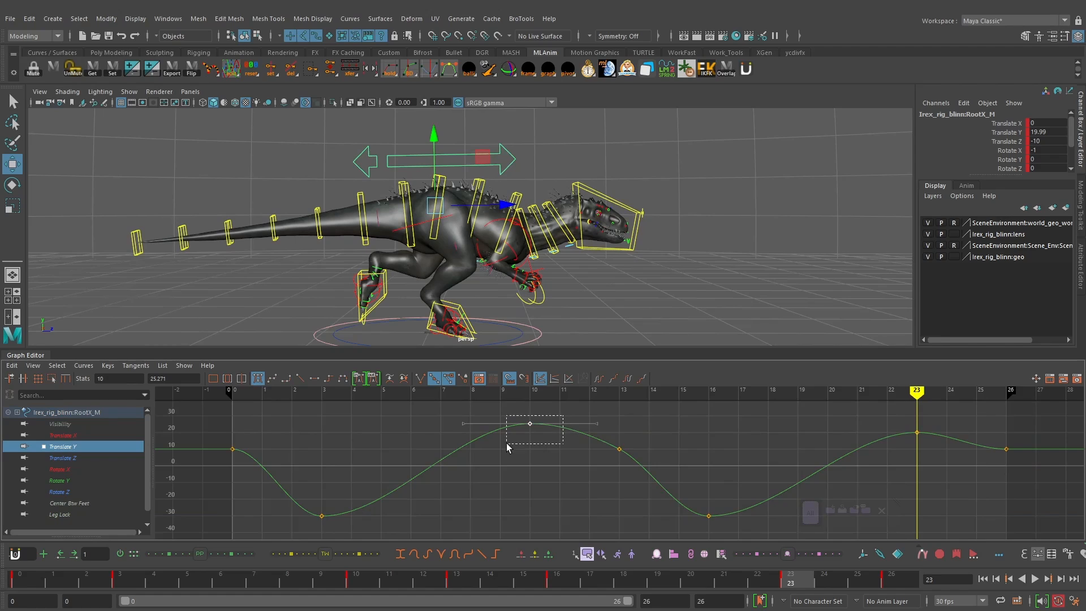
pyautogui.click(543, 395)
pyautogui.click(187, 378)
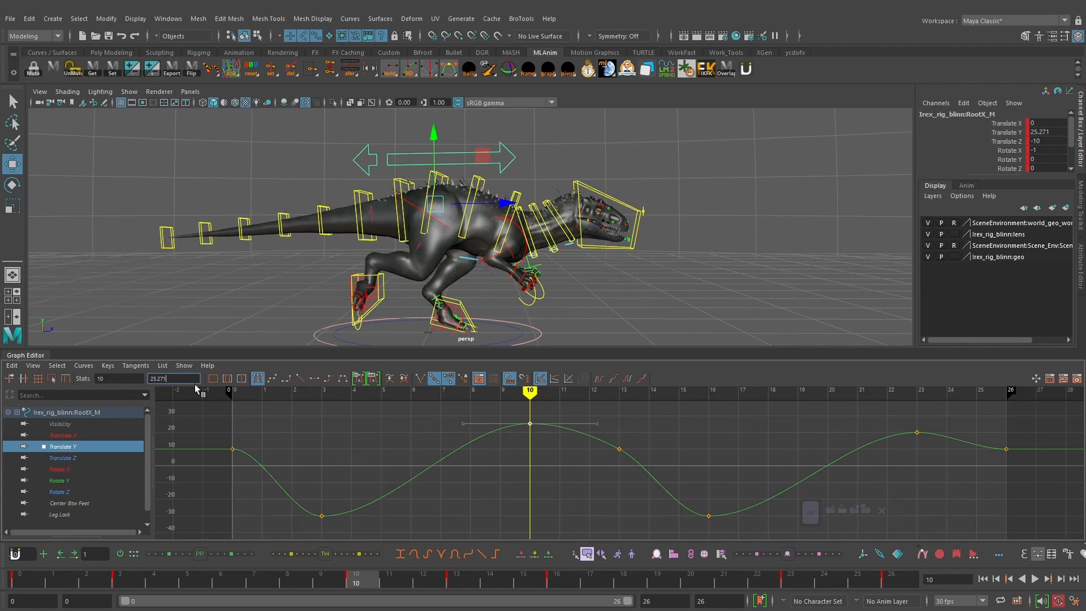
pyautogui.click(917, 432)
pyautogui.click(916, 393)
pyautogui.moveTo(180, 379); pyautogui.dragTo(118, 375)
pyautogui.press('Return')
# Step: Compare the Translate Y values of the keys at frames 26, 13 and 0
pyautogui.moveTo(1042, 428); pyautogui.dragTo(968, 497)
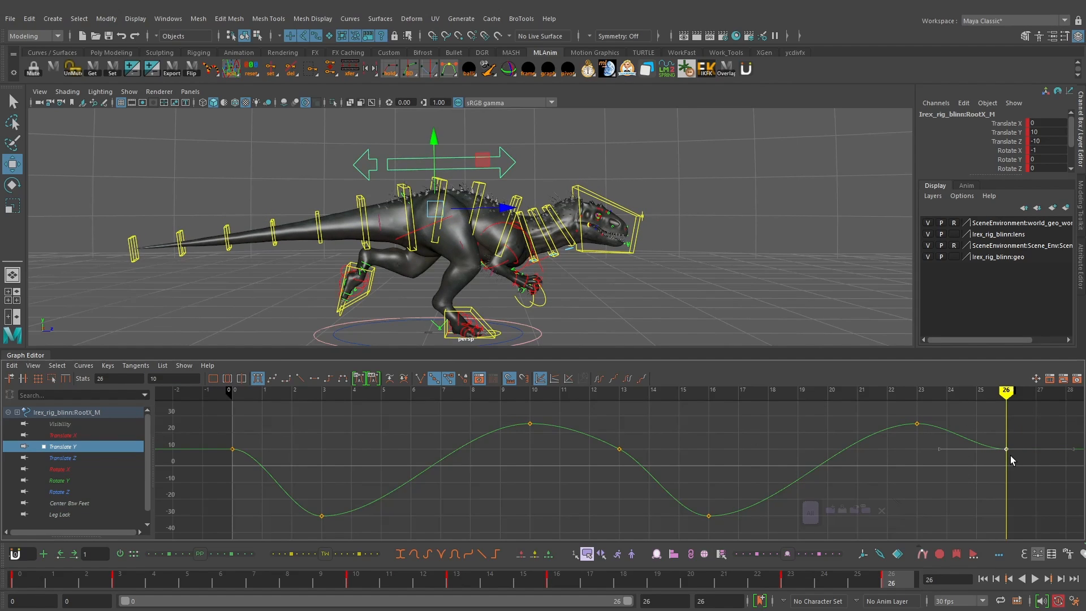
pyautogui.moveTo(637, 434); pyautogui.dragTo(605, 470)
pyautogui.press(',')
pyautogui.click(623, 393)
pyautogui.moveTo(252, 434); pyautogui.dragTo(218, 463)
pyautogui.moveTo(258, 396); pyautogui.dragTo(231, 394)
pyautogui.press(',')
# Step: Set both the pre-infinity and post-infinity of all rig controls' animation curves to Cycle
pyautogui.scroll(-3, 628, 467)
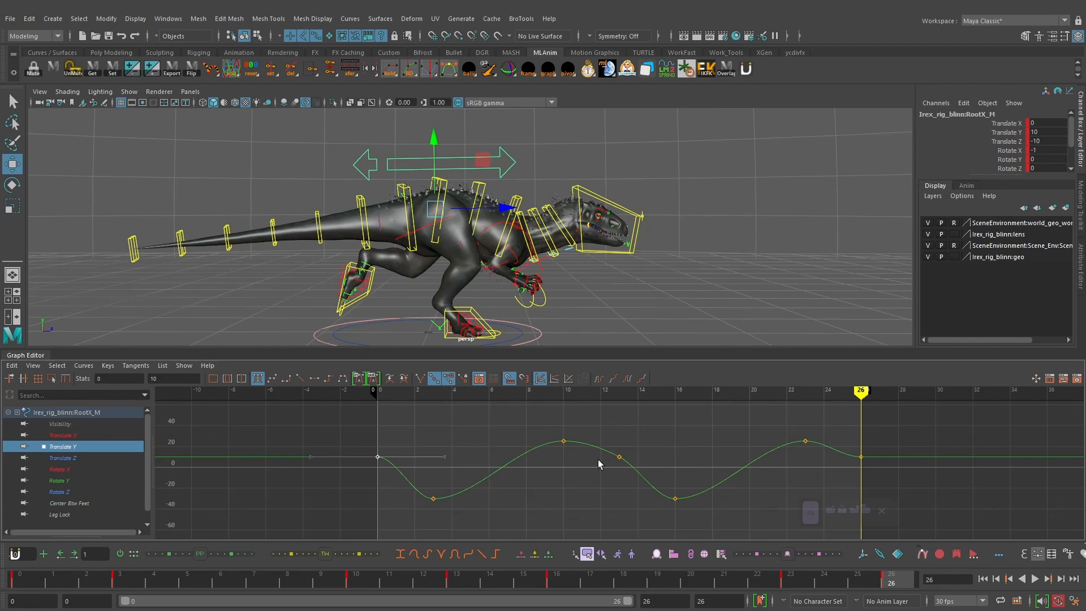
pyautogui.scroll(-3, 520, 305)
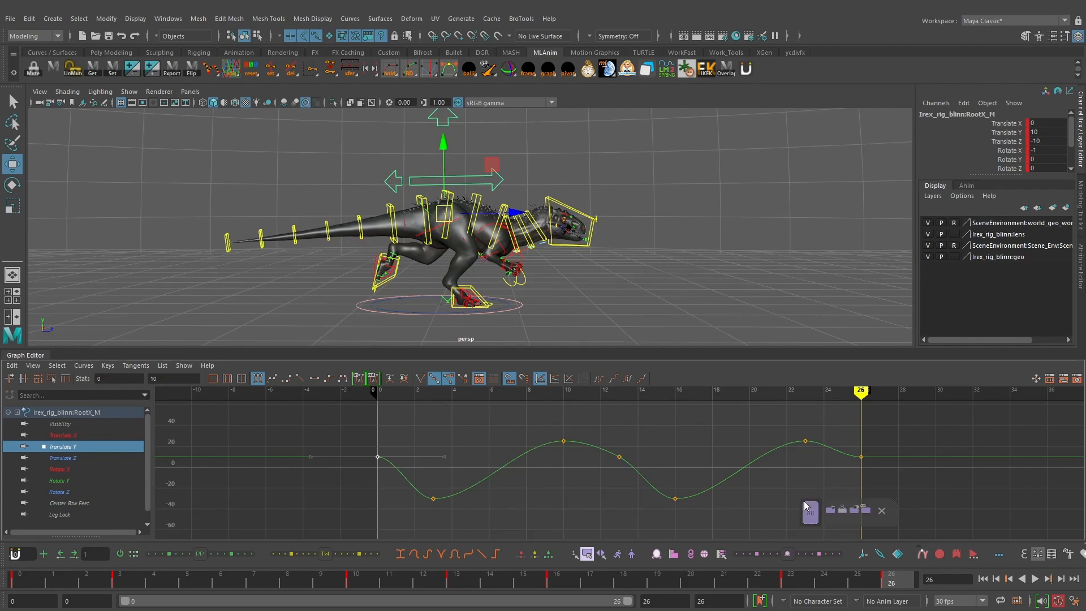
pyautogui.click(809, 513)
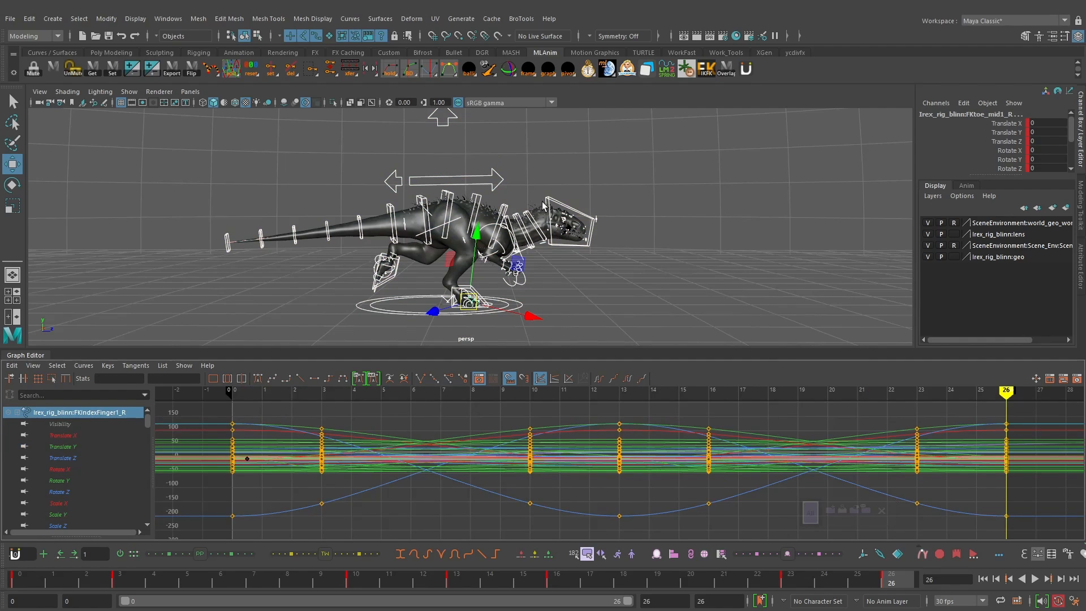
pyautogui.scroll(-5, 580, 450)
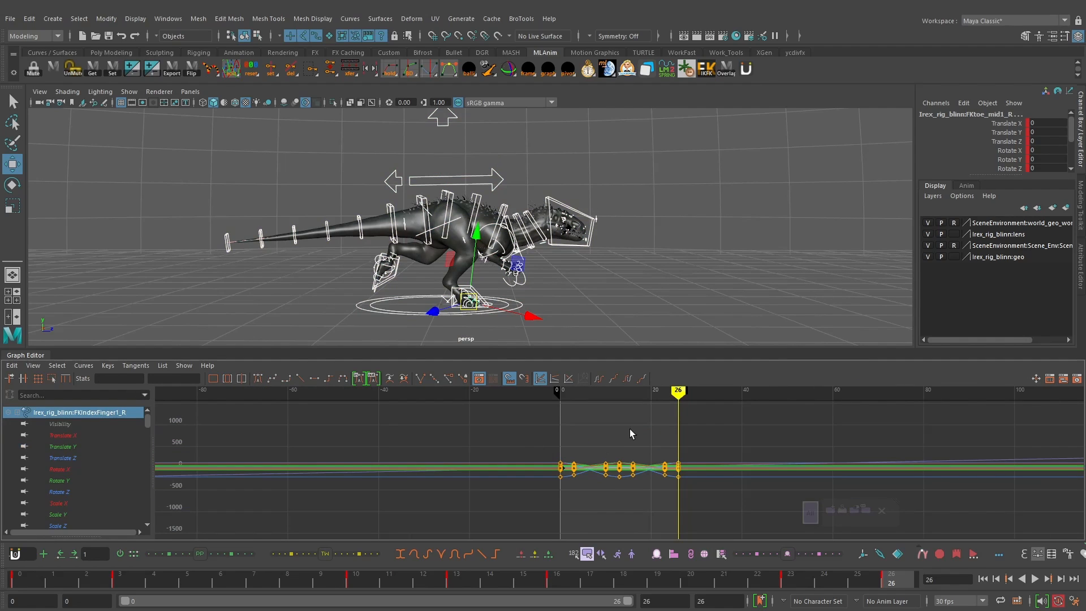
pyautogui.click(84, 365)
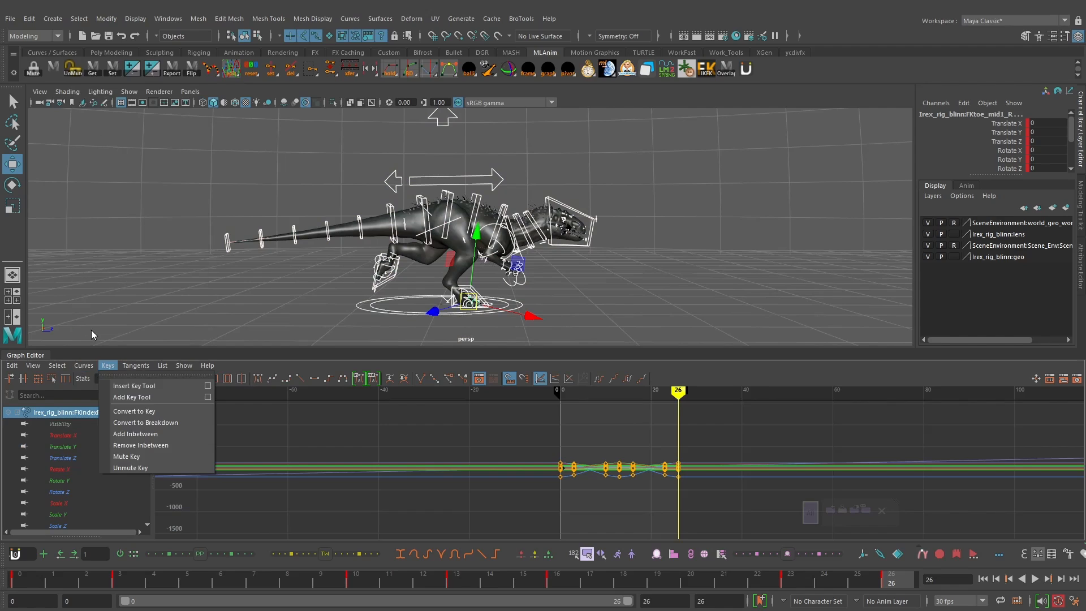
pyautogui.moveTo(142, 88)
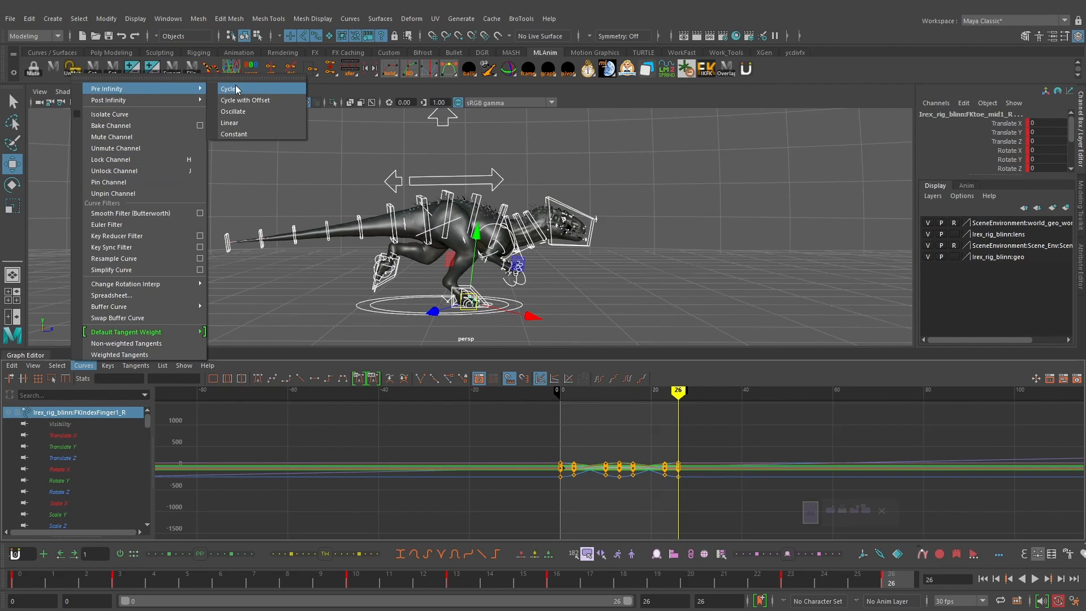
pyautogui.click(230, 89)
pyautogui.click(84, 365)
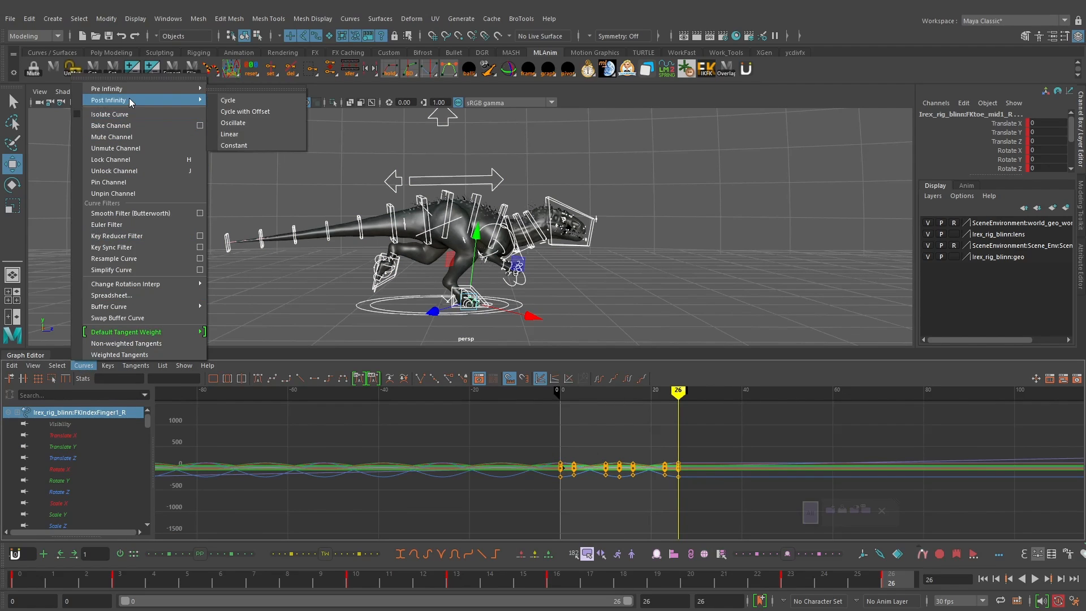
pyautogui.click(265, 100)
pyautogui.press('f')
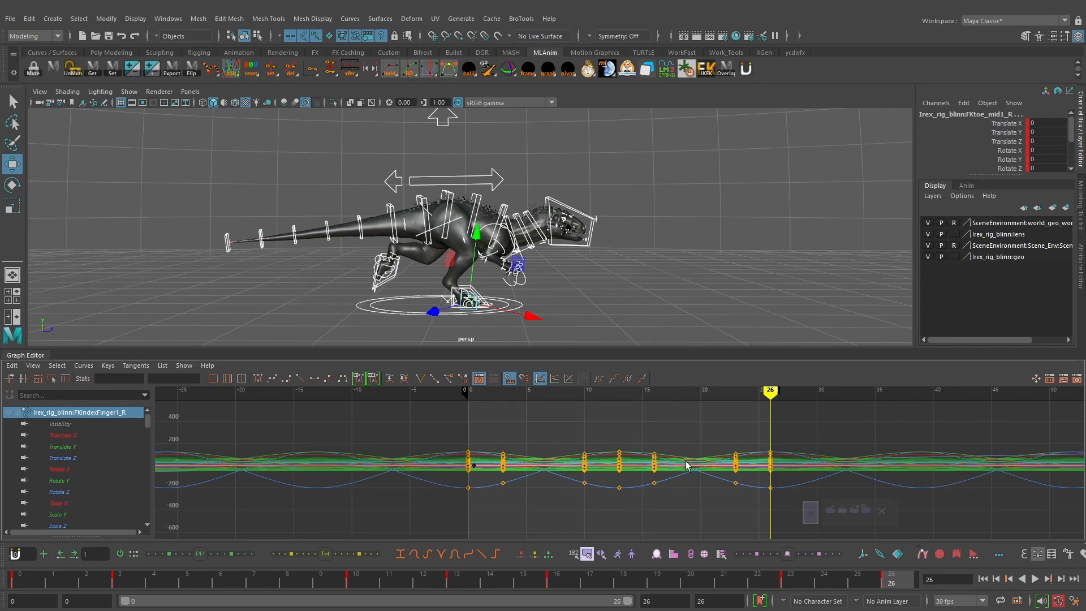
# Step: Examine the root control's repeating Translate Y curve around the loop points at frames 0 and 26
pyautogui.click(83, 366)
pyautogui.moveTo(32, 368)
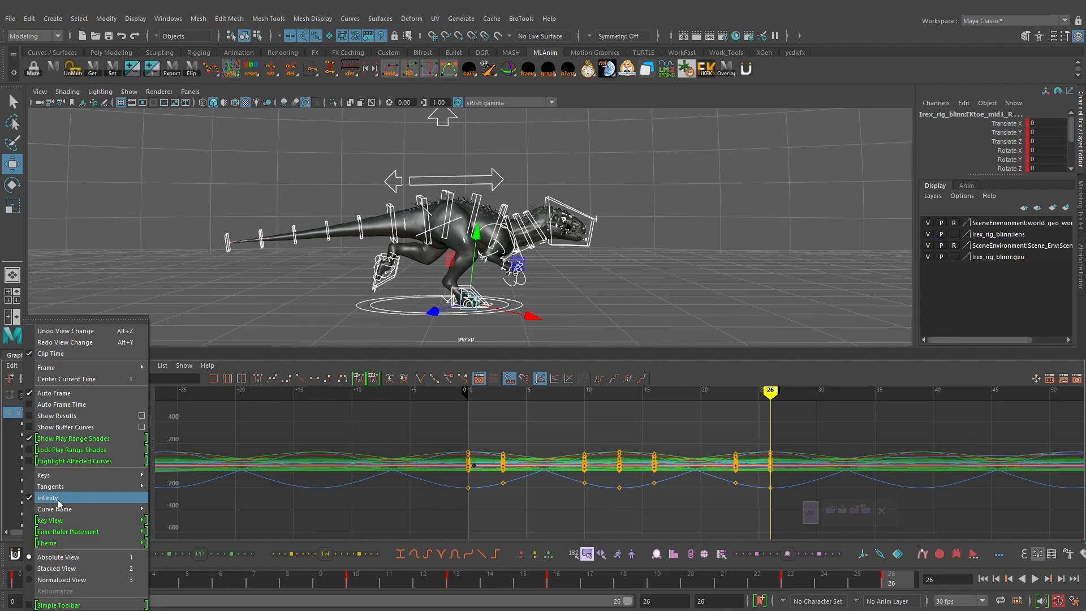
pyautogui.click(493, 172)
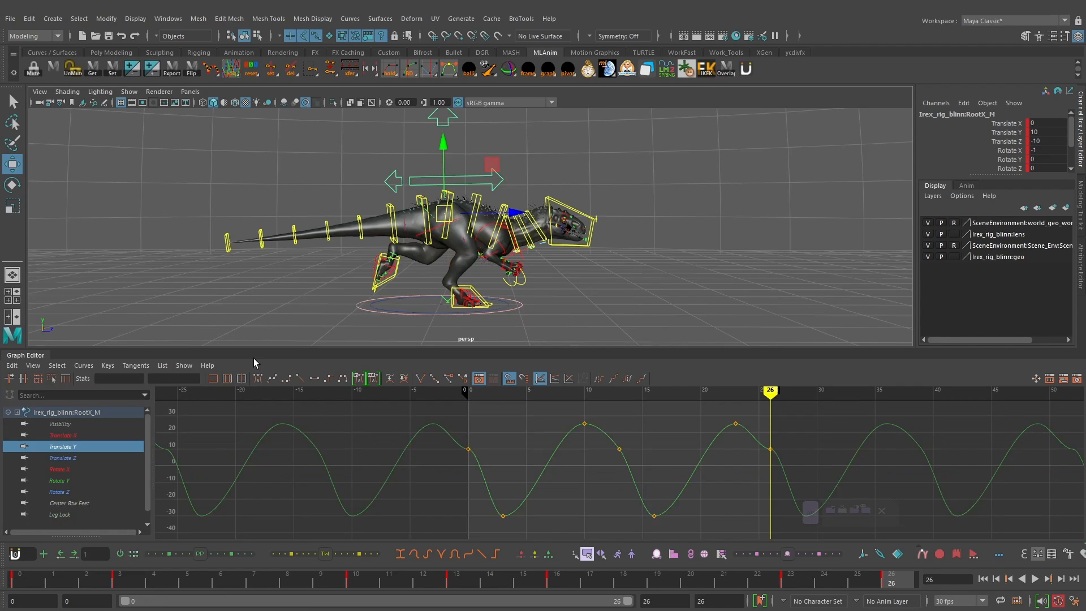
pyautogui.keyDown('alt'); pyautogui.moveTo(712, 452); pyautogui.dragTo(572, 458, button='middle'); pyautogui.keyUp('alt')
pyautogui.keyDown('alt'); pyautogui.keyDown('shift'); pyautogui.moveTo(572, 458); pyautogui.dragTo(616, 460, button='right'); pyautogui.keyUp('shift'); pyautogui.keyUp('alt')
pyautogui.keyDown('alt'); pyautogui.moveTo(565, 461); pyautogui.dragTo(690, 447, button='middle'); pyautogui.keyUp('alt')
pyautogui.moveTo(657, 449)
pyautogui.keyDown('alt'); pyautogui.keyDown('shift'); pyautogui.mouseDown(button='right')
pyautogui.moveTo(617, 455)
pyautogui.moveTo(649, 460)
pyautogui.mouseUp(button='right'); pyautogui.keyUp('shift'); pyautogui.keyUp('alt')
pyautogui.scroll(-3, 652, 457)
pyautogui.keyDown('alt'); pyautogui.moveTo(412, 438); pyautogui.dragTo(827, 425, button='right'); pyautogui.keyUp('alt')
pyautogui.keyDown('alt'); pyautogui.moveTo(818, 422); pyautogui.dragTo(823, 442, button='middle'); pyautogui.keyUp('alt')
pyautogui.click(793, 437)
pyautogui.keyDown('alt'); pyautogui.moveTo(499, 446); pyautogui.dragTo(555, 442, button='middle'); pyautogui.keyUp('alt')
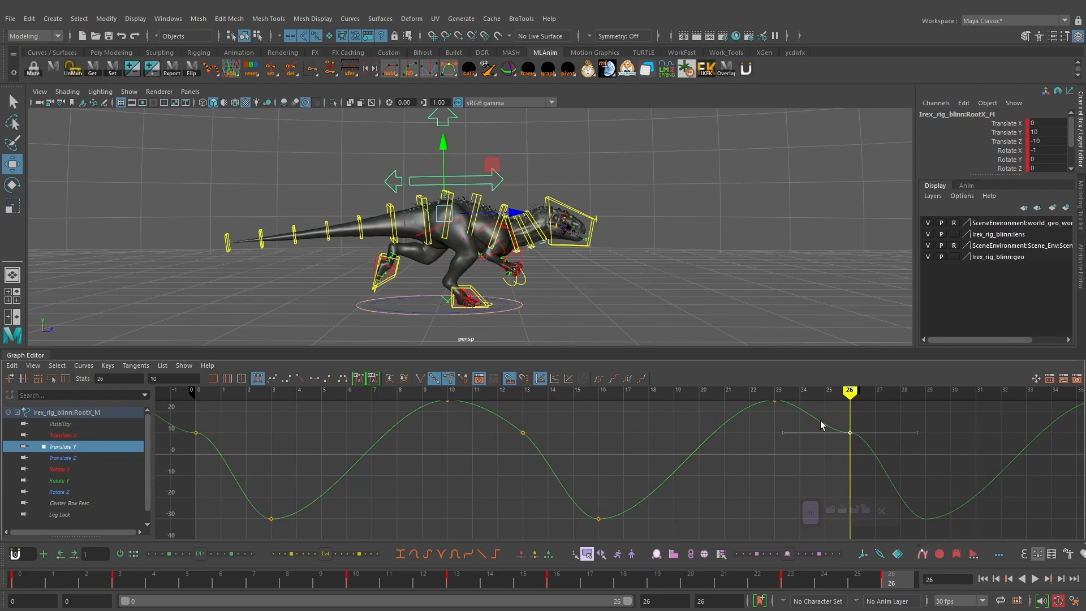
# Step: Tilt the tangent of the root's Translate Y key at frame 26 downward so the curve flows through the loop point
pyautogui.moveTo(265, 397)
pyautogui.mouseDown()
pyautogui.moveTo(225, 397)
pyautogui.moveTo(849, 397)
pyautogui.mouseUp()
pyautogui.moveTo(229, 399)
pyautogui.mouseDown()
pyautogui.moveTo(199, 398)
pyautogui.moveTo(288, 409)
pyautogui.moveTo(196, 400)
pyautogui.mouseUp()
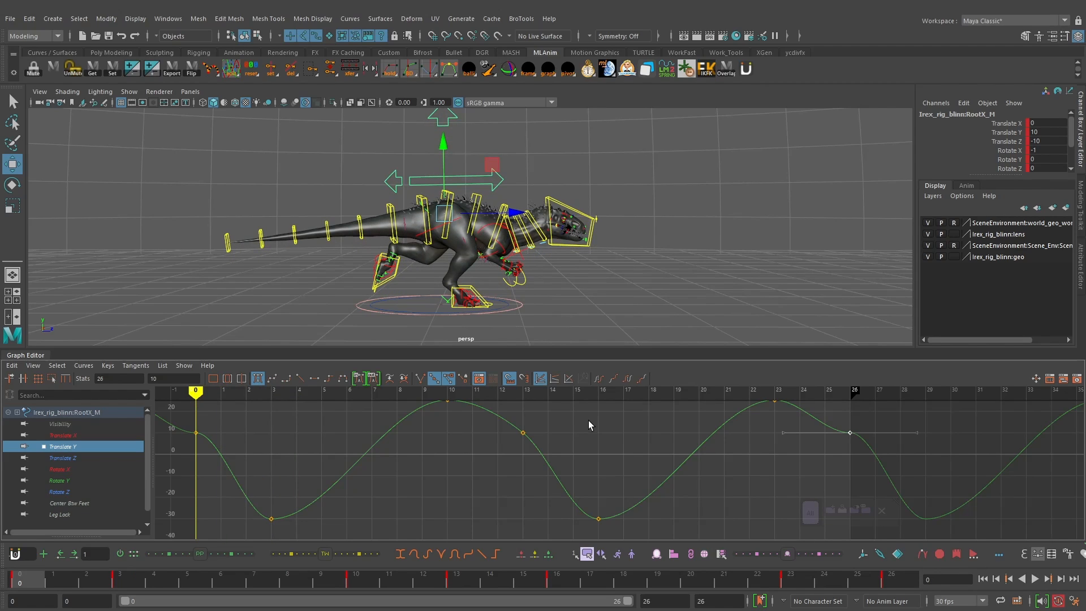
pyautogui.click(195, 433)
pyautogui.moveTo(243, 433); pyautogui.dragTo(242, 485)
pyautogui.keyDown('alt'); pyautogui.moveTo(788, 460); pyautogui.dragTo(787, 478, button='middle'); pyautogui.keyUp('alt')
pyautogui.click(850, 451)
pyautogui.moveTo(809, 484); pyautogui.dragTo(776, 440)
pyautogui.moveTo(761, 477); pyautogui.dragTo(791, 445, button='middle')
# Step: Tilt the tangent of the root's Translate Y key at frame 0 downward to match the slope at frame 26
pyautogui.click(196, 452)
pyautogui.moveTo(253, 481); pyautogui.dragTo(224, 516)
pyautogui.moveTo(263, 478); pyautogui.dragTo(286, 478, button='middle')
pyautogui.keyDown('alt'); pyautogui.moveTo(390, 481); pyautogui.dragTo(408, 458, button='middle'); pyautogui.keyUp('alt')
# Step: Compare the dinosaur's poses and the low Translate Y keys at frames 3 and 16
pyautogui.moveTo(355, 471); pyautogui.dragTo(275, 539)
pyautogui.click(289, 392)
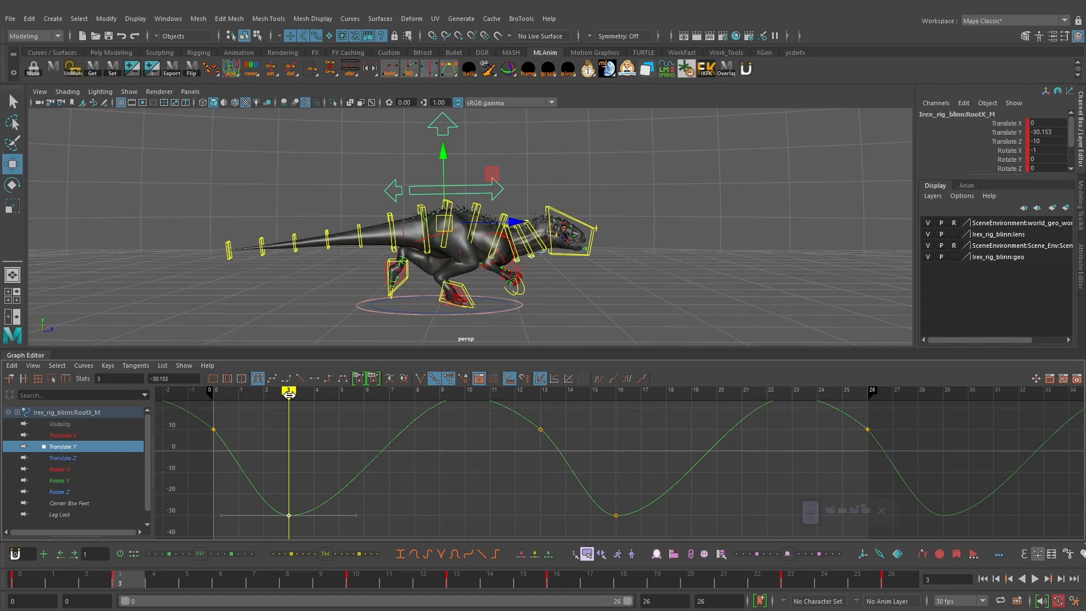
pyautogui.click(624, 391)
pyautogui.moveTo(632, 490); pyautogui.dragTo(592, 531)
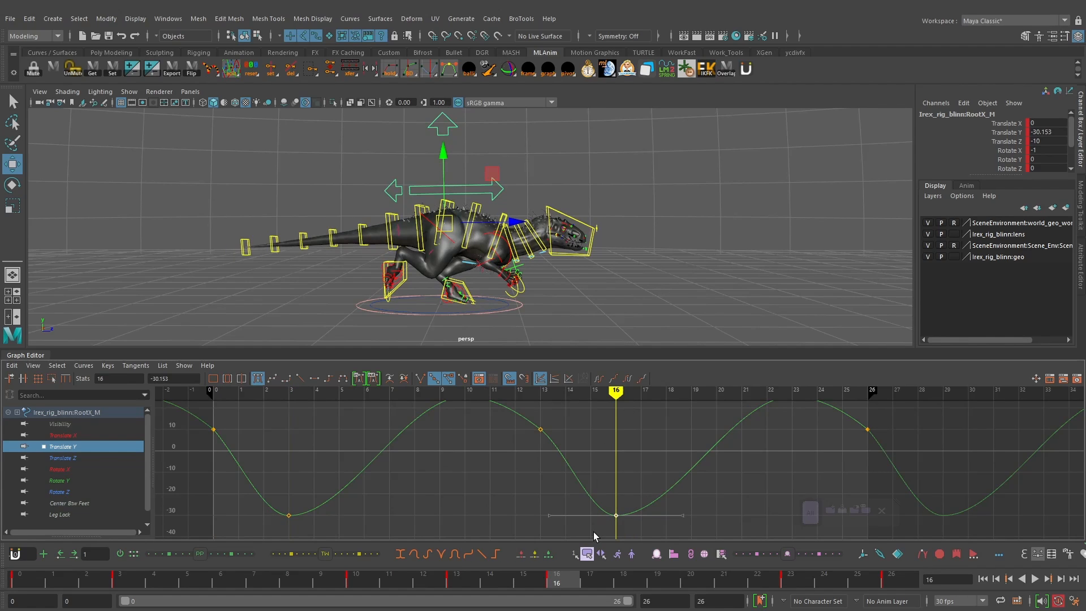
pyautogui.moveTo(261, 533); pyautogui.dragTo(315, 442)
pyautogui.moveTo(314, 394); pyautogui.dragTo(289, 394)
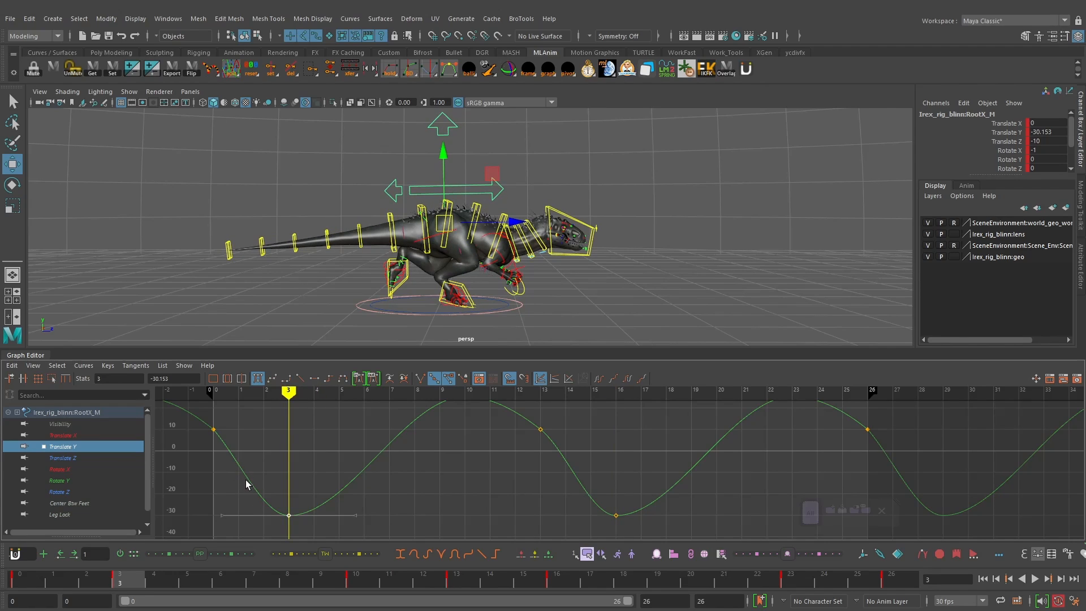
# Step: Break the tangents of the Translate Y key at frame 3 and steepen its incoming tangent for a sharper landing
pyautogui.moveTo(324, 485); pyautogui.dragTo(213, 528)
pyautogui.click(424, 382)
pyautogui.moveTo(258, 500); pyautogui.dragTo(289, 458, button='middle')
pyautogui.keyDown('alt'); pyautogui.moveTo(288, 458); pyautogui.dragTo(355, 460, button='right'); pyautogui.keyUp('alt')
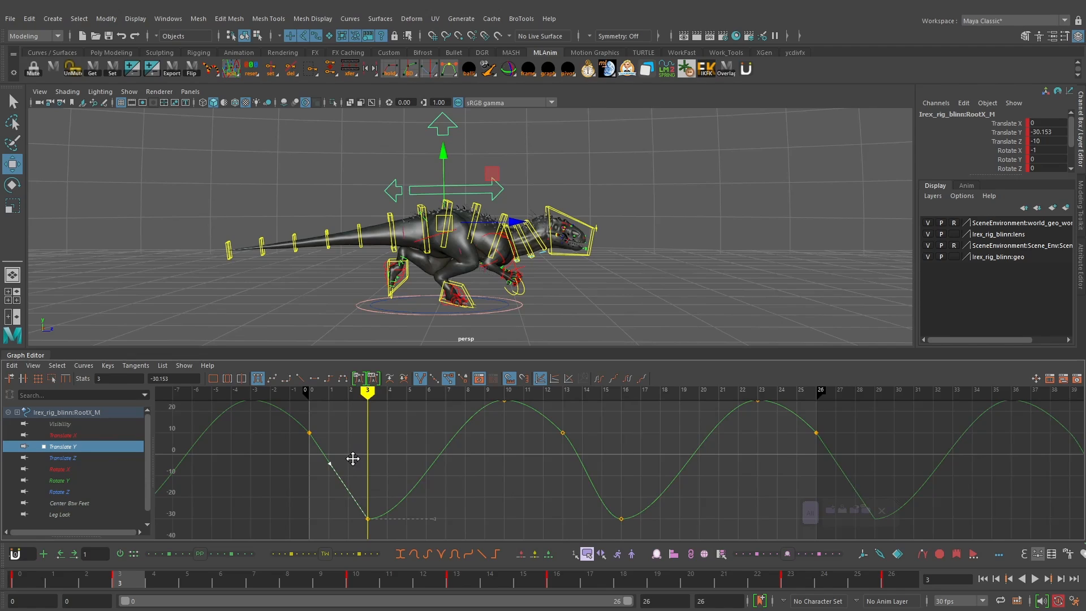
# Step: Break the tangents of the Translate Y key at frame 16 and steepen its incoming tangent like the one at frame 3
pyautogui.click(621, 518)
pyautogui.keyDown('alt'); pyautogui.moveTo(621, 516); pyautogui.dragTo(603, 504, button='middle'); pyautogui.keyUp('alt')
pyautogui.click(420, 378)
pyautogui.click(534, 508)
pyautogui.moveTo(534, 508); pyautogui.dragTo(614, 445, button='middle')
# Step: Adjust the slope of the Translate Y key's tangent at frame 13 and play back the run cycle
pyautogui.click(557, 435)
pyautogui.click(582, 465)
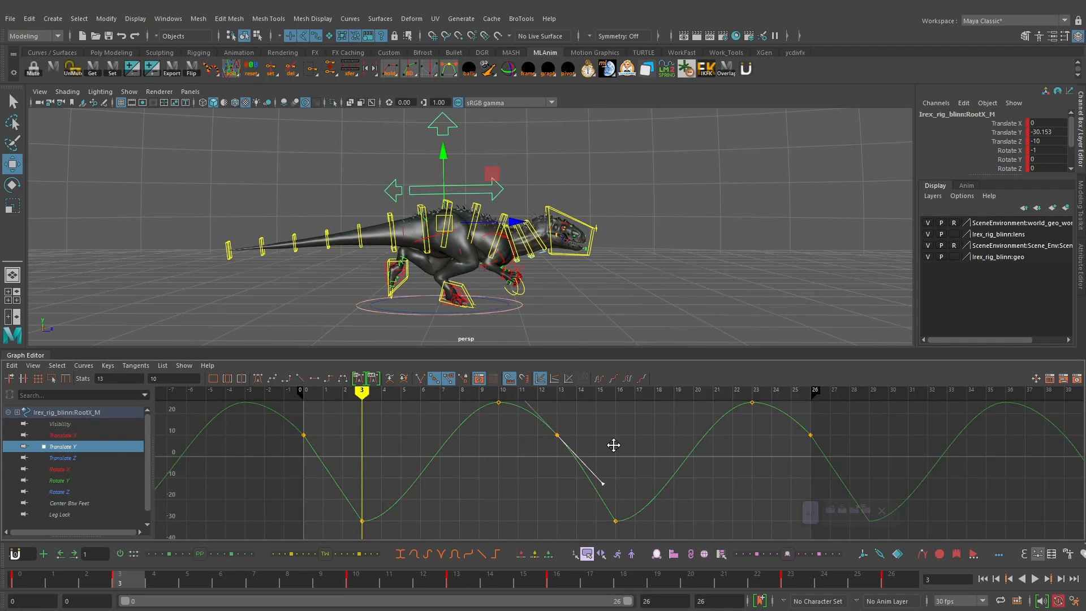
pyautogui.moveTo(647, 457)
pyautogui.keyDown('alt'); pyautogui.keyDown('shift'); pyautogui.mouseDown(button='right')
pyautogui.moveTo(628, 459)
pyautogui.moveTo(641, 461)
pyautogui.mouseUp(button='right'); pyautogui.keyUp('shift'); pyautogui.keyUp('alt')
pyautogui.keyDown('alt'); pyautogui.moveTo(591, 458); pyautogui.dragTo(600, 462, button='middle'); pyautogui.keyUp('alt')
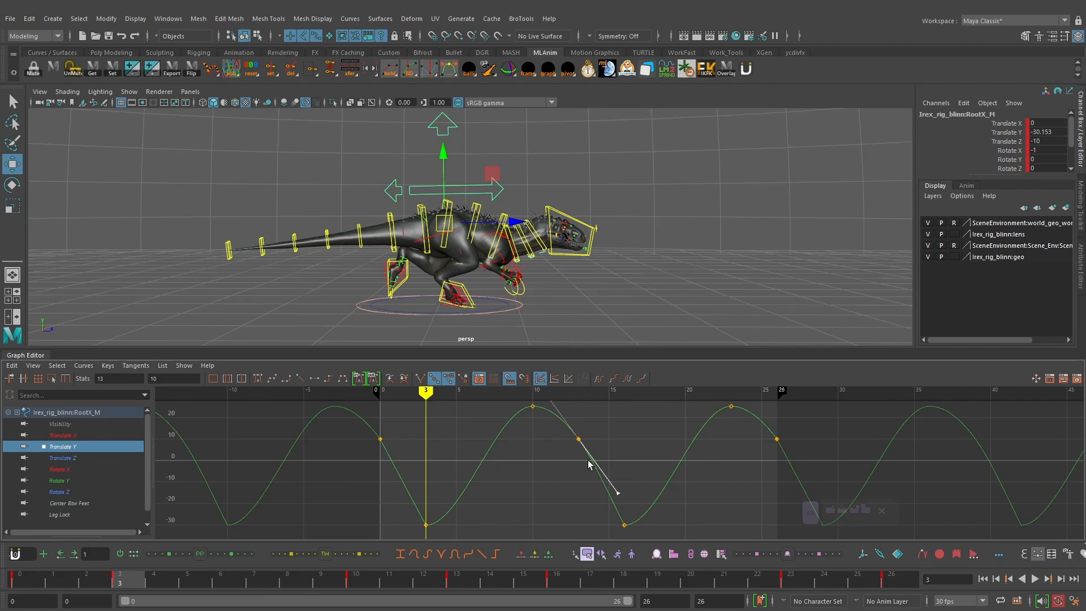
pyautogui.hotkey('alt', 'v')
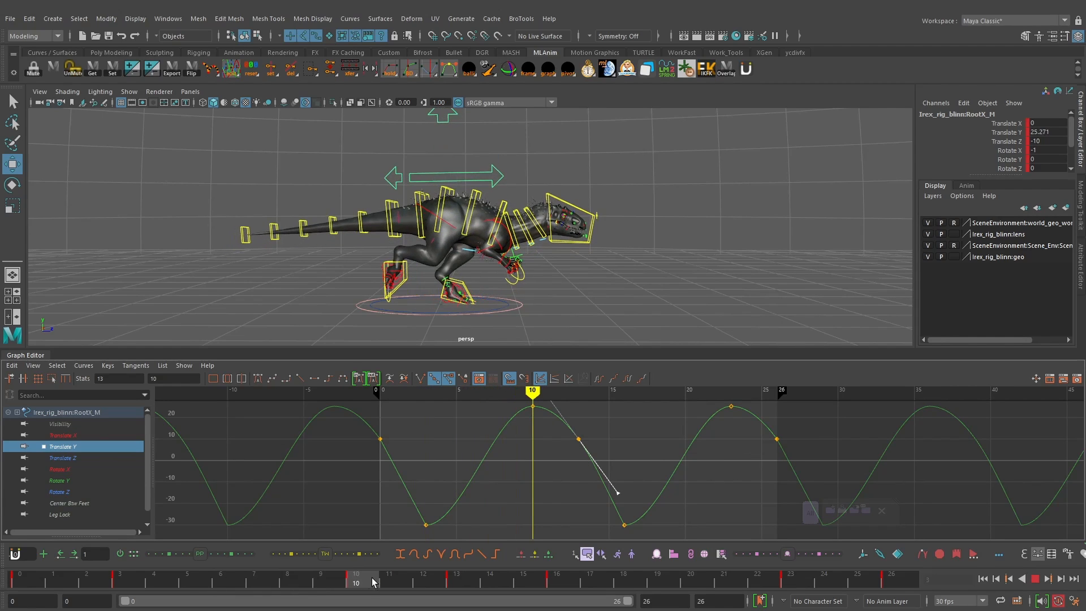
pyautogui.moveTo(412, 571); pyautogui.dragTo(115, 590)
# Step: Key all rig controls at frame 7
pyautogui.moveTo(40, 591); pyautogui.dragTo(254, 591)
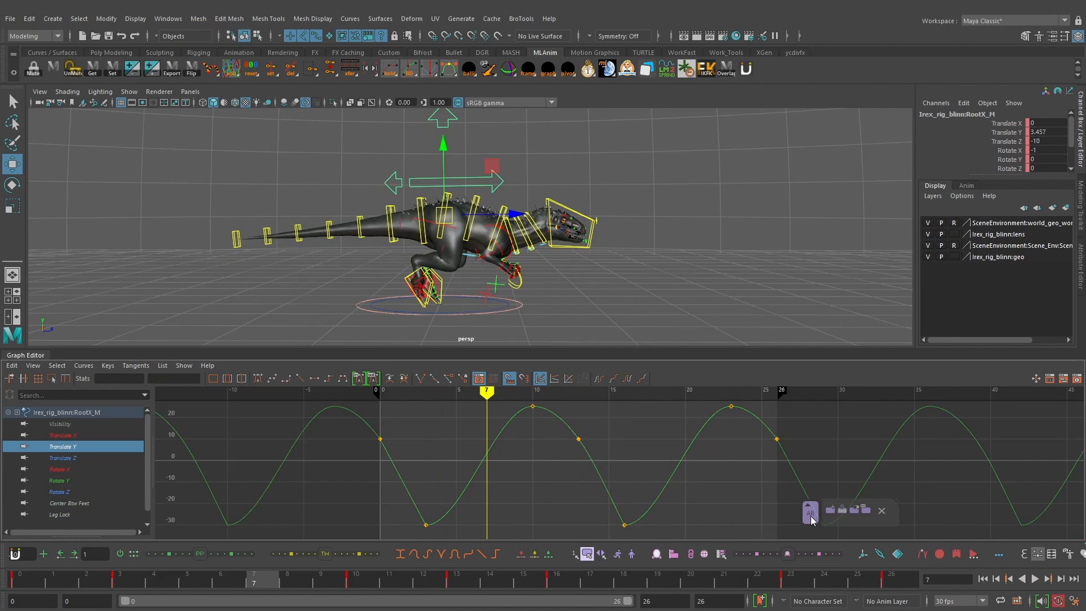
pyautogui.click(810, 517)
pyautogui.press('s')
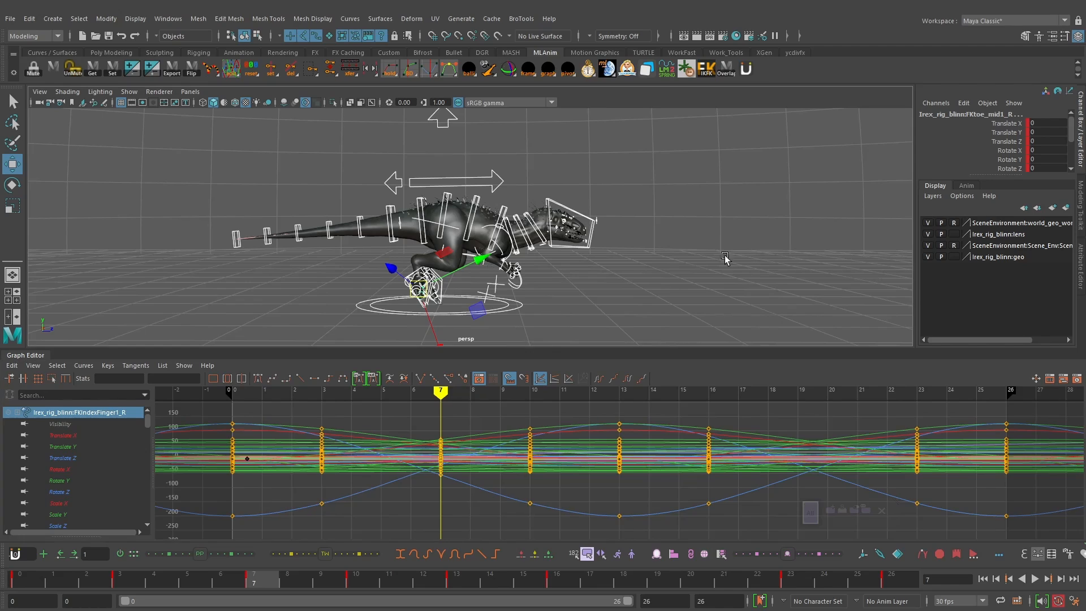
# Step: Raise the root control's Translate Y key at frame 7 to 7.896 and adjust its tangent
pyautogui.click(67, 445)
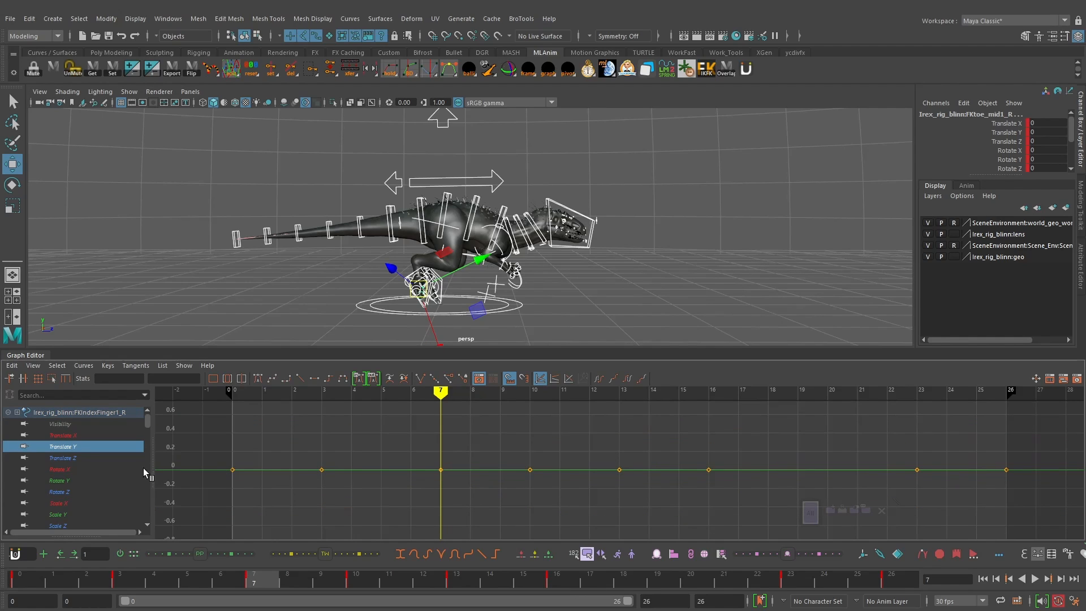
pyautogui.moveTo(500, 444); pyautogui.dragTo(417, 495)
pyautogui.press('f')
pyautogui.click(460, 179)
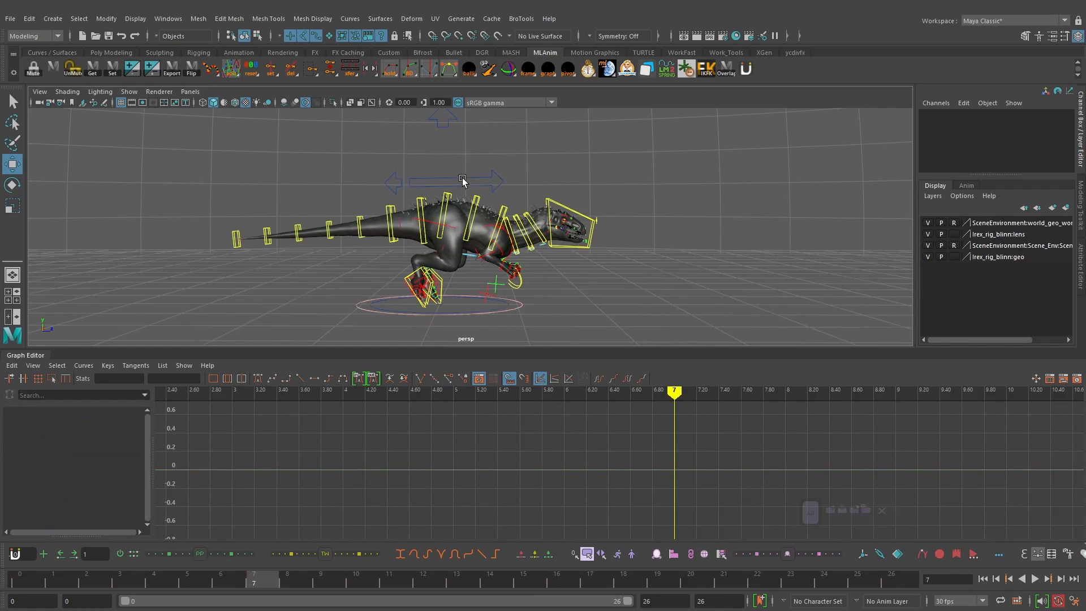
pyautogui.click(71, 446)
pyautogui.moveTo(412, 437); pyautogui.dragTo(474, 488)
pyautogui.keyDown('alt'); pyautogui.moveTo(597, 493); pyautogui.dragTo(566, 471, button='right'); pyautogui.keyUp('alt')
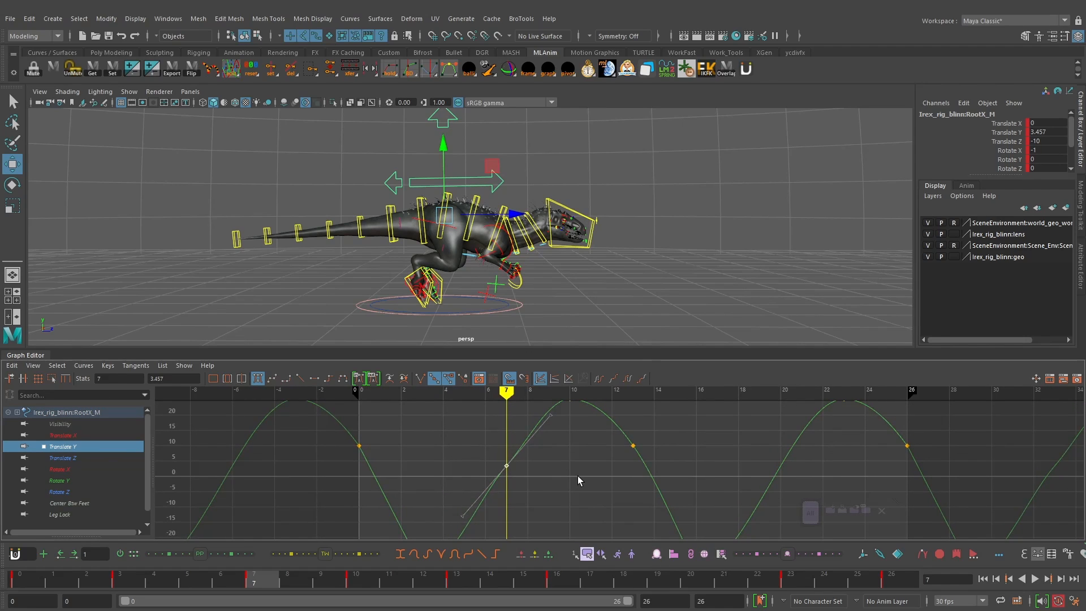
pyautogui.scroll(-3, 576, 474)
pyautogui.keyDown('shift'); pyautogui.moveTo(588, 470); pyautogui.dragTo(588, 458, button='middle'); pyautogui.keyUp('shift')
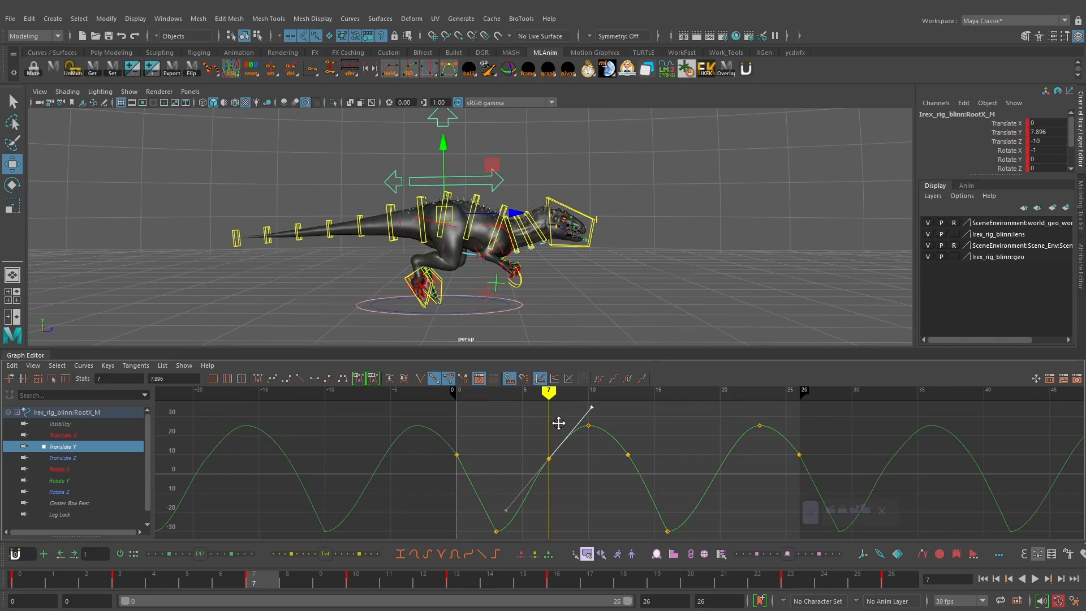
pyautogui.keyDown('alt'); pyautogui.moveTo(559, 423); pyautogui.dragTo(479, 407, button='middle'); pyautogui.keyUp('alt')
pyautogui.click(480, 408)
# Step: Key all rig controls at frame 20
pyautogui.click(690, 582)
pyautogui.click(810, 518)
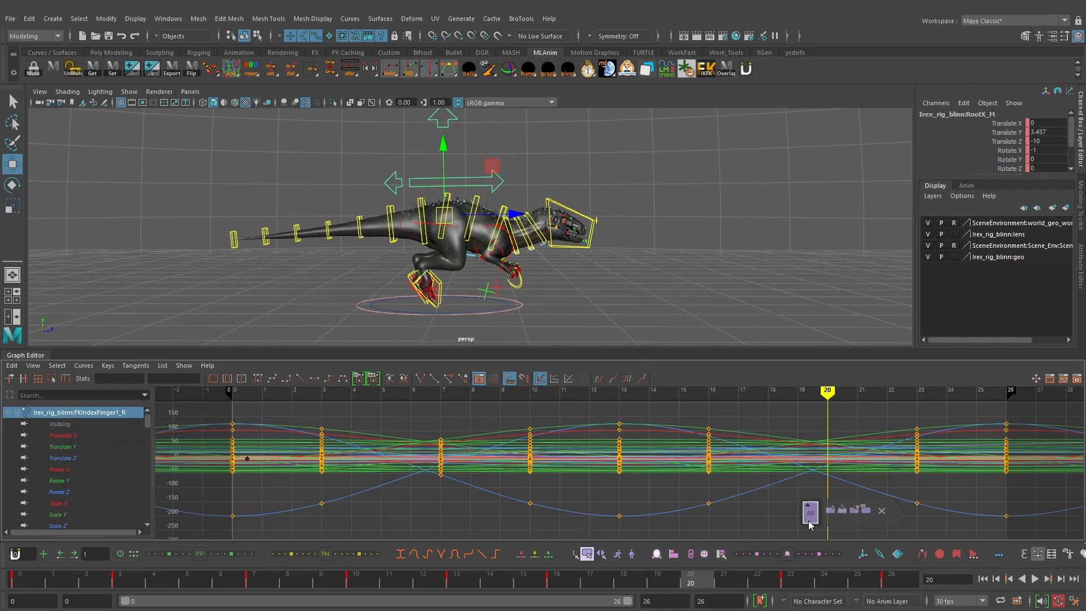
pyautogui.click(474, 190)
# Step: Raise the root control's Translate Y key at frame 20 to match the frame 7 key
pyautogui.click(434, 187)
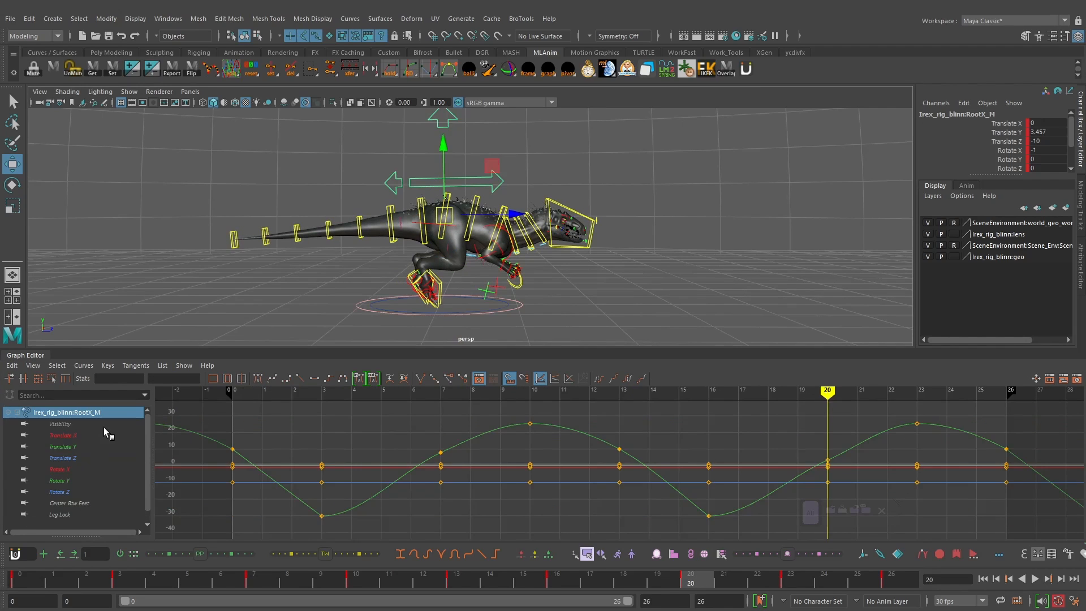
pyautogui.click(74, 446)
pyautogui.keyDown('shift'); pyautogui.moveTo(898, 442); pyautogui.dragTo(898, 437, button='middle'); pyautogui.keyUp('shift')
pyautogui.keyDown('alt'); pyautogui.keyDown('shift'); pyautogui.moveTo(987, 453); pyautogui.dragTo(921, 453, button='right'); pyautogui.keyUp('shift'); pyautogui.keyUp('alt')
pyautogui.keyDown('alt'); pyautogui.keyDown('shift'); pyautogui.moveTo(793, 464); pyautogui.dragTo(792, 441, button='right'); pyautogui.keyUp('shift'); pyautogui.keyUp('alt')
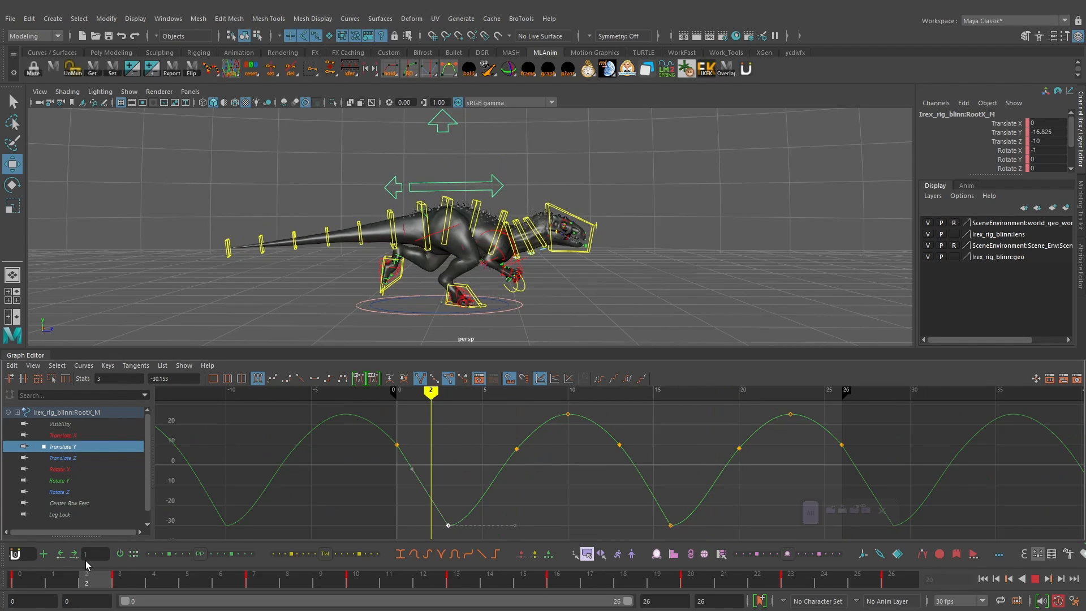
# Step: Play back the run cycle in an enlarged viewport and examine it from both sides and from above
pyautogui.moveTo(86, 565); pyautogui.dragTo(22, 581)
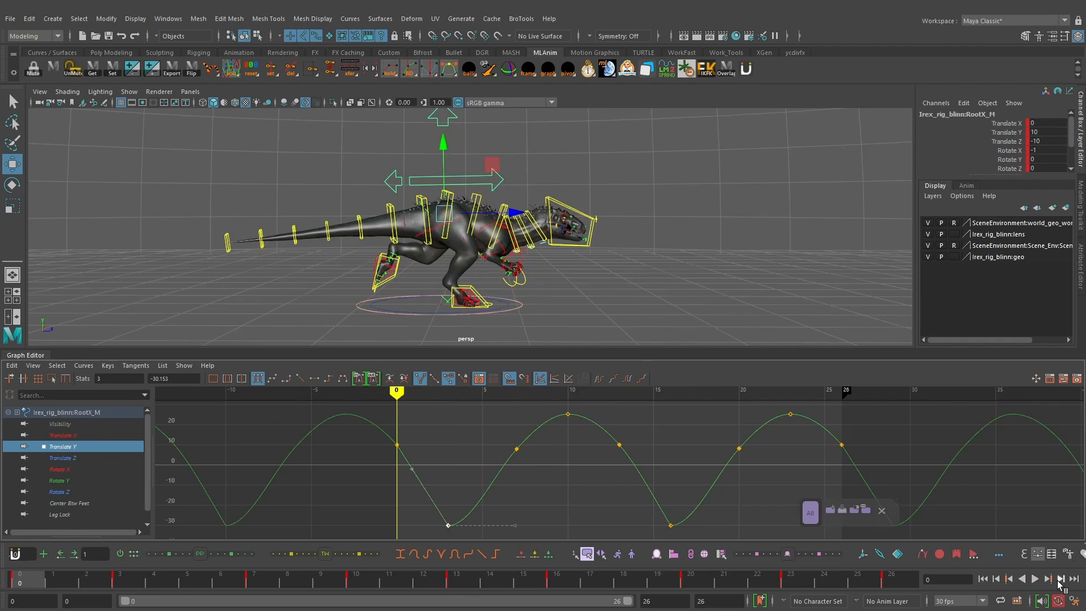
pyautogui.click(1042, 579)
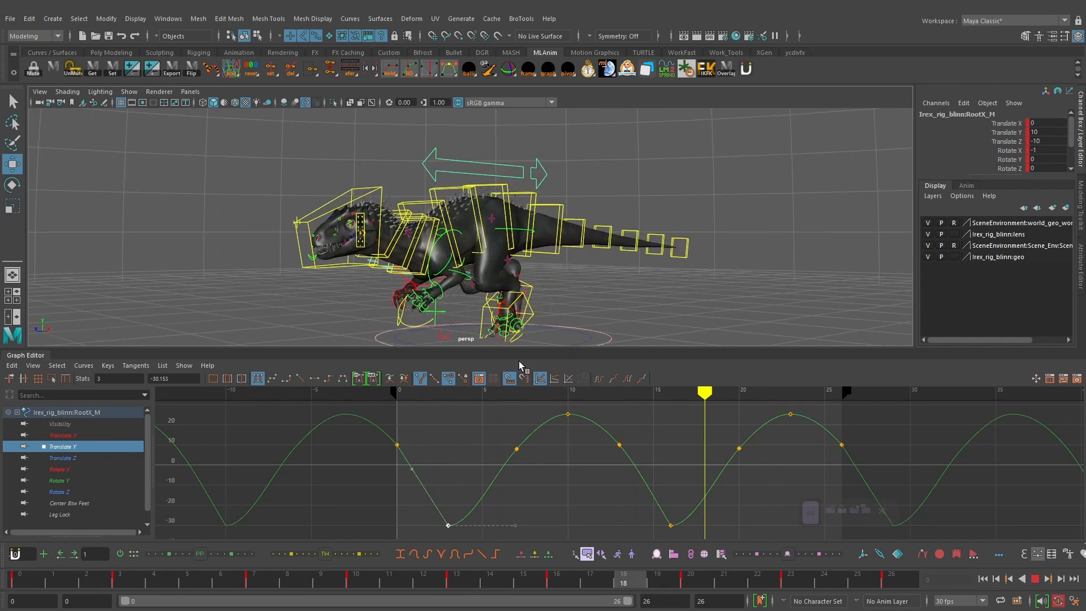
pyautogui.moveTo(530, 354); pyautogui.dragTo(530, 373)
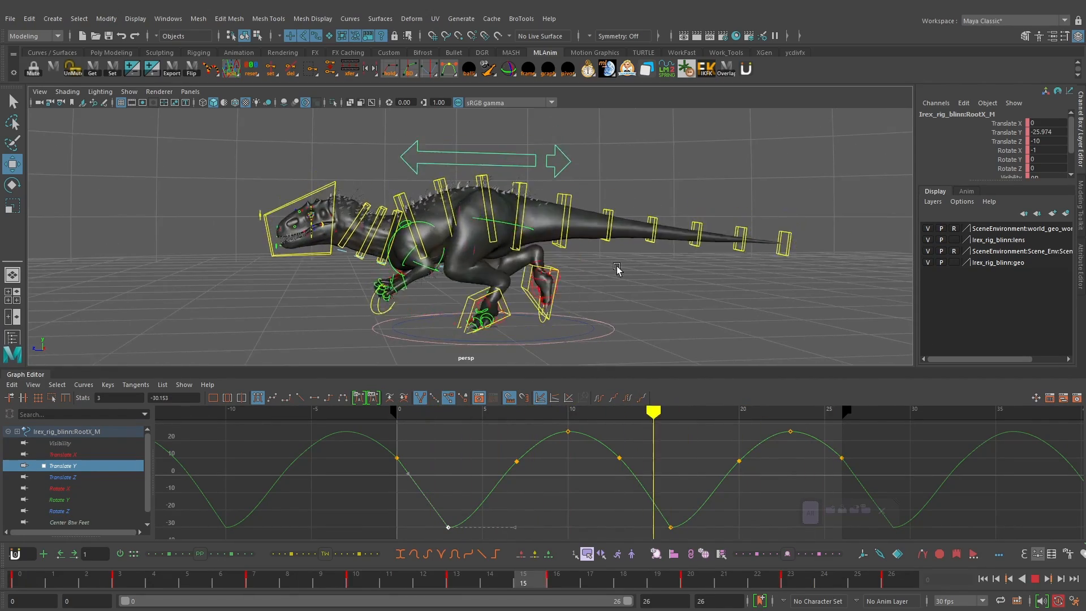
pyautogui.keyDown('alt'); pyautogui.moveTo(623, 162); pyautogui.dragTo(640, 249); pyautogui.keyUp('alt')
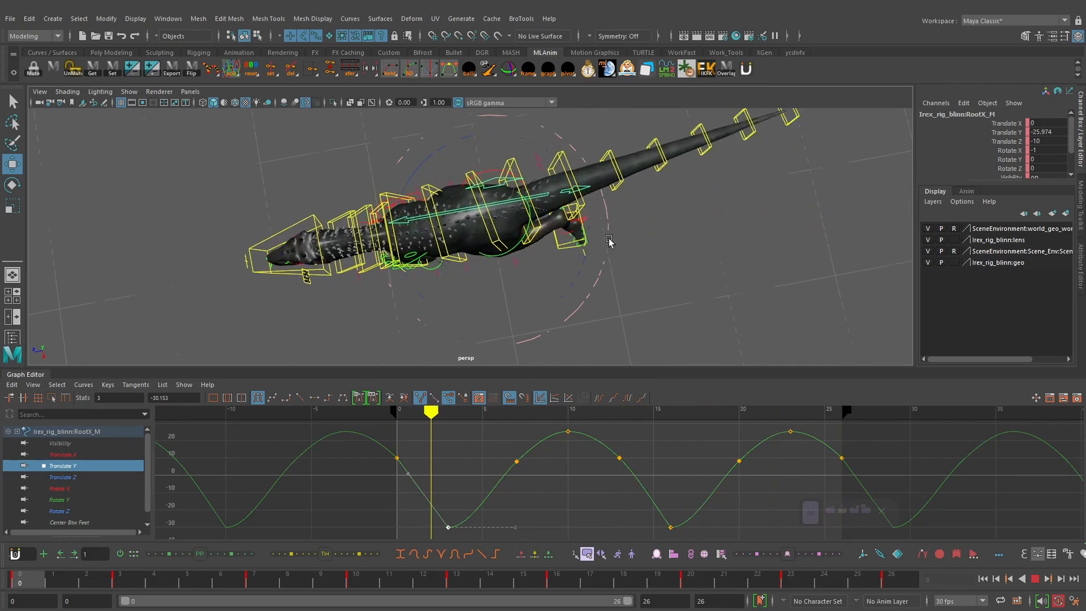
pyautogui.keyDown('alt'); pyautogui.moveTo(506, 249); pyautogui.dragTo(465, 239); pyautogui.keyUp('alt')
pyautogui.keyDown('alt'); pyautogui.moveTo(547, 242); pyautogui.dragTo(680, 276); pyautogui.keyUp('alt')
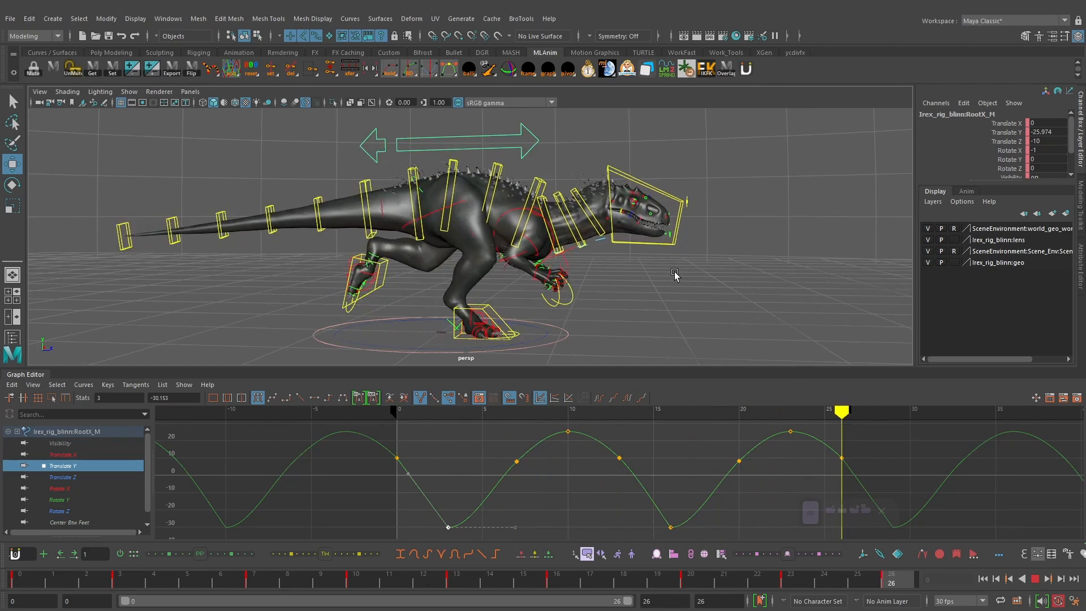
# Step: Raise the root control's lowest Translate Y keys at frames 3 and 16 to about -24.27 and play back the run cycle
pyautogui.moveTo(546, 463); pyautogui.dragTo(514, 455)
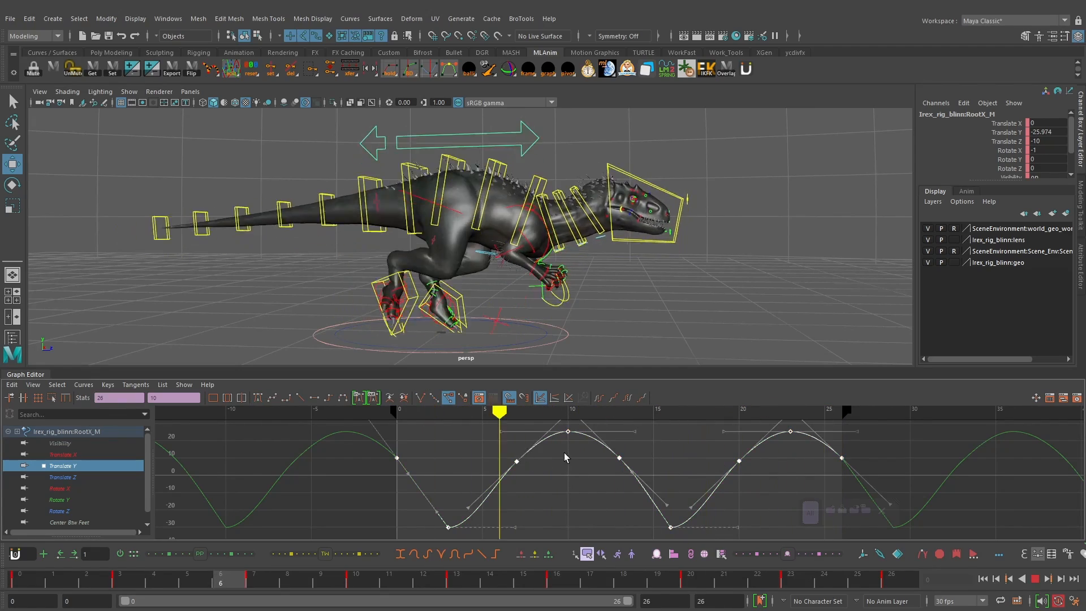
pyautogui.click(1035, 578)
pyautogui.click(569, 490)
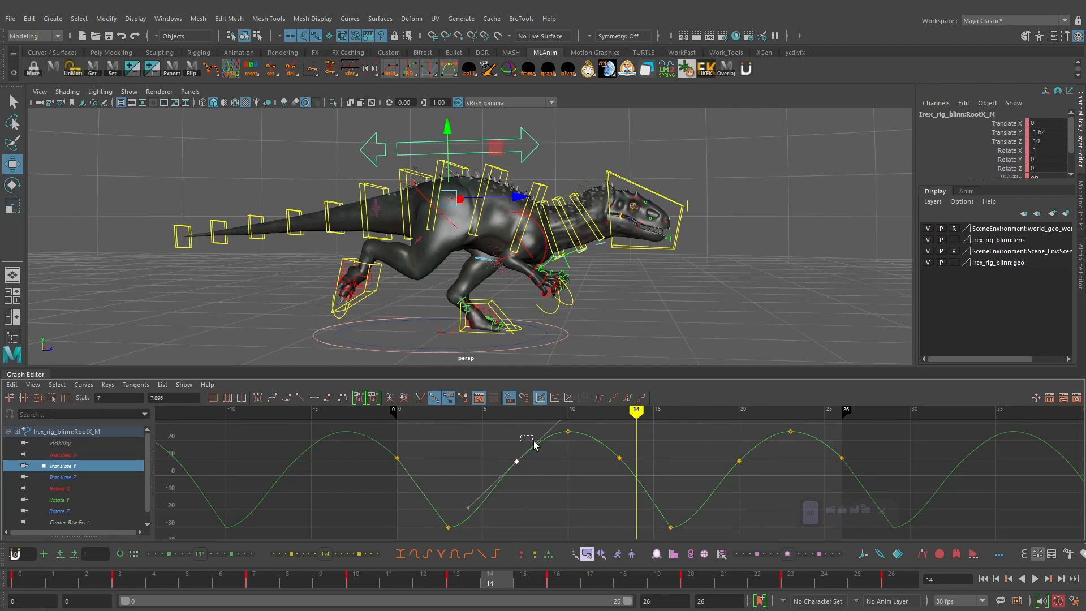
pyautogui.moveTo(614, 410); pyautogui.dragTo(656, 449)
pyautogui.moveTo(687, 505); pyautogui.dragTo(617, 539)
pyautogui.moveTo(657, 411); pyautogui.dragTo(673, 413)
pyautogui.keyDown('shift'); pyautogui.moveTo(692, 491); pyautogui.dragTo(698, 476, button='middle'); pyautogui.keyUp('shift')
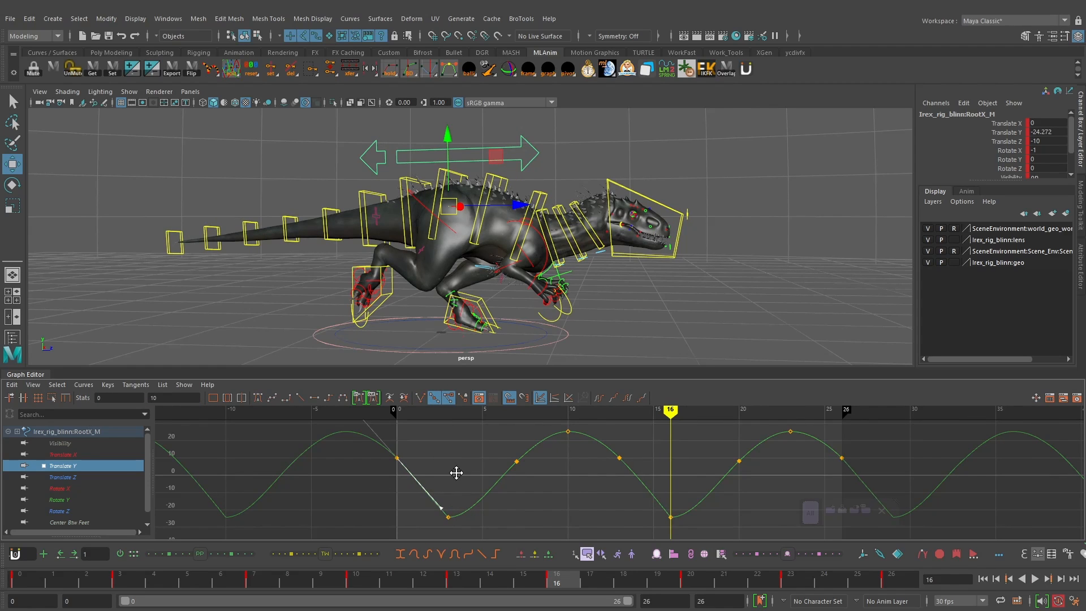
pyautogui.hotkey('alt', 'v')
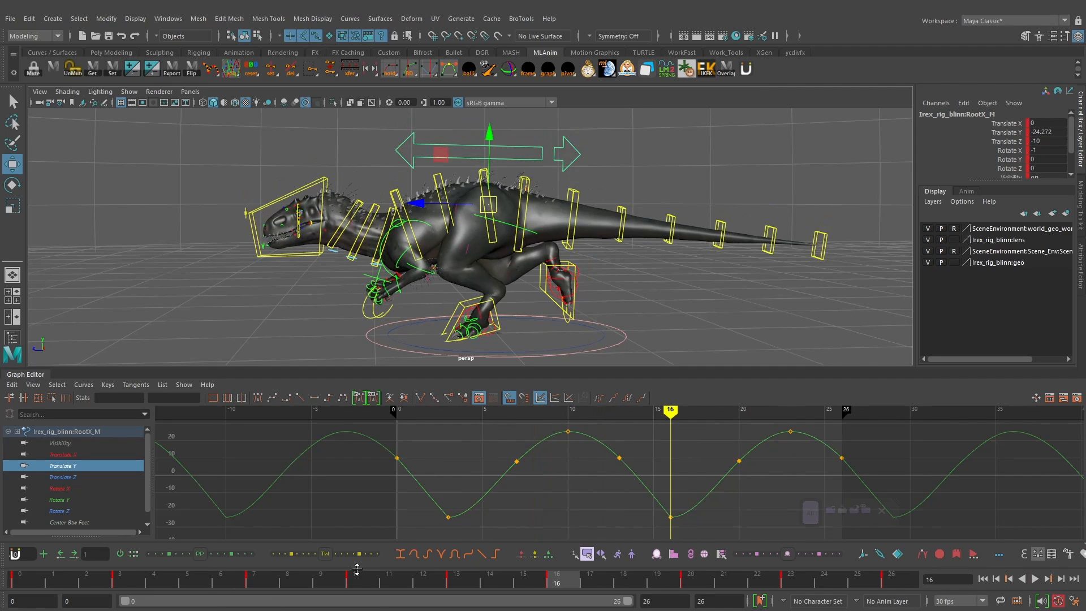
# Step: Try tilting the root control in Rotate X at frame 3, undo the rotation, and scrub through the first frames
pyautogui.click(8, 586)
pyautogui.moveTo(8, 586); pyautogui.dragTo(118, 580)
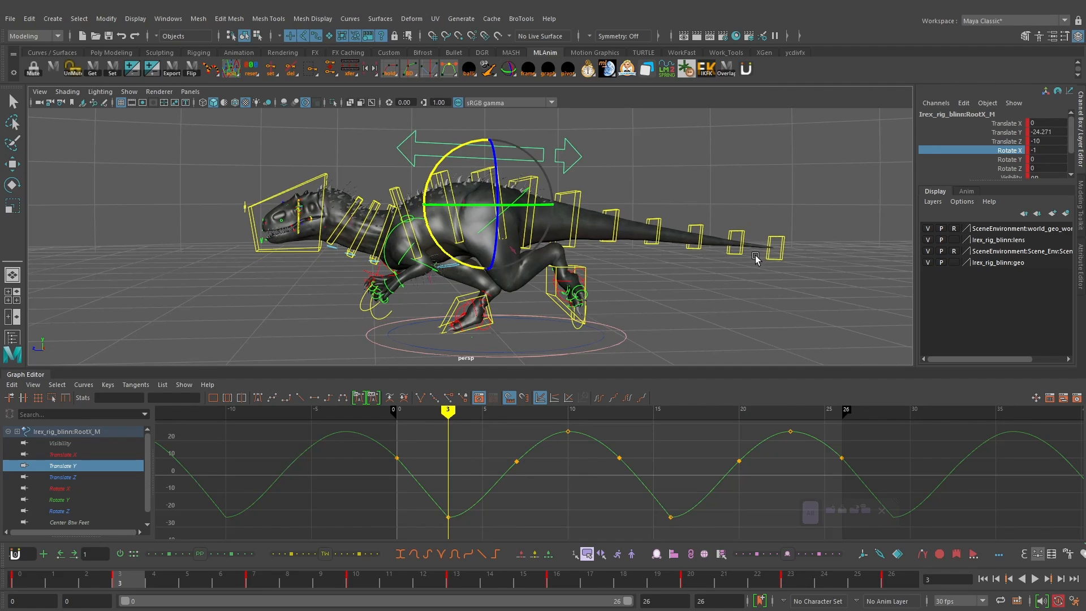
pyautogui.moveTo(759, 257); pyautogui.dragTo(763, 260, button='middle')
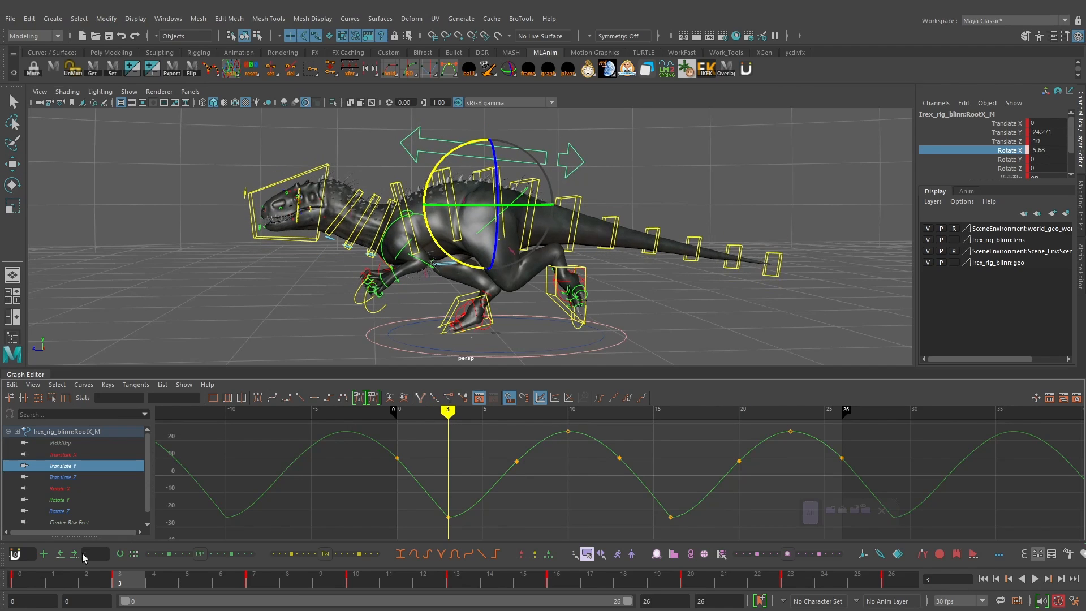
pyautogui.hotkey('ctrl', 'z')
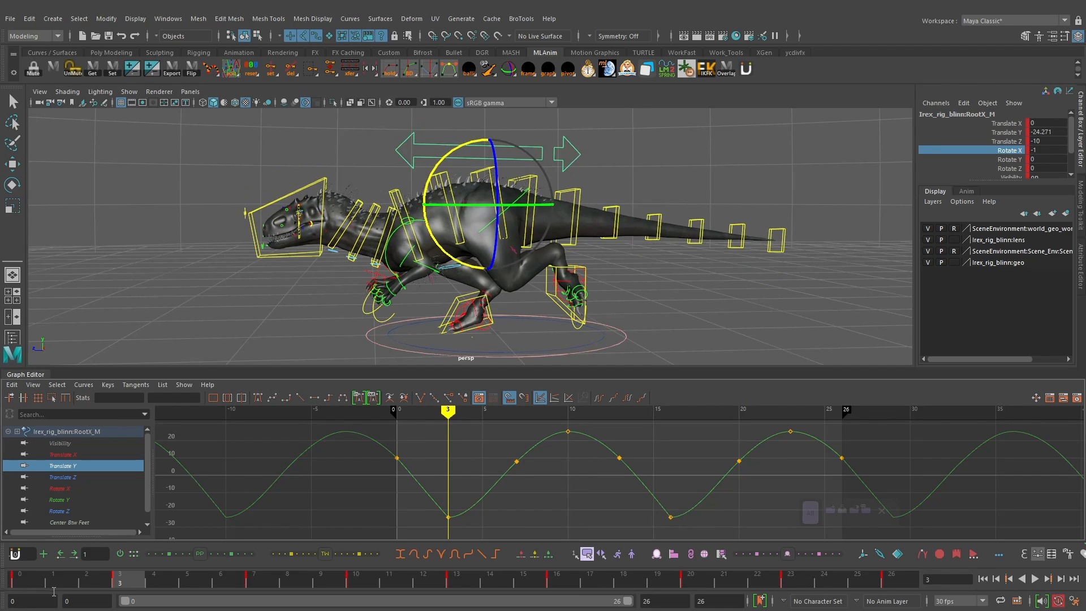
pyautogui.click(31, 586)
pyautogui.moveTo(31, 586); pyautogui.dragTo(322, 579)
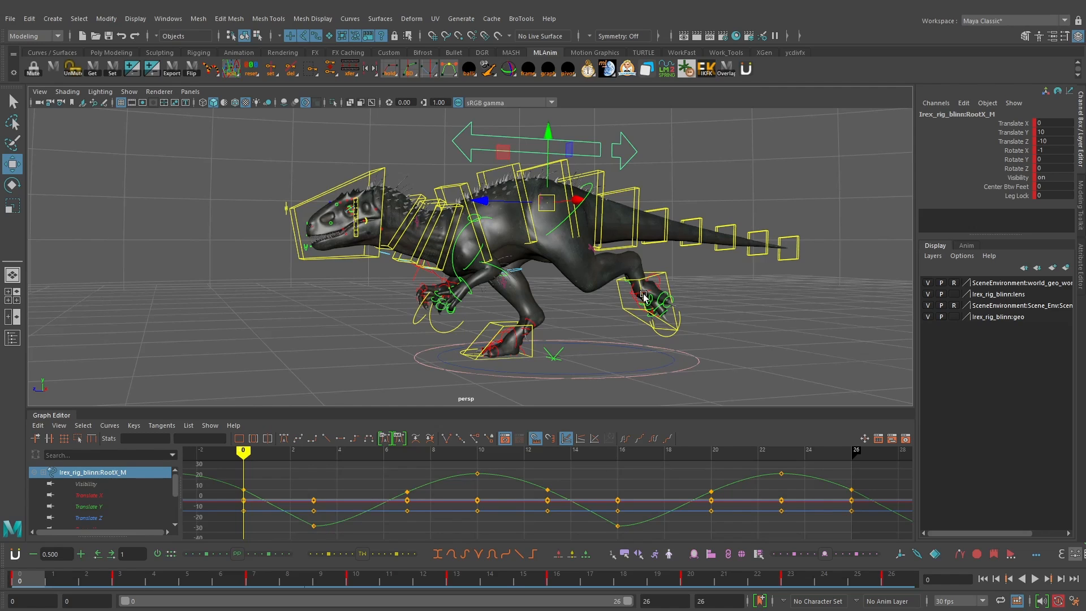
# Step: Play back the run cycle and examine the body's motion from the dinosaur's other side
pyautogui.keyDown('alt'); pyautogui.moveTo(653, 290); pyautogui.dragTo(562, 305); pyautogui.keyUp('alt')
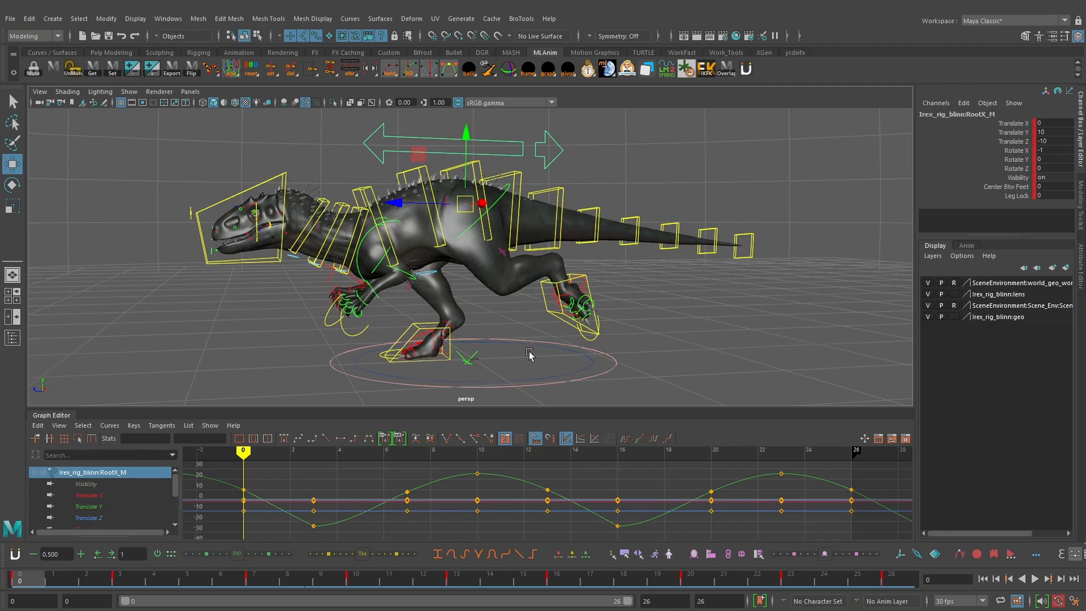
pyautogui.keyDown('alt'); pyautogui.moveTo(544, 359); pyautogui.dragTo(541, 351); pyautogui.keyUp('alt')
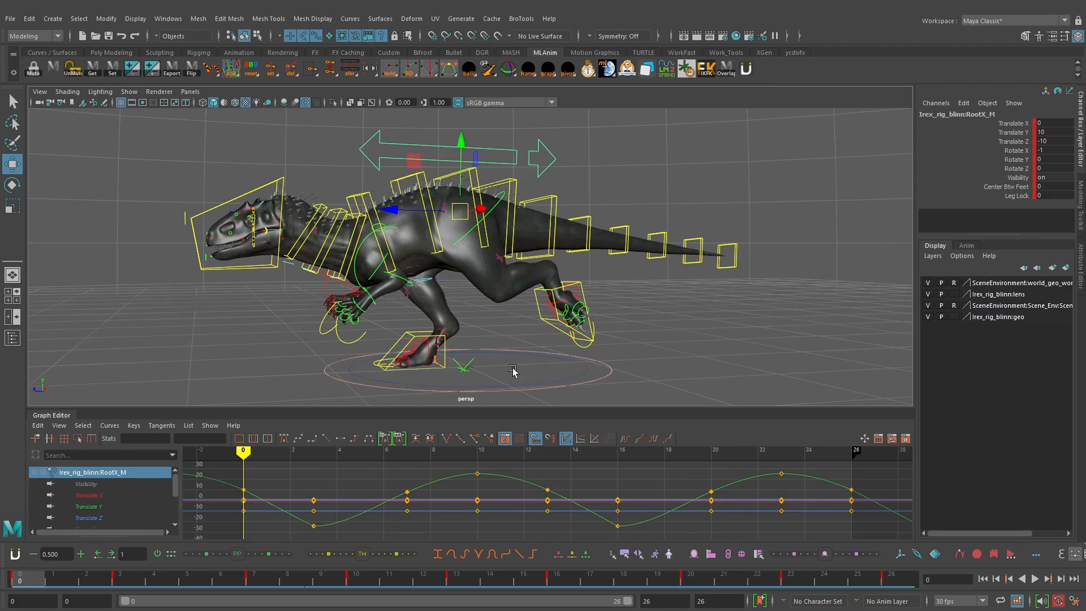
pyautogui.keyDown('alt'); pyautogui.moveTo(514, 367); pyautogui.dragTo(506, 360); pyautogui.keyUp('alt')
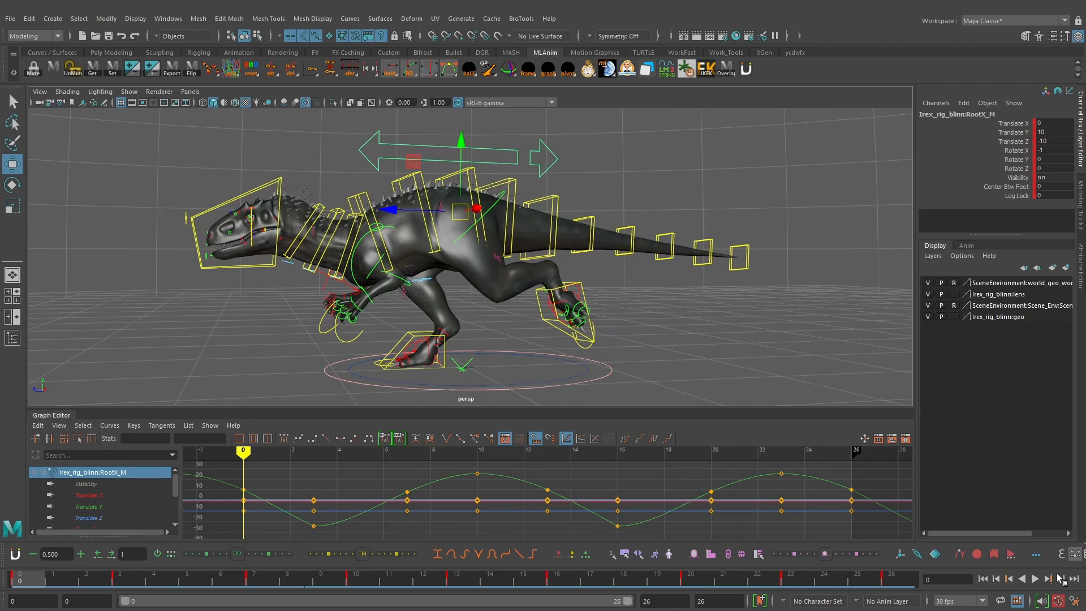
pyautogui.click(1035, 578)
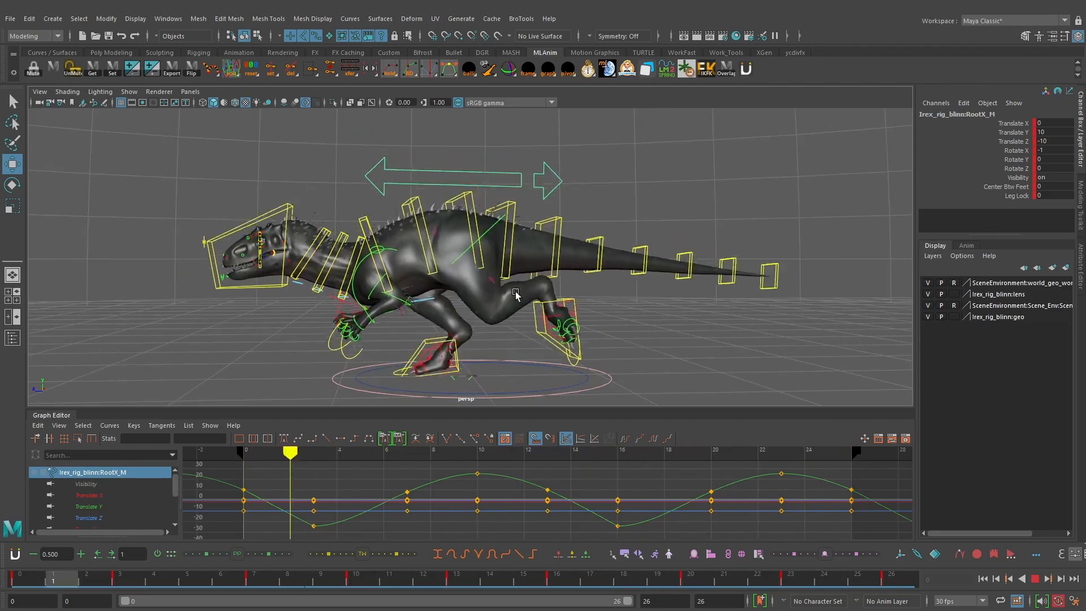
pyautogui.click(1035, 579)
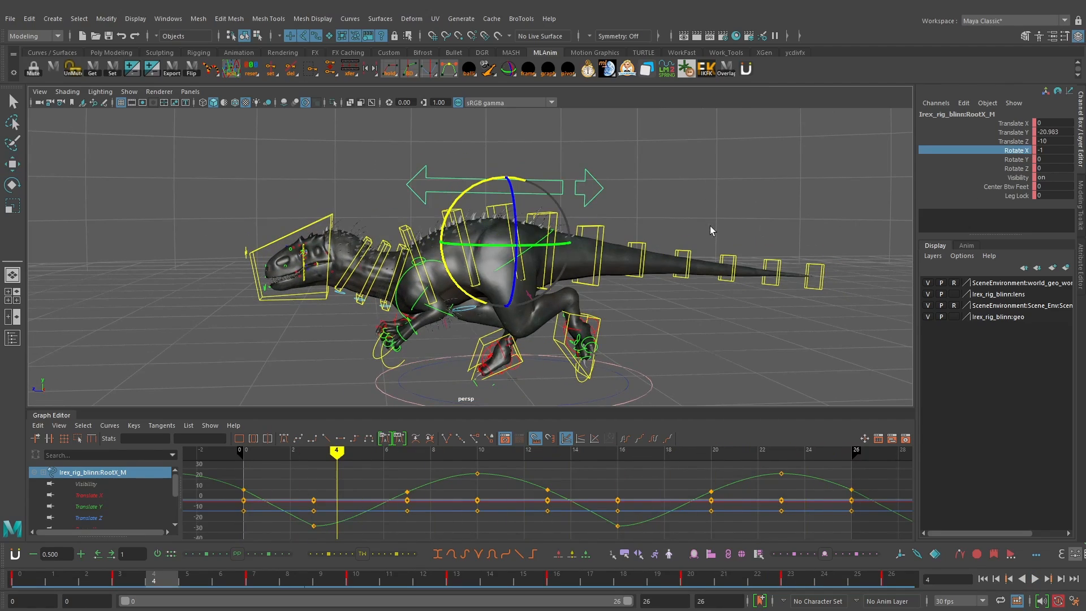
# Step: Undo a test rotation of the root control and isolate its Rotate X curve in an enlarged Graph Editor
pyautogui.moveTo(645, 214); pyautogui.dragTo(611, 273, button='middle')
pyautogui.hotkey('ctrl', 'z')
pyautogui.keyDown('alt'); pyautogui.moveTo(317, 378); pyautogui.dragTo(233, 359, button='middle'); pyautogui.keyUp('alt')
pyautogui.moveTo(162, 407); pyautogui.dragTo(162, 396)
pyautogui.click(94, 516)
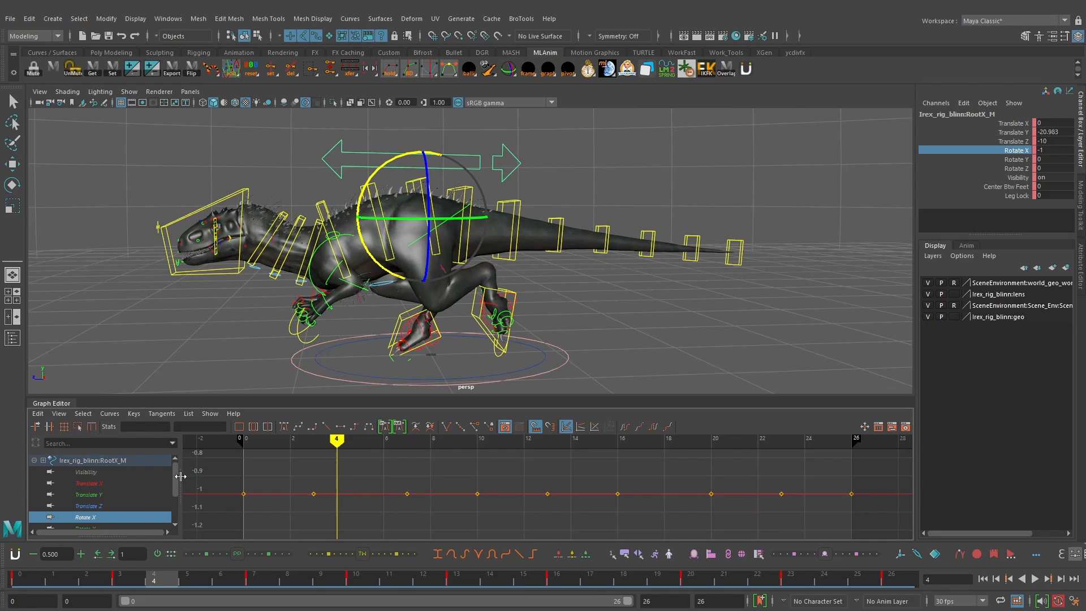
# Step: Tilt the root control forward at frame 7, check the motion, and set its Rotate X to 6
pyautogui.moveTo(21, 577); pyautogui.dragTo(259, 577)
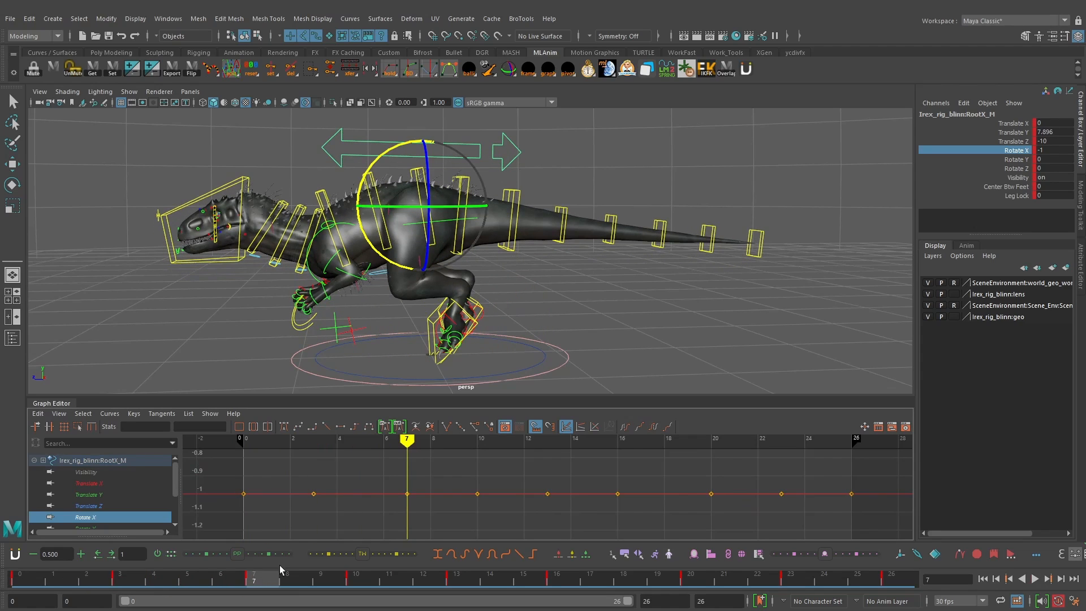
pyautogui.moveTo(616, 291); pyautogui.dragTo(636, 291, button='middle')
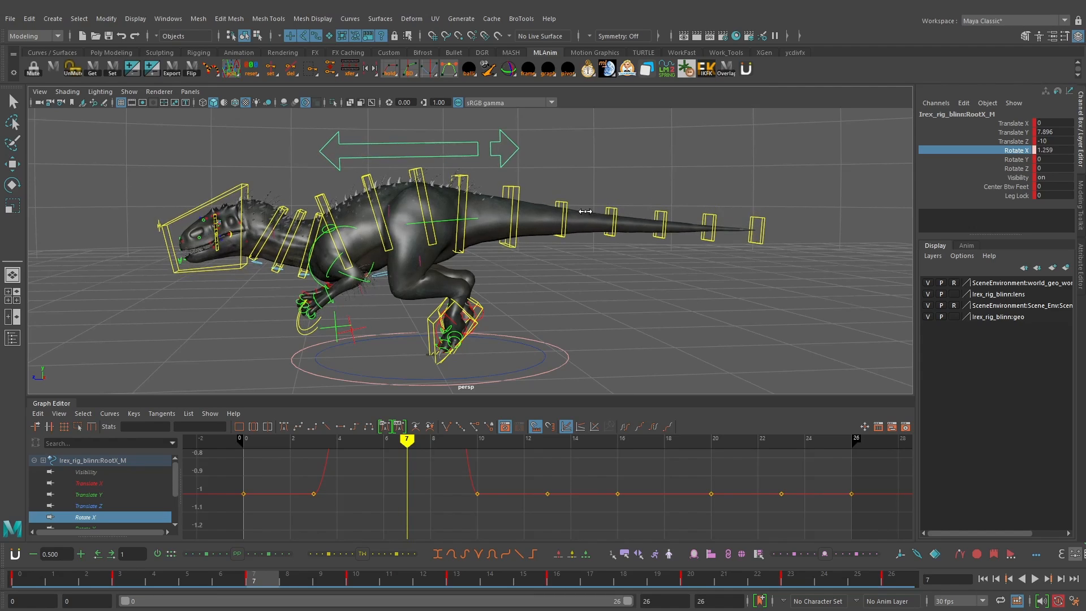
pyautogui.moveTo(593, 211); pyautogui.dragTo(848, 199, button='middle')
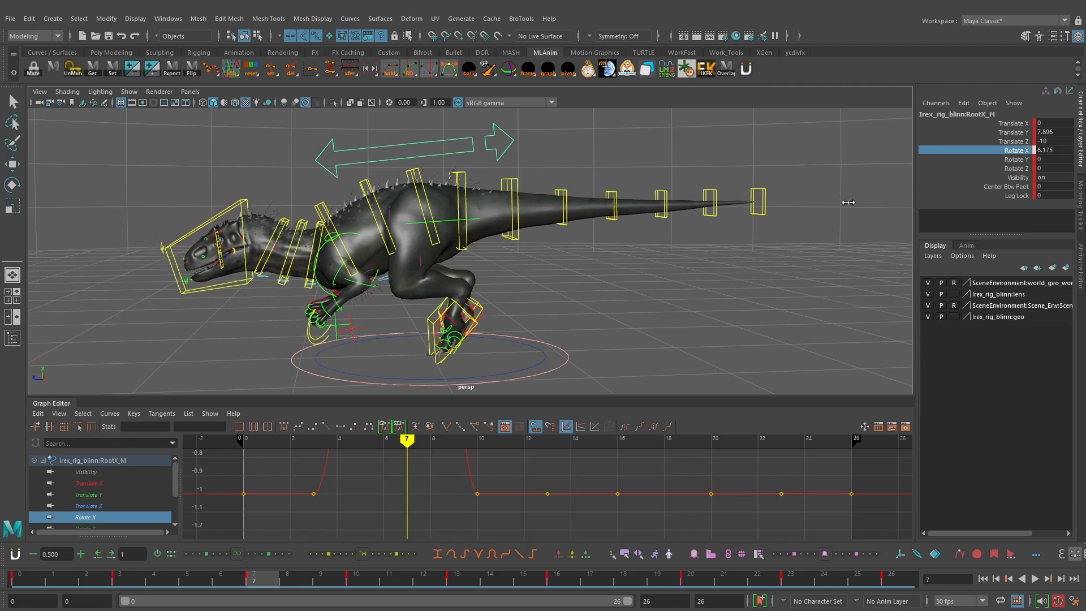
pyautogui.hotkey('alt', 'v')
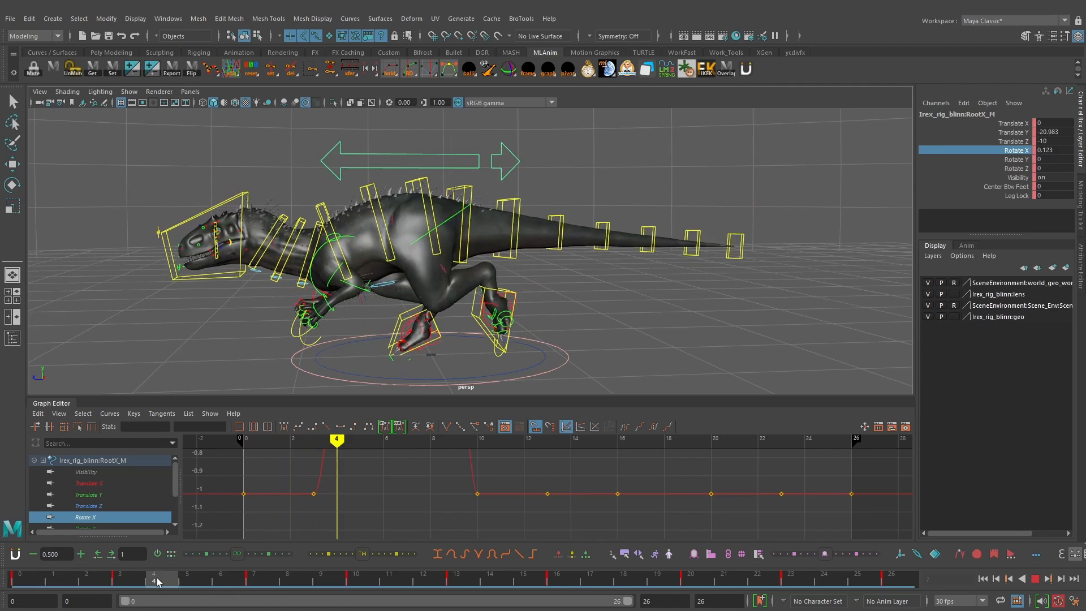
pyautogui.moveTo(294, 587); pyautogui.dragTo(268, 583)
pyautogui.keyDown('alt'); pyautogui.moveTo(581, 307); pyautogui.dragTo(635, 309, button='middle'); pyautogui.keyUp('alt')
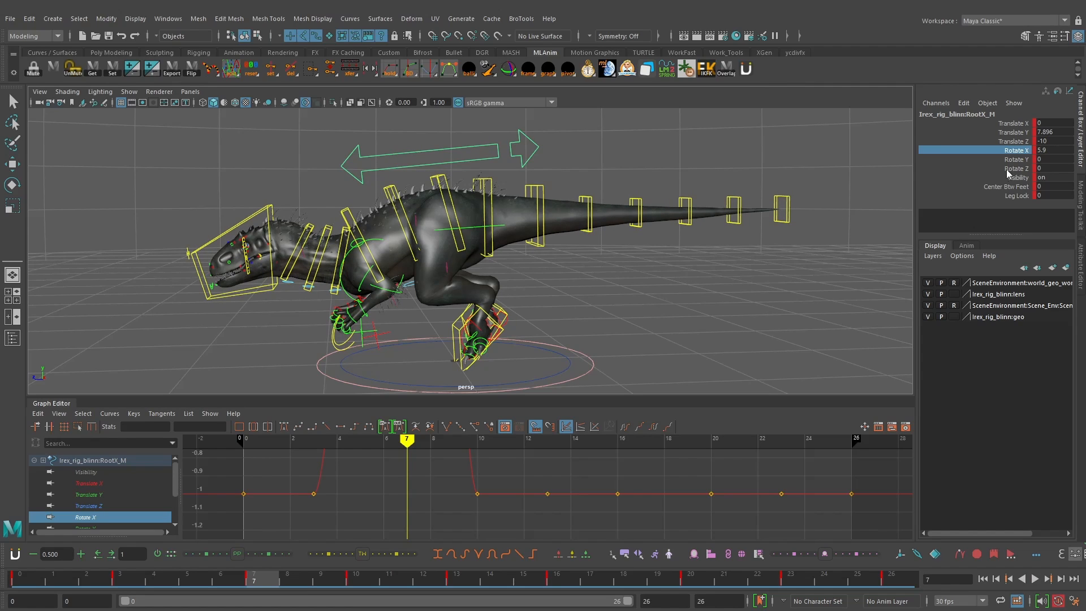
pyautogui.doubleClick(1053, 150)
pyautogui.press('Return')
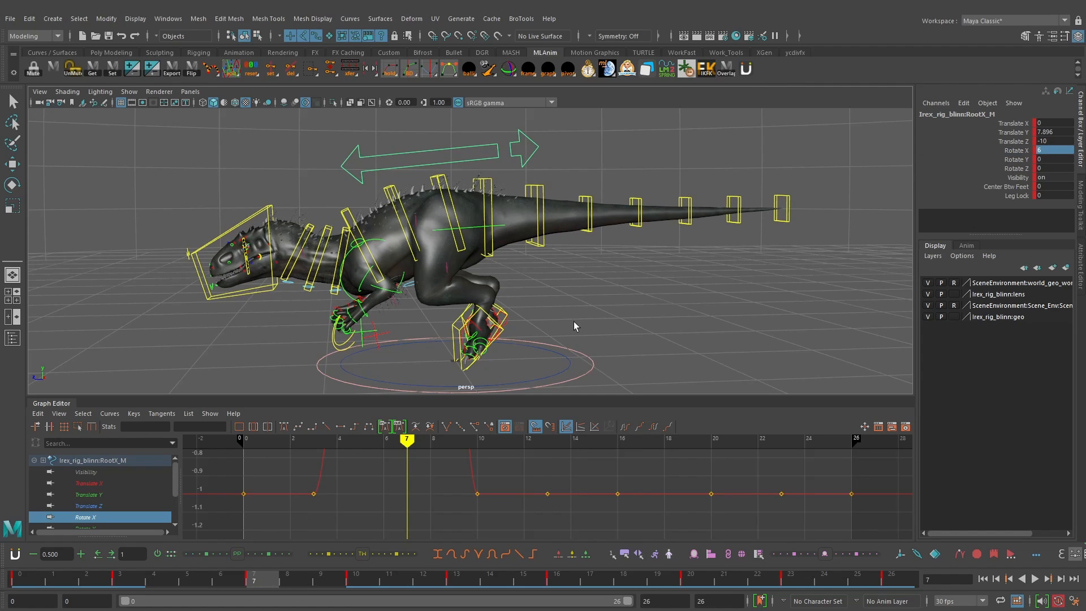
# Step: Delete the root control's Rotate X key at frame 3
pyautogui.moveTo(113, 576); pyautogui.dragTo(119, 577)
pyautogui.scroll(-4, 380, 477)
pyautogui.keyDown('alt'); pyautogui.moveTo(482, 466); pyautogui.dragTo(468, 506, button='middle'); pyautogui.keyUp('alt')
pyautogui.moveTo(468, 506)
pyautogui.keyDown('alt'); pyautogui.keyDown('shift'); pyautogui.mouseDown(button='right')
pyautogui.moveTo(461, 499)
pyautogui.moveTo(477, 508)
pyautogui.mouseUp(button='right'); pyautogui.keyUp('shift'); pyautogui.keyUp('alt')
pyautogui.keyDown('alt'); pyautogui.keyDown('shift'); pyautogui.moveTo(474, 465); pyautogui.dragTo(474, 487, button='right'); pyautogui.keyUp('shift'); pyautogui.keyUp('alt')
pyautogui.scroll(5, 473, 486)
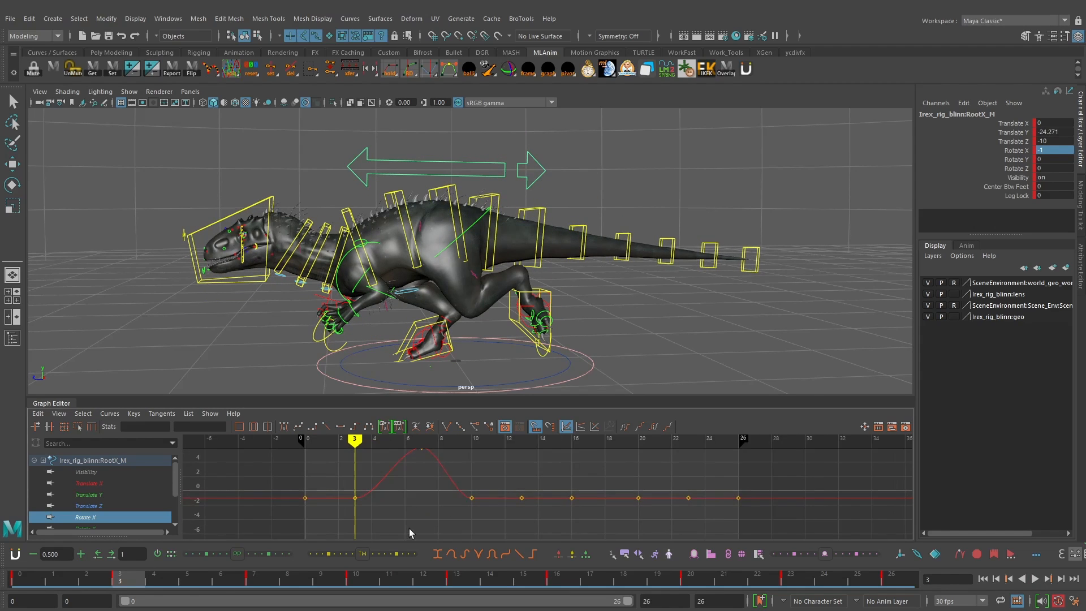
pyautogui.moveTo(410, 532); pyautogui.dragTo(323, 490)
pyautogui.press('w')
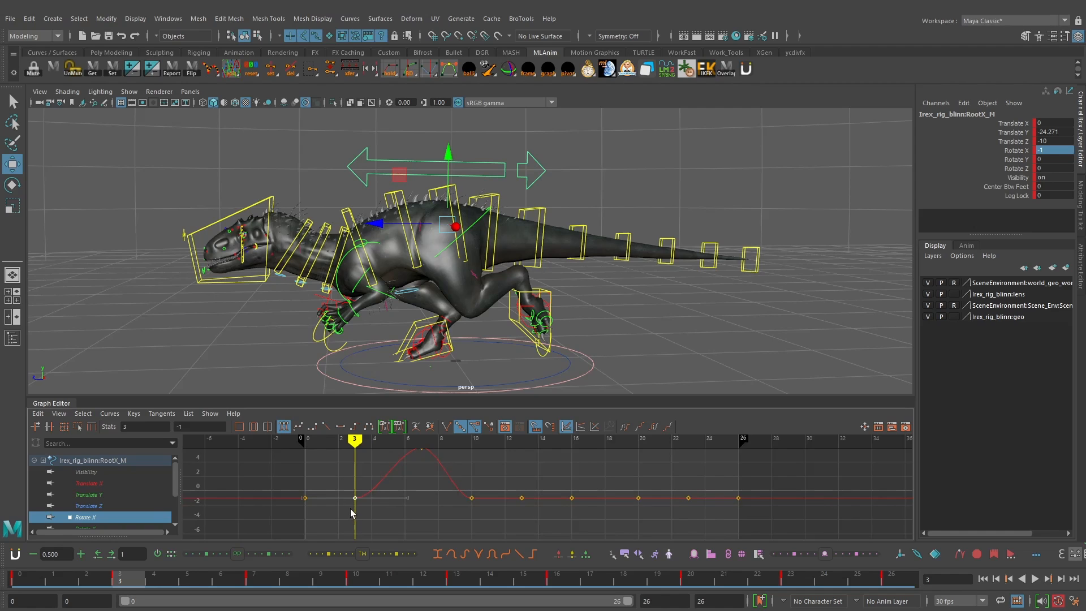
pyautogui.press('Delete')
# Step: Lower the root control's Rotate X key at frame 13 to about -5.88 and play back the motion
pyautogui.moveTo(39, 580)
pyautogui.mouseDown()
pyautogui.moveTo(275, 582)
pyautogui.moveTo(288, 581)
pyautogui.moveTo(86, 582)
pyautogui.moveTo(371, 564)
pyautogui.moveTo(454, 574)
pyautogui.mouseUp()
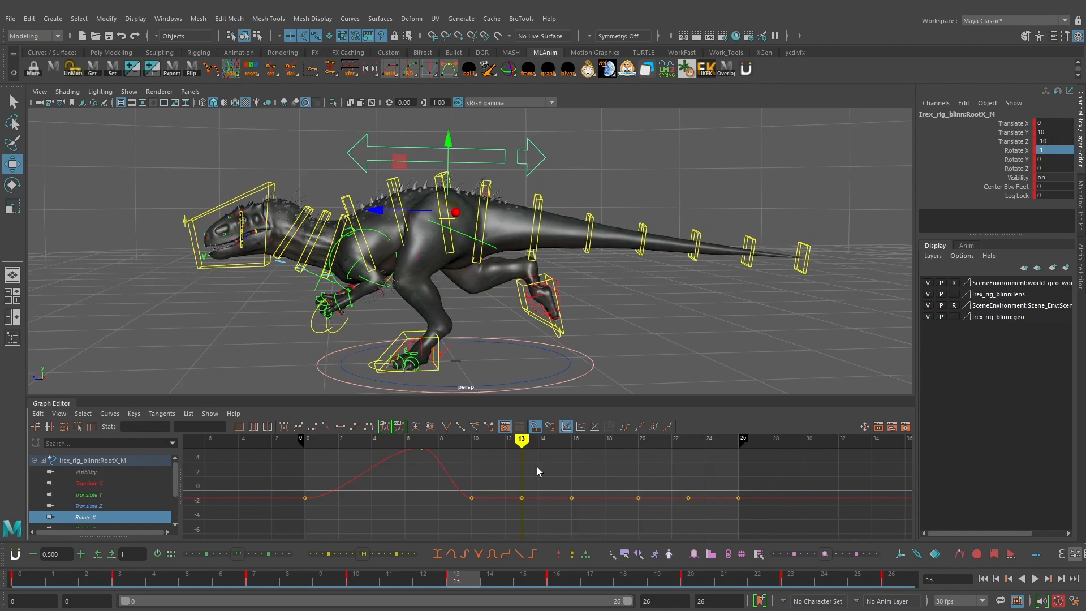
pyautogui.moveTo(537, 467); pyautogui.dragTo(498, 531)
pyautogui.moveTo(339, 577); pyautogui.dragTo(456, 575)
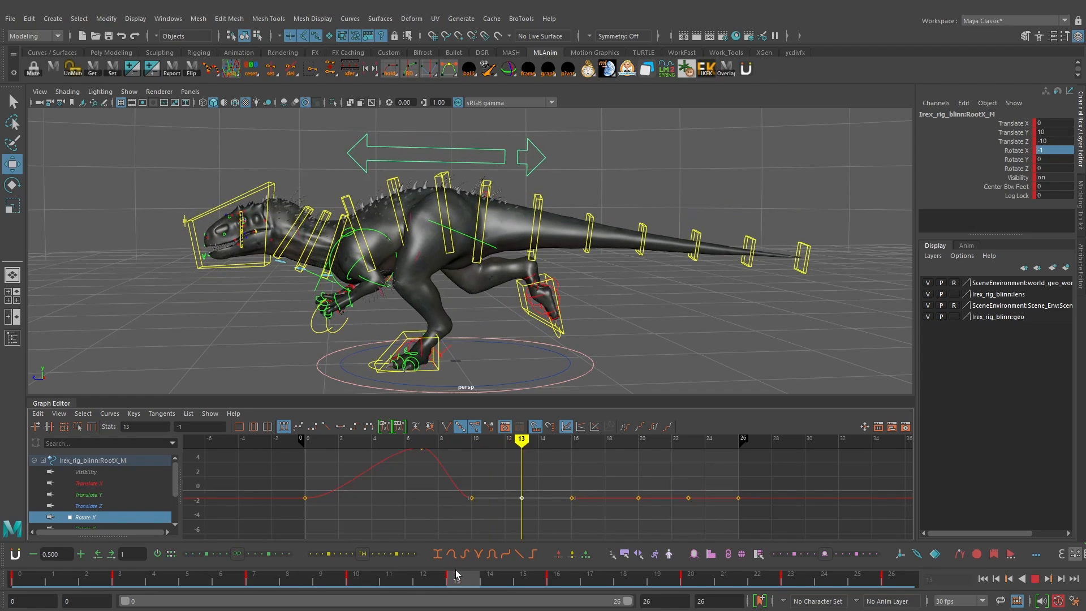
pyautogui.click(1016, 151)
pyautogui.moveTo(362, 299); pyautogui.dragTo(310, 300, button='middle')
pyautogui.hotkey('ctrl', 'z')
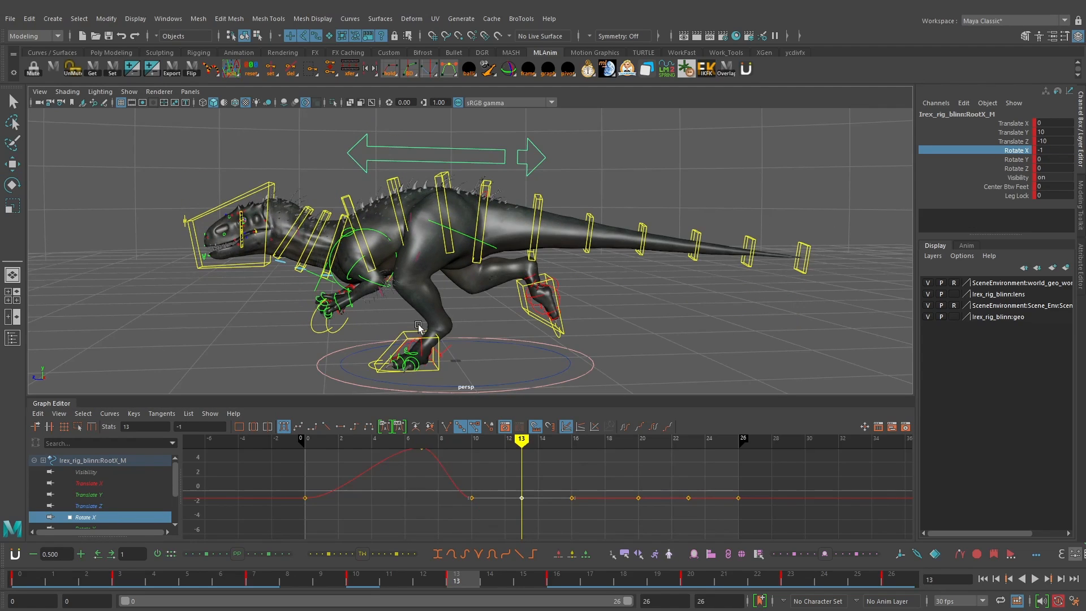
pyautogui.keyDown('shift'); pyautogui.moveTo(557, 487); pyautogui.dragTo(560, 511, button='middle'); pyautogui.keyUp('shift')
pyautogui.keyDown('alt'); pyautogui.moveTo(545, 496); pyautogui.dragTo(546, 482, button='middle'); pyautogui.keyUp('alt')
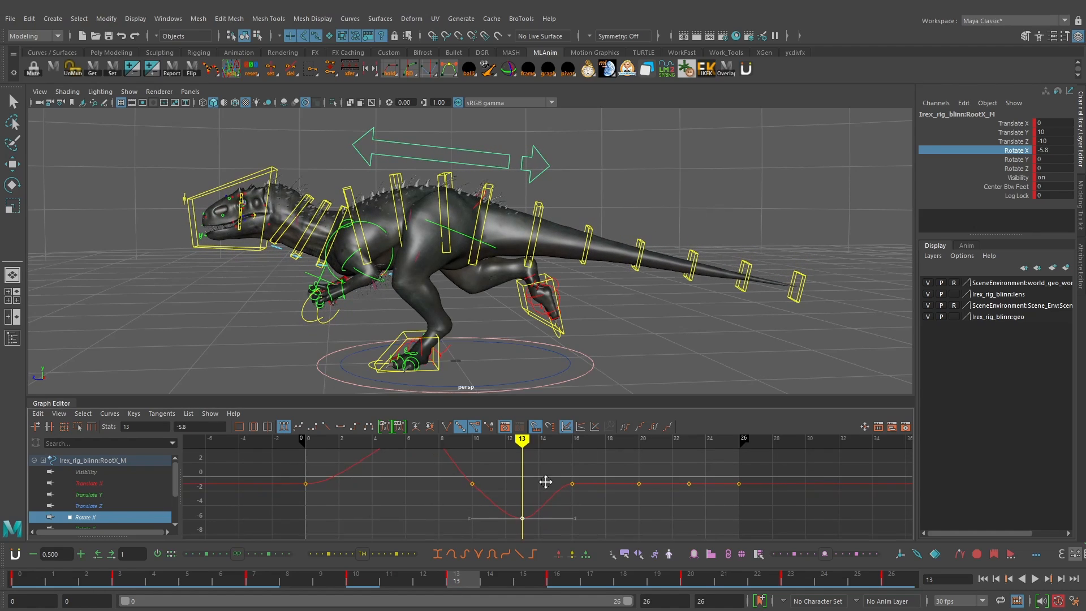
pyautogui.press('a')
pyautogui.hotkey('alt', 'v')
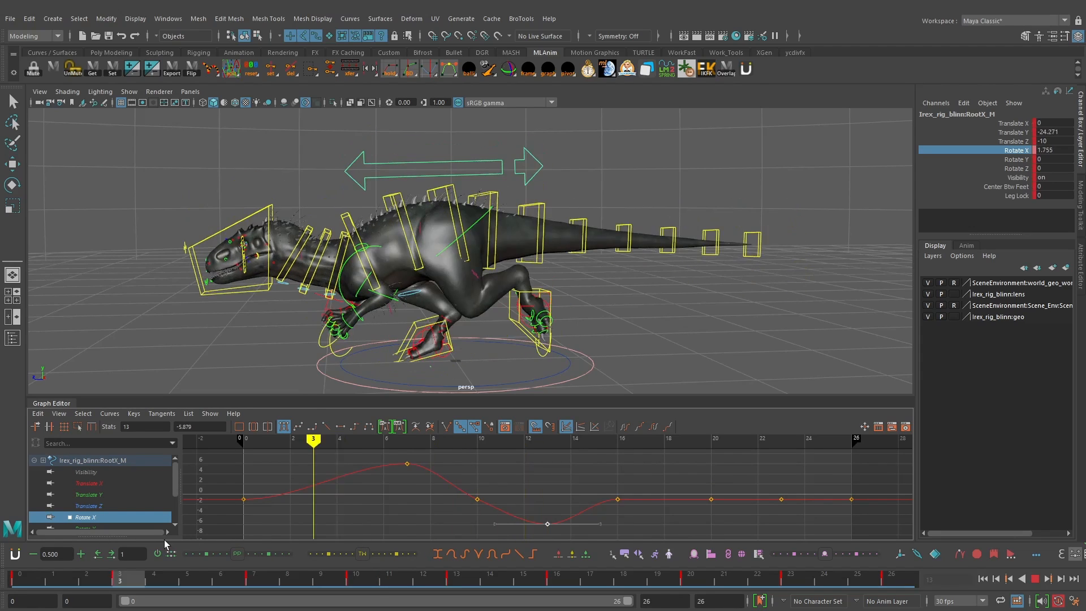
# Step: Raise the root control's Rotate X key at frame 13 and delete its Rotate X key at frame 10
pyautogui.keyDown('shift'); pyautogui.moveTo(566, 478); pyautogui.dragTo(572, 458, button='middle'); pyautogui.keyUp('shift')
pyautogui.press(',')
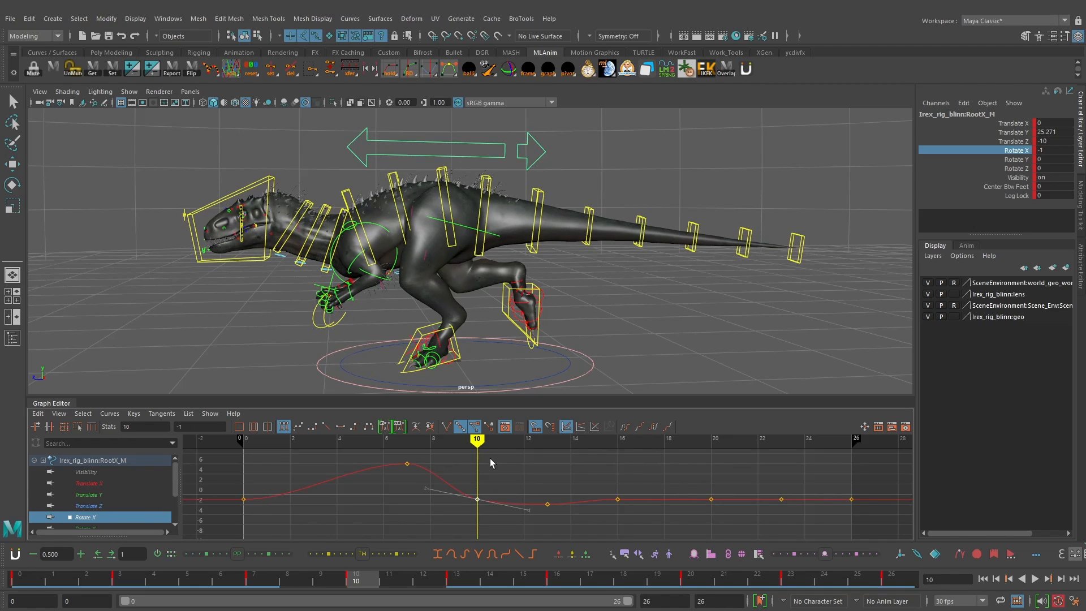
pyautogui.press('Delete')
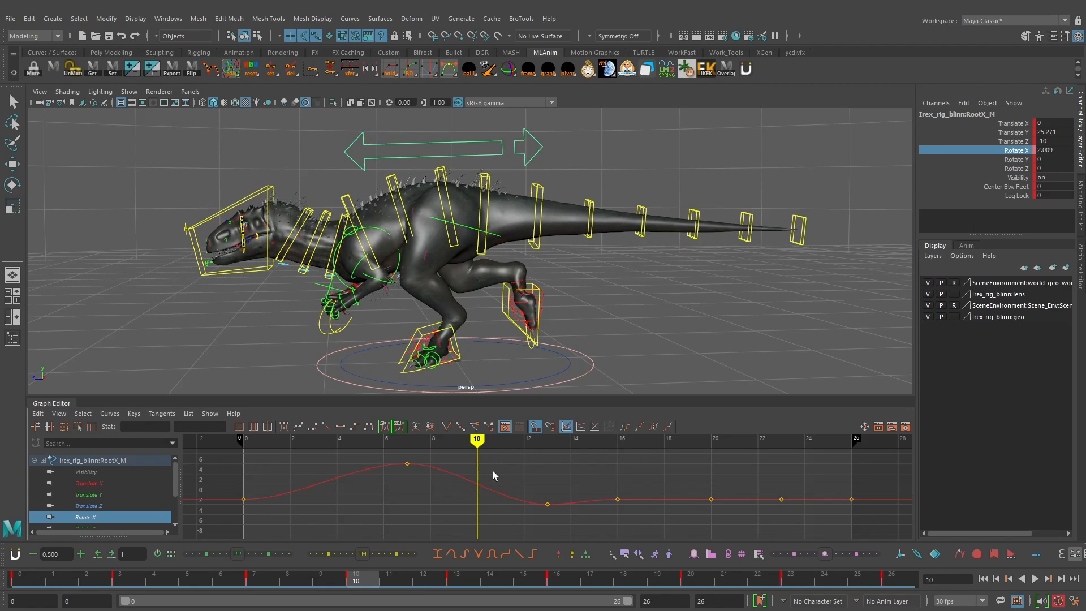
# Step: Raise the root control's Rotate X key at frame 13 further to -0.555
pyautogui.moveTo(340, 580)
pyautogui.mouseDown()
pyautogui.moveTo(163, 575)
pyautogui.moveTo(478, 580)
pyautogui.moveTo(22, 566)
pyautogui.moveTo(469, 555)
pyautogui.mouseUp()
pyautogui.moveTo(567, 485); pyautogui.dragTo(536, 513)
pyautogui.press('w')
pyautogui.keyDown('shift'); pyautogui.moveTo(559, 503); pyautogui.dragTo(567, 496, button='middle'); pyautogui.keyUp('shift')
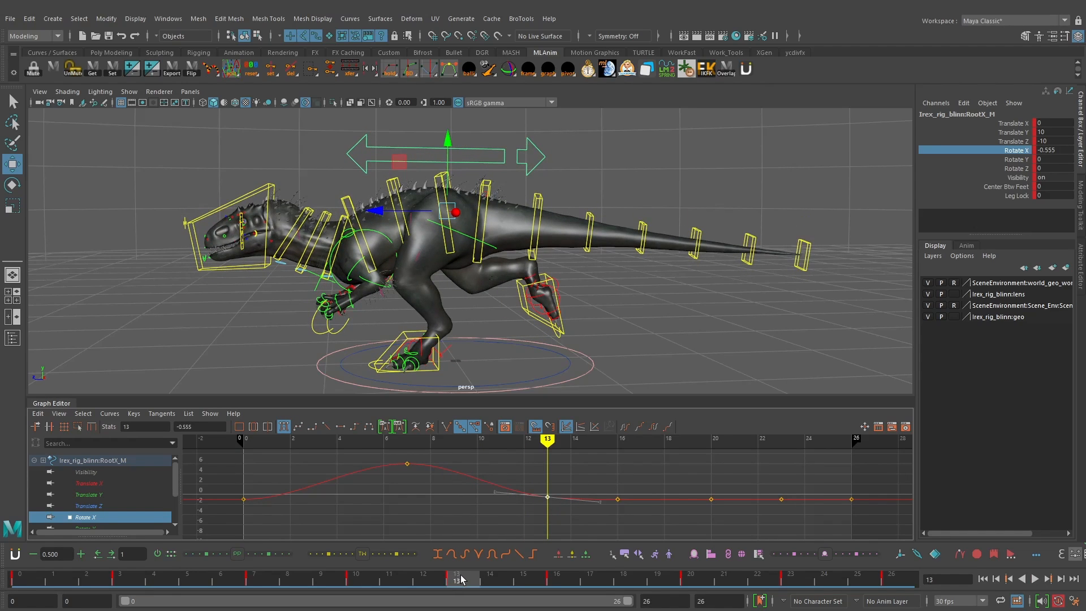
# Step: Compare the poses at frames 0 and 13, match the frame 13 Rotate X key to frame 0's -1, and play back
pyautogui.click(20, 584)
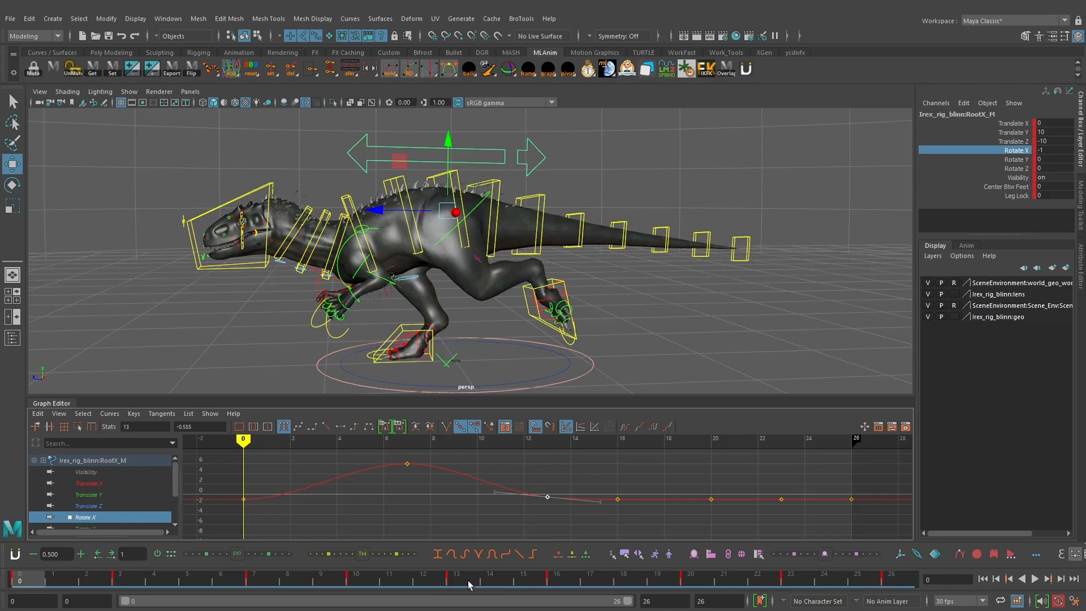
pyautogui.click(460, 580)
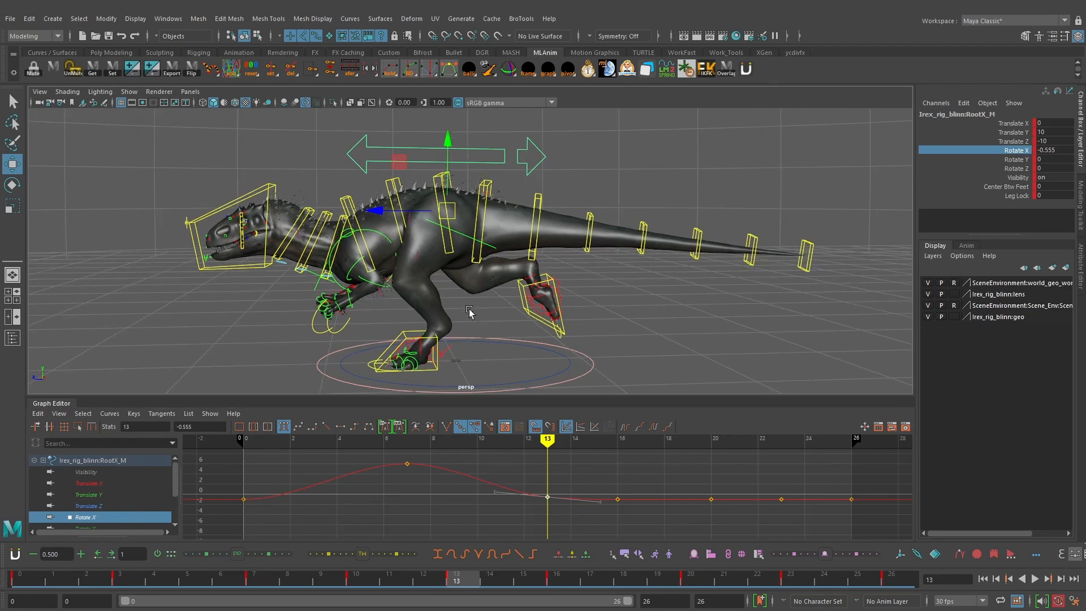
pyautogui.click(28, 580)
pyautogui.click(459, 581)
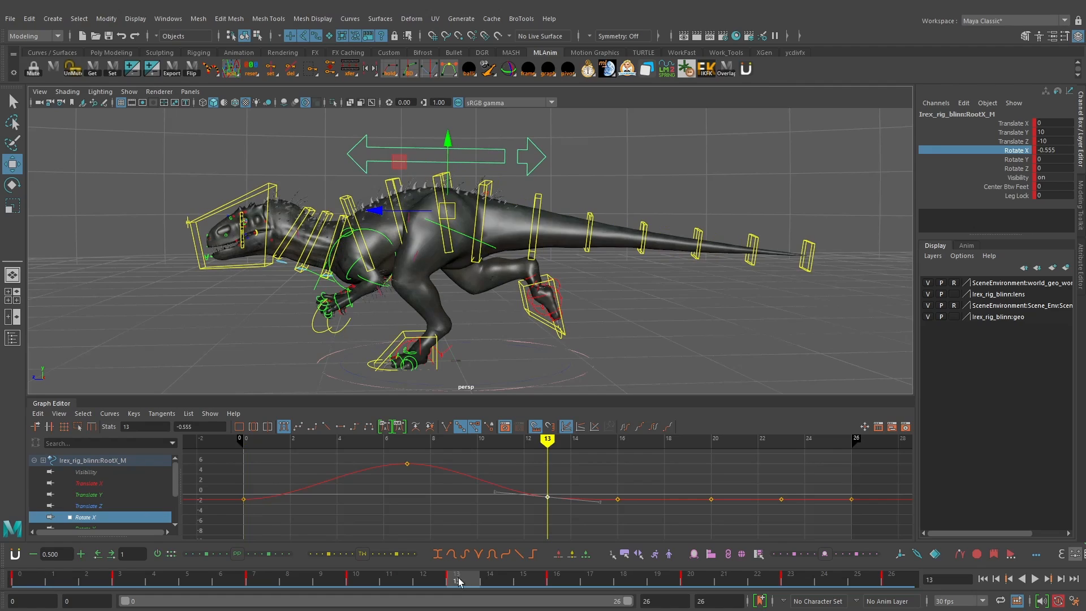
pyautogui.moveTo(298, 533); pyautogui.dragTo(226, 463)
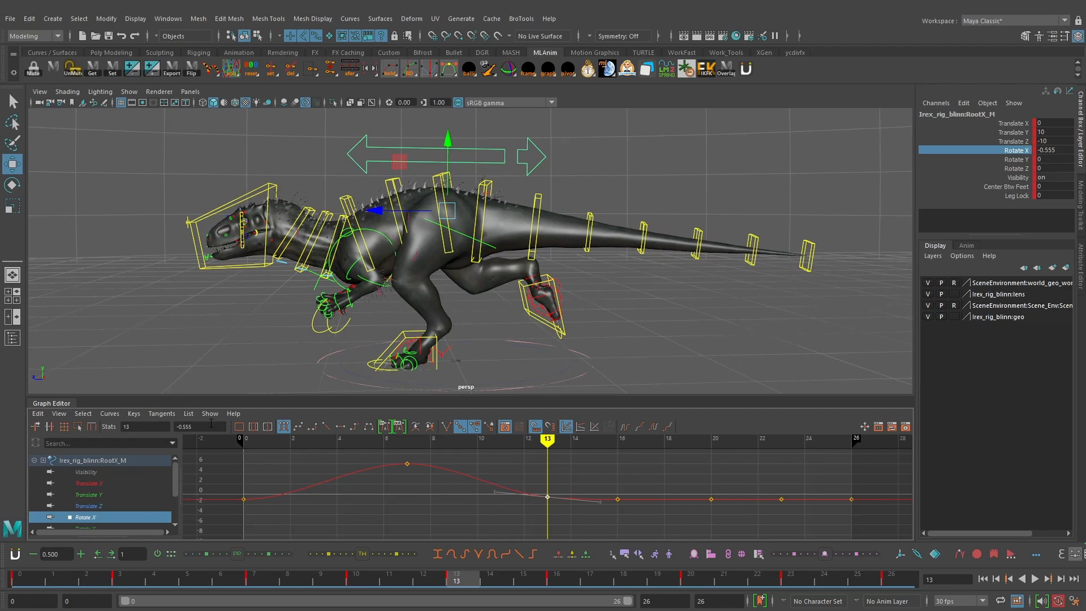
pyautogui.click(395, 505)
pyautogui.hotkey('alt', 'v')
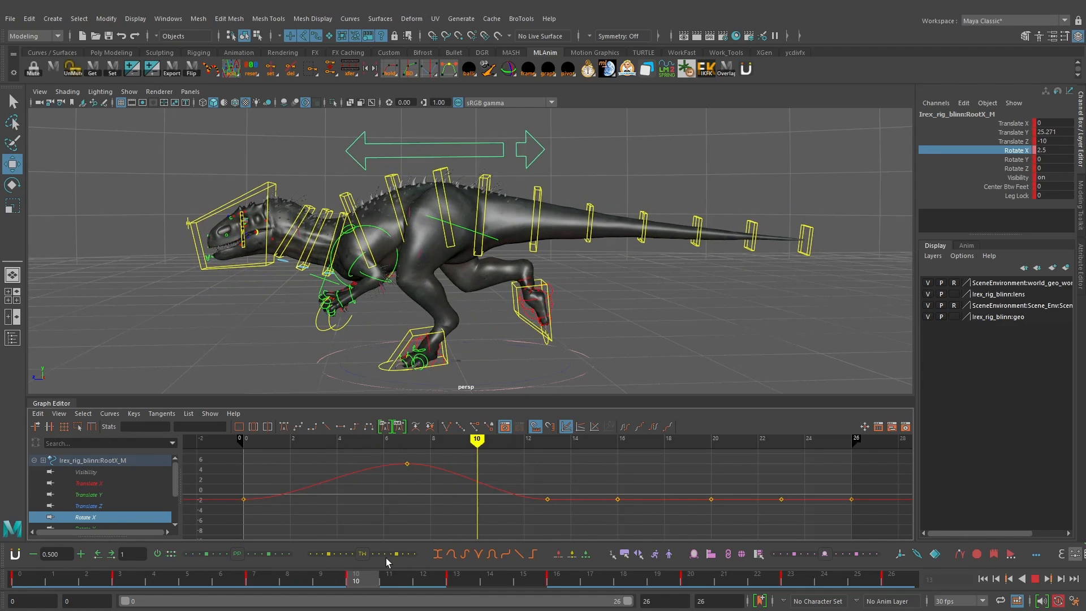
# Step: Review the playback and set the root control's Rotate X key at frame 20 to 6
pyautogui.hotkey('alt', 'v')
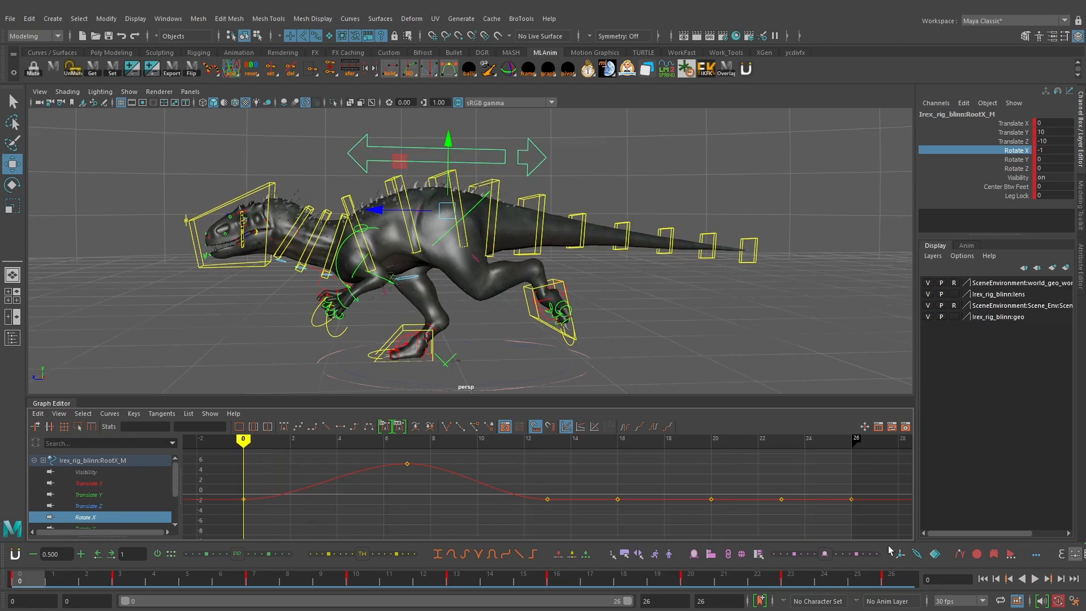
pyautogui.click(1040, 579)
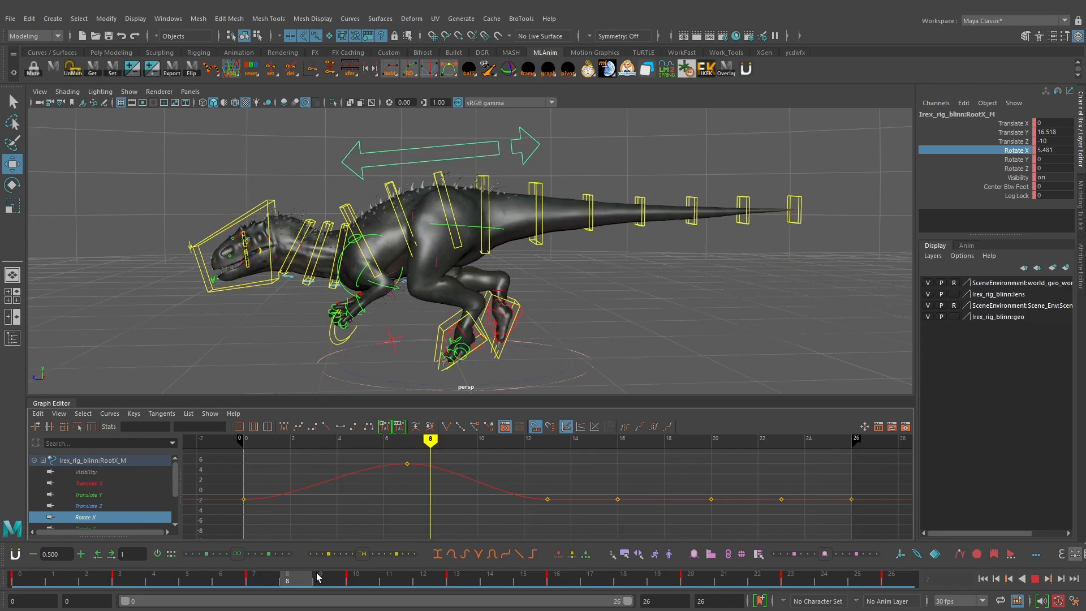
pyautogui.moveTo(399, 577); pyautogui.dragTo(701, 578)
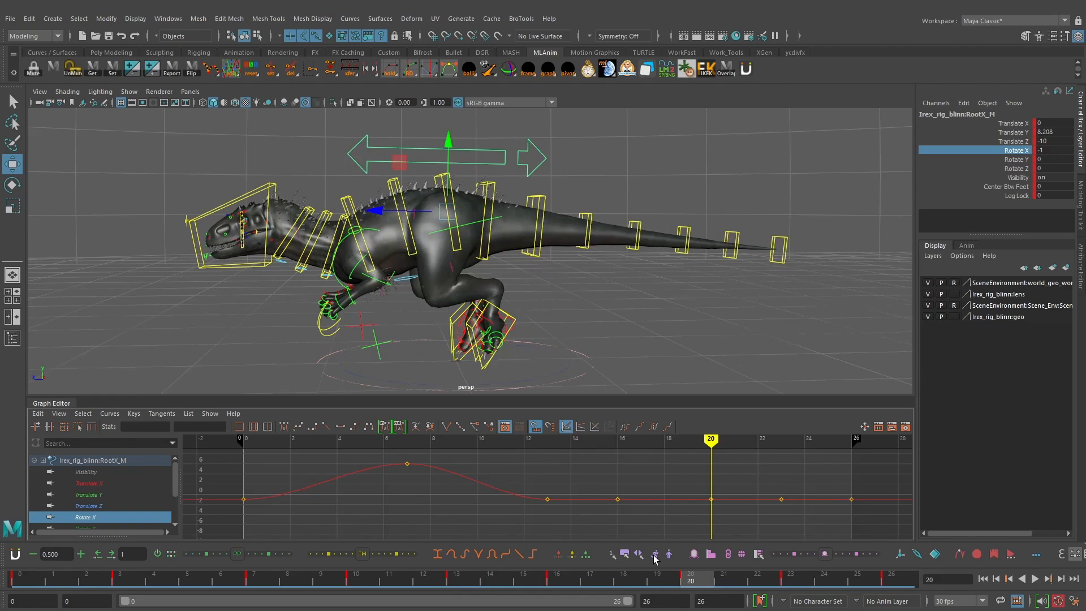
pyautogui.click(407, 463)
pyautogui.moveTo(421, 445)
pyautogui.mouseDown()
pyautogui.moveTo(410, 445)
pyautogui.moveTo(452, 445)
pyautogui.moveTo(414, 446)
pyautogui.mouseUp()
pyautogui.click(722, 445)
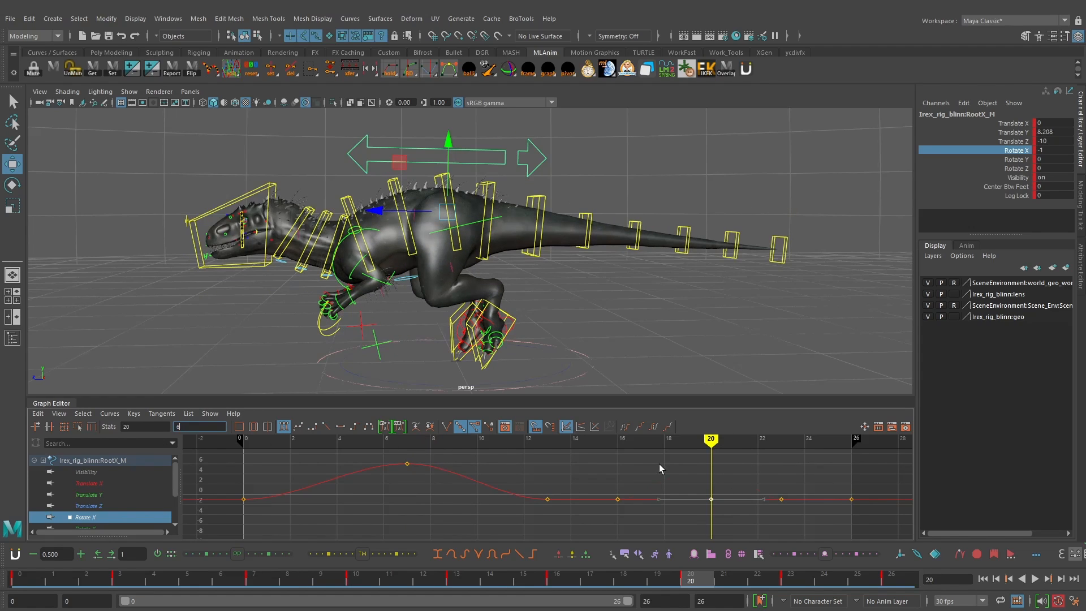
pyautogui.press('Return')
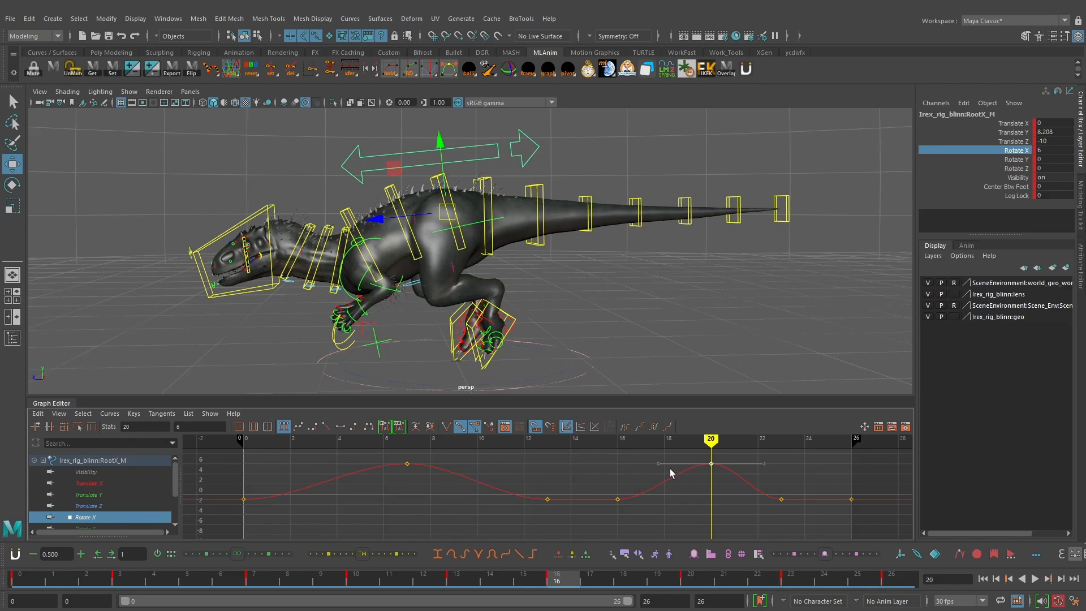
# Step: Delete the root control's Rotate X keys at frames 16 and 23, and review the looping motion from the front and side
pyautogui.moveTo(657, 519); pyautogui.dragTo(590, 493)
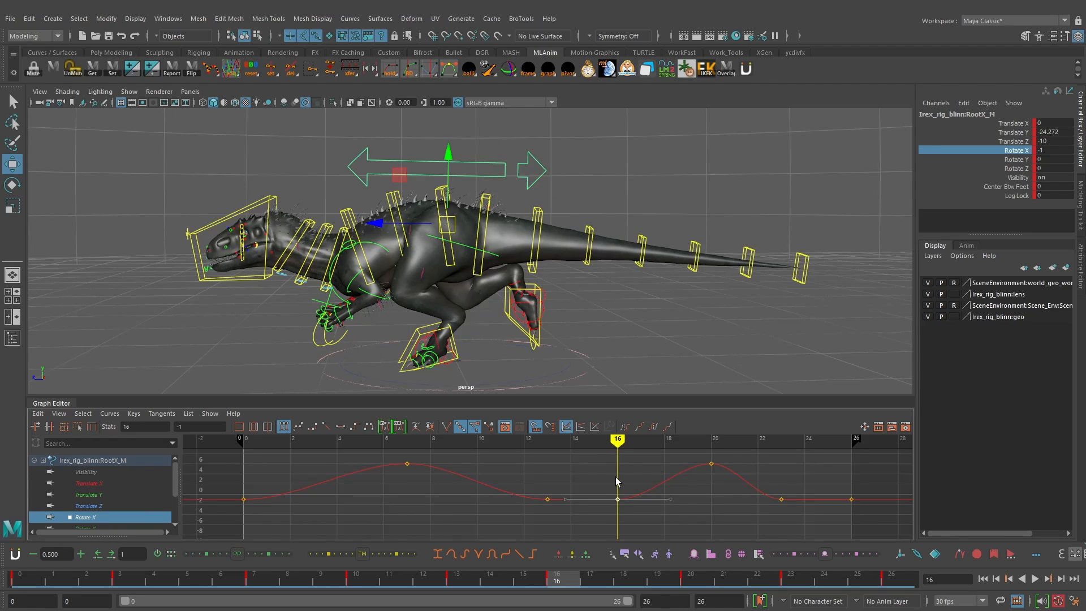
pyautogui.press('Delete')
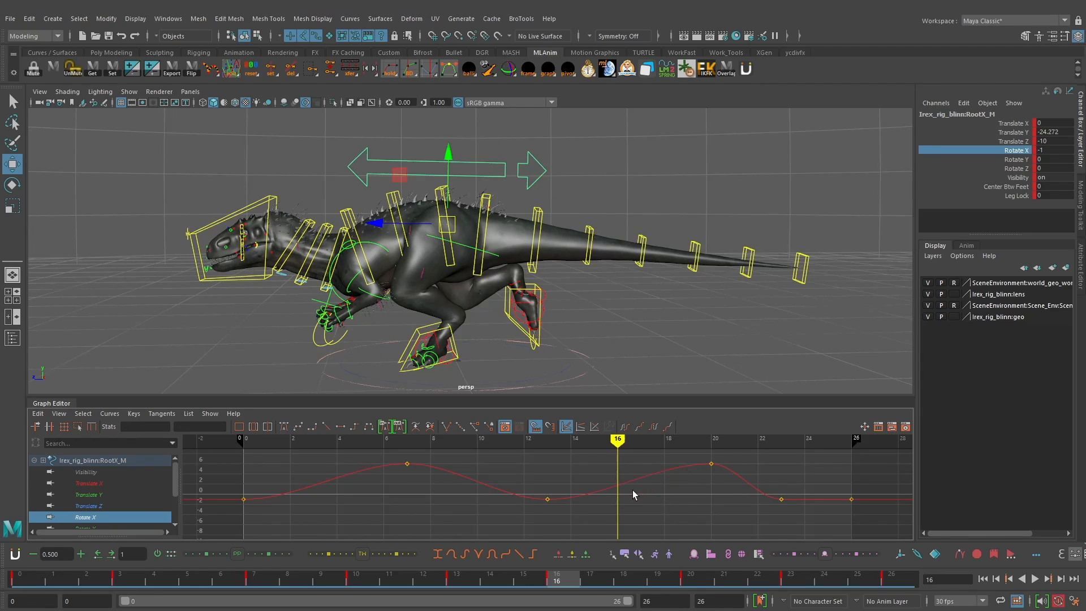
pyautogui.press('.')
pyautogui.press('.')
pyautogui.moveTo(761, 514); pyautogui.dragTo(792, 467)
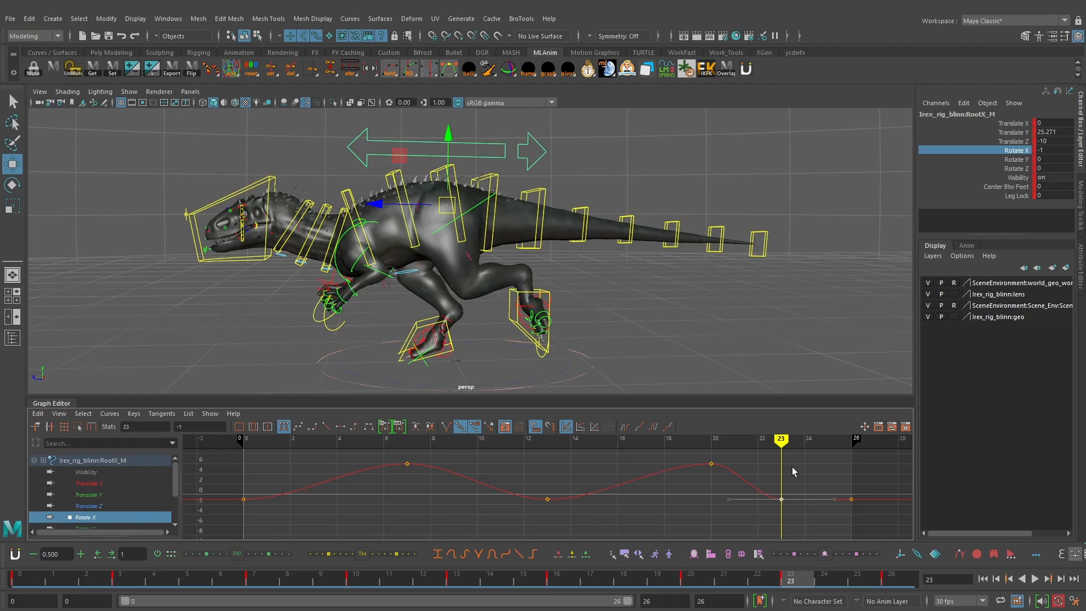
pyautogui.press('Delete')
pyautogui.hotkey('alt', 'v')
pyautogui.hotkey('alt', 'v')
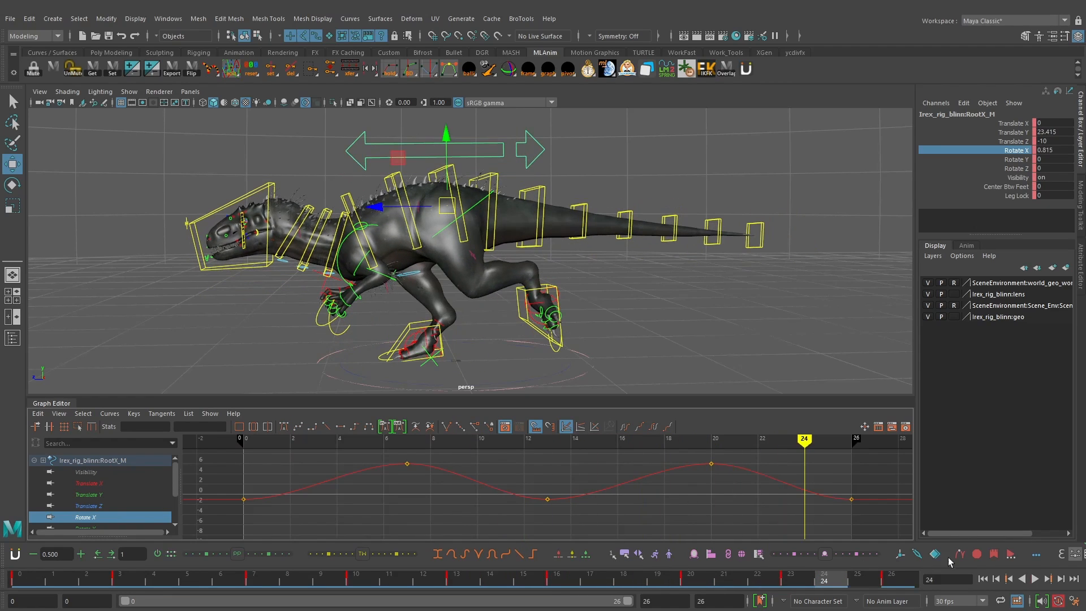
pyautogui.click(1036, 584)
pyautogui.keyDown('alt'); pyautogui.moveTo(440, 334); pyautogui.dragTo(592, 323); pyautogui.keyUp('alt')
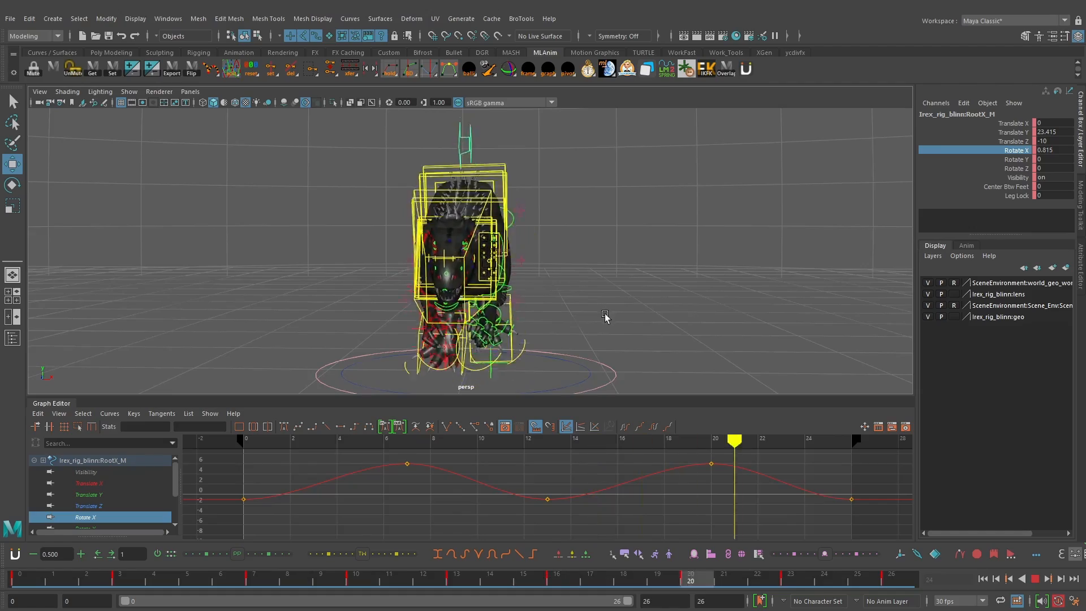
pyautogui.keyDown('alt'); pyautogui.moveTo(591, 304); pyautogui.dragTo(532, 257); pyautogui.keyUp('alt')
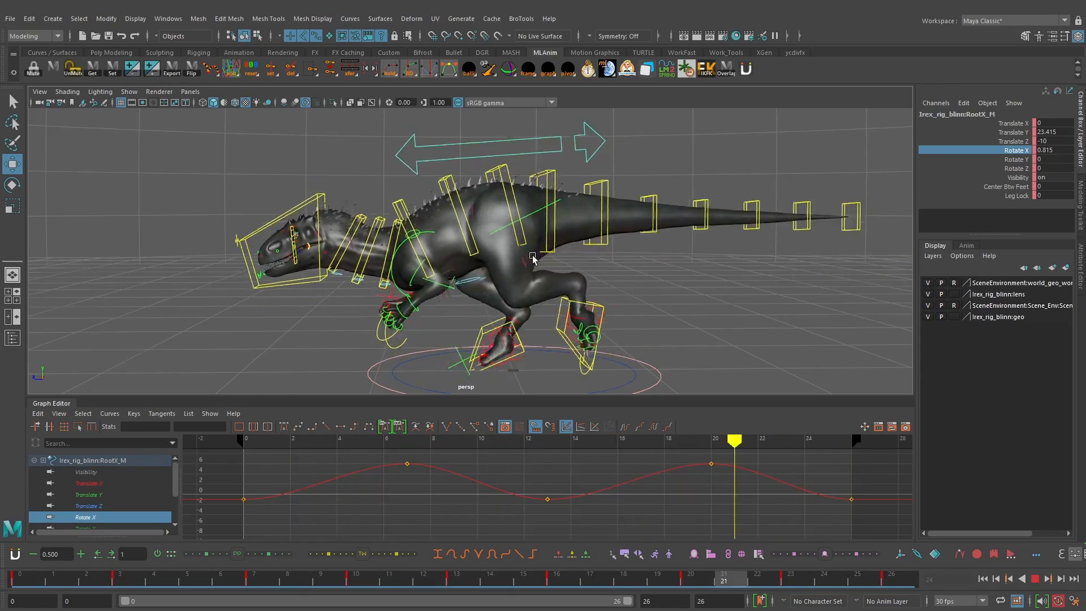
# Step: Set both Pre Infinity and Post Infinity of the root control's Rotate X curve to cycle
pyautogui.moveTo(732, 466); pyautogui.dragTo(603, 496)
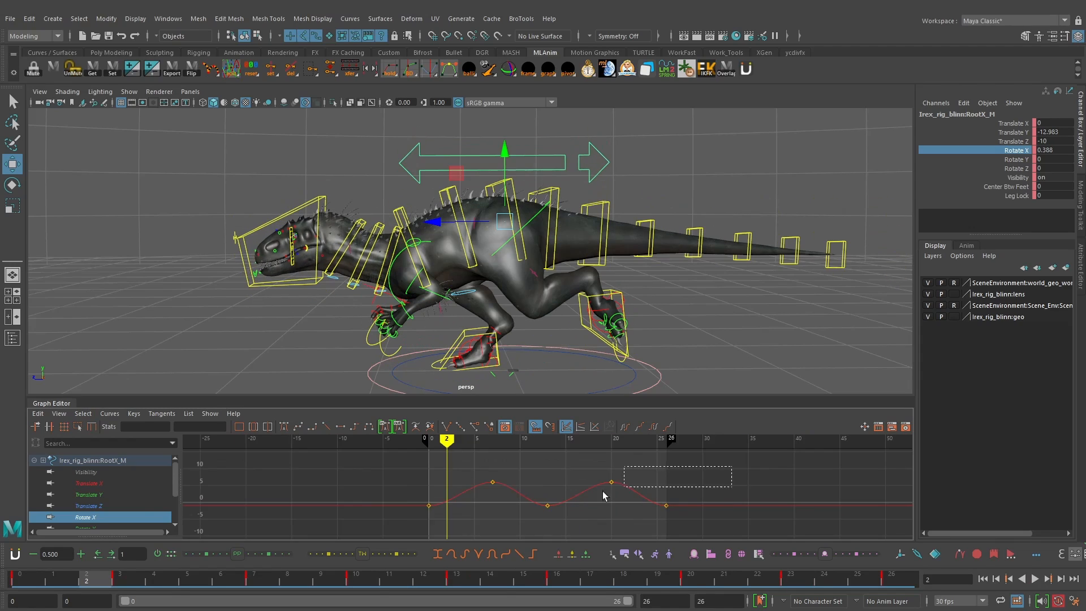
pyautogui.press('f')
pyautogui.click(109, 413)
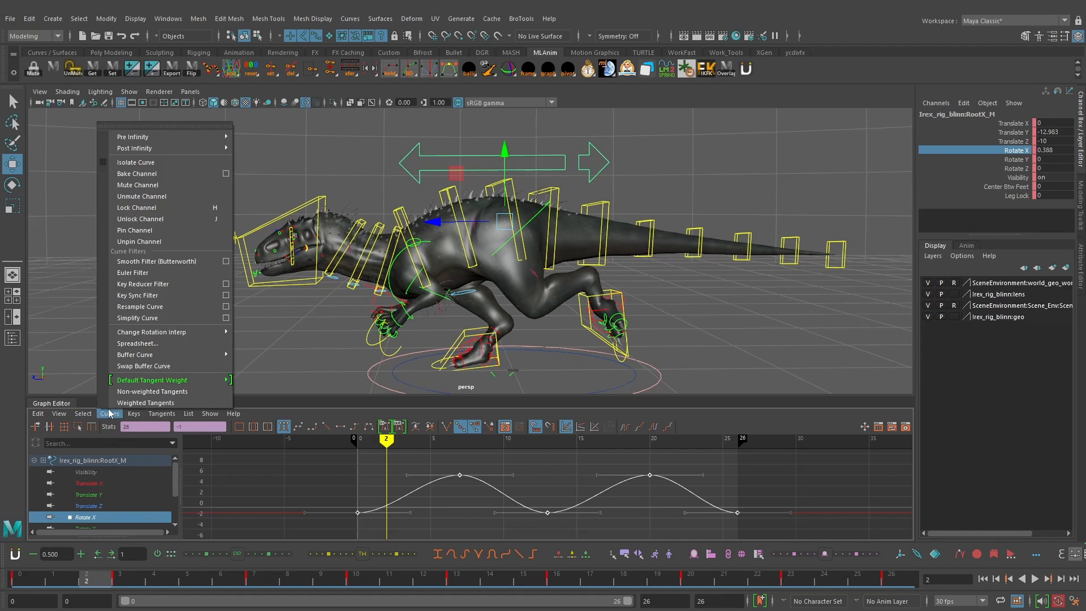
pyautogui.moveTo(54, 415)
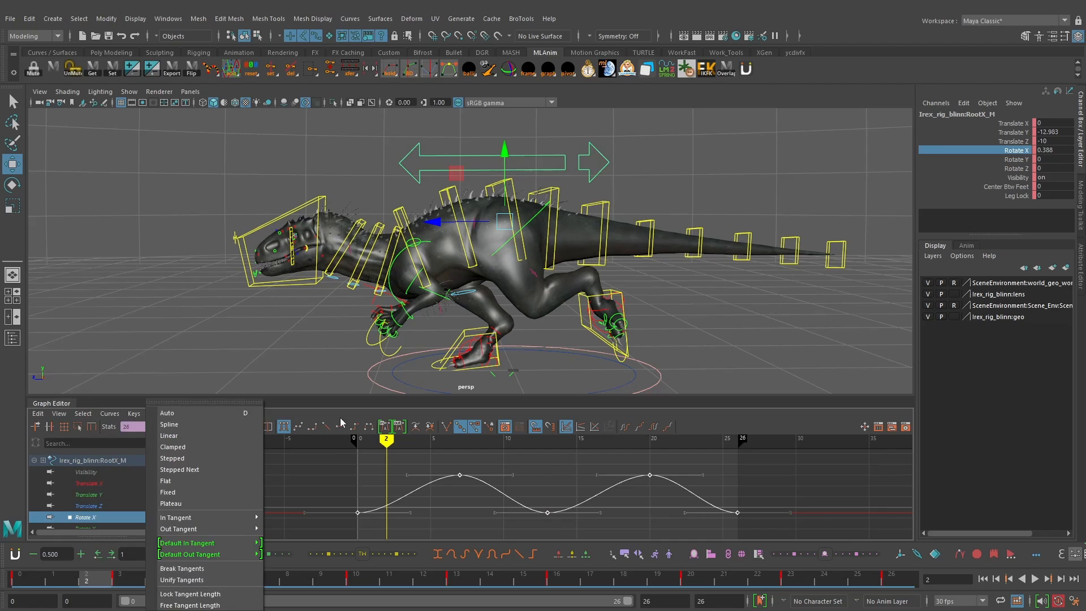
pyautogui.moveTo(110, 416)
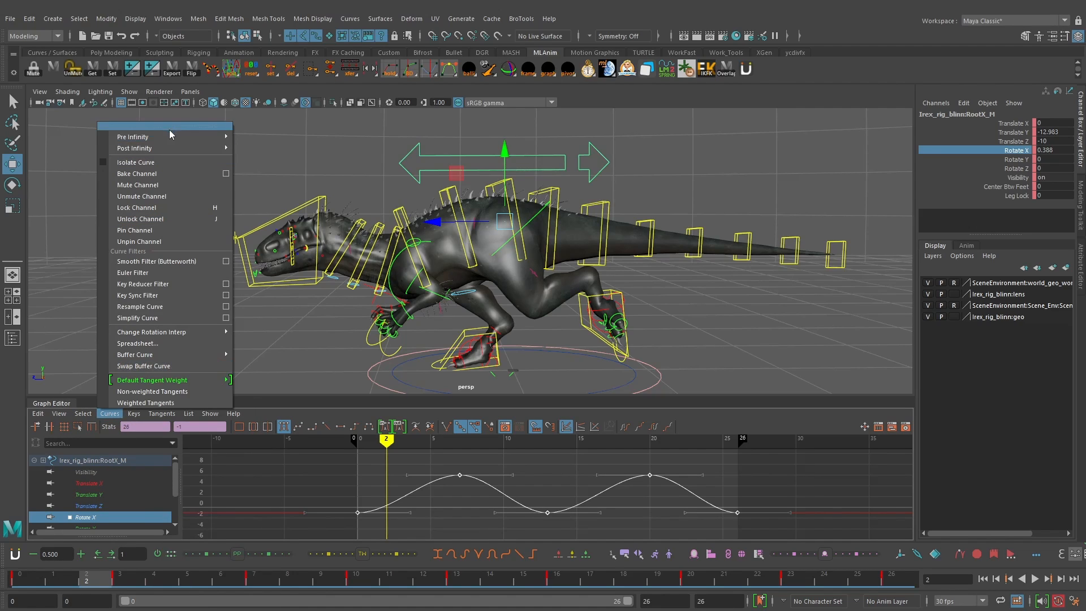
pyautogui.moveTo(170, 137)
pyautogui.click(283, 139)
pyautogui.click(109, 413)
pyautogui.moveTo(169, 149)
pyautogui.click(267, 147)
# Step: Compare the body tilt in the poses at frames 13 and 0
pyautogui.moveTo(386, 441)
pyautogui.mouseDown()
pyautogui.moveTo(371, 443)
pyautogui.moveTo(722, 469)
pyautogui.moveTo(453, 473)
pyautogui.moveTo(547, 466)
pyautogui.mouseUp()
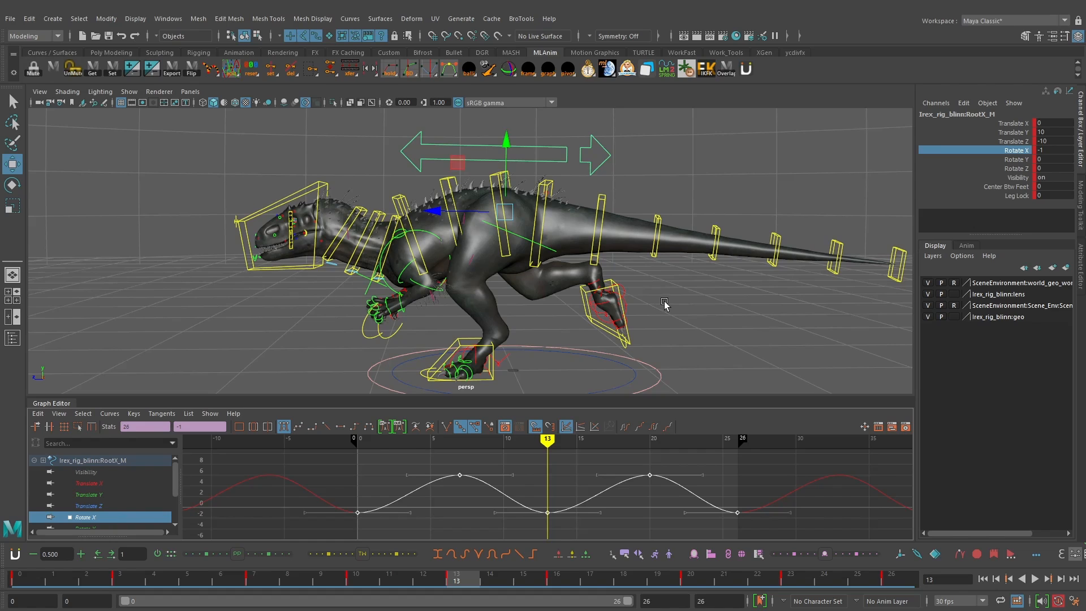
pyautogui.keyDown('alt'); pyautogui.moveTo(650, 305); pyautogui.dragTo(639, 309); pyautogui.keyUp('alt')
pyautogui.moveTo(403, 581); pyautogui.dragTo(9, 527)
pyautogui.keyDown('alt'); pyautogui.moveTo(344, 306); pyautogui.dragTo(401, 304); pyautogui.keyUp('alt')
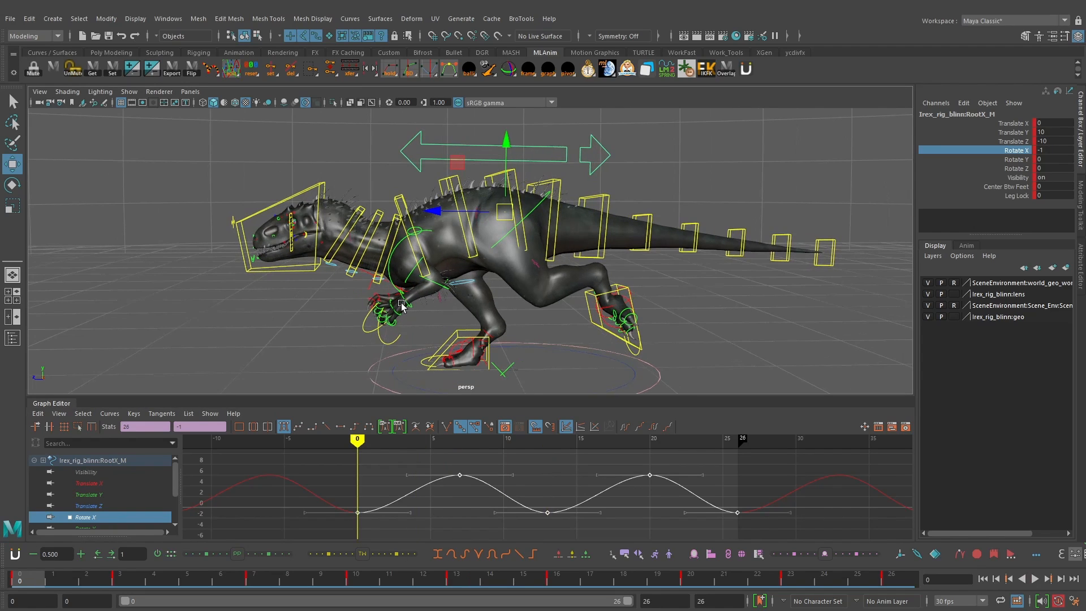
# Step: Try rotating the IKSpine3_M chest control forward and back at frame 0, and undo the rotation
pyautogui.click(375, 166)
pyautogui.click(396, 198)
pyautogui.press('e')
pyautogui.moveTo(434, 171)
pyautogui.mouseDown()
pyautogui.moveTo(446, 179)
pyautogui.moveTo(433, 178)
pyautogui.mouseUp()
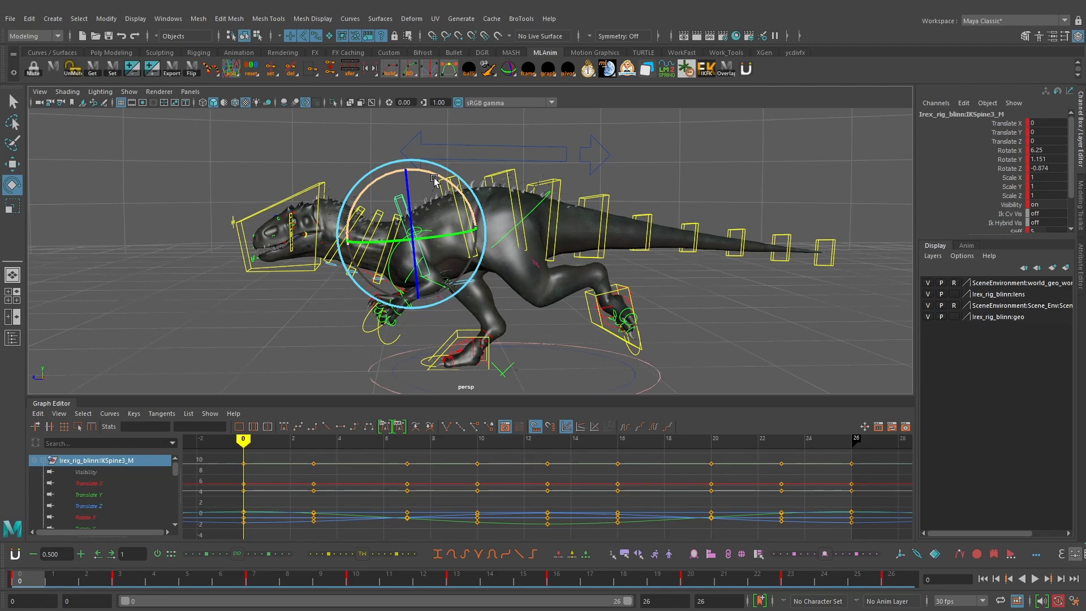
pyautogui.moveTo(434, 178); pyautogui.dragTo(490, 178)
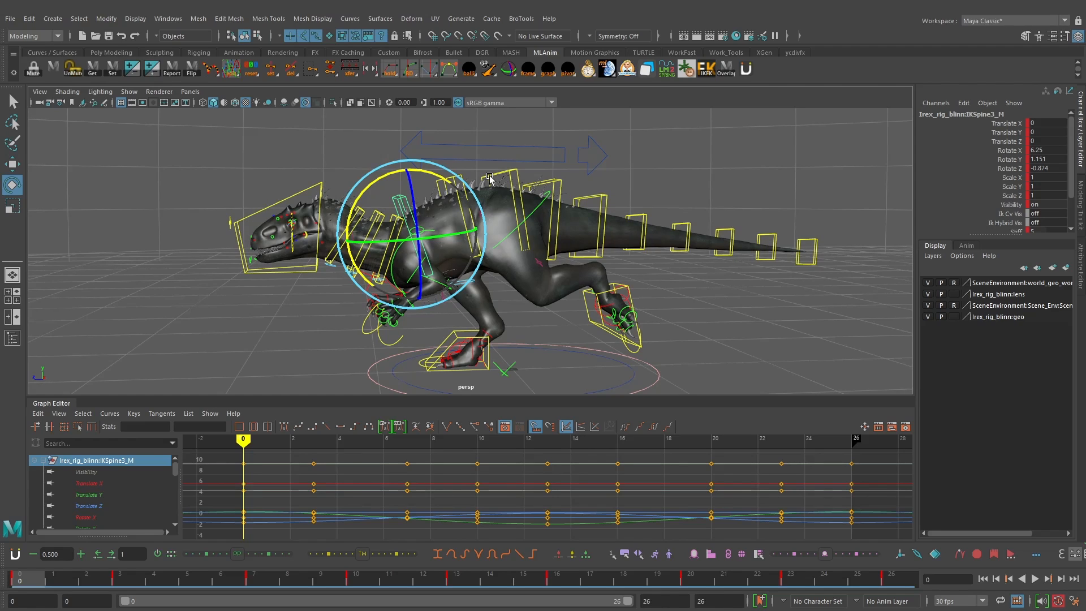
pyautogui.moveTo(525, 178)
pyautogui.keyDown('alt'); pyautogui.mouseDown()
pyautogui.moveTo(502, 174)
pyautogui.moveTo(516, 172)
pyautogui.mouseUp(); pyautogui.keyUp('alt')
pyautogui.moveTo(438, 175)
pyautogui.mouseDown()
pyautogui.moveTo(412, 170)
pyautogui.moveTo(432, 173)
pyautogui.mouseUp()
pyautogui.hotkey('ctrl', 'z')
pyautogui.keyDown('alt'); pyautogui.moveTo(511, 176); pyautogui.dragTo(509, 152); pyautogui.keyUp('alt')
# Step: Copy all the Rotate X keys of the RootX_M control
pyautogui.click(508, 148)
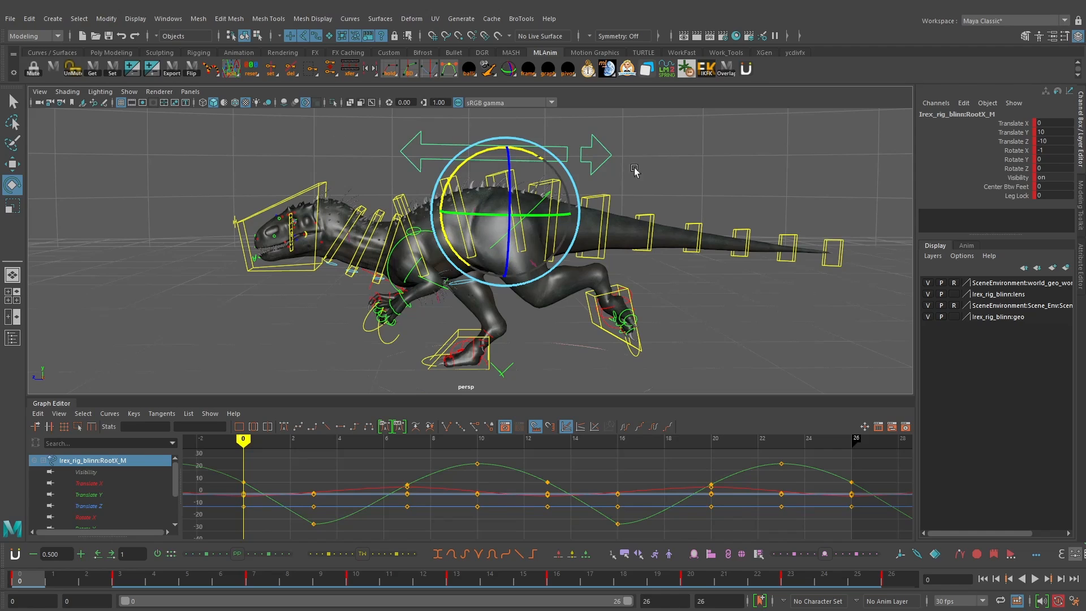
pyautogui.click(93, 516)
pyautogui.press('f')
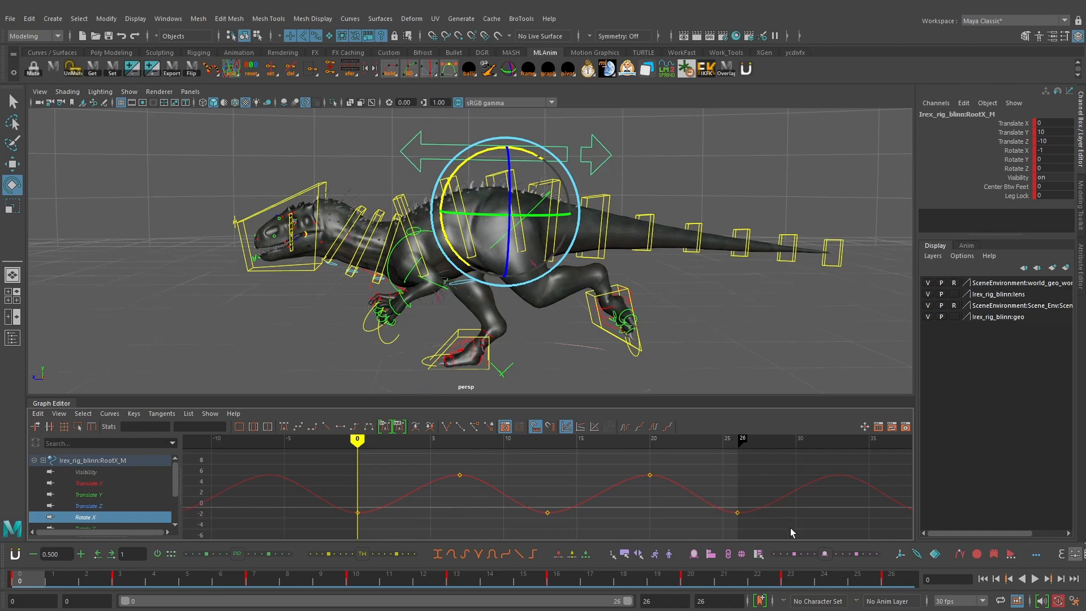
pyautogui.moveTo(331, 467); pyautogui.dragTo(330, 467)
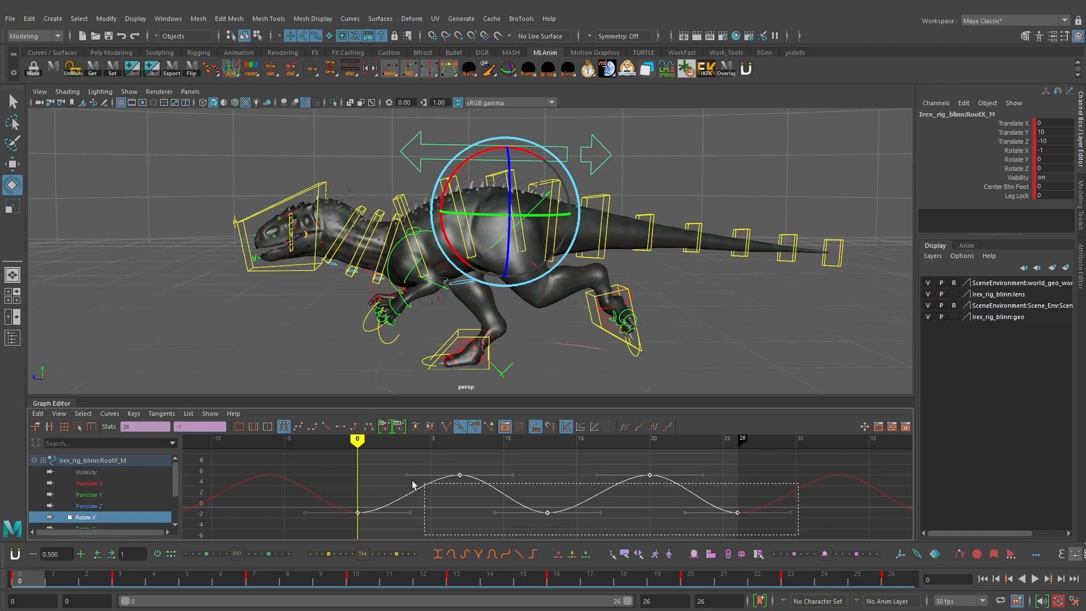
pyautogui.click(38, 414)
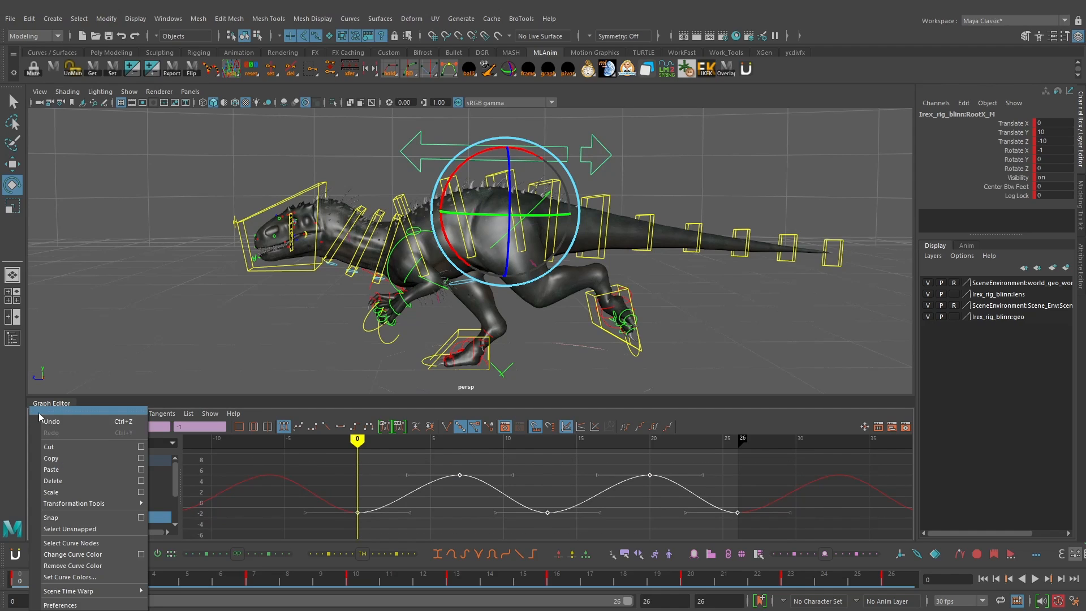
pyautogui.click(86, 459)
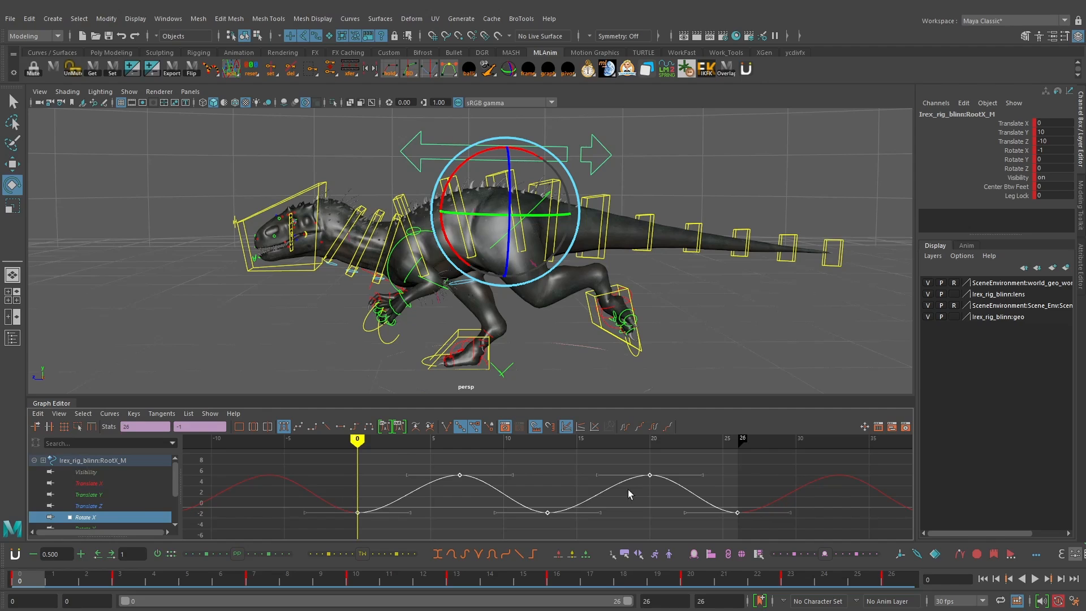
# Step: Delete every Rotate X key of the IKSpine3_M control after frame 0
pyautogui.click(399, 195)
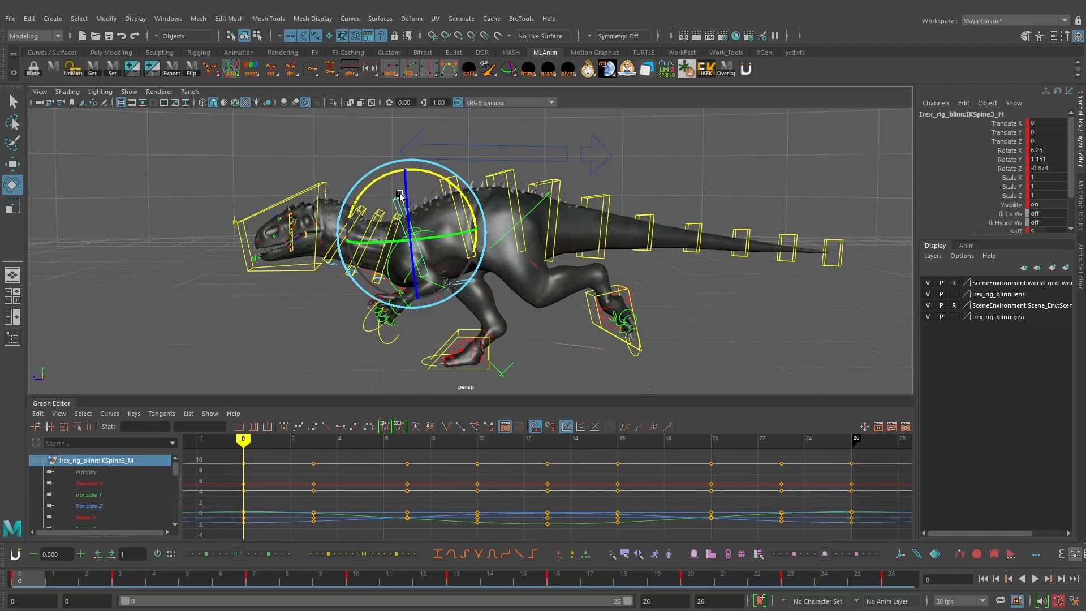
pyautogui.click(100, 516)
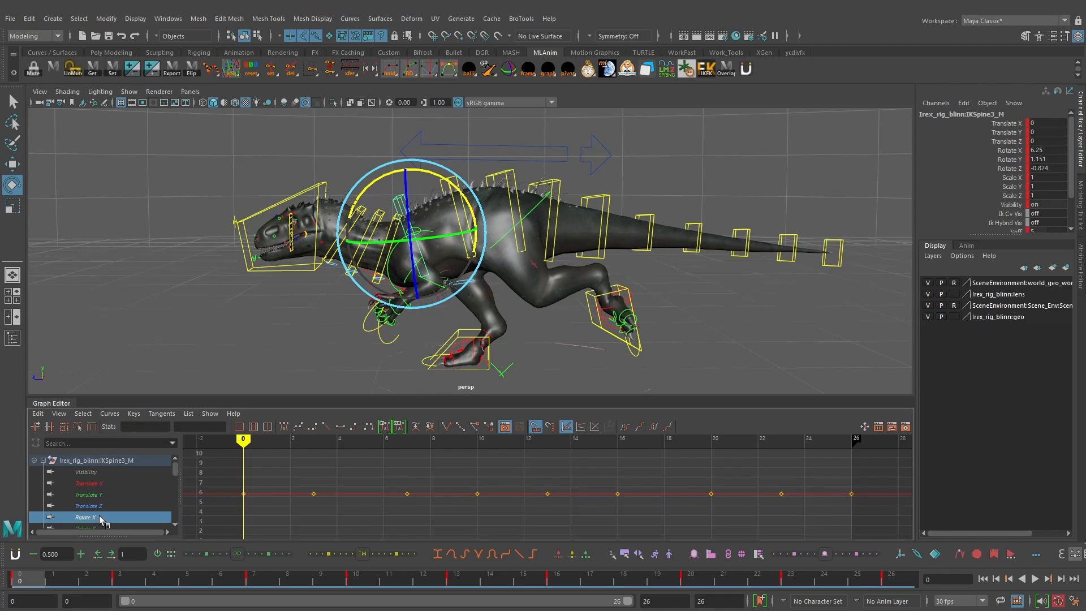
pyautogui.press('f')
pyautogui.moveTo(849, 473); pyautogui.dragTo(398, 516)
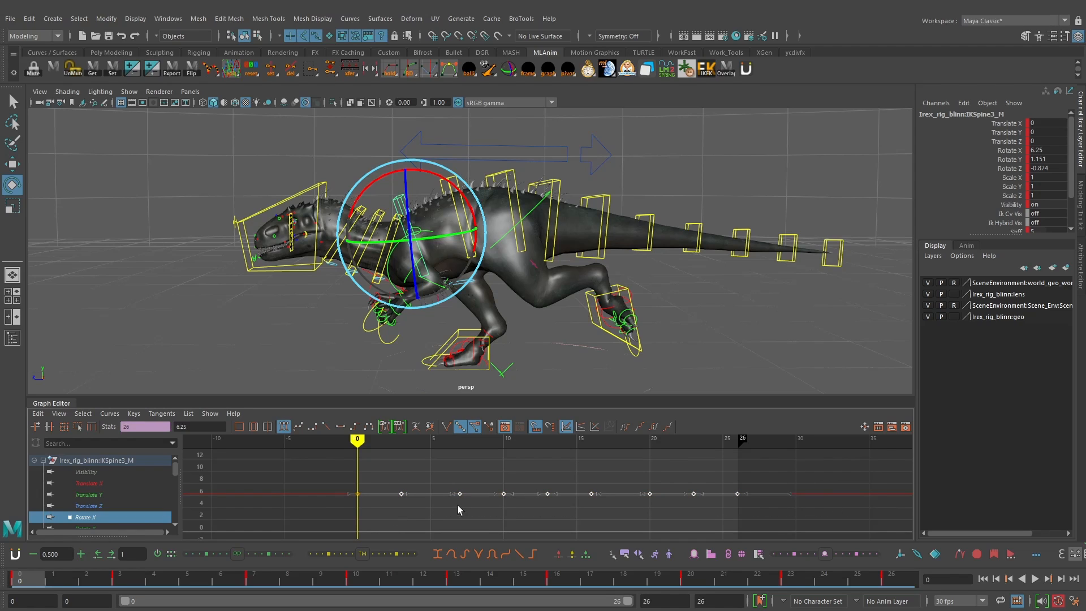
pyautogui.press('Delete')
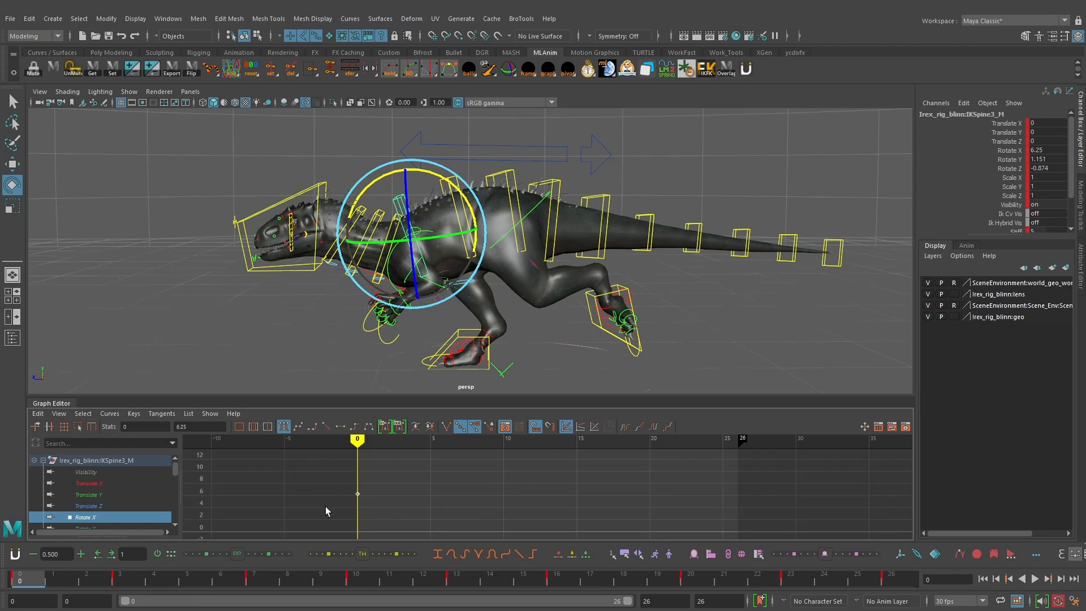
# Step: Paste the copied root keys onto the IKSpine3_M control's Rotate X curve at frame 0
pyautogui.keyDown('alt'); pyautogui.moveTo(277, 298); pyautogui.dragTo(291, 301, button='right'); pyautogui.keyUp('alt')
pyautogui.keyDown('alt'); pyautogui.moveTo(290, 301); pyautogui.dragTo(297, 301); pyautogui.keyUp('alt')
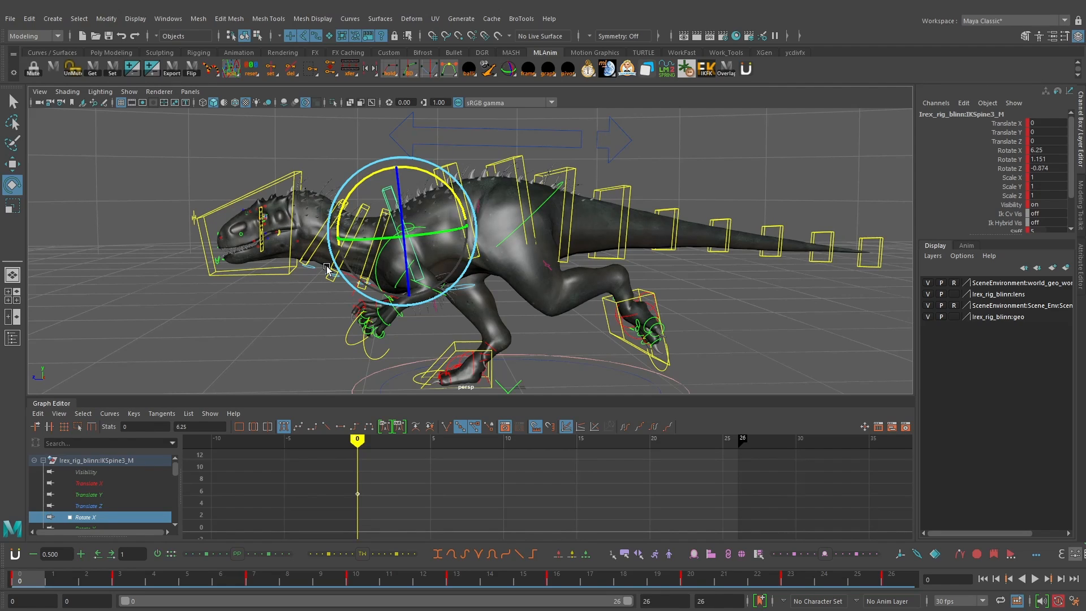
pyautogui.moveTo(400, 478); pyautogui.dragTo(328, 517)
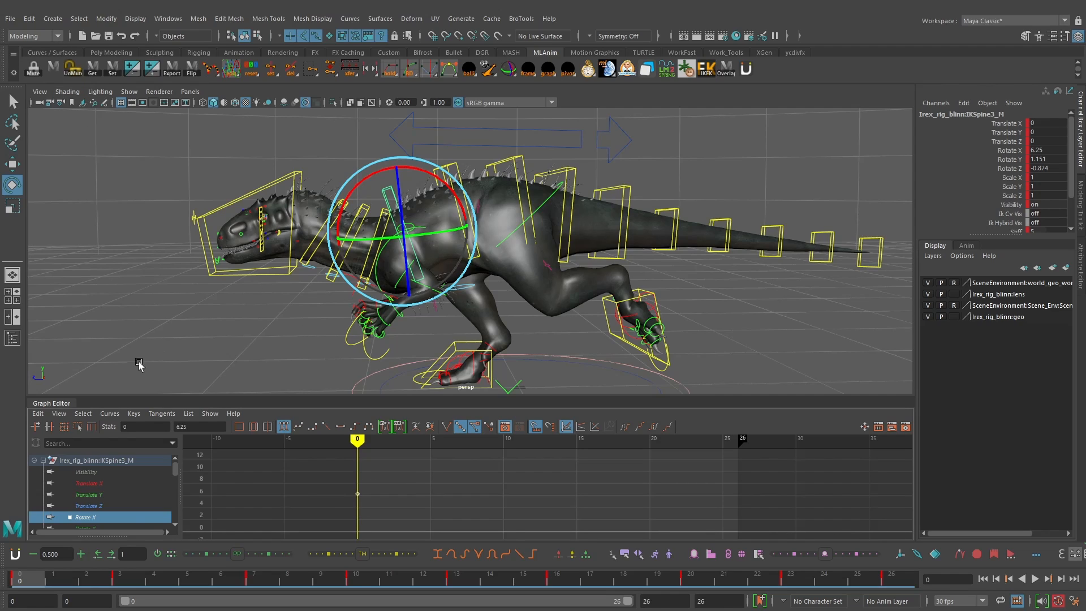
pyautogui.click(38, 414)
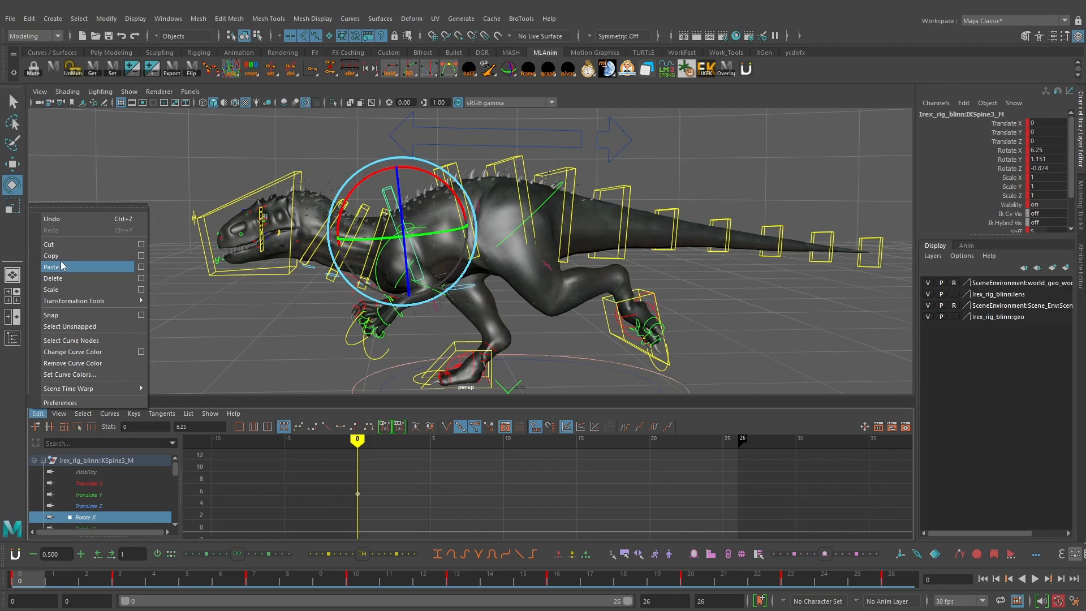
pyautogui.click(81, 266)
pyautogui.press('a')
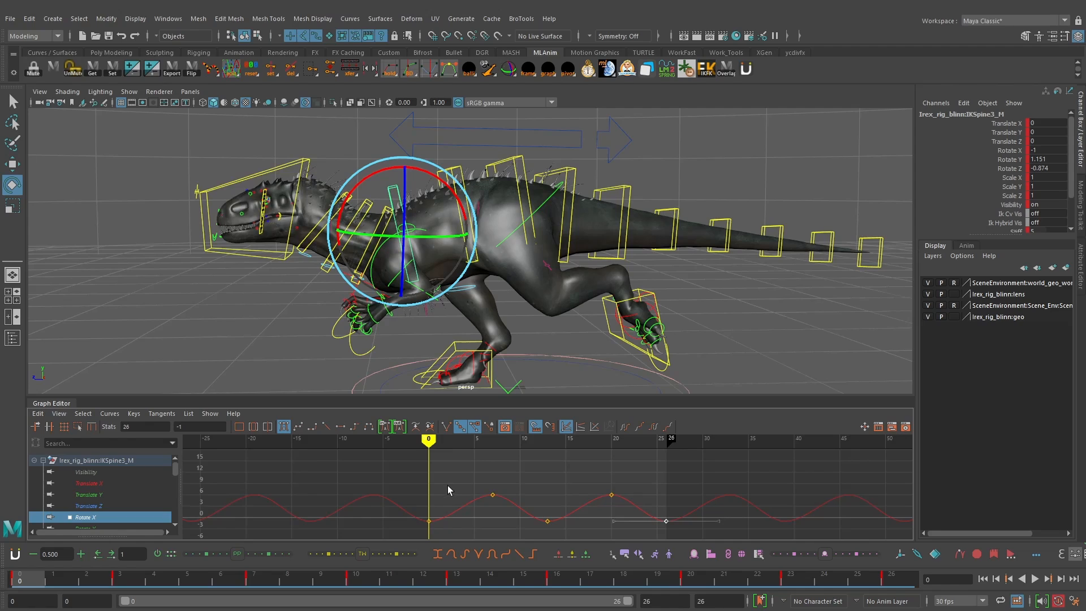
# Step: Shift all of IKSpine3_M's pasted Rotate X keys upward together, bringing frame 0 to 6.2, and review the motion
pyautogui.click(429, 521)
pyautogui.moveTo(744, 472); pyautogui.dragTo(422, 551)
pyautogui.press('w')
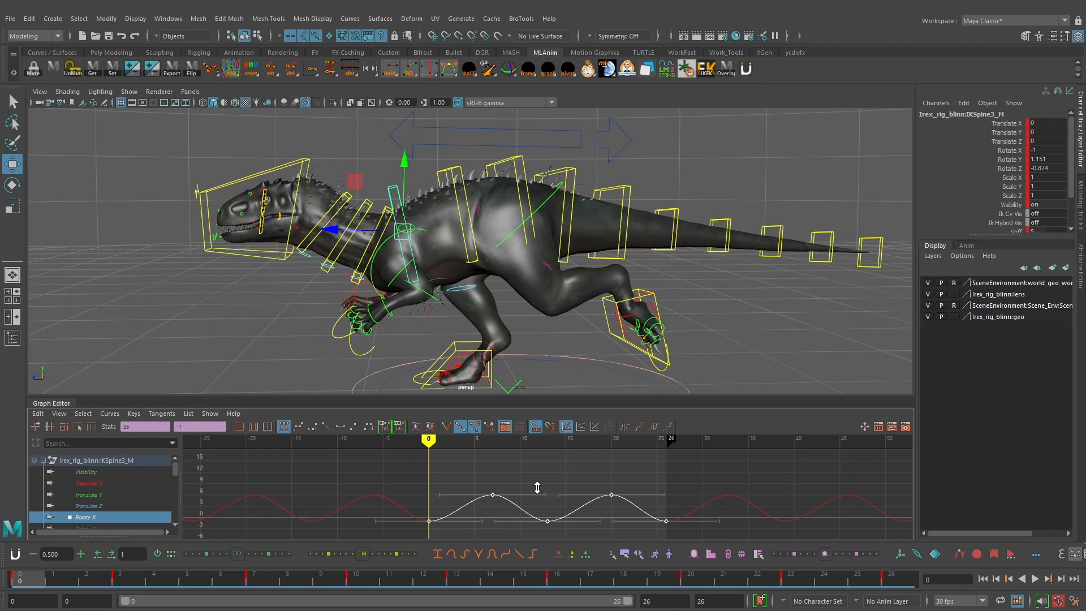
pyautogui.keyDown('shift'); pyautogui.moveTo(541, 479); pyautogui.dragTo(559, 485, button='middle'); pyautogui.keyUp('shift')
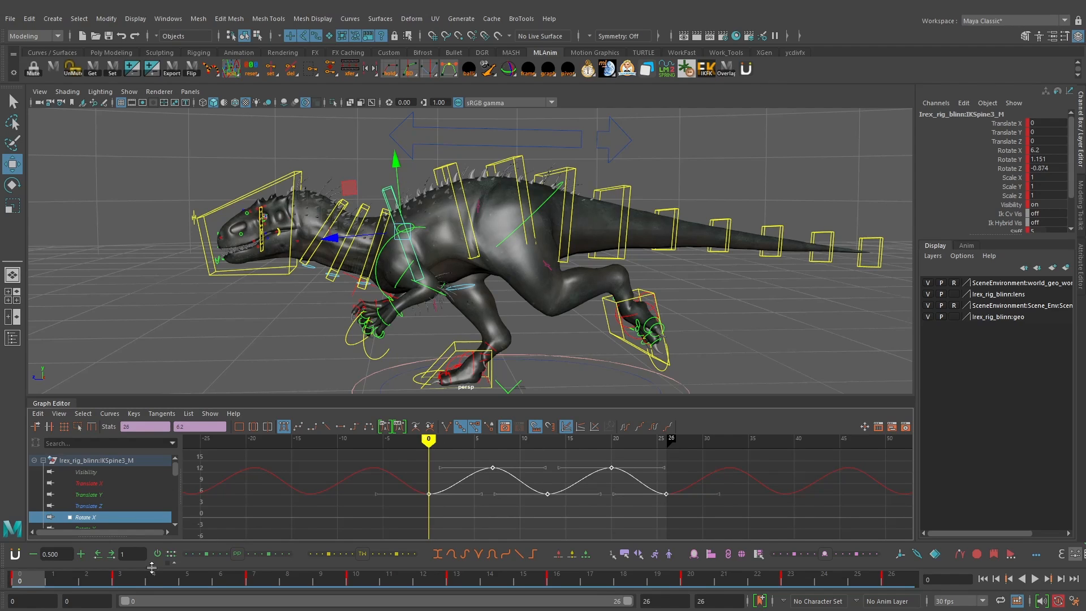
pyautogui.moveTo(31, 584); pyautogui.dragTo(209, 574)
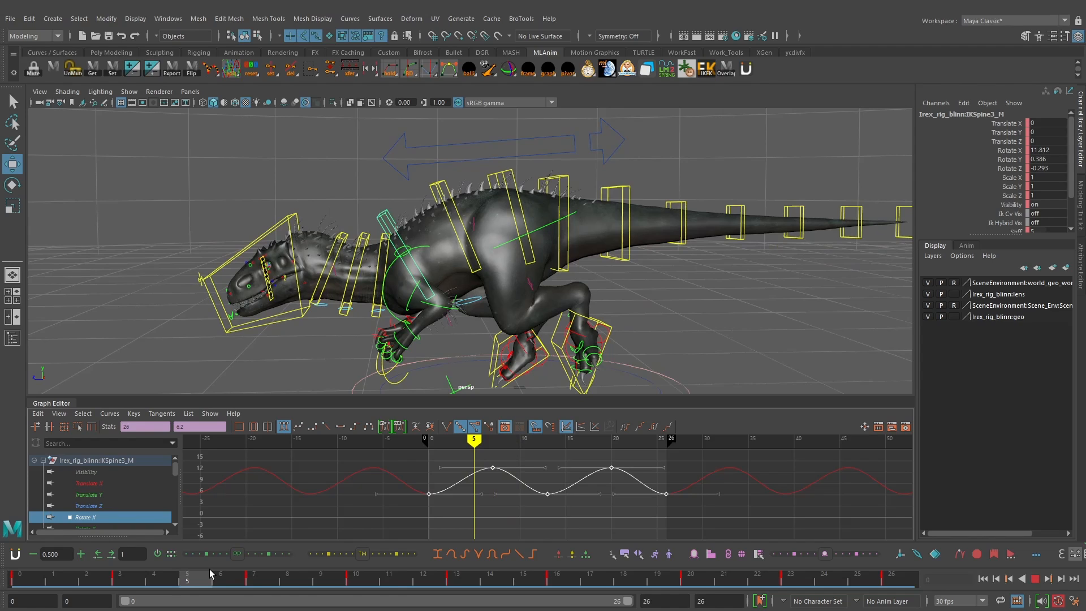
# Step: Flip IKSpine3_M's Rotate X curve vertically with frame 0 as the reference and play the loop to check the motion
pyautogui.moveTo(212, 574); pyautogui.dragTo(17, 576)
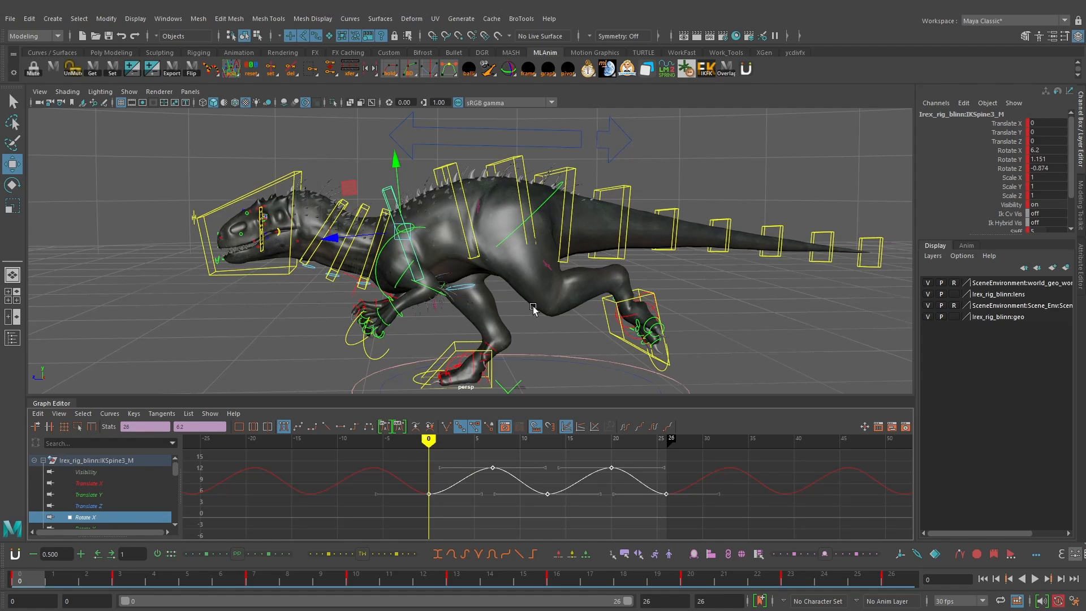
pyautogui.keyDown('alt'); pyautogui.moveTo(360, 183); pyautogui.dragTo(361, 188, button='middle'); pyautogui.keyUp('alt')
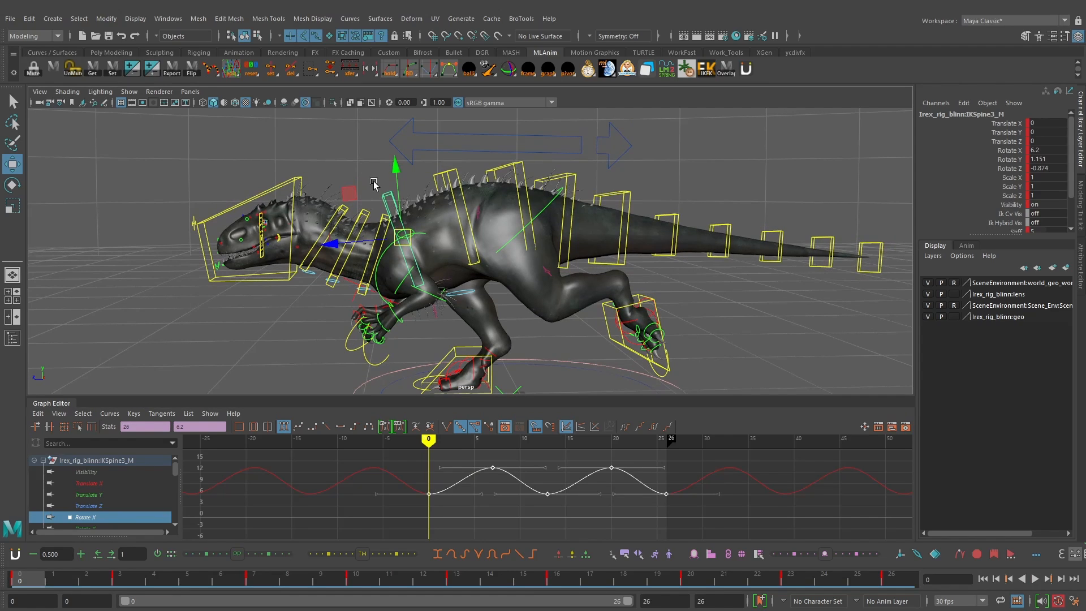
pyautogui.click(192, 70)
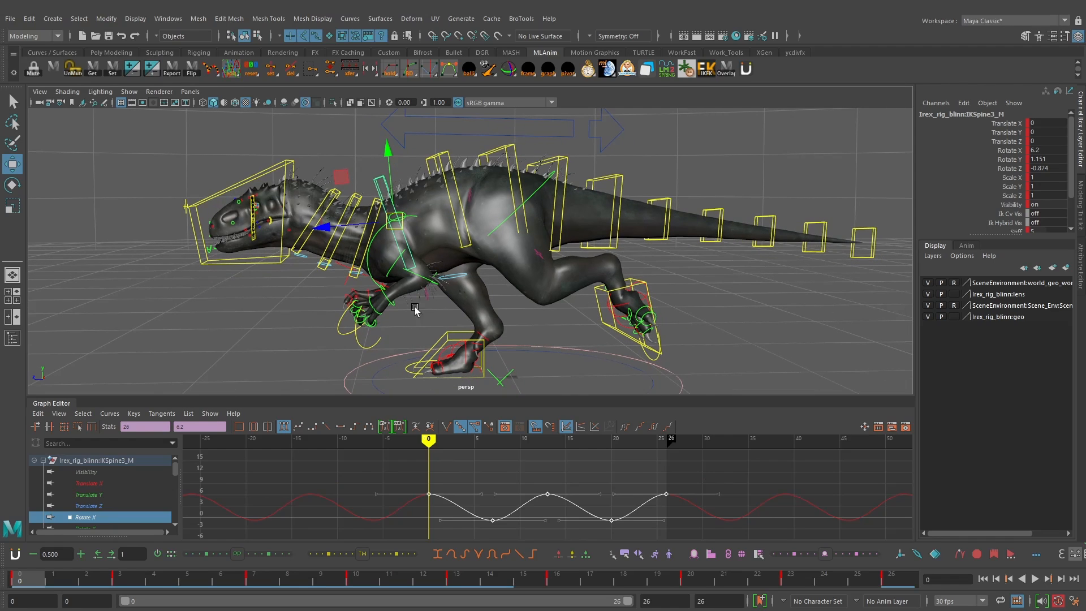
pyautogui.keyDown('alt'); pyautogui.moveTo(571, 483); pyautogui.dragTo(558, 479, button='middle'); pyautogui.keyUp('alt')
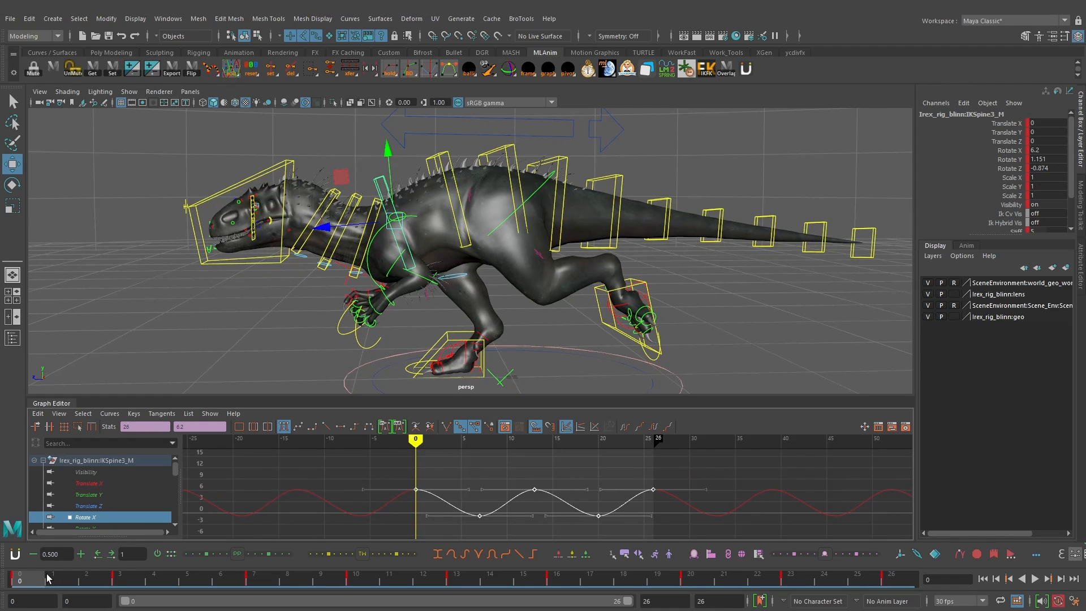
pyautogui.hotkey('alt', 'v')
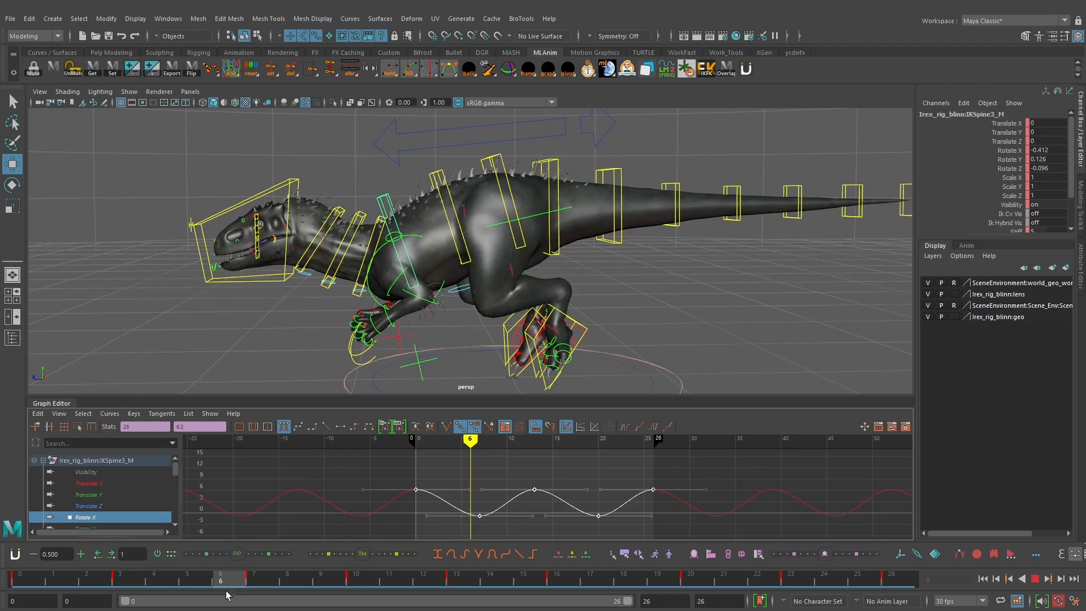
pyautogui.moveTo(521, 588); pyautogui.dragTo(898, 585)
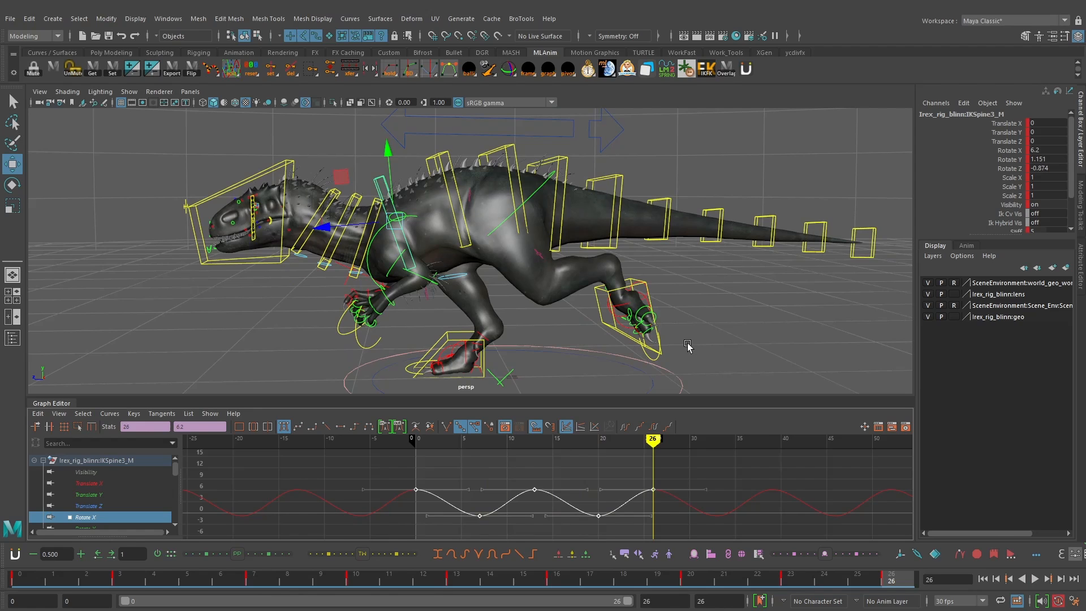
pyautogui.hotkey('alt', 'shift', 'v')
pyautogui.hotkey('alt', 'v')
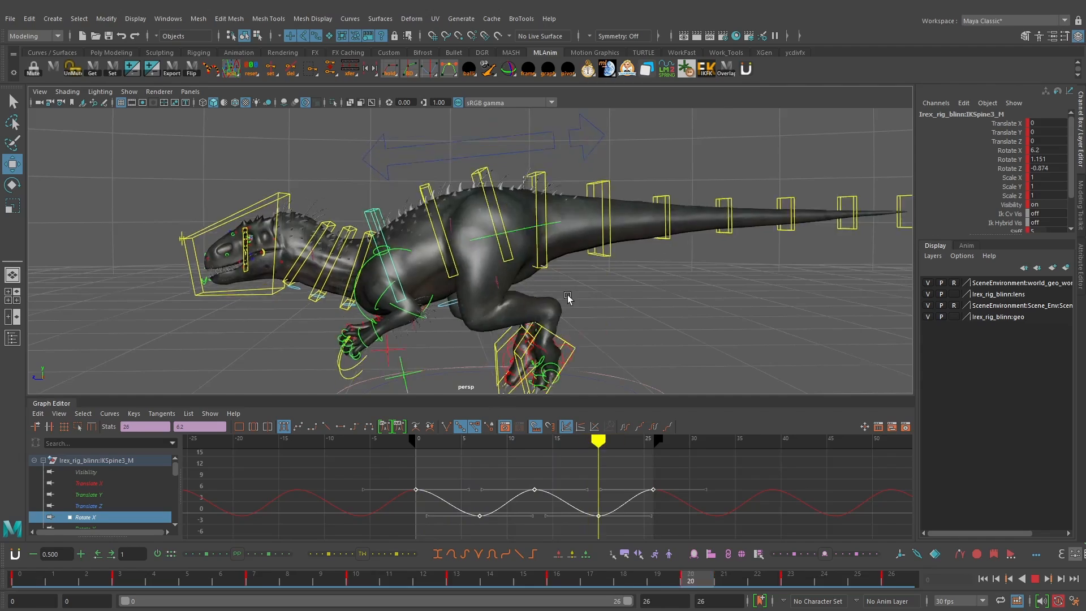
pyautogui.hotkey('alt', 'v')
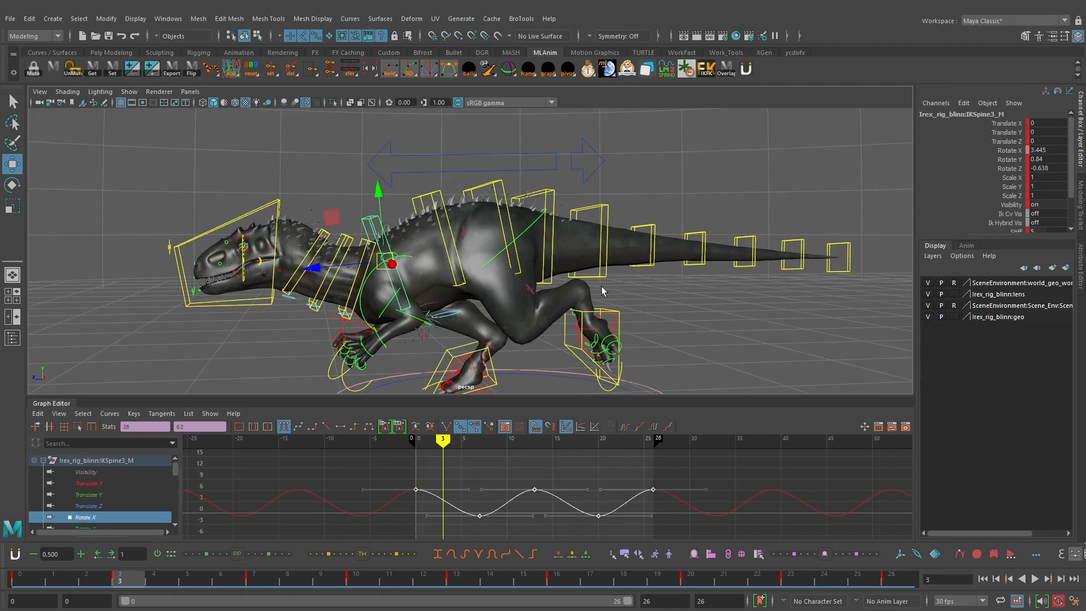
# Step: Try raising the IKSpine3_M control at frame 3 to a Translate Y of about 43
pyautogui.keyDown('alt'); pyautogui.moveTo(595, 285); pyautogui.dragTo(588, 284); pyautogui.keyUp('alt')
pyautogui.moveTo(381, 205); pyautogui.dragTo(448, 207)
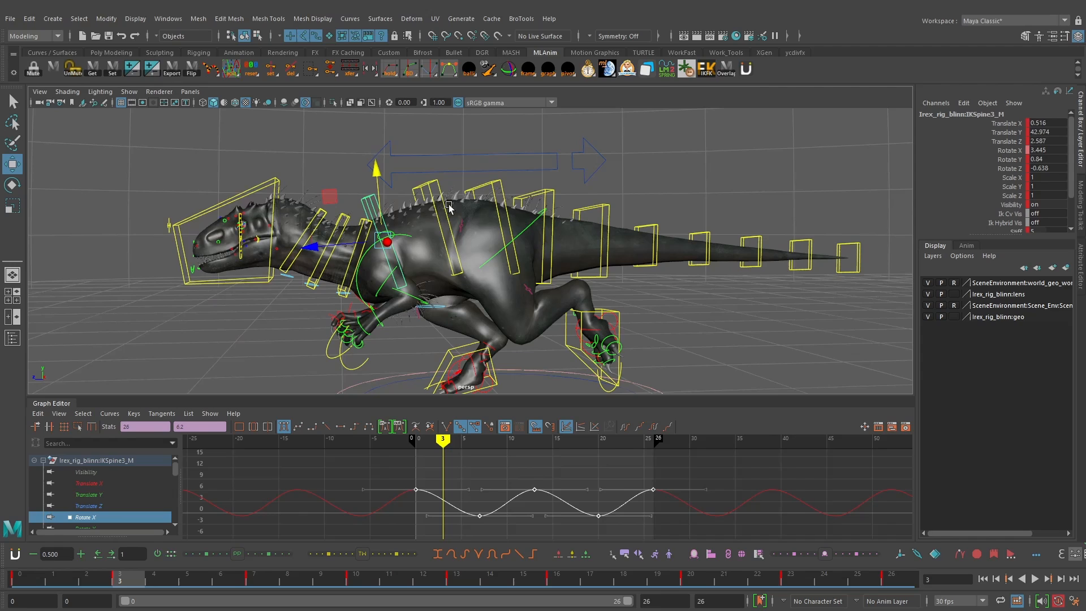
pyautogui.hotkey('ctrl', 'z')
pyautogui.click(611, 200)
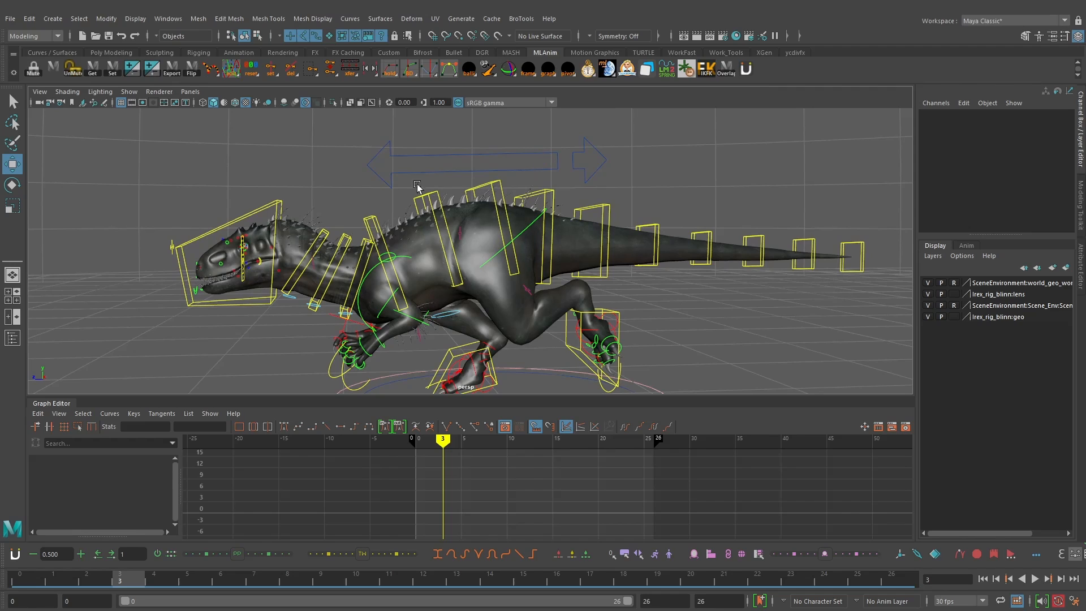
# Step: Copy all the Translate Y keys of the RootX_M control with the current time at frame 0
pyautogui.click(409, 168)
pyautogui.click(110, 495)
pyautogui.press('f')
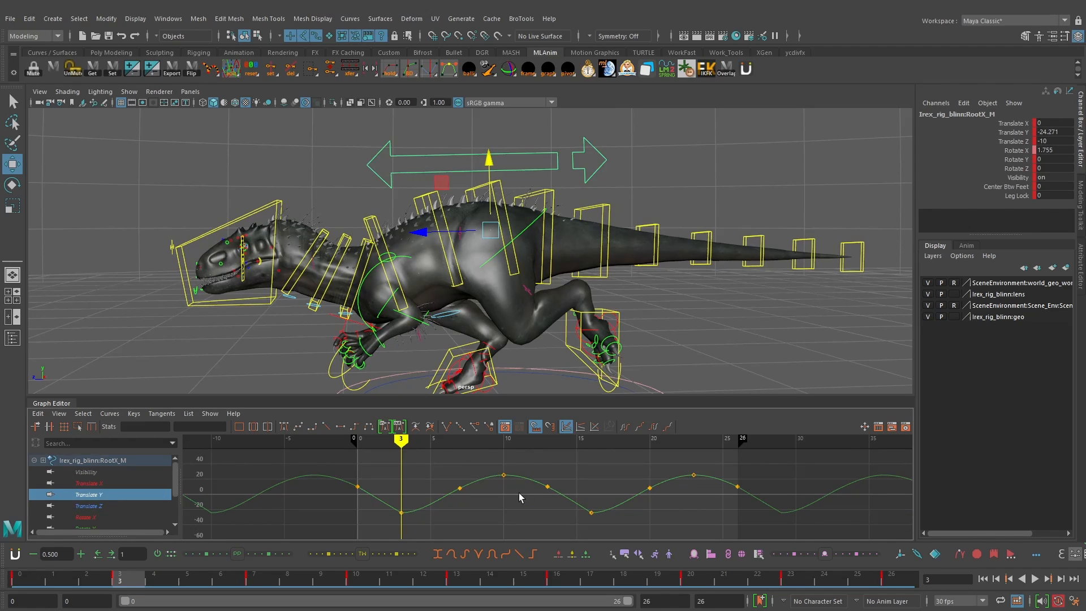
pyautogui.moveTo(384, 439); pyautogui.dragTo(358, 438)
pyautogui.moveTo(799, 464); pyautogui.dragTo(335, 535)
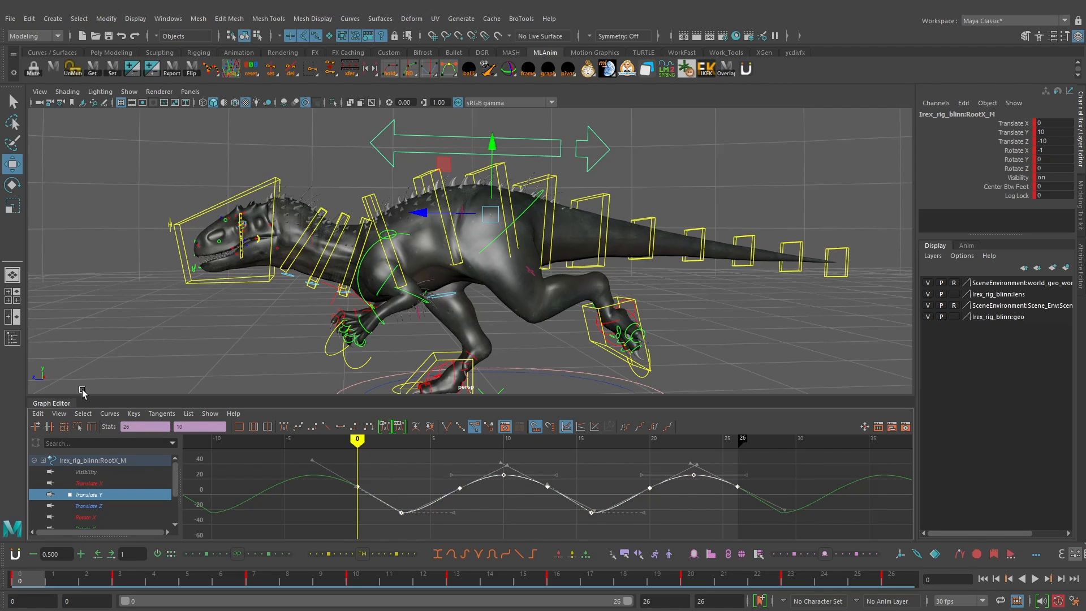
pyautogui.click(43, 415)
pyautogui.click(74, 255)
# Step: Delete every Translate Y key of the IKSpine3_M control after frame 0
pyautogui.click(372, 198)
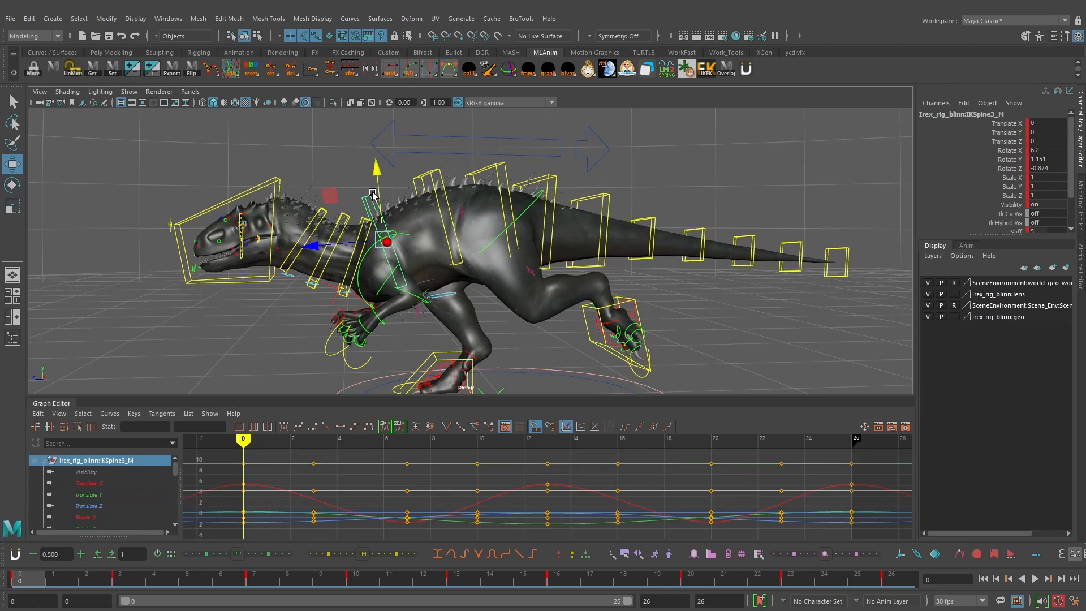
pyautogui.click(114, 493)
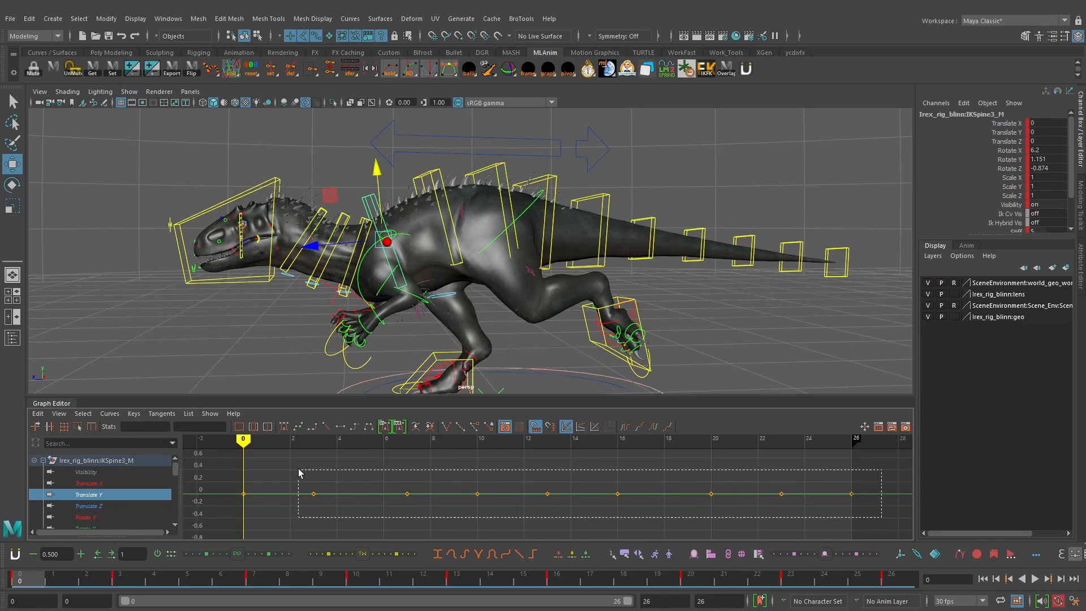
pyautogui.click(393, 494)
pyautogui.press('Delete')
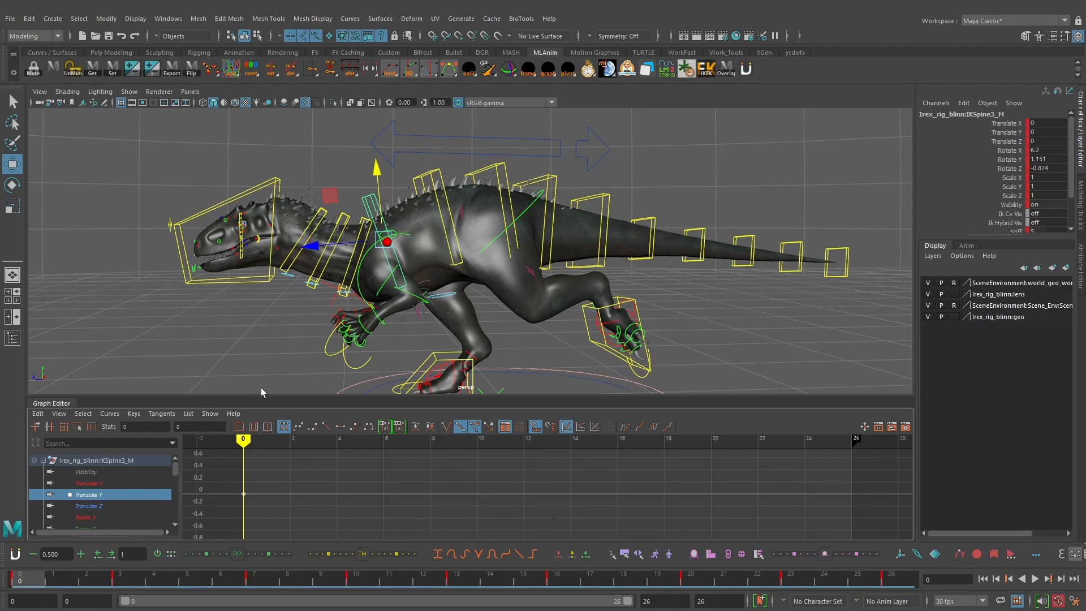
# Step: Paste the copied root keys onto IKSpine3_M's Translate Y curve at frame 0 and shift them all down, bringing frame 0 to about 0.034
pyautogui.click(37, 414)
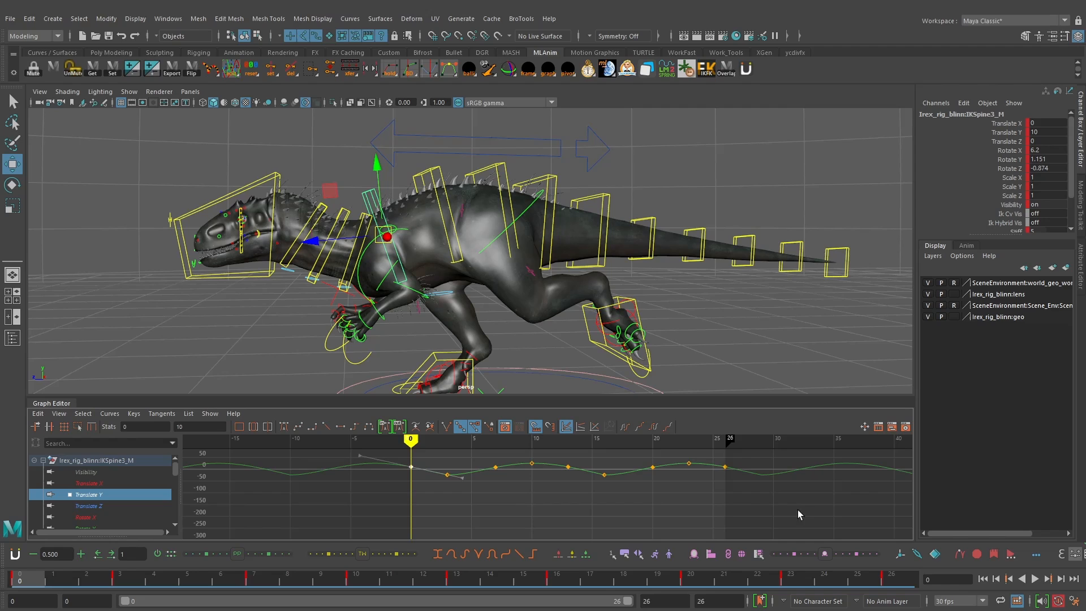
pyautogui.moveTo(784, 508); pyautogui.dragTo(399, 450)
pyautogui.moveTo(520, 507)
pyautogui.keyDown('shift'); pyautogui.mouseDown(button='middle')
pyautogui.moveTo(519, 495)
pyautogui.moveTo(532, 506)
pyautogui.mouseUp(button='middle'); pyautogui.keyUp('shift')
pyautogui.keyDown('alt'); pyautogui.moveTo(400, 494); pyautogui.dragTo(521, 493, button='middle'); pyautogui.keyUp('alt')
pyautogui.keyDown('alt'); pyautogui.moveTo(522, 493); pyautogui.dragTo(543, 487, button='right'); pyautogui.keyUp('alt')
pyautogui.keyDown('alt'); pyautogui.moveTo(555, 447); pyautogui.dragTo(544, 527, button='middle'); pyautogui.keyUp('alt')
pyautogui.keyDown('alt'); pyautogui.keyDown('shift'); pyautogui.moveTo(566, 525); pyautogui.dragTo(571, 490, button='right'); pyautogui.keyUp('shift'); pyautogui.keyUp('alt')
pyautogui.keyDown('alt'); pyautogui.moveTo(570, 536); pyautogui.dragTo(581, 493, button='middle'); pyautogui.keyUp('alt')
pyautogui.moveTo(496, 492)
pyautogui.keyDown('alt'); pyautogui.mouseDown(button='right')
pyautogui.moveTo(593, 507)
pyautogui.moveTo(497, 480)
pyautogui.moveTo(594, 504)
pyautogui.moveTo(506, 485)
pyautogui.mouseUp(button='right'); pyautogui.keyUp('alt')
pyautogui.keyDown('shift'); pyautogui.moveTo(507, 484); pyautogui.dragTo(513, 488, button='middle'); pyautogui.keyUp('shift')
pyautogui.keyDown('alt'); pyautogui.moveTo(650, 488); pyautogui.dragTo(452, 486, button='right'); pyautogui.keyUp('alt')
pyautogui.moveTo(692, 487)
pyautogui.keyDown('alt'); pyautogui.mouseDown(button='middle')
pyautogui.moveTo(478, 486)
pyautogui.moveTo(702, 498)
pyautogui.mouseUp(button='middle'); pyautogui.keyUp('alt')
pyautogui.keyDown('alt'); pyautogui.keyDown('shift'); pyautogui.moveTo(701, 497); pyautogui.dragTo(657, 510, button='right'); pyautogui.keyUp('shift'); pyautogui.keyUp('alt')
pyautogui.hotkey('alt', 'v')
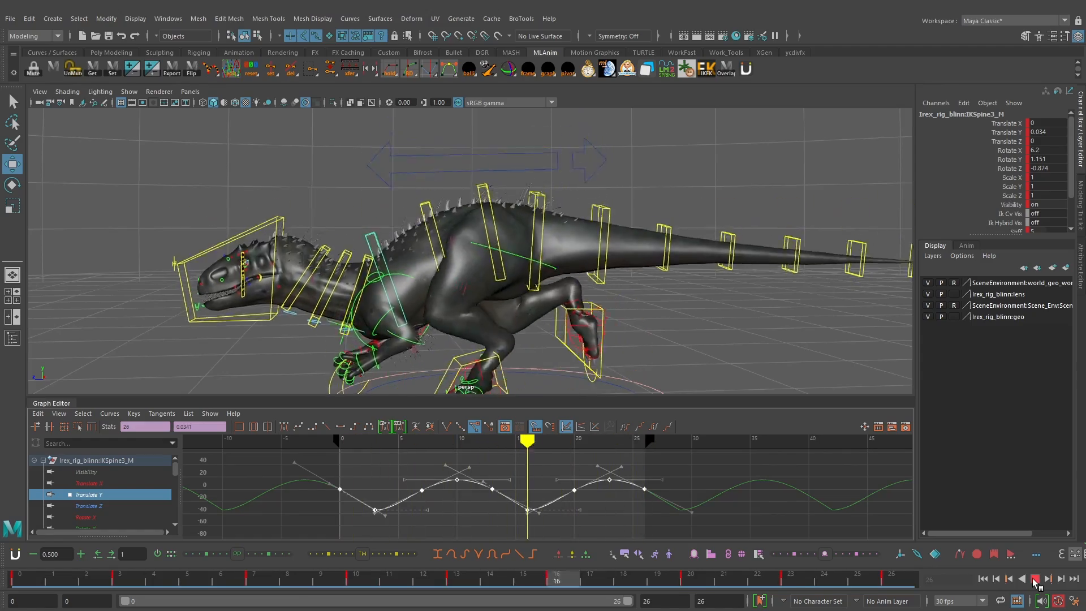
pyautogui.click(1033, 582)
# Step: Return to frame 0 and flip IKSpine3_M's Translate Y curve vertically so it runs opposite to the root's bounce
pyautogui.moveTo(90, 560); pyautogui.dragTo(92, 554)
pyautogui.moveTo(166, 577); pyautogui.dragTo(22, 576)
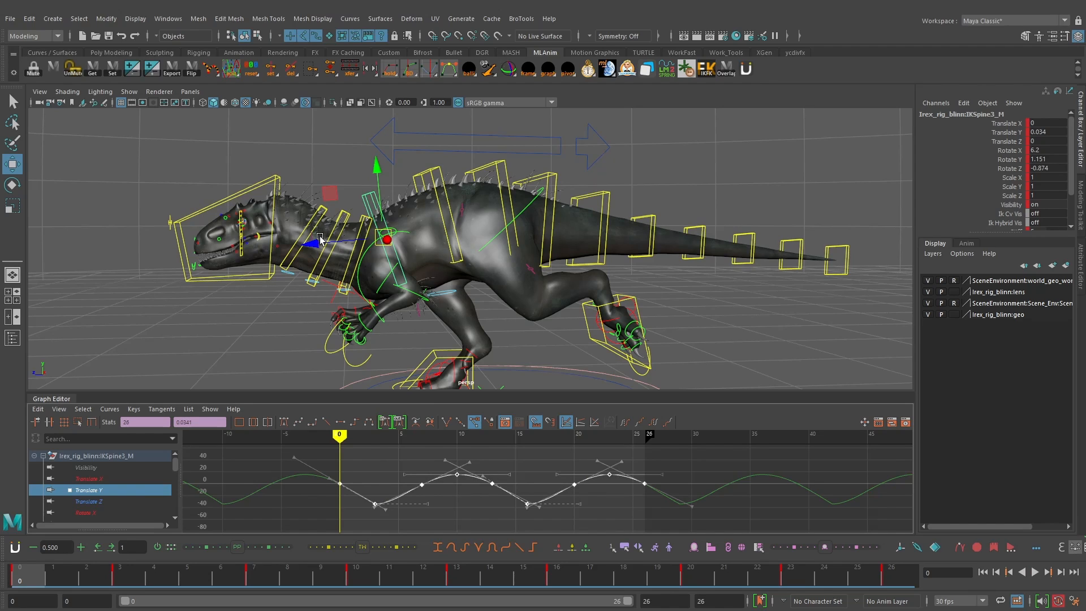
pyautogui.click(192, 72)
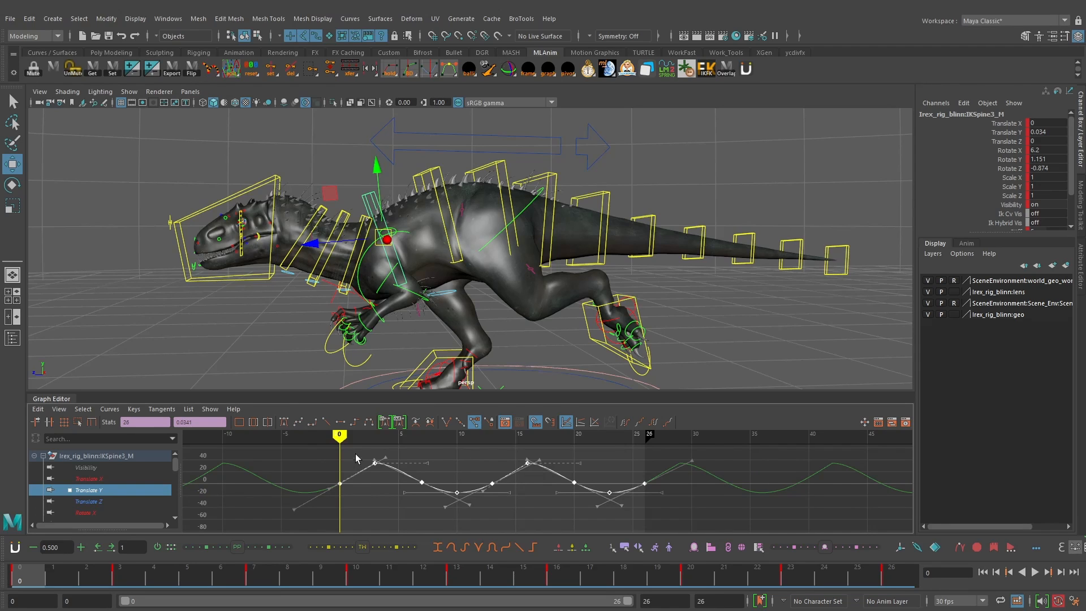
pyautogui.click(380, 484)
pyautogui.scroll(3, 383, 482)
pyautogui.keyDown('alt'); pyautogui.moveTo(211, 493); pyautogui.dragTo(292, 507, button='middle'); pyautogui.keyUp('alt')
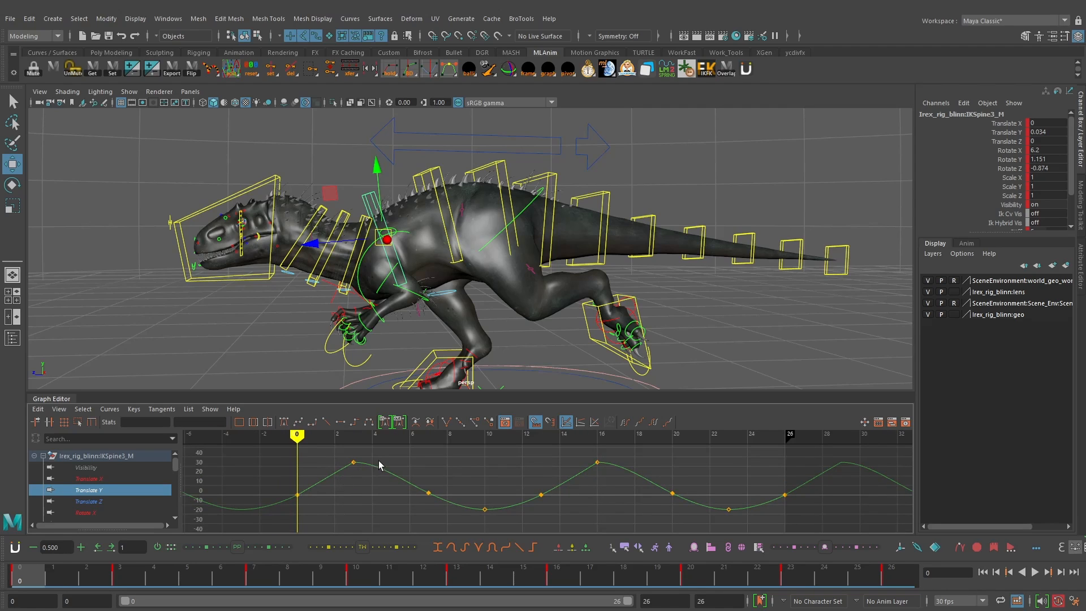
# Step: Smooth IKSpine3_M's Translate Y peaks with auto tangents on the frame 3 key and spline tangents on the frame 16 key
pyautogui.click(354, 463)
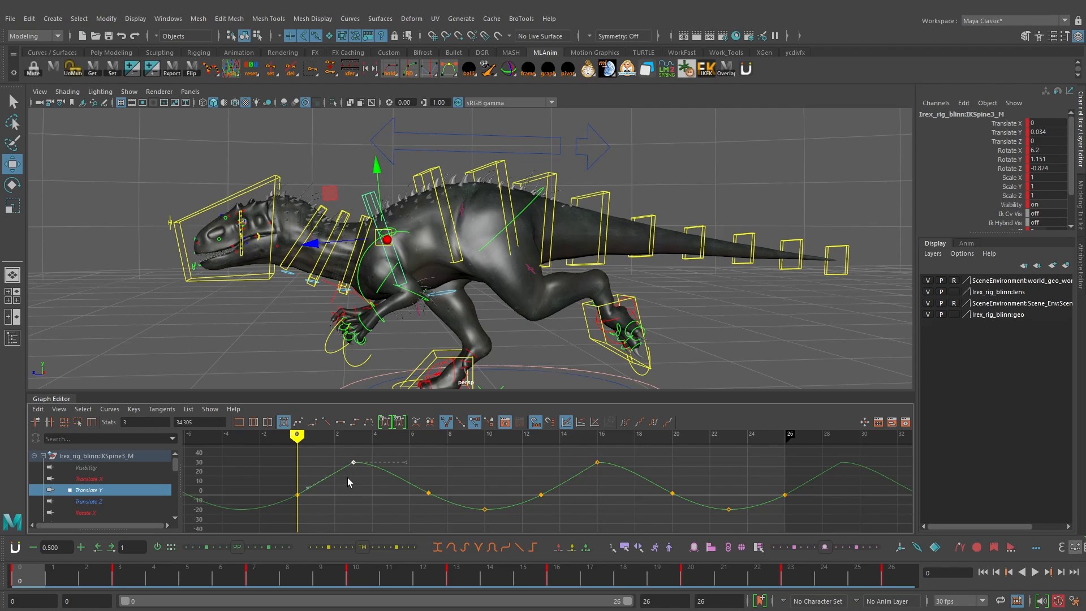
pyautogui.moveTo(344, 436); pyautogui.dragTo(358, 436)
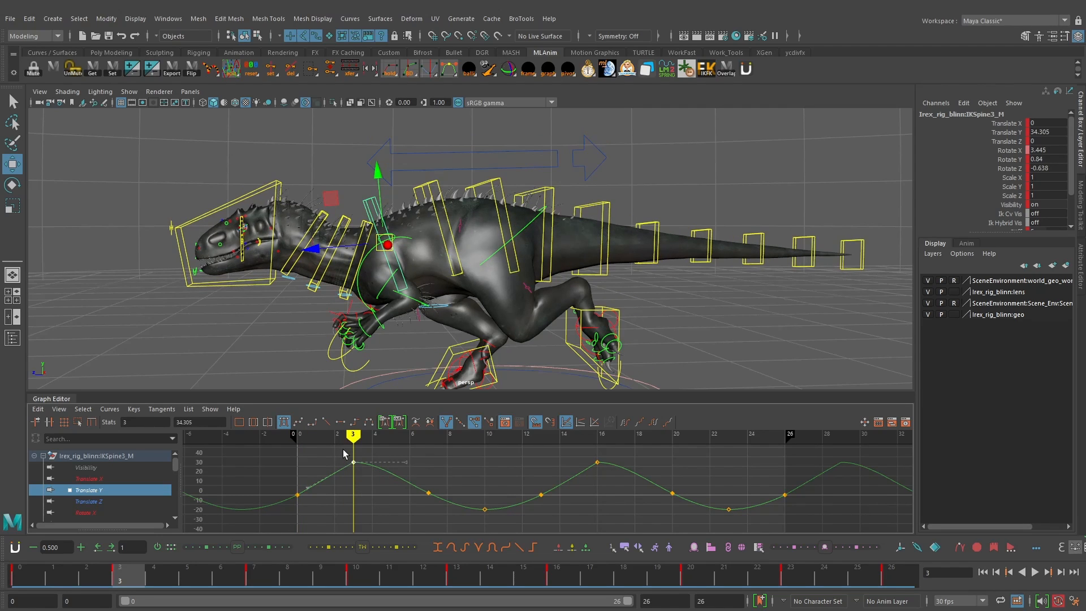
pyautogui.click(284, 422)
pyautogui.keyDown('alt'); pyautogui.moveTo(480, 470); pyautogui.dragTo(451, 479, button='middle'); pyautogui.keyUp('alt')
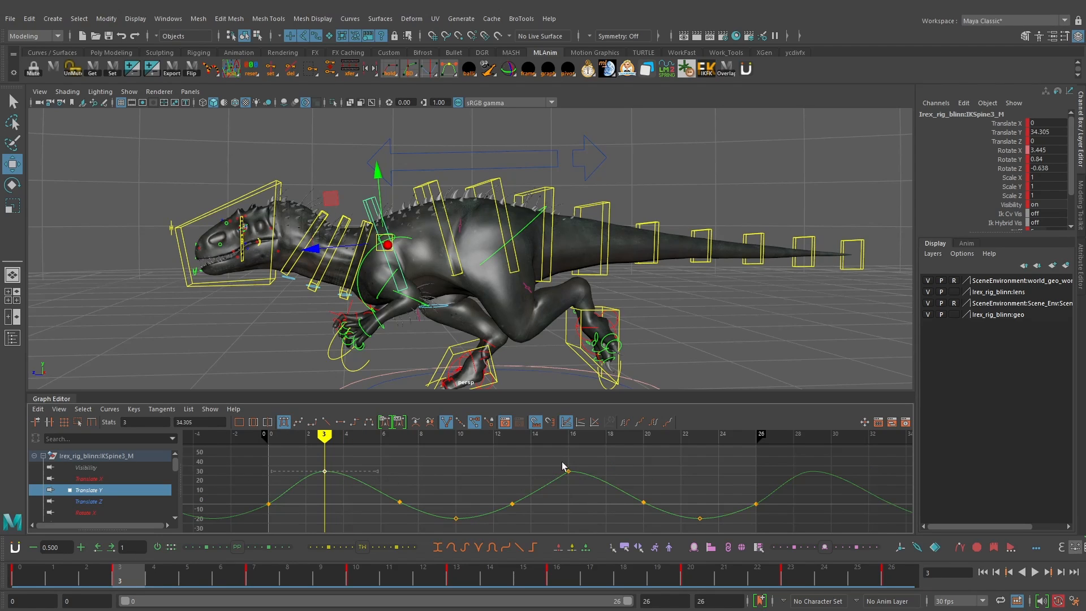
pyautogui.click(298, 422)
pyautogui.keyDown('alt'); pyautogui.moveTo(599, 490); pyautogui.dragTo(504, 476, button='middle'); pyautogui.keyUp('alt')
# Step: Play the run cycle from frame 0 and examine the chest's bounce from the front and side
pyautogui.moveTo(161, 574); pyautogui.dragTo(17, 574)
pyautogui.click(1034, 571)
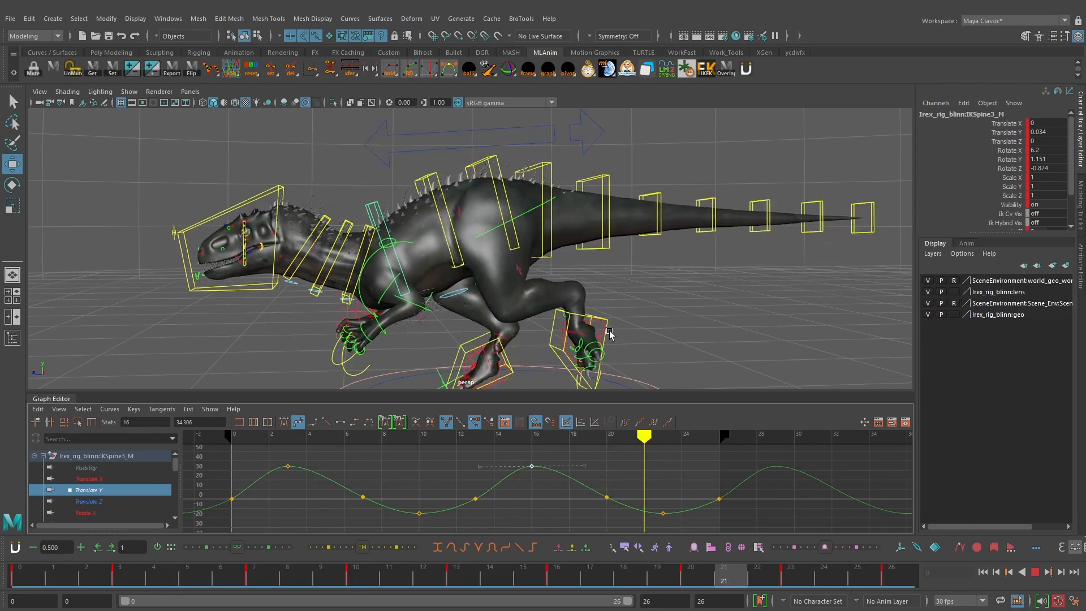
pyautogui.keyDown('alt'); pyautogui.moveTo(547, 310); pyautogui.dragTo(649, 310); pyautogui.keyUp('alt')
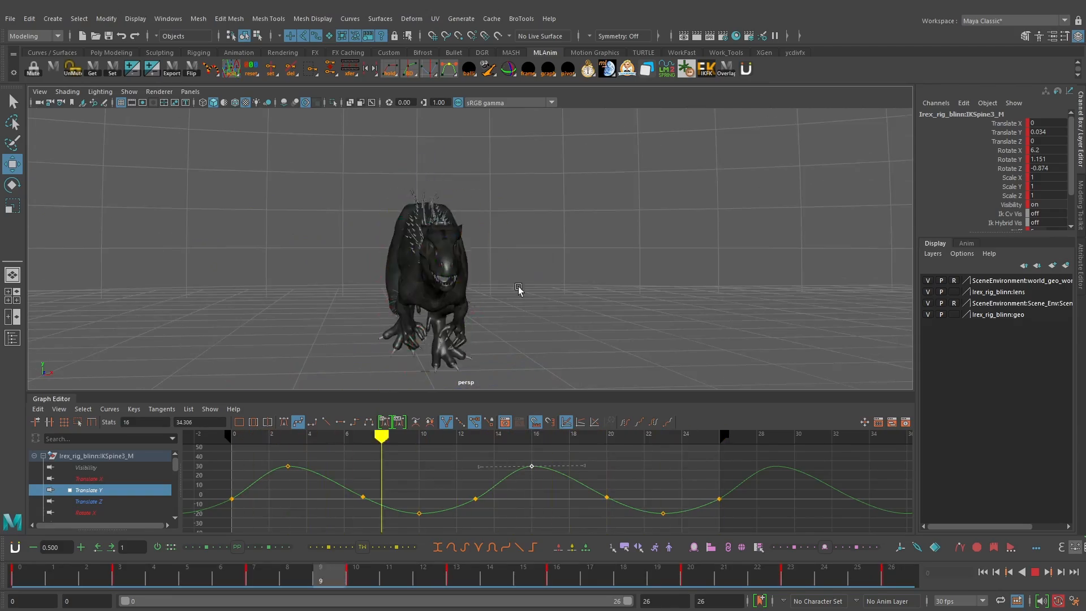
pyautogui.keyDown('alt'); pyautogui.moveTo(518, 288); pyautogui.dragTo(485, 288); pyautogui.keyUp('alt')
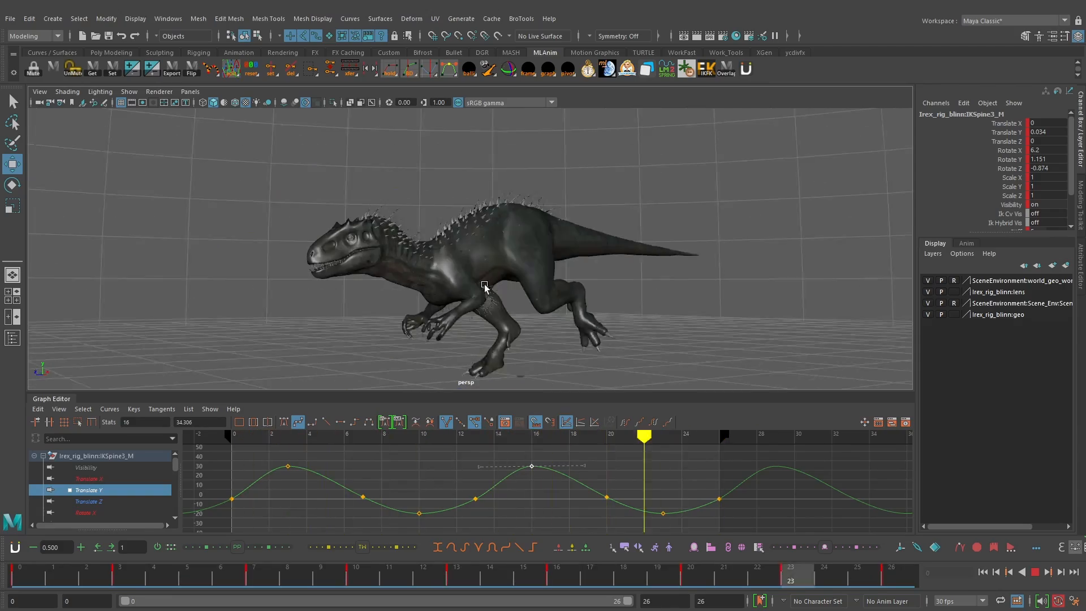
pyautogui.keyDown('alt'); pyautogui.moveTo(485, 288); pyautogui.dragTo(500, 291, button='right'); pyautogui.keyUp('alt')
pyautogui.keyDown('alt'); pyautogui.moveTo(499, 290); pyautogui.dragTo(468, 245); pyautogui.keyUp('alt')
pyautogui.keyDown('alt'); pyautogui.moveTo(467, 245); pyautogui.dragTo(554, 291, button='right'); pyautogui.keyUp('alt')
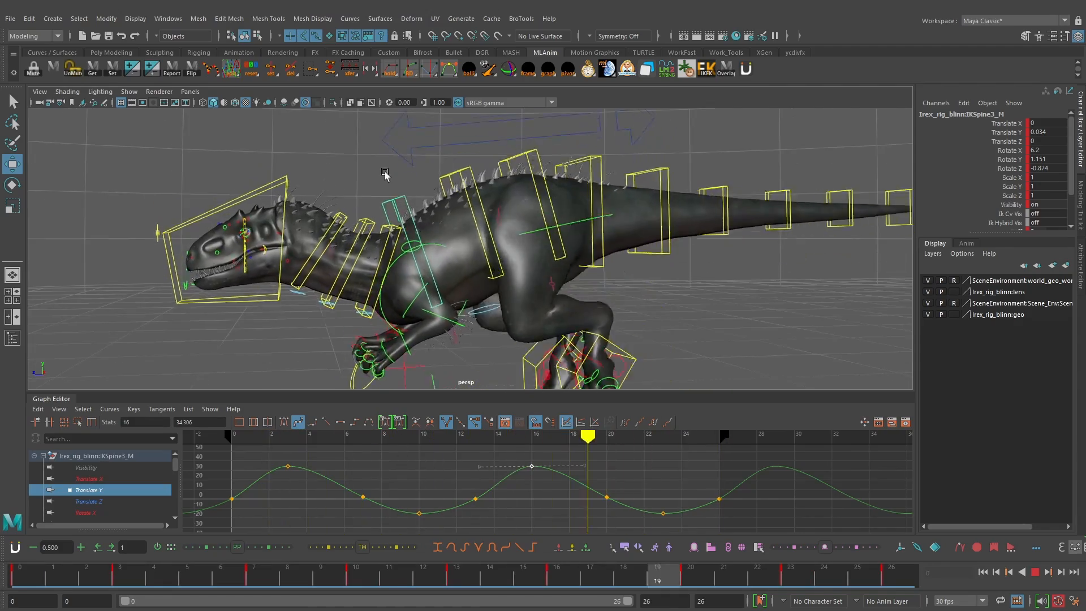
pyautogui.press('Escape')
# Step: Try moving the IKSpine2_M control down at frame 2 to a Translate Y of about -31
pyautogui.click(469, 171)
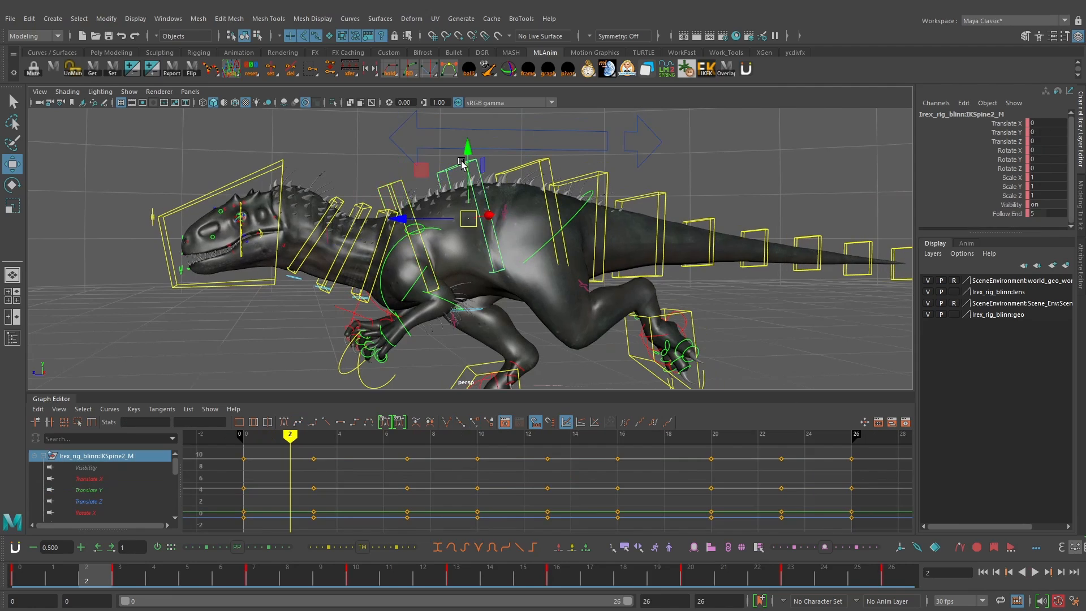
pyautogui.moveTo(463, 166); pyautogui.dragTo(474, 166)
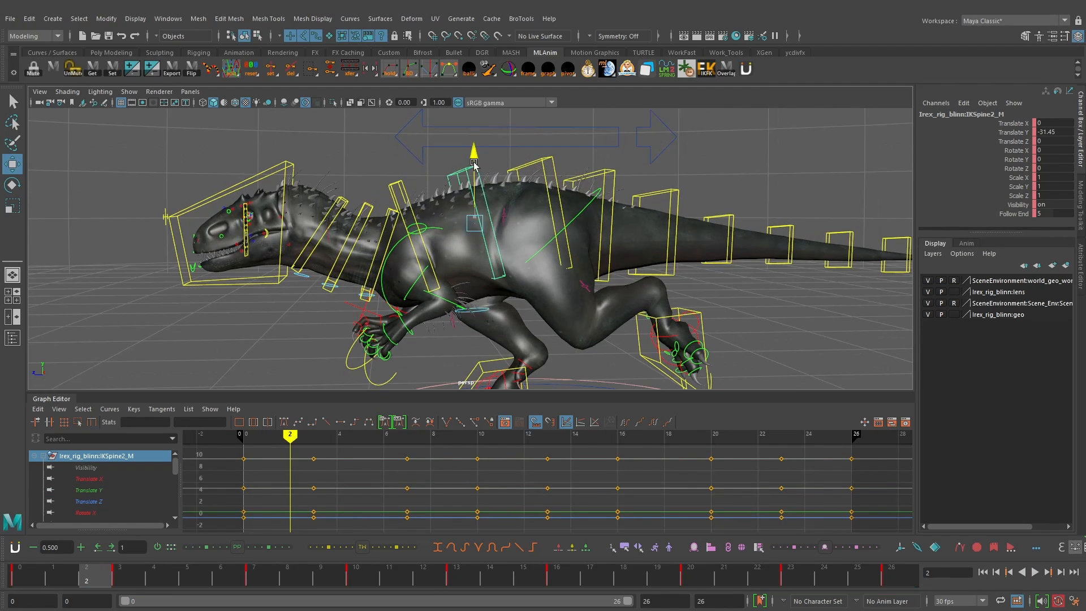
pyautogui.hotkey('ctrl', 'z')
pyautogui.hotkey('ctrl', 'z')
pyautogui.hotkey('ctrl', 'z')
pyautogui.hotkey('ctrl', 'y')
# Step: Reselect the IKSpine3_M control and play the loop from frame 0 with the rig controls hidden to review the body motion
pyautogui.click(371, 182)
pyautogui.keyDown('alt'); pyautogui.moveTo(371, 186); pyautogui.dragTo(325, 232); pyautogui.keyUp('alt')
pyautogui.moveTo(113, 576); pyautogui.dragTo(6, 489)
pyautogui.scroll(-2, 565, 362)
pyautogui.keyDown('alt'); pyautogui.moveTo(566, 396); pyautogui.dragTo(597, 357); pyautogui.keyUp('alt')
pyautogui.keyDown('alt'); pyautogui.moveTo(596, 356); pyautogui.dragTo(593, 312, button='middle'); pyautogui.keyUp('alt')
pyautogui.click(1029, 572)
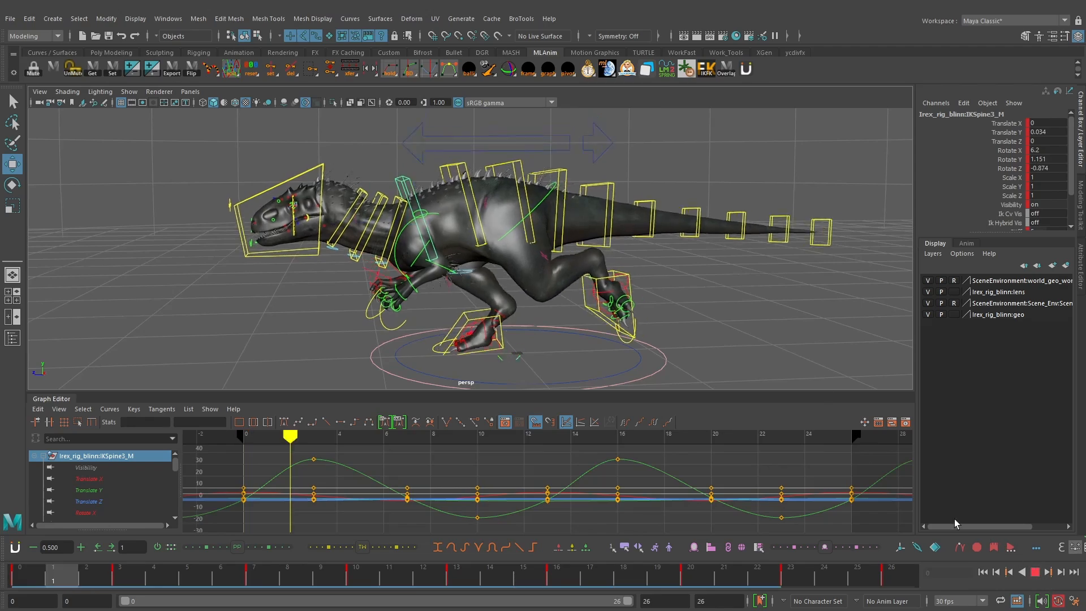
pyautogui.hotkey('alt', '1')
pyautogui.keyDown('alt'); pyautogui.moveTo(502, 296); pyautogui.dragTo(482, 281); pyautogui.keyUp('alt')
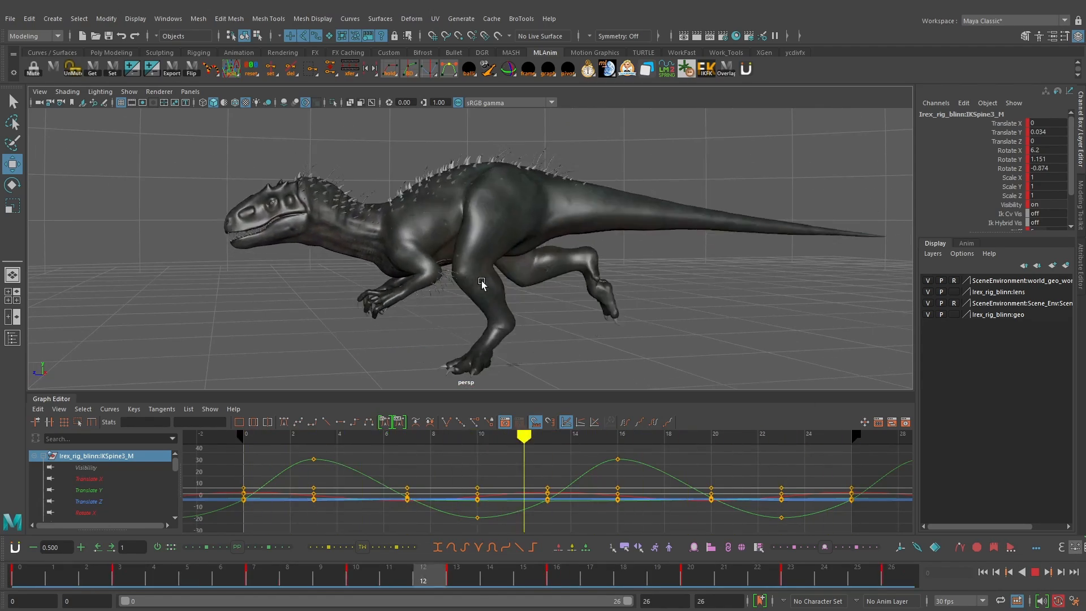
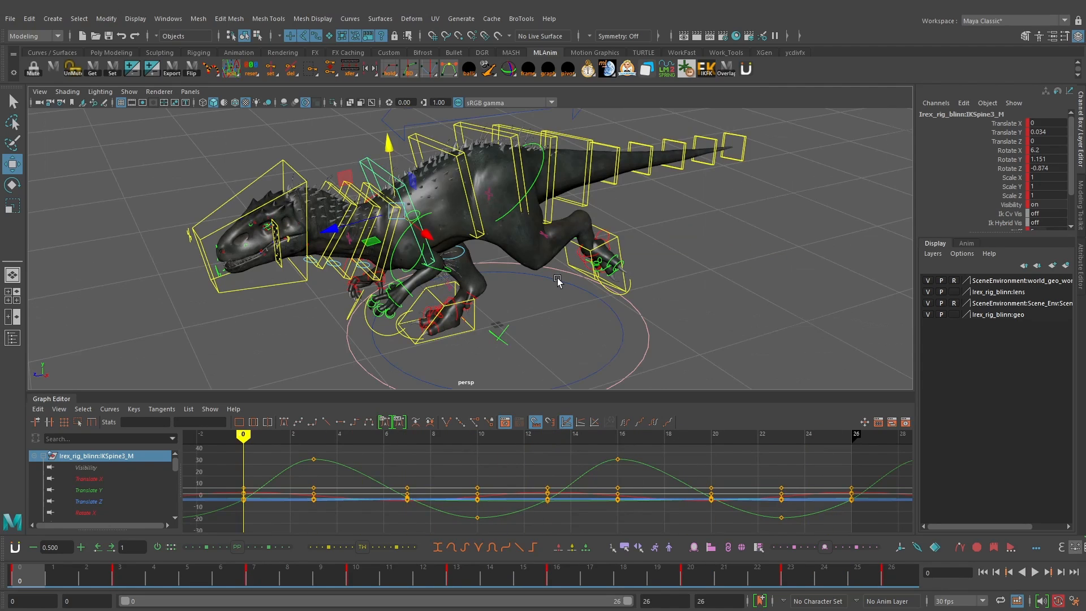
# Step: Review the looping chest motion from a side view with the rig controls shown, finishing at frame 0
pyautogui.keyDown('alt'); pyautogui.moveTo(557, 281); pyautogui.dragTo(441, 287); pyautogui.keyUp('alt')
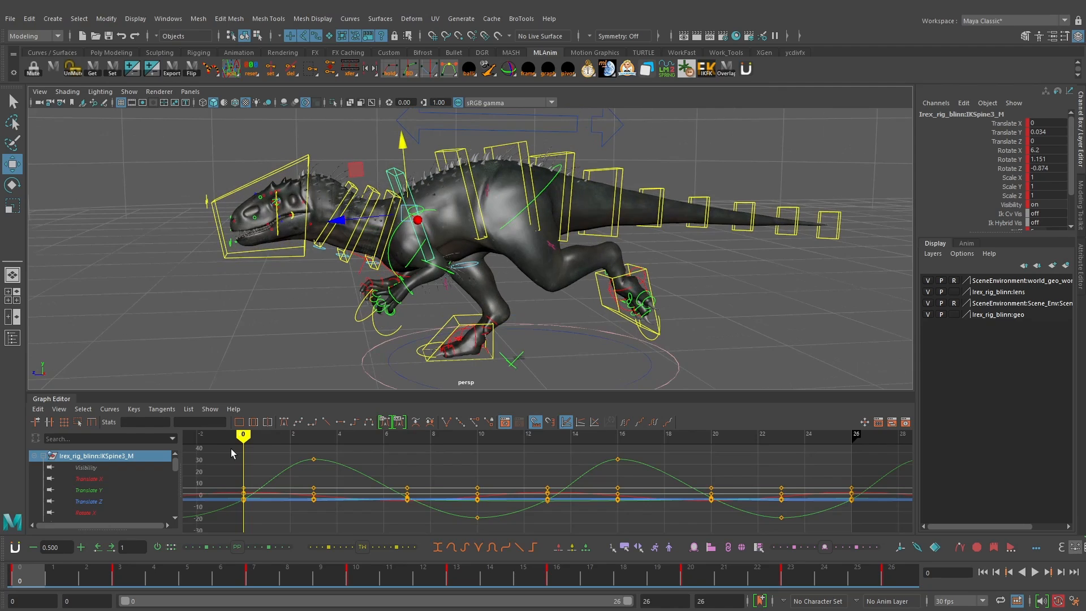
pyautogui.hotkey('alt', 'v')
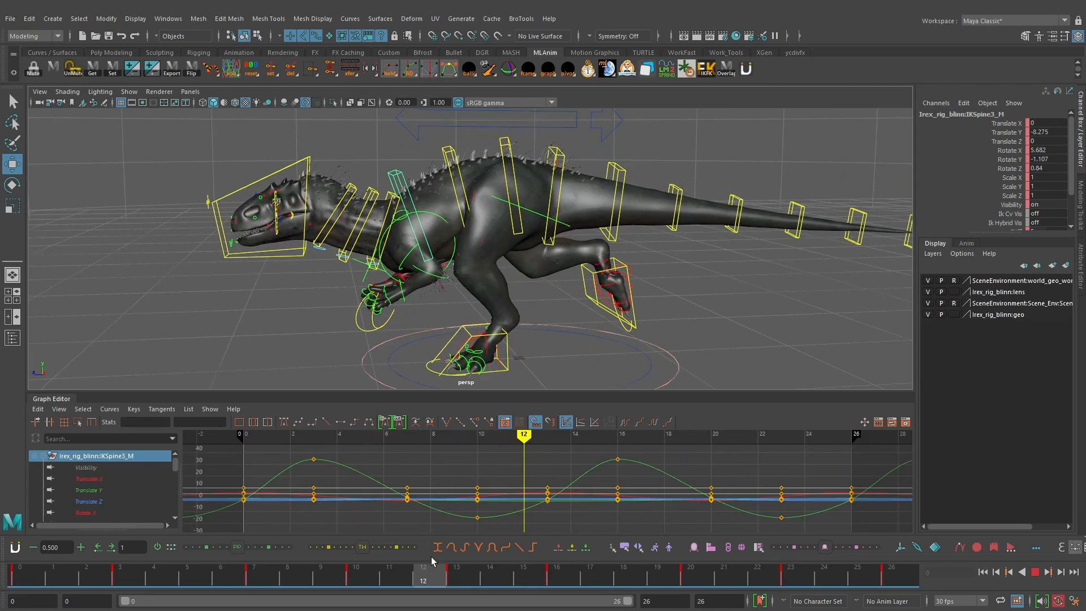
pyautogui.moveTo(444, 565); pyautogui.dragTo(454, 573)
pyautogui.press('Escape')
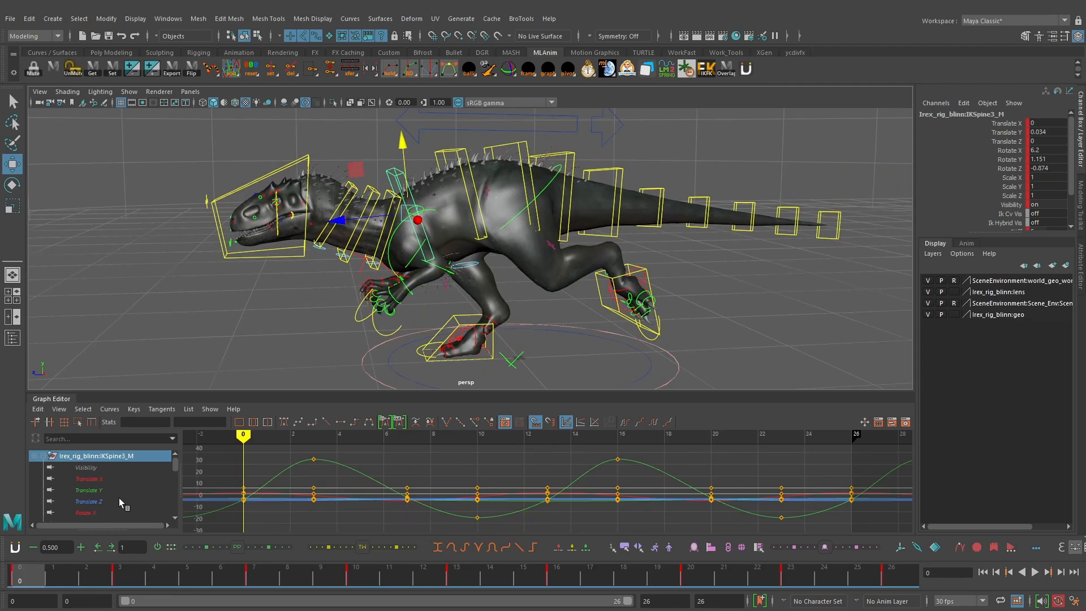
# Step: On IKSpine3_M's Rotate Y curve, delete the in-between keys so only the keys at frames 0, 13 and 26 are kept
pyautogui.scroll(-3, 123, 496)
pyautogui.moveTo(174, 486); pyautogui.dragTo(176, 479)
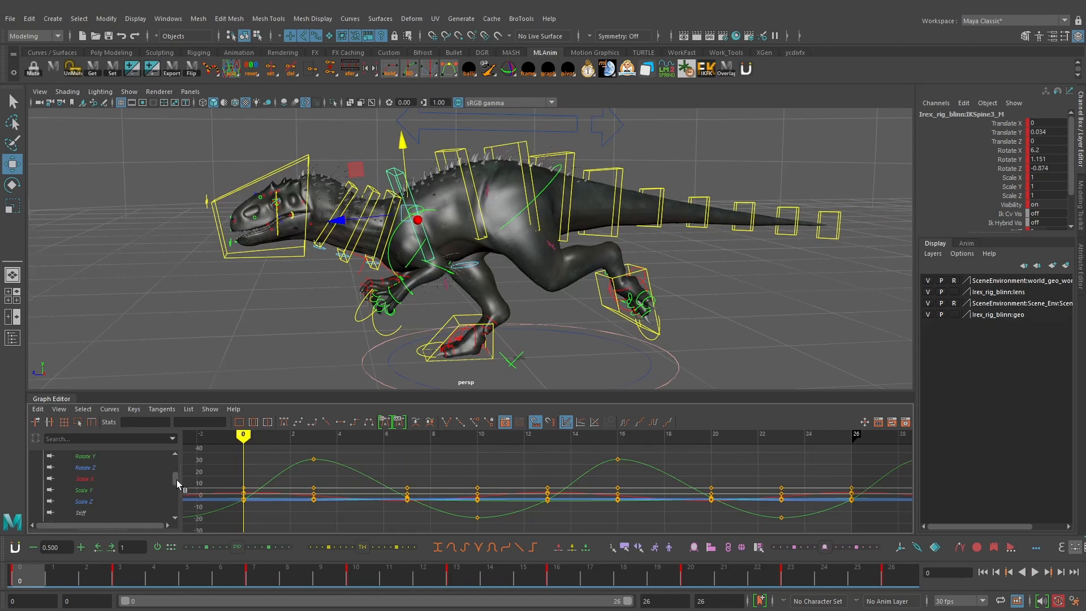
pyautogui.click(102, 457)
pyautogui.press('f')
pyautogui.keyDown('alt'); pyautogui.moveTo(530, 469); pyautogui.dragTo(490, 491, button='middle'); pyautogui.keyUp('alt')
pyautogui.moveTo(491, 491)
pyautogui.keyDown('alt'); pyautogui.keyDown('shift'); pyautogui.mouseDown(button='right')
pyautogui.moveTo(532, 481)
pyautogui.moveTo(507, 487)
pyautogui.mouseUp(button='right'); pyautogui.keyUp('shift'); pyautogui.keyUp('alt')
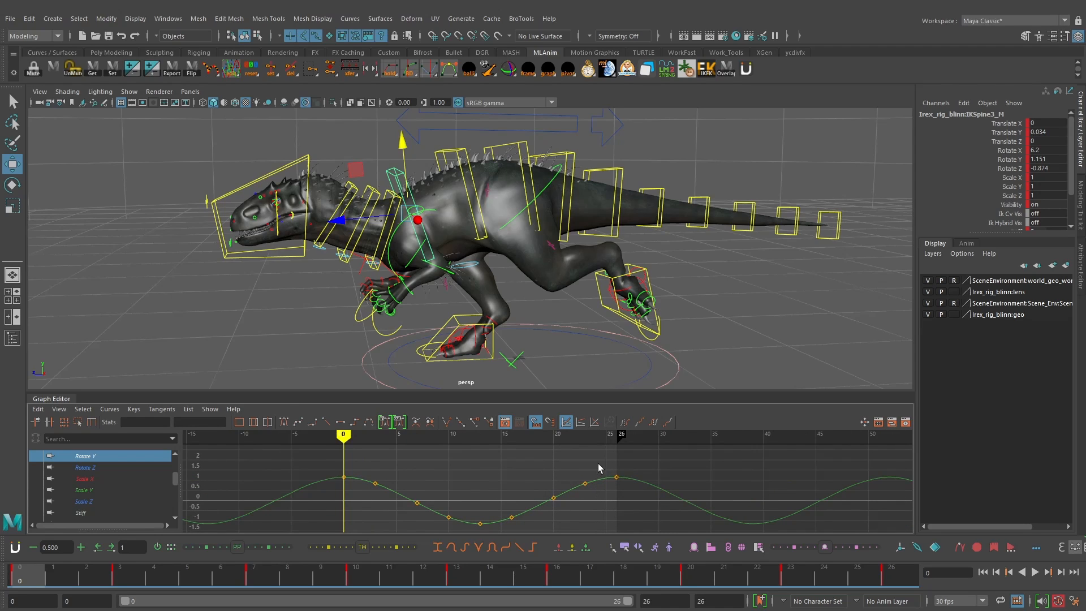
pyautogui.moveTo(493, 533); pyautogui.dragTo(492, 526)
pyautogui.click(480, 506)
pyautogui.press('Delete')
pyautogui.moveTo(465, 467); pyautogui.dragTo(363, 526)
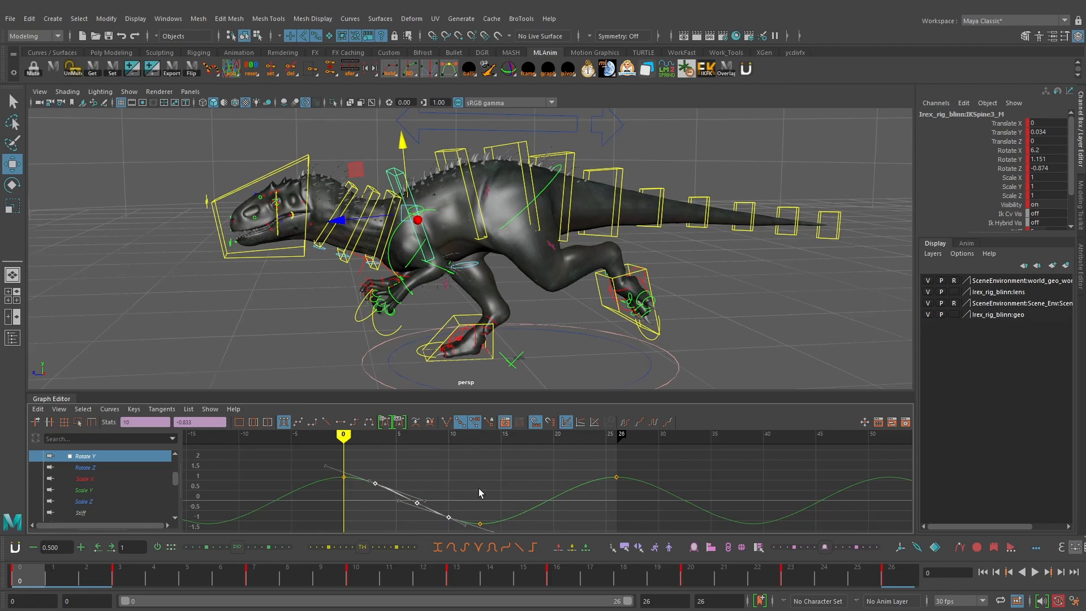
pyautogui.press('Delete')
# Step: Lower the IKSpine3_M Rotate Y keys at frames 0 and 26 to about -0.47 while viewing the dinosaur from the front
pyautogui.press('.')
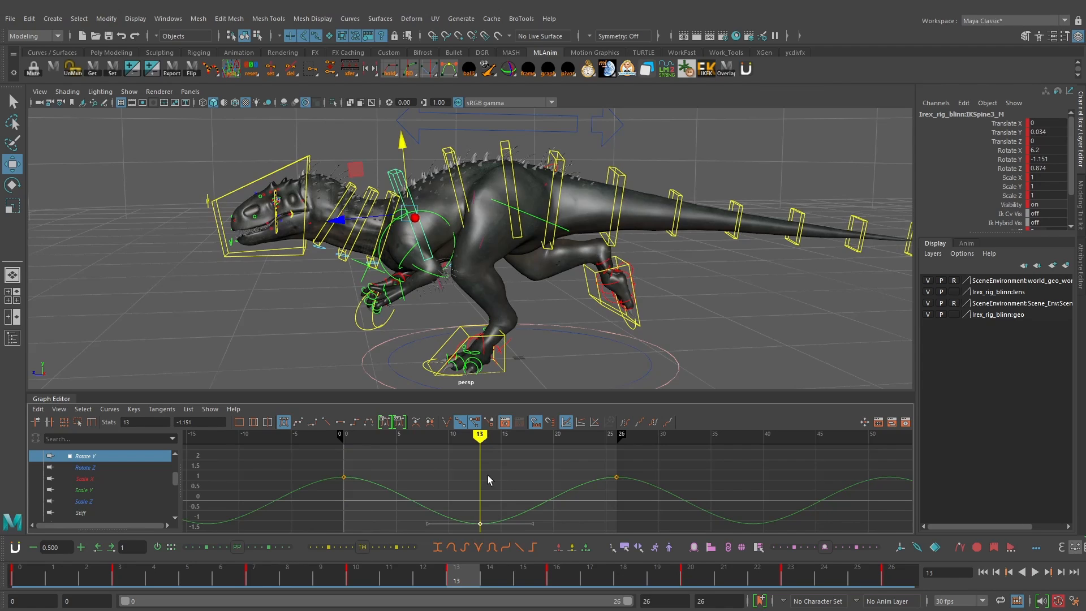
pyautogui.click(344, 477)
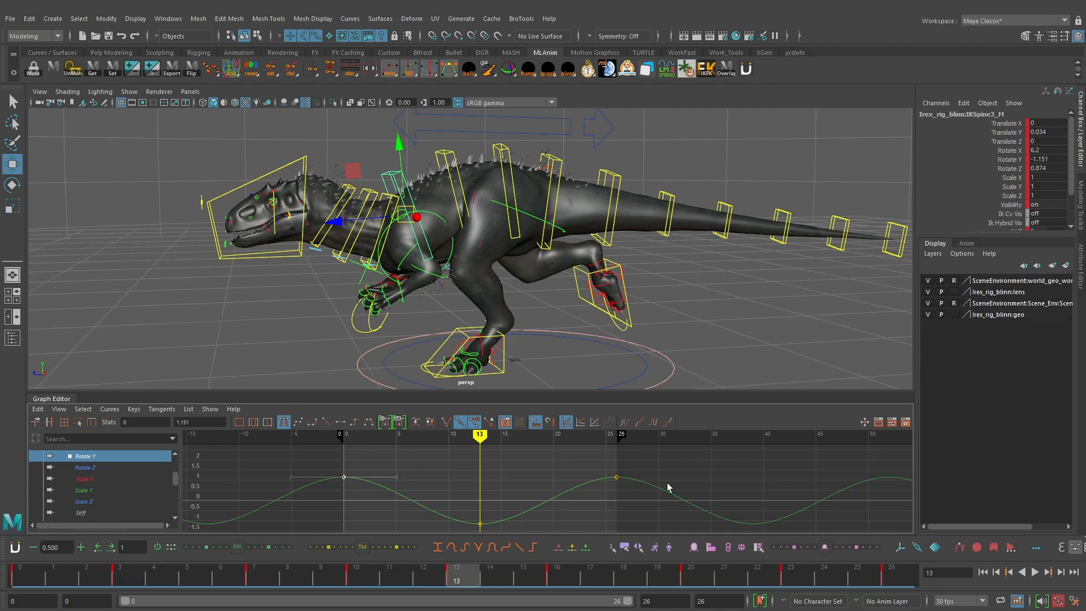
pyautogui.keyDown('alt'); pyautogui.moveTo(396, 315); pyautogui.dragTo(523, 306); pyautogui.keyUp('alt')
pyautogui.moveTo(370, 437); pyautogui.dragTo(344, 435)
pyautogui.keyDown('alt'); pyautogui.moveTo(405, 361); pyautogui.dragTo(421, 346); pyautogui.keyUp('alt')
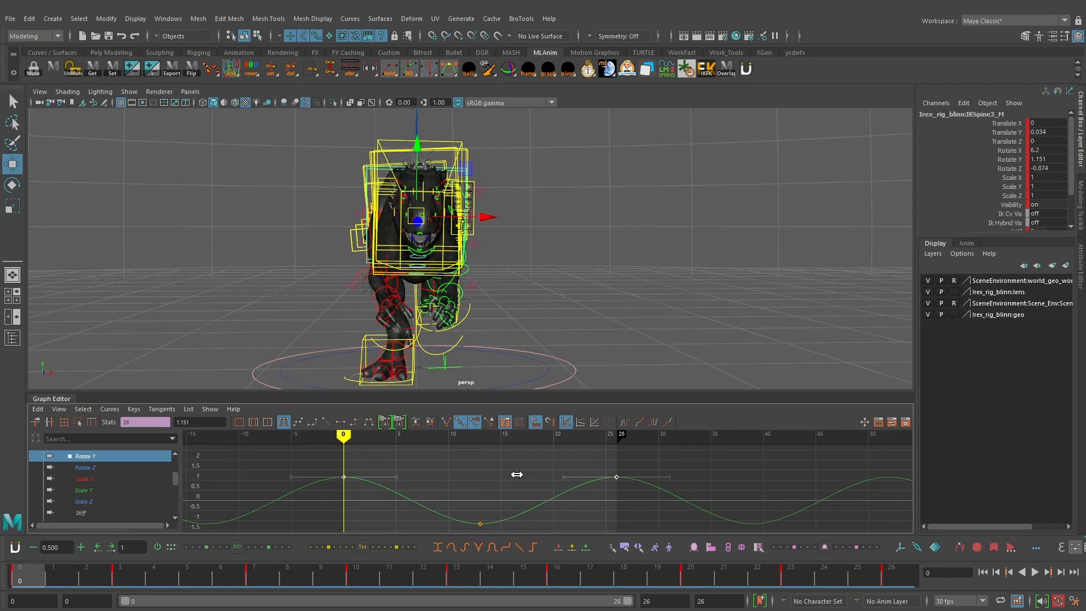
pyautogui.keyDown('shift'); pyautogui.moveTo(510, 469); pyautogui.dragTo(529, 499, button='middle'); pyautogui.keyUp('shift')
pyautogui.press('f')
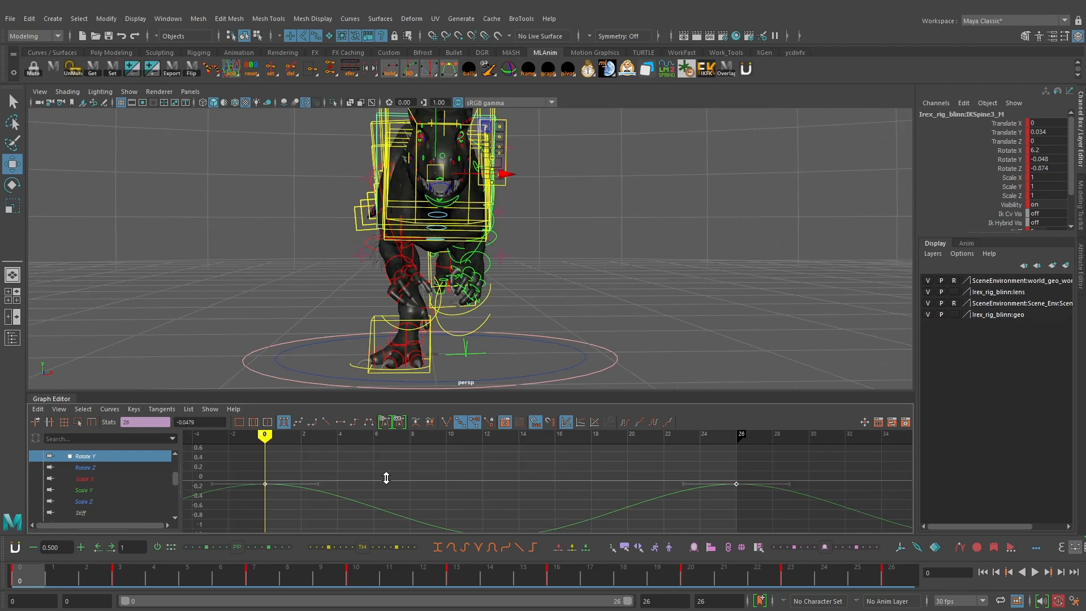
pyautogui.keyDown('shift'); pyautogui.moveTo(390, 483); pyautogui.dragTo(393, 495, button='middle'); pyautogui.keyUp('shift')
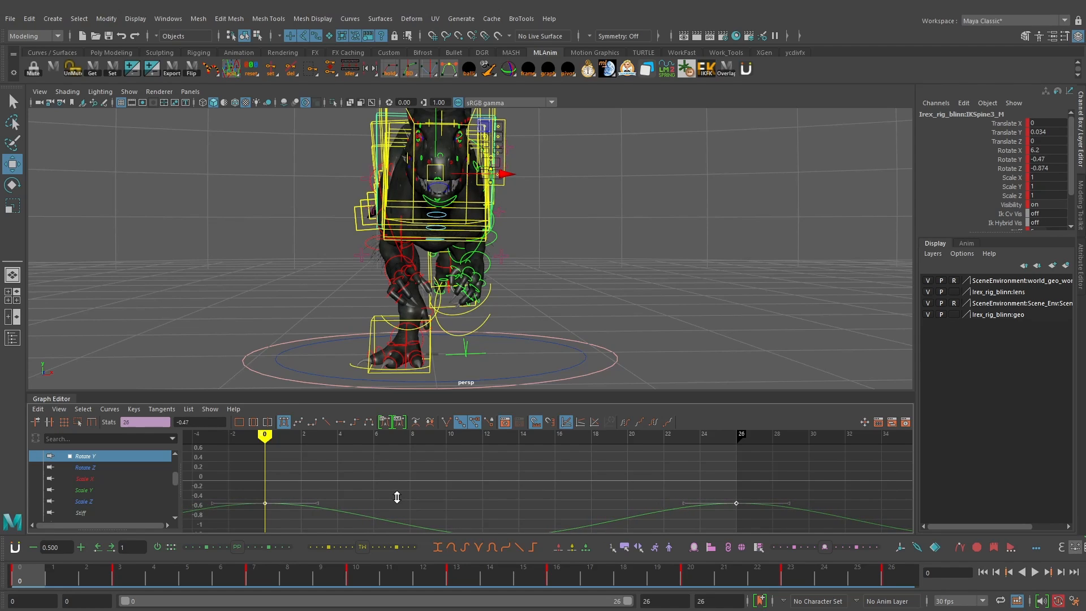
# Step: Set the IKSpine3_M Rotate Y key at frame 13 to 0.47, mirroring the value of the end keys
pyautogui.scroll(-3, 493, 470)
pyautogui.keyDown('alt'); pyautogui.moveTo(494, 471); pyautogui.dragTo(461, 471, button='middle'); pyautogui.keyUp('alt')
pyautogui.moveTo(63, 584); pyautogui.dragTo(457, 583)
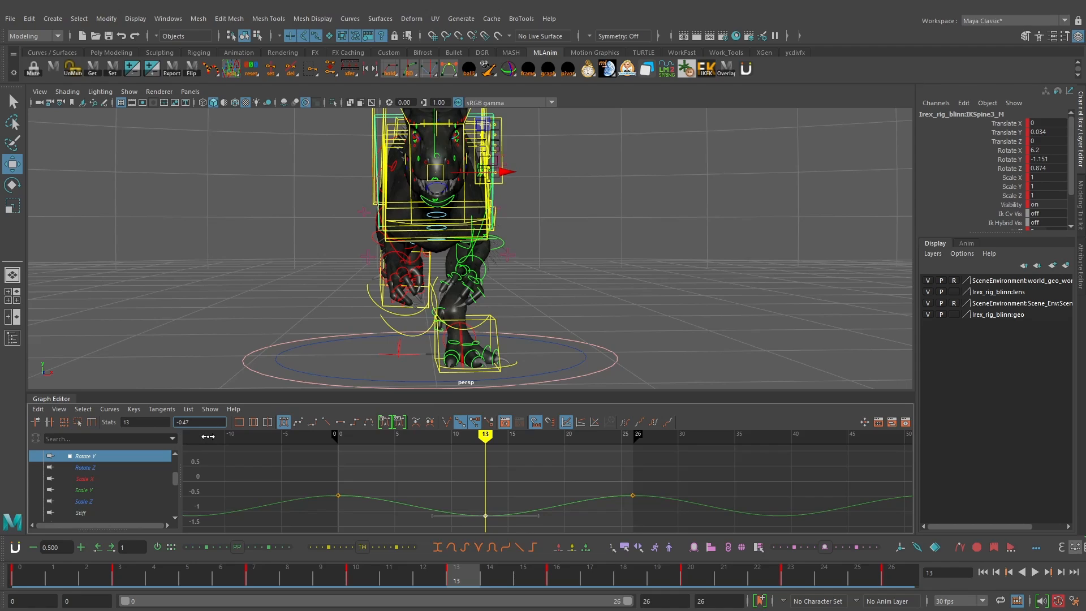
pyautogui.press('Return')
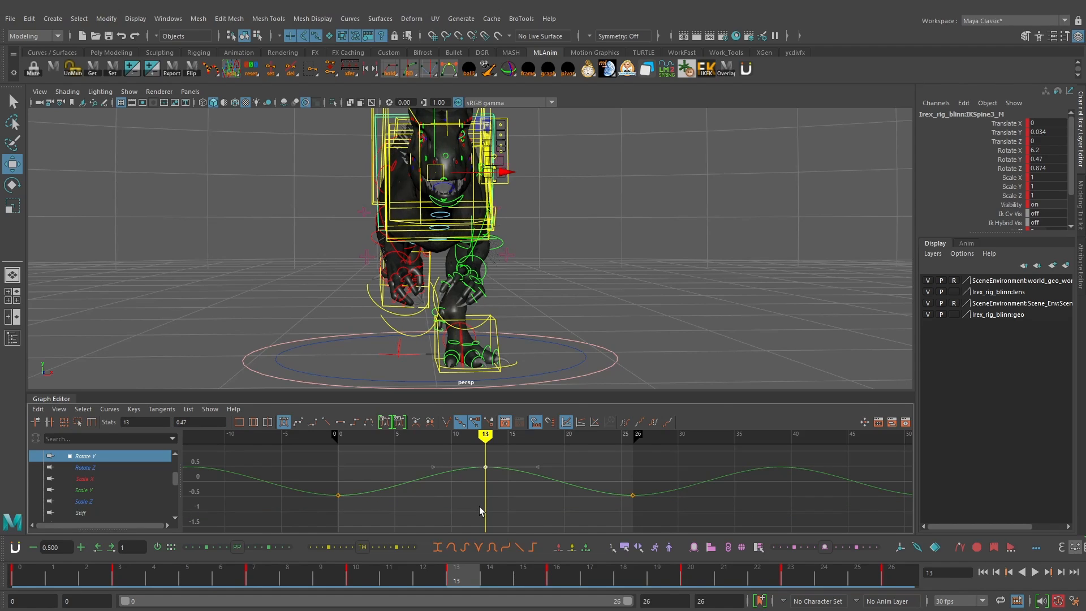
# Step: Play the loop from the front to review the chest's new Rotate Y motion
pyautogui.click(21, 585)
pyautogui.hotkey('alt', 'v')
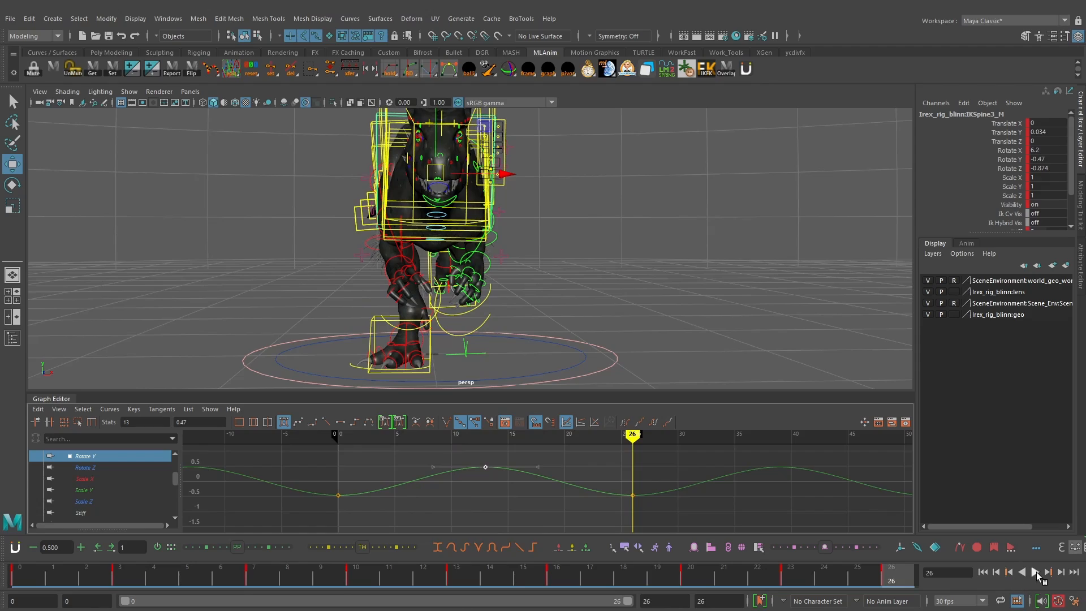
pyautogui.click(1036, 576)
pyautogui.moveTo(637, 252)
pyautogui.keyDown('alt'); pyautogui.mouseDown()
pyautogui.moveTo(627, 340)
pyautogui.moveTo(640, 322)
pyautogui.moveTo(579, 242)
pyautogui.moveTo(652, 240)
pyautogui.moveTo(643, 241)
pyautogui.mouseUp(); pyautogui.keyUp('alt')
pyautogui.click(1035, 572)
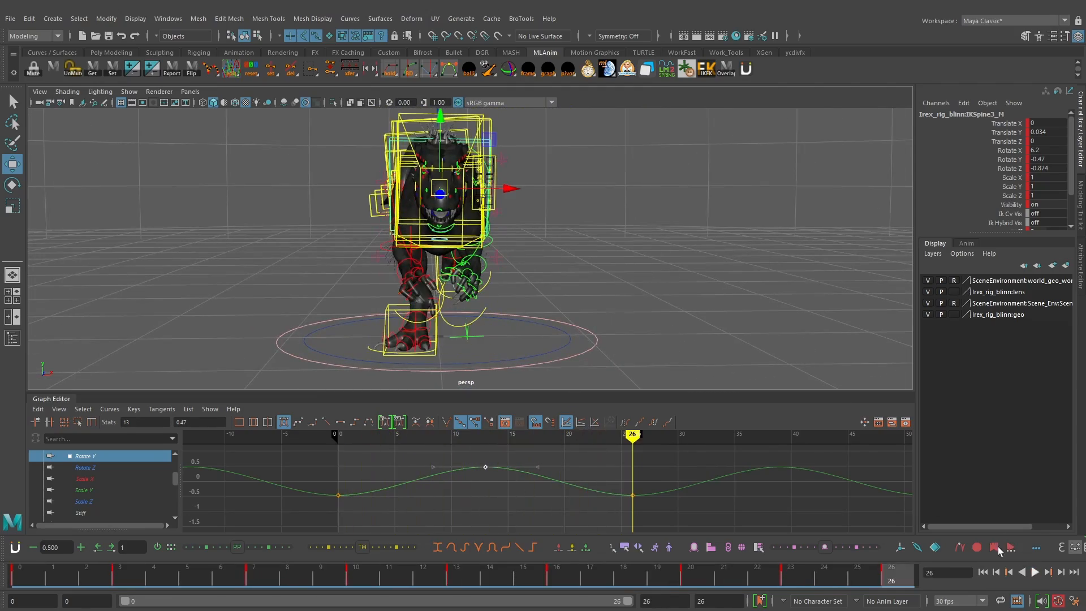
# Step: Scrub through the chest's Rotate Z motion and delete all IKSpine3_M Rotate Z keys between frames 0 and 26
pyautogui.click(100, 467)
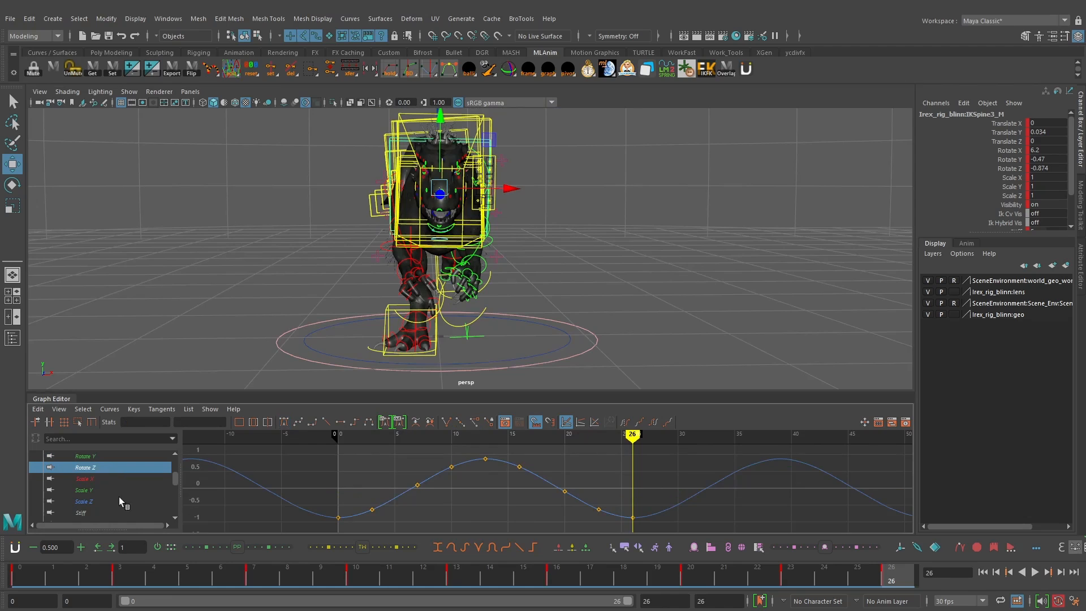
pyautogui.hotkey('alt', 'v')
pyautogui.moveTo(137, 572); pyautogui.dragTo(507, 574)
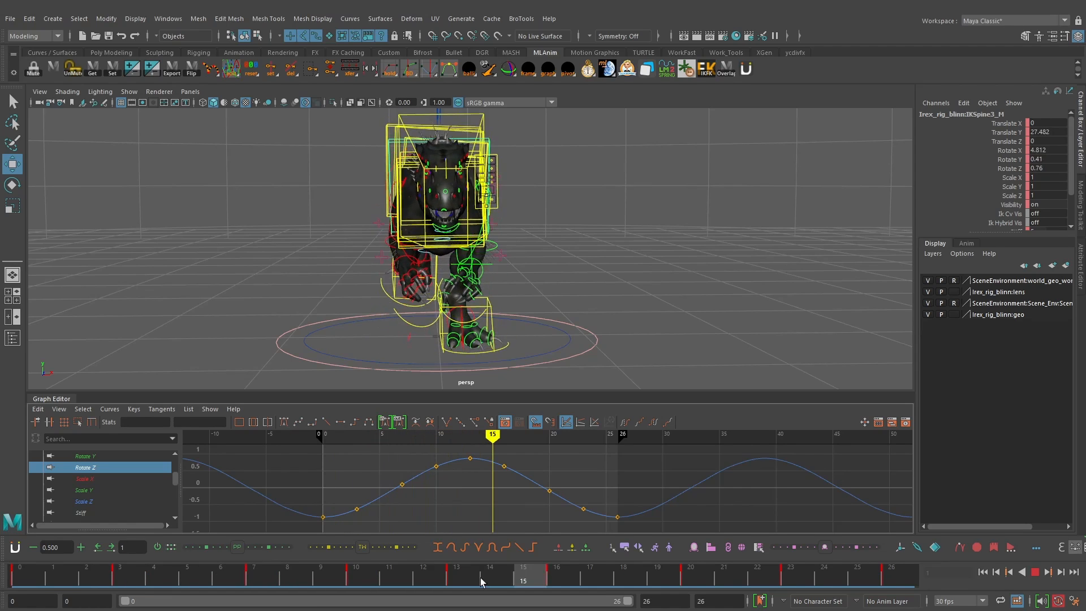
pyautogui.click(325, 571)
pyautogui.moveTo(290, 584)
pyautogui.mouseDown()
pyautogui.moveTo(58, 567)
pyautogui.moveTo(464, 567)
pyautogui.mouseUp()
pyautogui.moveTo(347, 531); pyautogui.dragTo(346, 532)
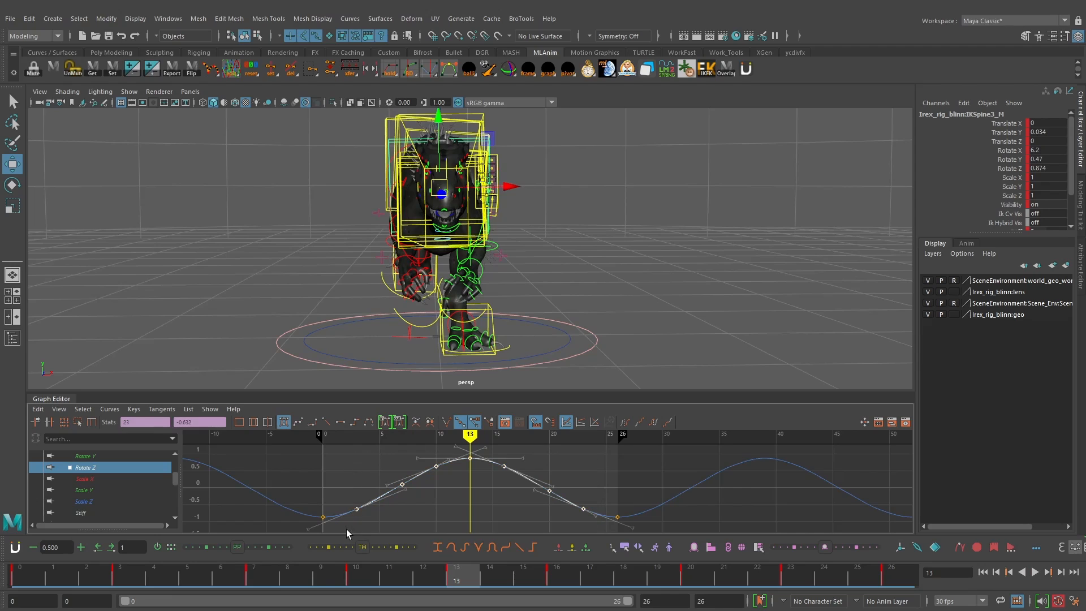
pyautogui.press('Delete')
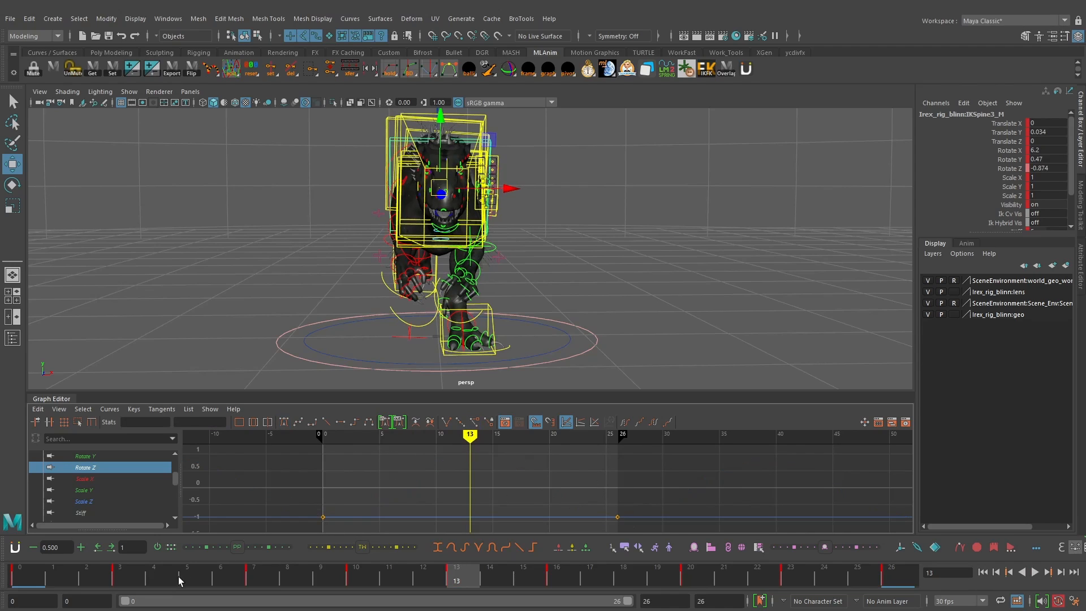
# Step: Raise the IKSpine3_M Rotate Z keys at frames 0 and 26 to about -0.115
pyautogui.moveTo(179, 575); pyautogui.dragTo(22, 576)
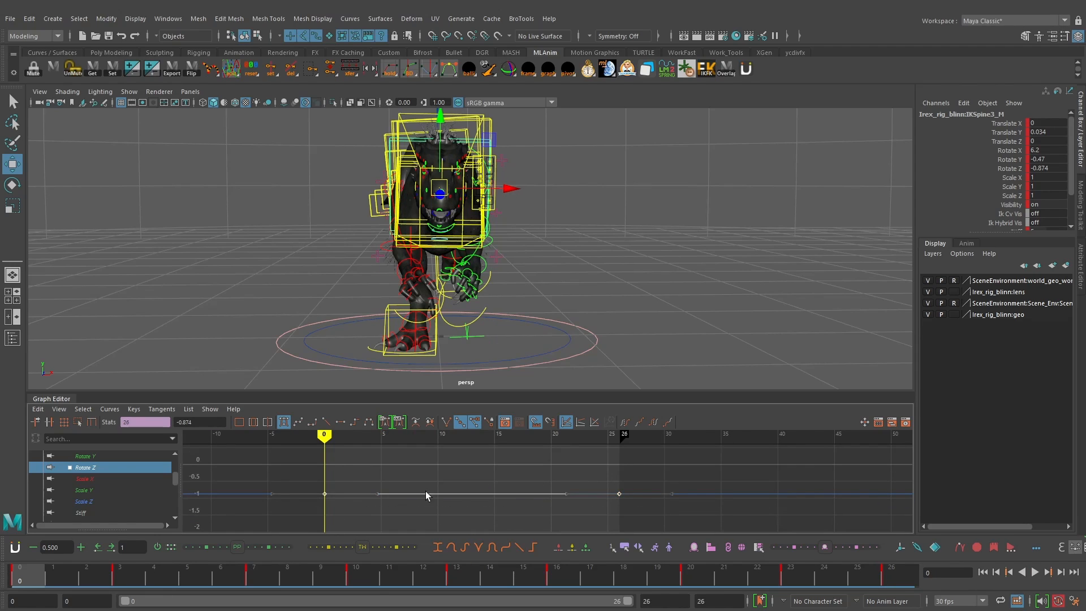
pyautogui.keyDown('alt'); pyautogui.moveTo(425, 492); pyautogui.dragTo(446, 488, button='right'); pyautogui.keyUp('alt')
pyautogui.keyDown('alt'); pyautogui.moveTo(445, 488); pyautogui.dragTo(451, 481, button='middle'); pyautogui.keyUp('alt')
pyautogui.keyDown('alt'); pyautogui.moveTo(451, 480); pyautogui.dragTo(449, 482, button='right'); pyautogui.keyUp('alt')
pyautogui.keyDown('alt'); pyautogui.moveTo(449, 482); pyautogui.dragTo(501, 484, button='middle'); pyautogui.keyUp('alt')
pyautogui.keyDown('alt'); pyautogui.moveTo(599, 488); pyautogui.dragTo(561, 507, button='middle'); pyautogui.keyUp('alt')
pyautogui.keyDown('alt'); pyautogui.keyDown('shift'); pyautogui.moveTo(577, 497); pyautogui.dragTo(619, 490, button='right'); pyautogui.keyUp('shift'); pyautogui.keyUp('alt')
pyautogui.keyDown('alt'); pyautogui.moveTo(619, 491); pyautogui.dragTo(512, 493, button='middle'); pyautogui.keyUp('alt')
pyautogui.keyDown('alt'); pyautogui.moveTo(285, 237); pyautogui.dragTo(283, 251, button='middle'); pyautogui.keyUp('alt')
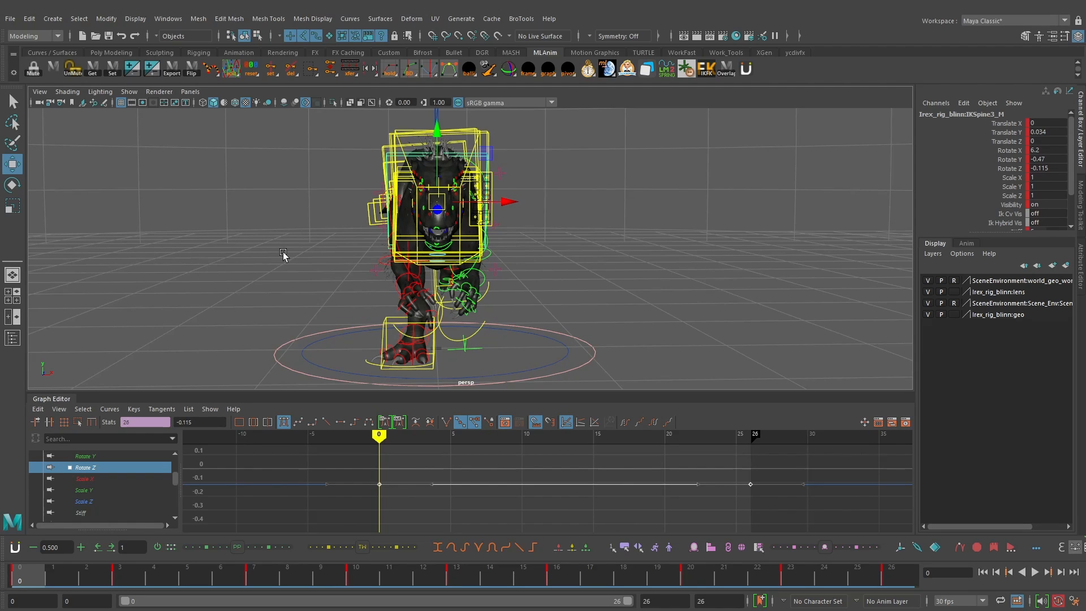
# Step: Scrub to the passing pose at frame 5 and insert a key there on the IKSpine3_M Rotate Z curve
pyautogui.keyDown('alt'); pyautogui.moveTo(306, 255); pyautogui.dragTo(340, 255); pyautogui.keyUp('alt')
pyautogui.keyDown('alt'); pyautogui.moveTo(394, 304); pyautogui.dragTo(371, 308); pyautogui.keyUp('alt')
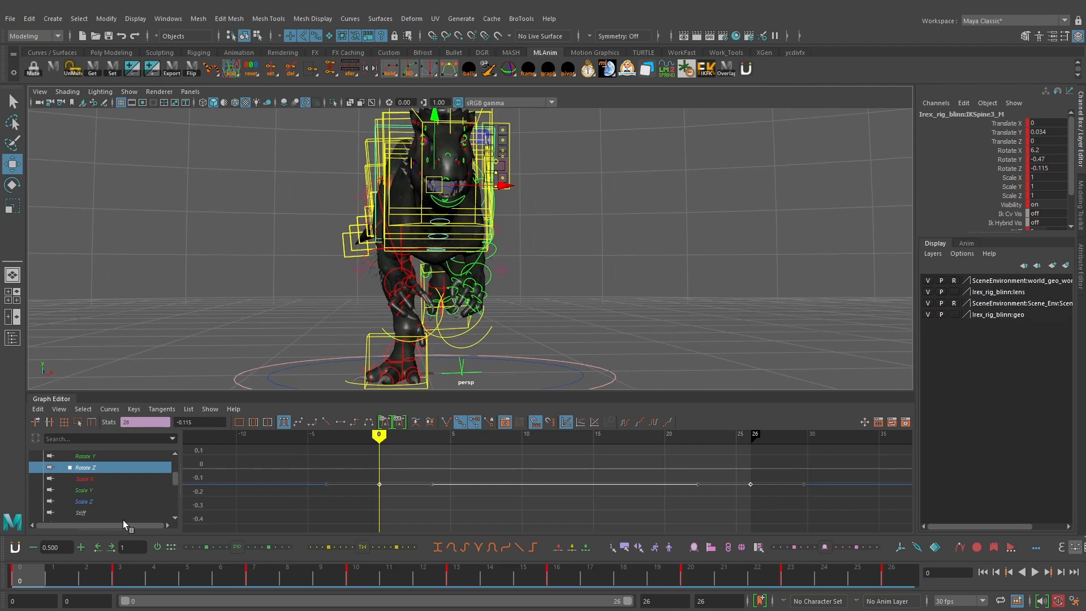
pyautogui.hotkey('alt', 'v')
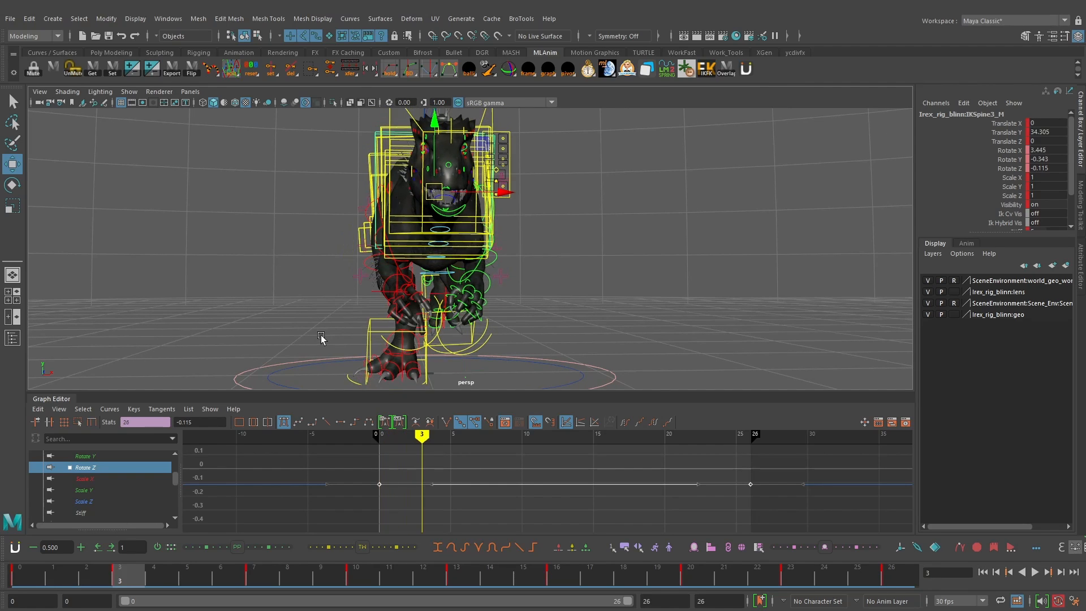
pyautogui.press('Escape')
pyautogui.moveTo(28, 563); pyautogui.dragTo(183, 574)
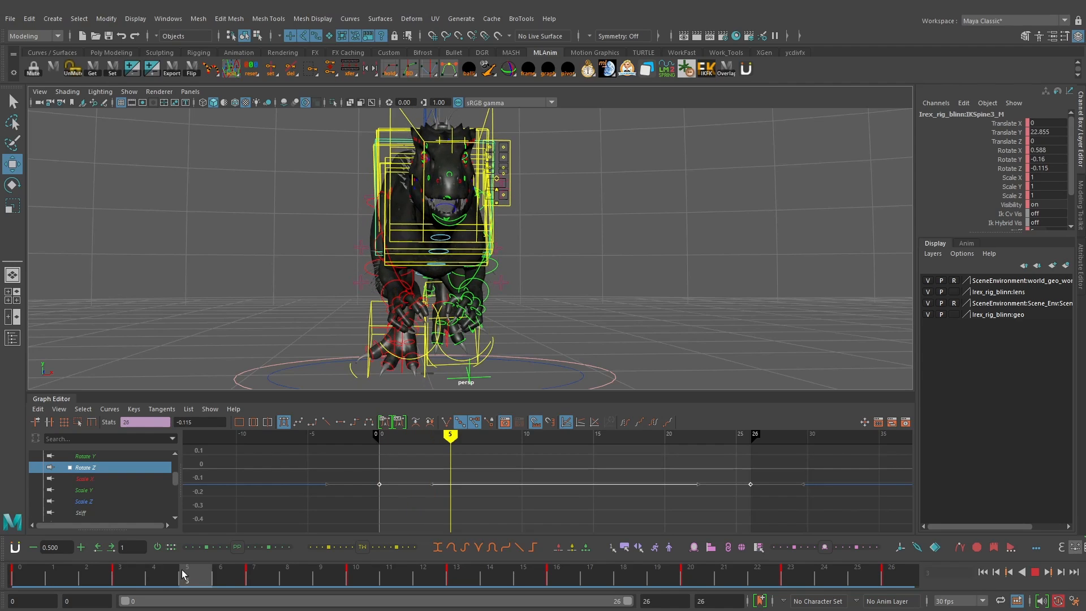
pyautogui.click(551, 491)
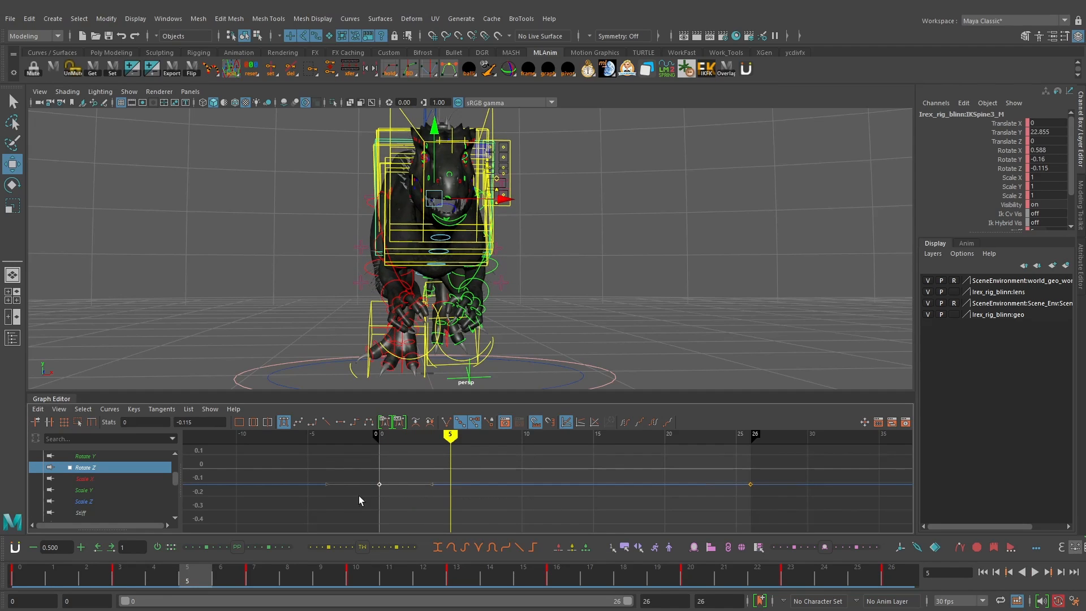
pyautogui.rightClick(488, 475)
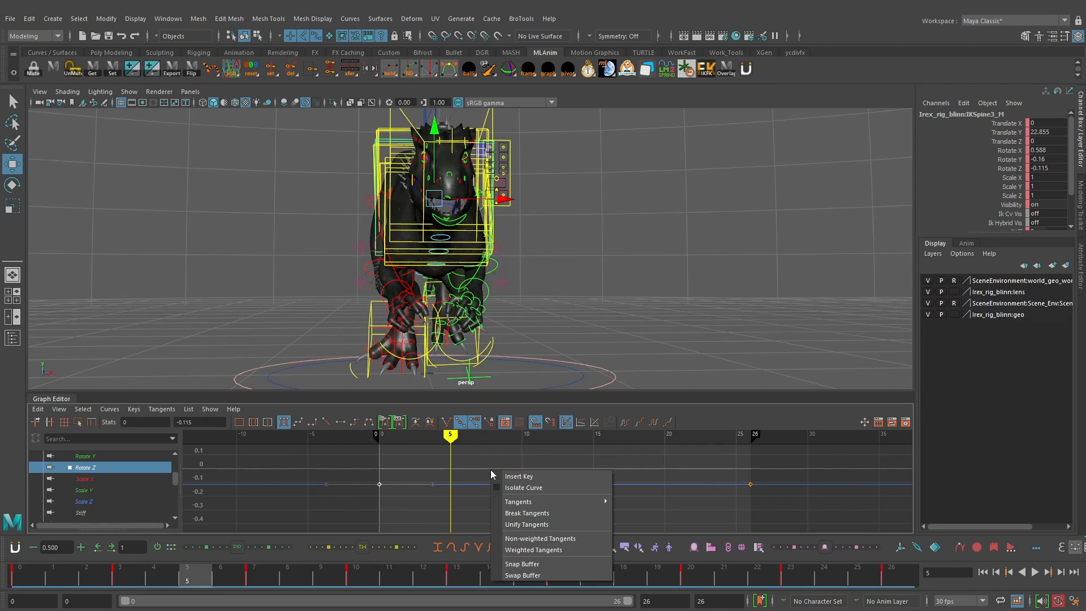
pyautogui.click(543, 477)
# Step: Lower the IKSpine3_M Rotate Z key at frame 5 to about -1.021, checking the chest's tilt in the viewport
pyautogui.press('f')
pyautogui.keyDown('shift'); pyautogui.moveTo(496, 479); pyautogui.dragTo(485, 523, button='middle'); pyautogui.keyUp('shift')
pyautogui.scroll(-3, 489, 518)
pyautogui.keyDown('shift'); pyautogui.moveTo(506, 474); pyautogui.dragTo(506, 518, button='middle'); pyautogui.keyUp('shift')
pyautogui.scroll(-3, 510, 493)
pyautogui.keyDown('shift'); pyautogui.scroll(4, 512, 489); pyautogui.keyUp('shift')
pyautogui.keyDown('shift'); pyautogui.moveTo(521, 469); pyautogui.dragTo(521, 502, button='middle'); pyautogui.keyUp('shift')
pyautogui.scroll(-3, 521, 498)
pyautogui.keyDown('shift'); pyautogui.moveTo(546, 462); pyautogui.dragTo(547, 501, button='middle'); pyautogui.keyUp('shift')
pyautogui.keyDown('alt'); pyautogui.moveTo(549, 353); pyautogui.dragTo(567, 312); pyautogui.keyUp('alt')
pyautogui.keyDown('shift'); pyautogui.moveTo(553, 500); pyautogui.dragTo(556, 476, button='middle'); pyautogui.keyUp('shift')
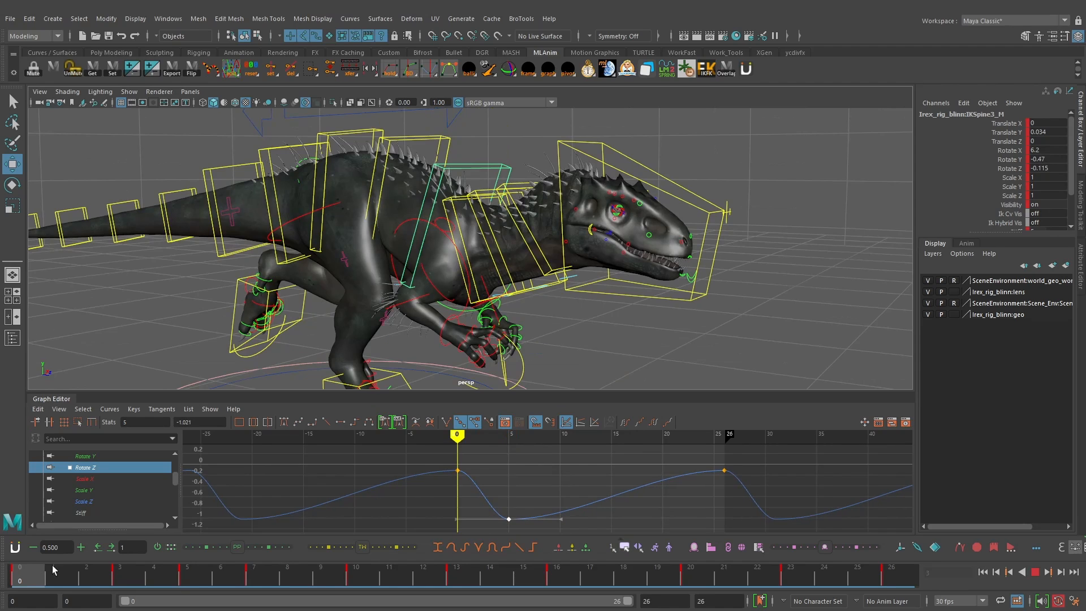
# Step: Compare the rotation axes of IKSpine1_M and IKSpine3_M at frame 3, and display only IKSpine3_M's Rotate Z curve
pyautogui.moveTo(54, 570); pyautogui.dragTo(127, 570)
pyautogui.keyDown('alt'); pyautogui.moveTo(368, 263); pyautogui.dragTo(412, 252); pyautogui.keyUp('alt')
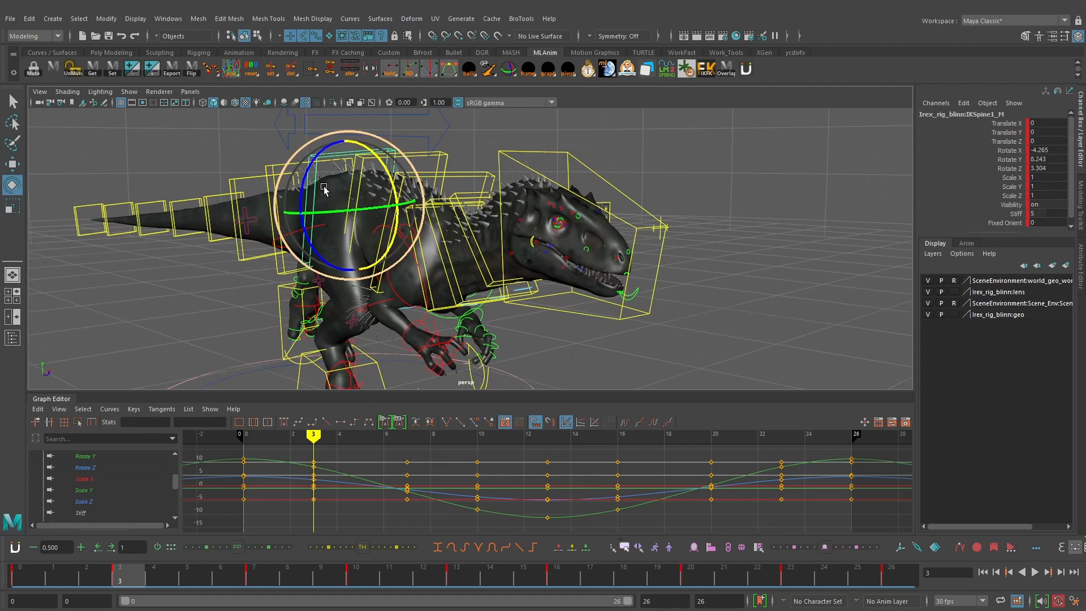
pyautogui.press('q')
pyautogui.keyDown('alt'); pyautogui.moveTo(391, 196); pyautogui.dragTo(441, 205); pyautogui.keyUp('alt')
pyautogui.click(398, 178)
pyautogui.press('e')
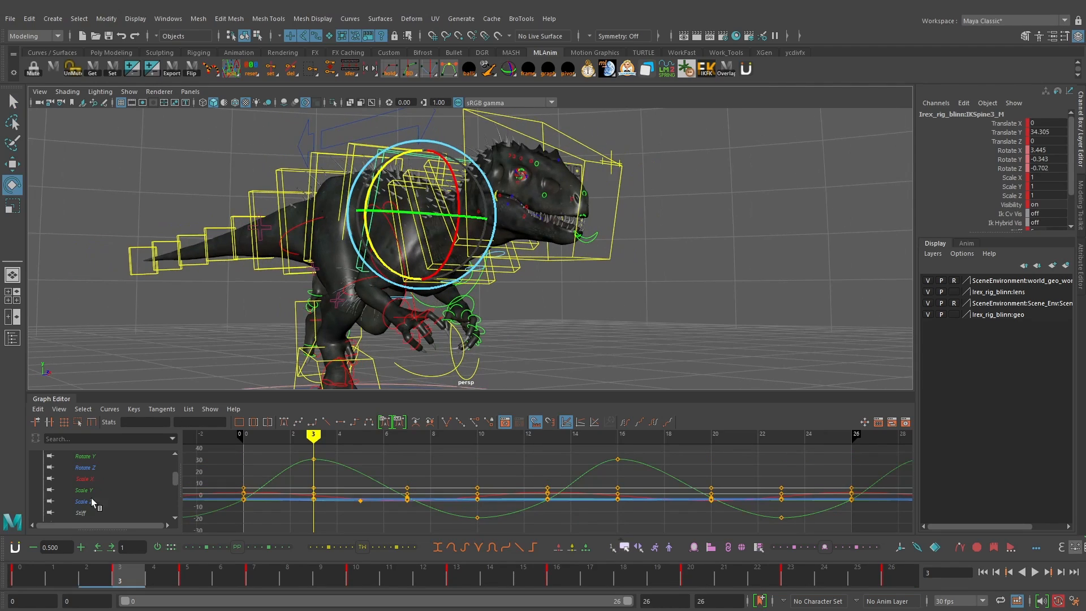
pyautogui.click(85, 467)
# Step: Try lowering the IKSpine3_M Rotate Z key at frame 5 further to about -1.326, and undo the change
pyautogui.keyDown('alt'); pyautogui.moveTo(351, 249); pyautogui.dragTo(232, 266); pyautogui.keyUp('alt')
pyautogui.moveTo(20, 572); pyautogui.dragTo(141, 586)
pyautogui.keyDown('shift'); pyautogui.moveTo(383, 467); pyautogui.dragTo(388, 509, button='middle'); pyautogui.keyUp('shift')
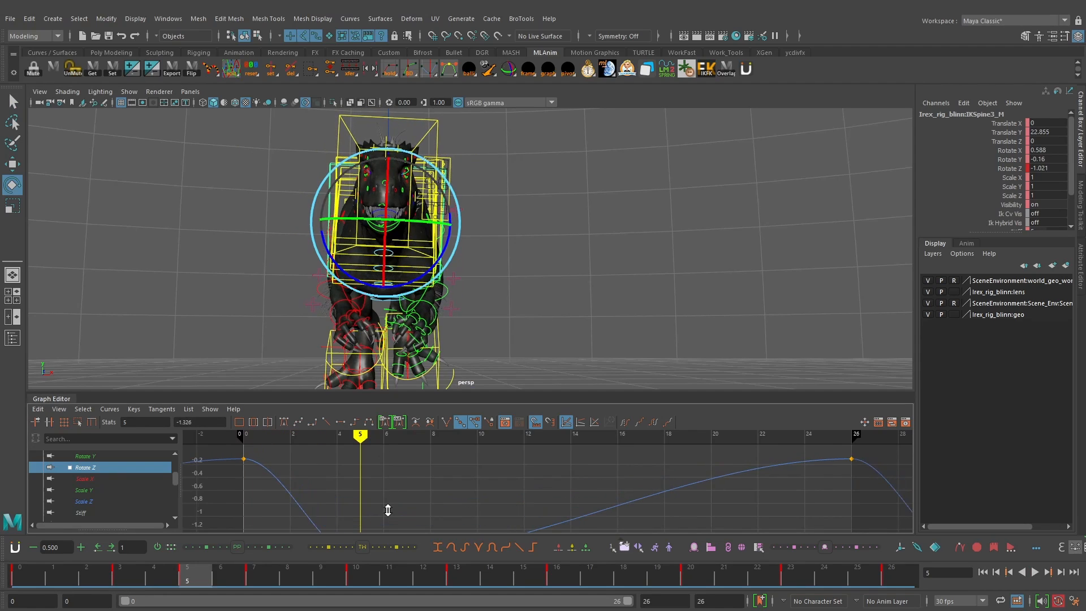
pyautogui.hotkey('ctrl', 'z')
pyautogui.press('a')
# Step: Scrub between frames 0 and 18 from the front to examine the chest's side-to-side tilt at the opposing poses
pyautogui.moveTo(62, 579); pyautogui.dragTo(473, 576)
pyautogui.keyDown('alt'); pyautogui.moveTo(538, 271); pyautogui.dragTo(528, 264); pyautogui.keyUp('alt')
pyautogui.keyDown('alt'); pyautogui.moveTo(454, 300); pyautogui.dragTo(481, 289); pyautogui.keyUp('alt')
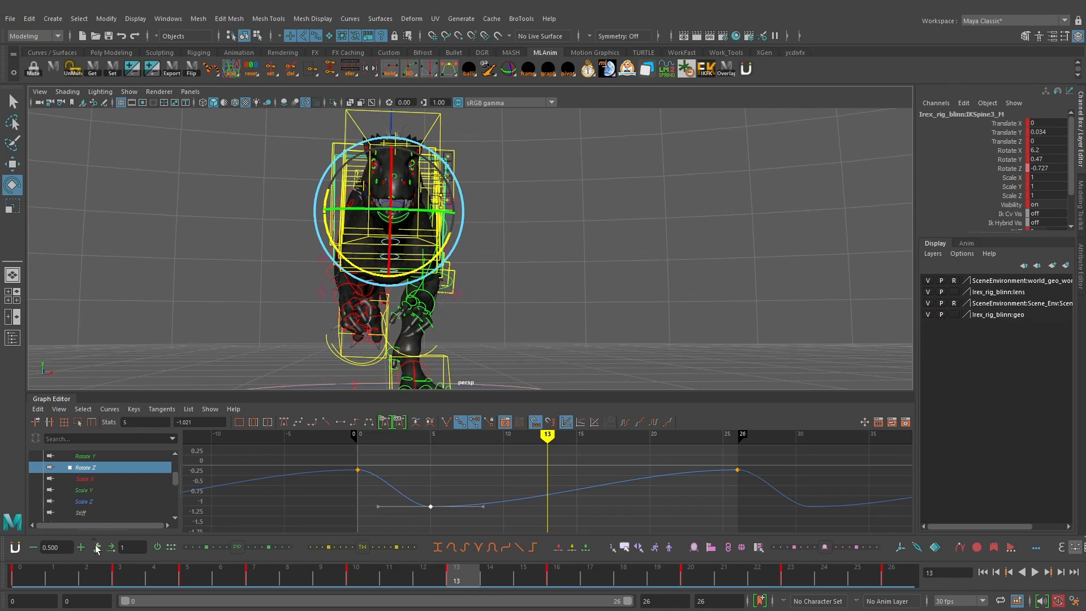
pyautogui.click(23, 574)
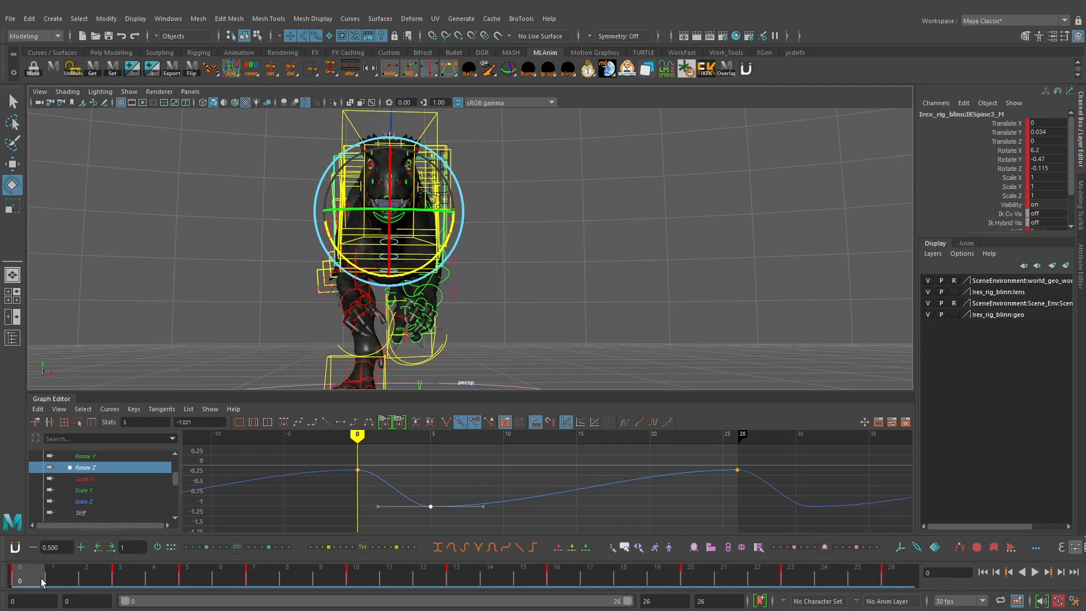
pyautogui.moveTo(47, 580); pyautogui.dragTo(192, 579)
pyautogui.keyDown('alt'); pyautogui.moveTo(354, 310); pyautogui.dragTo(410, 343); pyautogui.keyUp('alt')
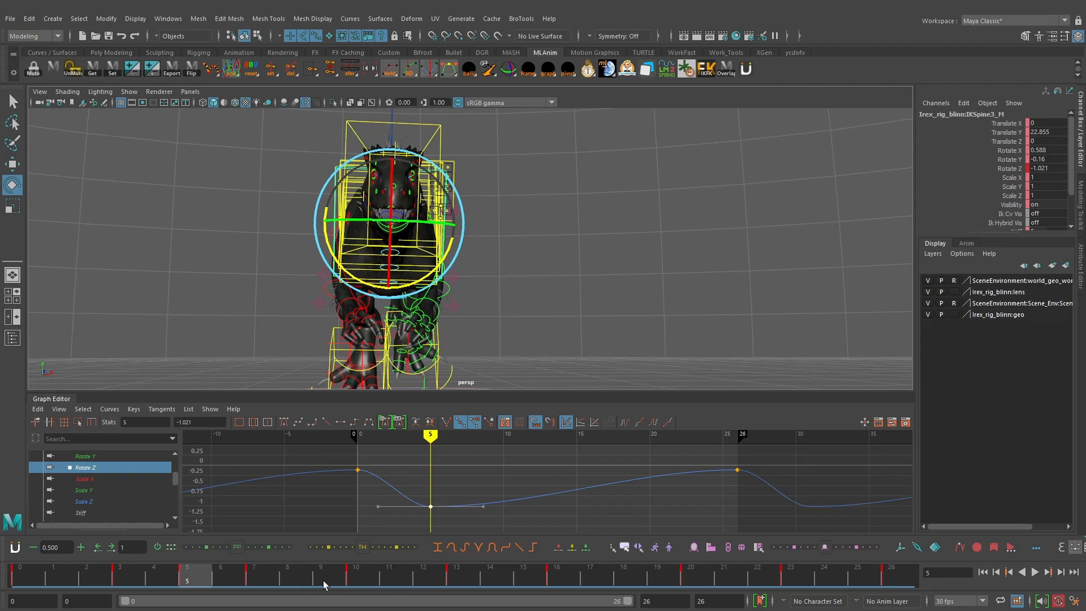
pyautogui.keyDown('alt'); pyautogui.moveTo(500, 289); pyautogui.dragTo(497, 293); pyautogui.keyUp('alt')
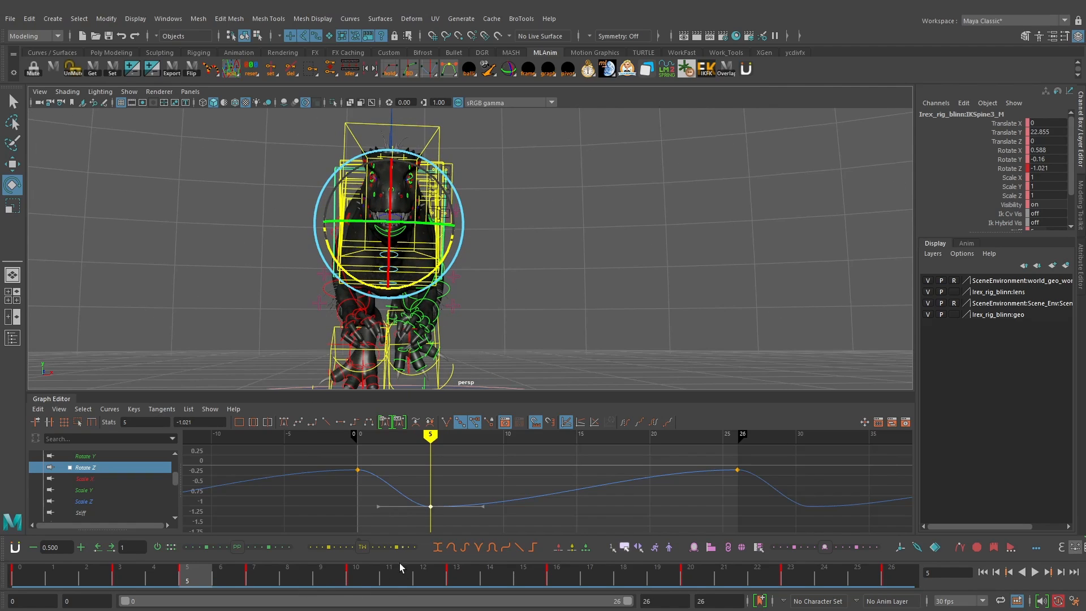
pyautogui.moveTo(363, 578); pyautogui.dragTo(622, 585)
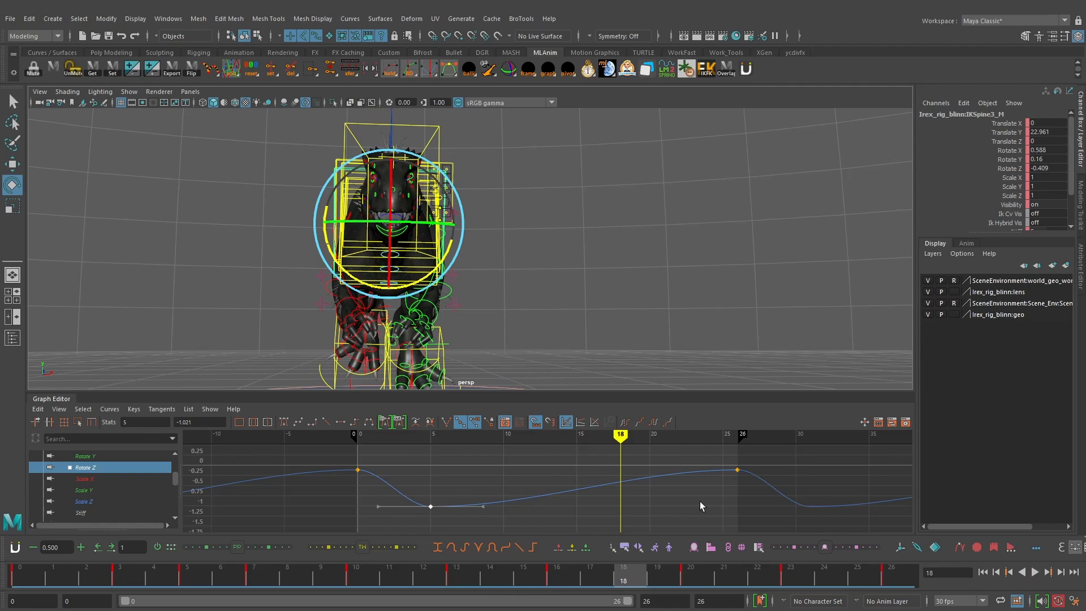
# Step: Insert a key at frame 18 on the IKSpine3_M Rotate Z curve and raise it to about 0.19
pyautogui.click(609, 483)
pyautogui.rightClick(614, 481)
pyautogui.click(645, 487)
pyautogui.moveTo(644, 459); pyautogui.dragTo(620, 489)
pyautogui.press('w')
pyautogui.keyDown('shift'); pyautogui.moveTo(642, 507); pyautogui.dragTo(640, 479, button='middle'); pyautogui.keyUp('shift')
# Step: Set the frame 18 Rotate Z key to 1.021, the inverse of the frame 5 value, and play the loop
pyautogui.moveTo(450, 489); pyautogui.dragTo(415, 515)
pyautogui.click(212, 423)
pyautogui.doubleClick(212, 423)
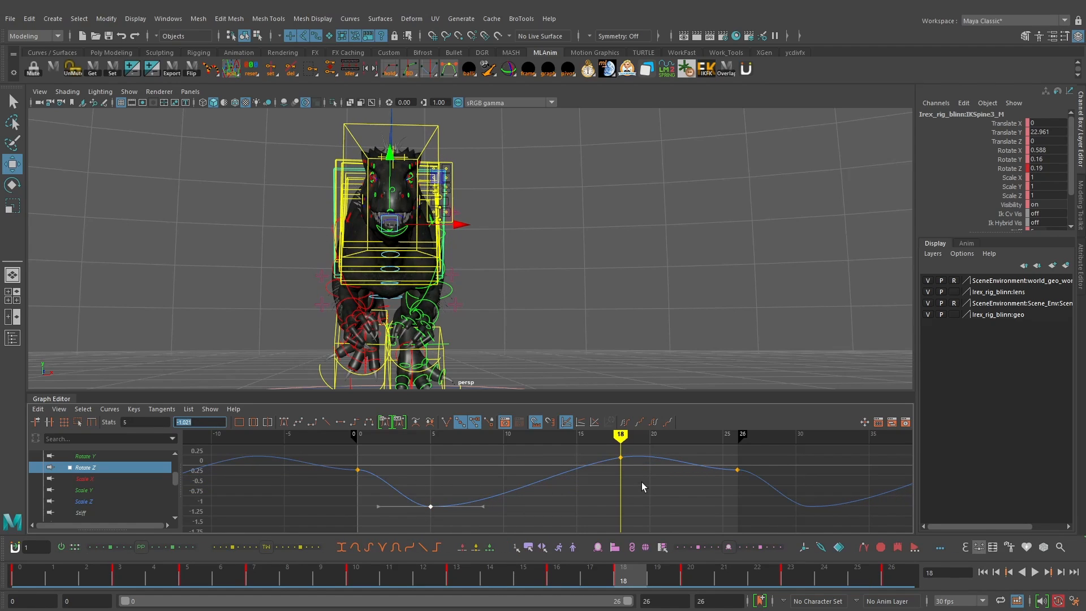
pyautogui.click(620, 456)
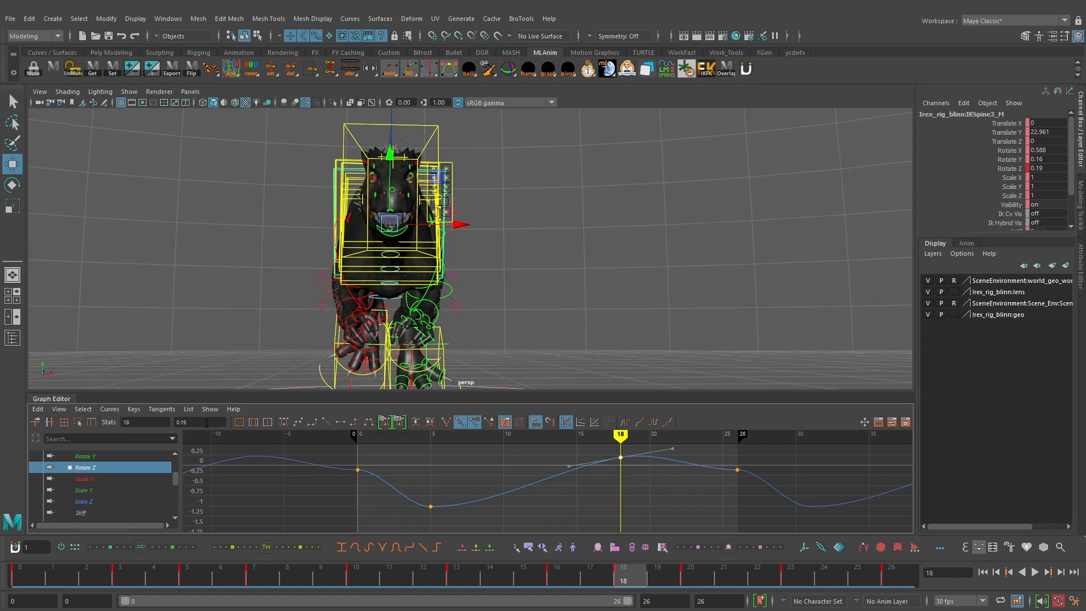
pyautogui.press('BackSpace')
pyautogui.press('Return')
pyautogui.moveTo(614, 582); pyautogui.dragTo(561, 580)
pyautogui.hotkey('alt', 'v')
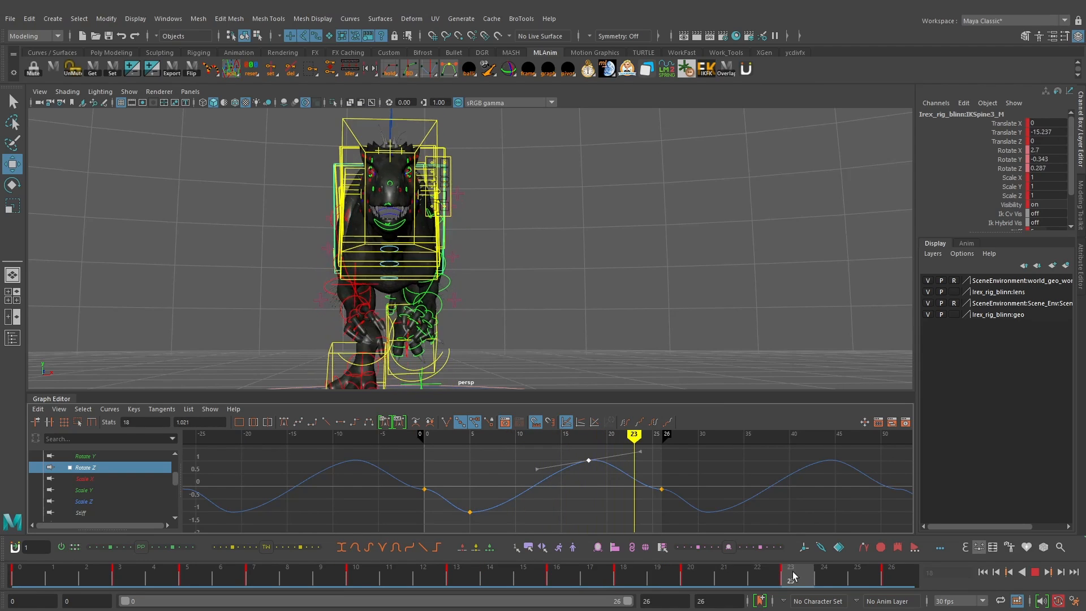
# Step: Slope the tangent of the IKSpine3_M Rotate Z key at frame 26 downward so the curve passes smoothly through the loop point
pyautogui.hotkey('alt', 'v')
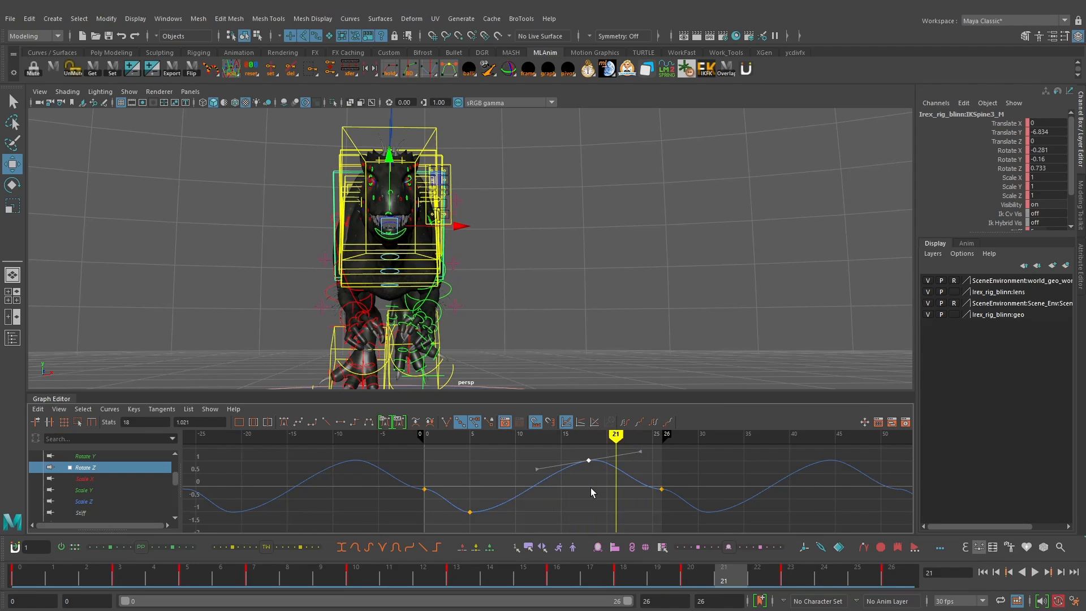
pyautogui.keyDown('alt'); pyautogui.moveTo(654, 492); pyautogui.dragTo(715, 479, button='right'); pyautogui.keyUp('alt')
pyautogui.keyDown('alt'); pyautogui.moveTo(554, 477); pyautogui.dragTo(609, 474, button='right'); pyautogui.keyUp('alt')
pyautogui.keyDown('alt'); pyautogui.moveTo(644, 467); pyautogui.dragTo(729, 485, button='middle'); pyautogui.keyUp('alt')
pyautogui.scroll(-3, 704, 493)
pyautogui.scroll(3, 689, 484)
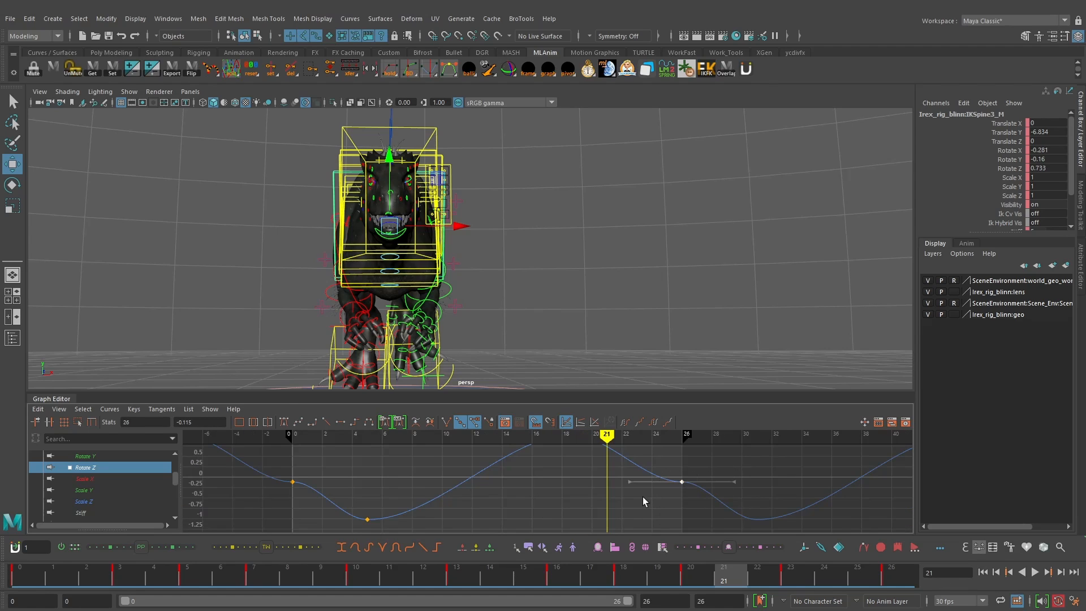
pyautogui.moveTo(670, 573); pyautogui.dragTo(891, 581)
pyautogui.moveTo(28, 579)
pyautogui.mouseDown()
pyautogui.moveTo(83, 586)
pyautogui.moveTo(2, 577)
pyautogui.moveTo(117, 583)
pyautogui.moveTo(37, 573)
pyautogui.mouseUp()
pyautogui.hotkey('alt', 'v')
pyautogui.keyDown('alt'); pyautogui.moveTo(703, 486); pyautogui.dragTo(688, 490, button='middle'); pyautogui.keyUp('alt')
pyautogui.moveTo(637, 469); pyautogui.dragTo(604, 513)
pyautogui.moveTo(604, 513); pyautogui.dragTo(609, 480, button='middle')
# Step: Slope the frame 0 Rotate Z tangent downward and fine-tune the frame 26 tangent to match it
pyautogui.keyDown('alt'); pyautogui.moveTo(367, 493); pyautogui.dragTo(396, 487, button='middle'); pyautogui.keyUp('alt')
pyautogui.moveTo(346, 461); pyautogui.dragTo(285, 503)
pyautogui.click(358, 478)
pyautogui.moveTo(357, 464); pyautogui.dragTo(381, 513, button='middle')
pyautogui.click(409, 483)
pyautogui.moveTo(694, 487); pyautogui.dragTo(649, 525)
pyautogui.moveTo(632, 474); pyautogui.dragTo(606, 505)
pyautogui.moveTo(606, 505); pyautogui.dragTo(606, 501, button='middle')
# Step: Level the tangent of the Rotate Z key at frame 18 to round the curve's peak, and return to frame 0
pyautogui.click(572, 510)
pyautogui.keyDown('alt'); pyautogui.moveTo(513, 486); pyautogui.dragTo(542, 482, button='middle'); pyautogui.keyUp('alt')
pyautogui.moveTo(556, 444); pyautogui.dragTo(590, 466)
pyautogui.moveTo(642, 440); pyautogui.dragTo(617, 480)
pyautogui.moveTo(617, 484); pyautogui.dragTo(617, 489, button='middle')
pyautogui.scroll(-3, 616, 490)
pyautogui.click(20, 570)
pyautogui.keyDown('alt'); pyautogui.moveTo(556, 333); pyautogui.dragTo(584, 333, button='middle'); pyautogui.keyUp('alt')
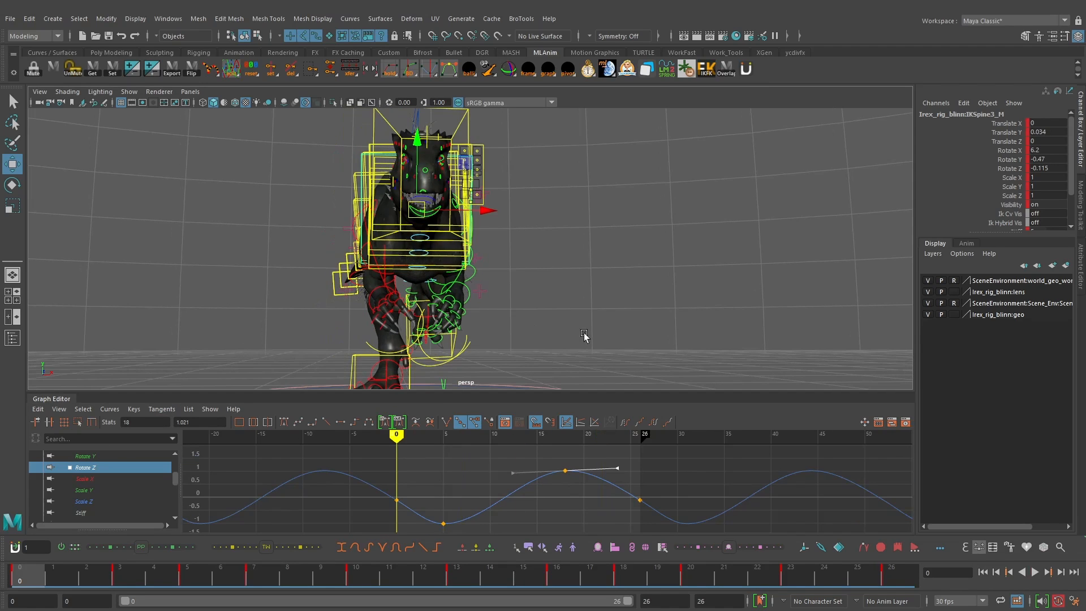
# Step: Play the run cycle with the rig controls hidden and examine the body motion from the side
pyautogui.click(1034, 572)
pyautogui.hotkey('alt', '1')
pyautogui.keyDown('alt'); pyautogui.moveTo(560, 308); pyautogui.dragTo(508, 263); pyautogui.keyUp('alt')
pyautogui.keyDown('alt'); pyautogui.moveTo(587, 246); pyautogui.dragTo(502, 215); pyautogui.keyUp('alt')
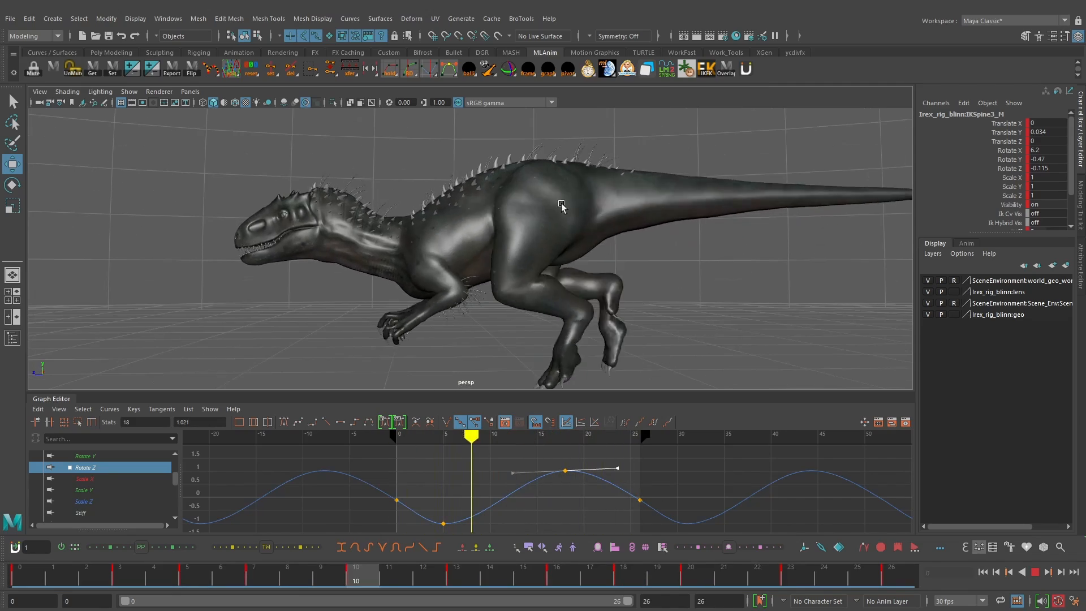
pyautogui.keyDown('alt'); pyautogui.moveTo(439, 201); pyautogui.dragTo(508, 211); pyautogui.keyUp('alt')
pyautogui.scroll(3, 559, 226)
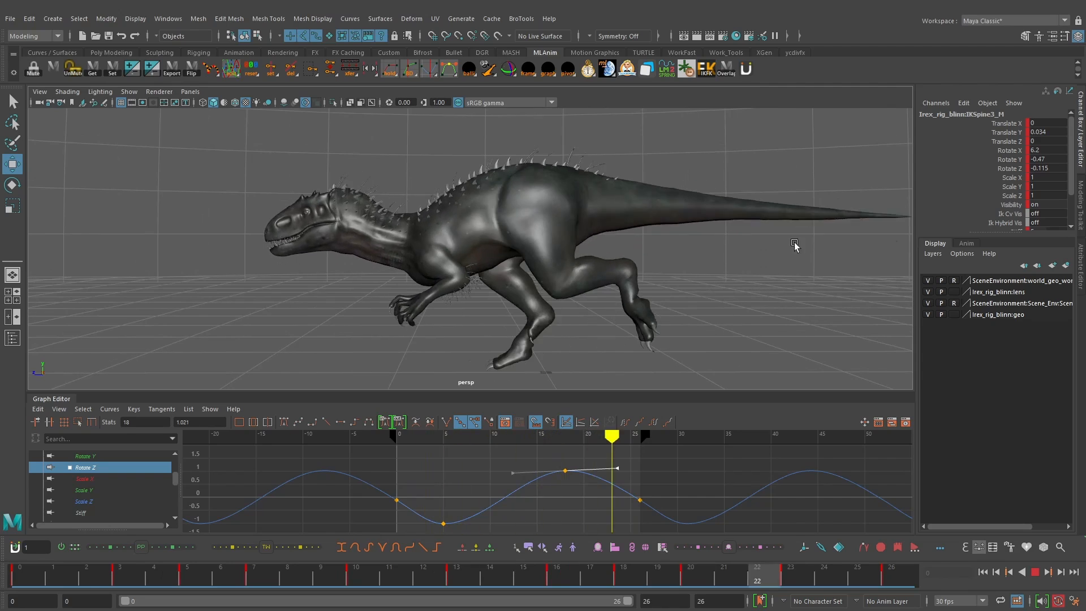
pyautogui.press('Escape')
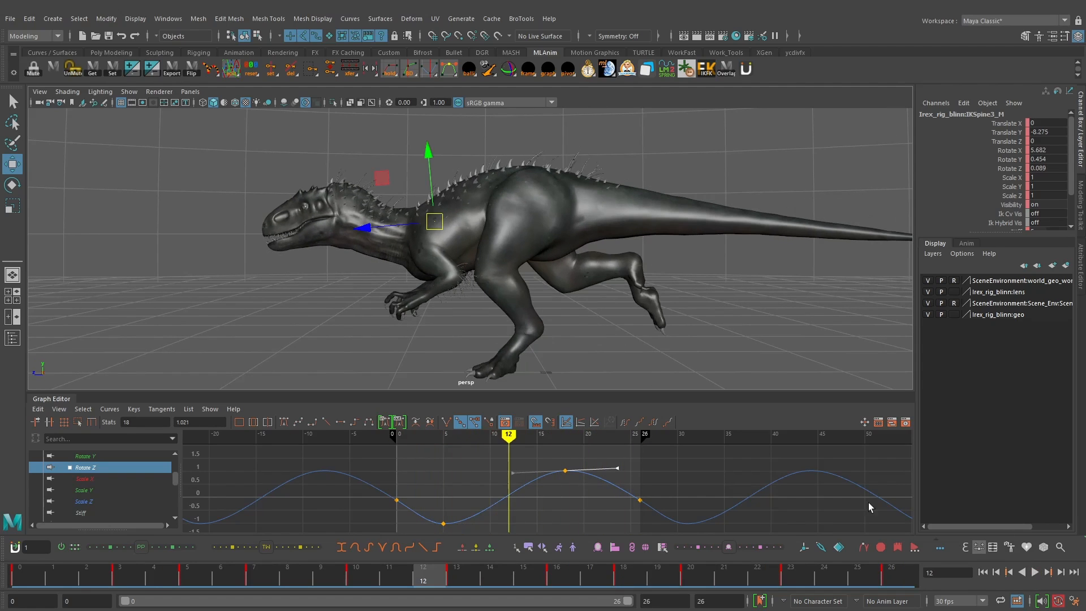
# Step: Show the rig controls, select the IKLeg_L control, and review the cycle from frame 0 to 26 in side view
pyautogui.hotkey('alt', '1')
pyautogui.click(519, 362)
pyautogui.moveTo(368, 573); pyautogui.dragTo(4, 548)
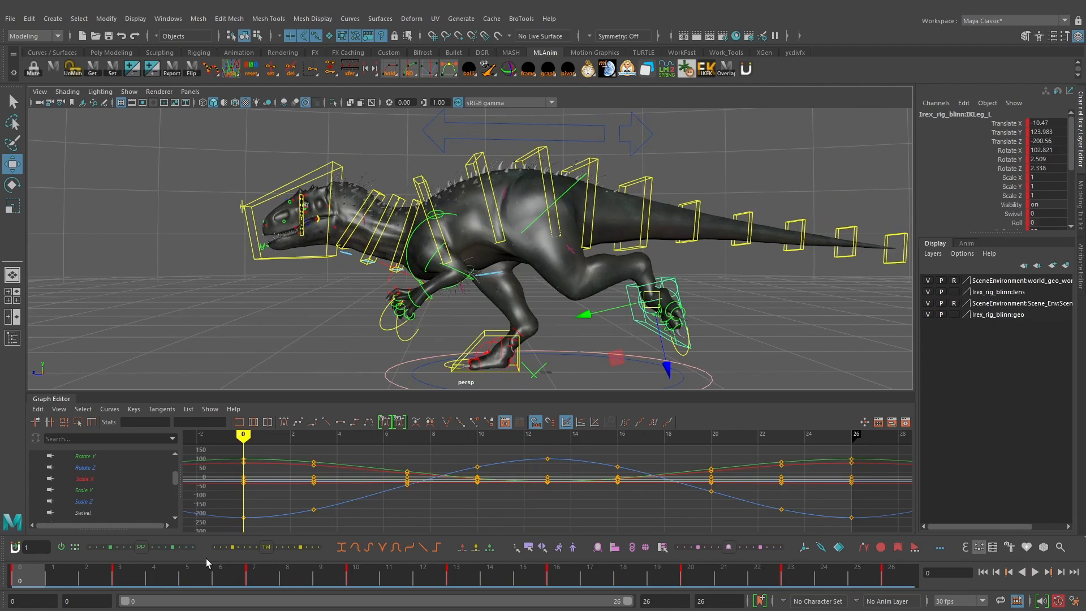
pyautogui.moveTo(191, 577); pyautogui.dragTo(461, 584)
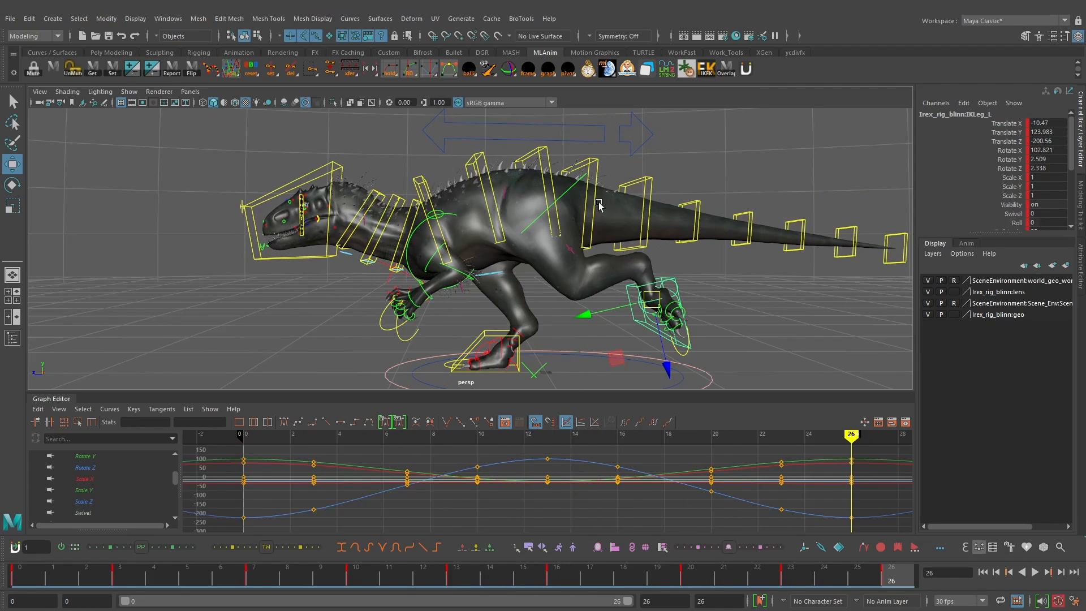
pyautogui.hotkey('alt', 'v')
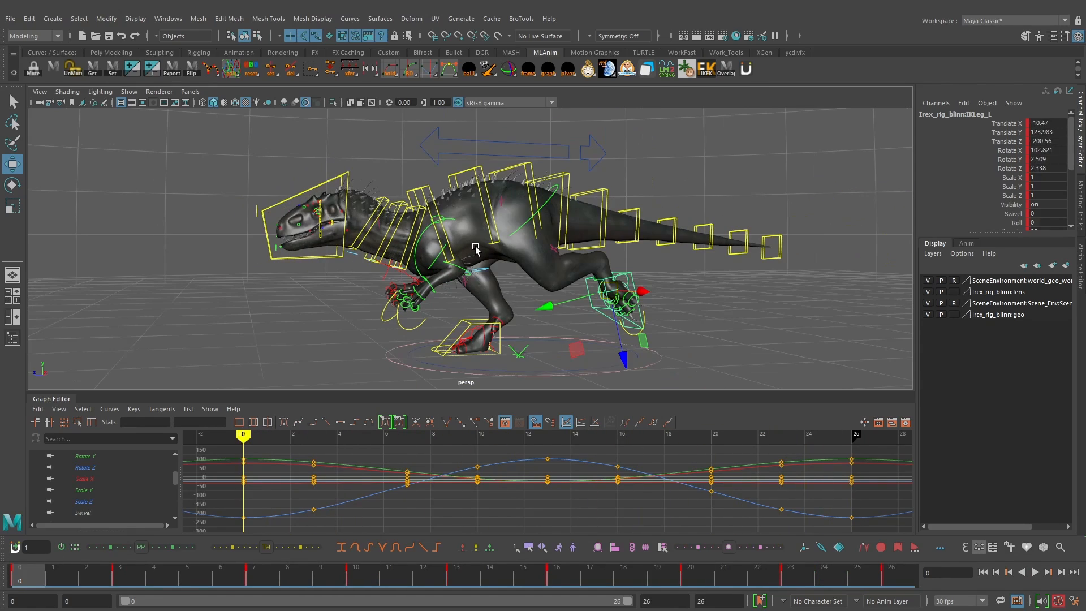
pyautogui.keyDown('alt'); pyautogui.moveTo(502, 268); pyautogui.dragTo(508, 261); pyautogui.keyUp('alt')
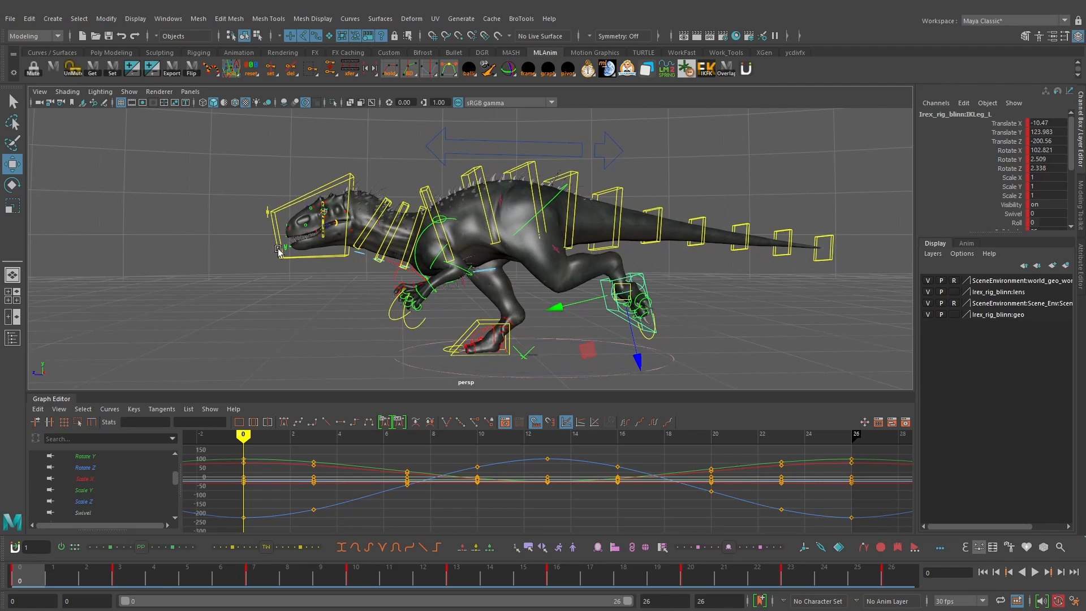
pyautogui.keyDown('alt'); pyautogui.moveTo(494, 213); pyautogui.dragTo(532, 199, button='right'); pyautogui.keyUp('alt')
pyautogui.keyDown('alt'); pyautogui.moveTo(420, 204); pyautogui.dragTo(612, 225); pyautogui.keyUp('alt')
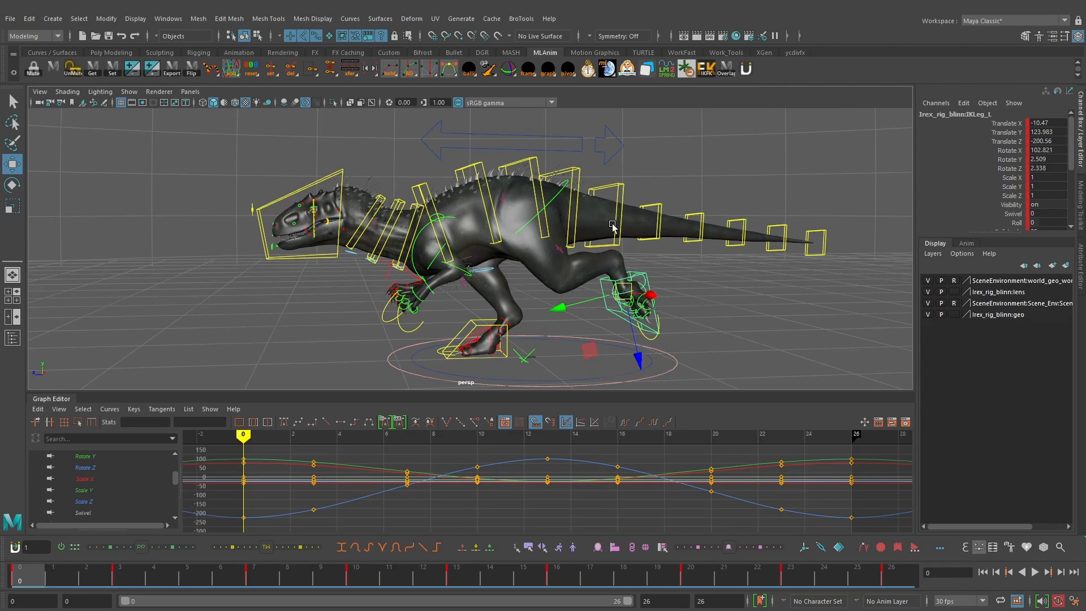